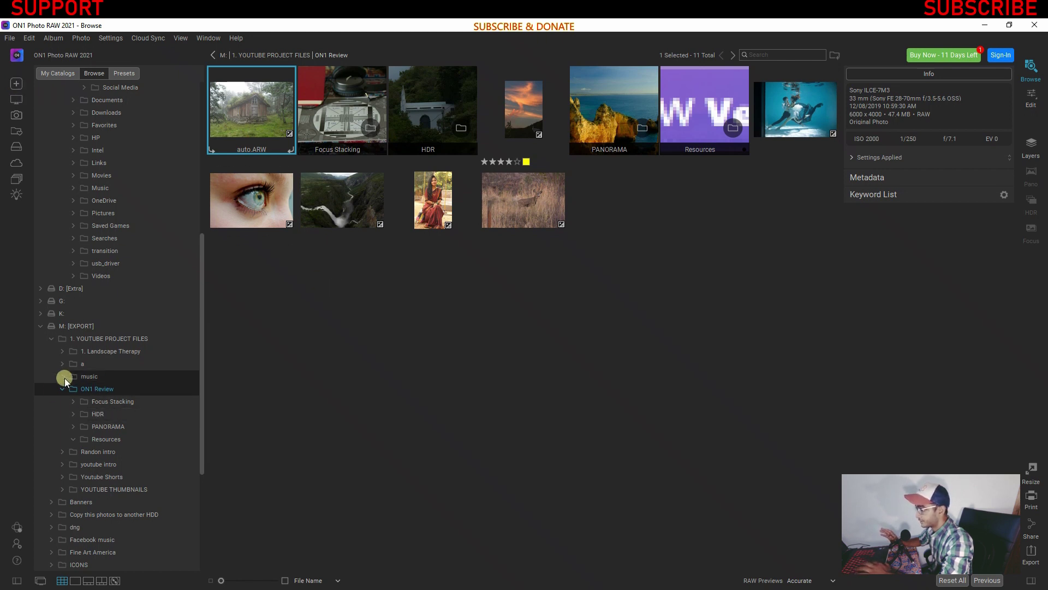
Look at the Getting Started options and the default browse location, and return to the ON1 Review folder.
left_click(15, 82)
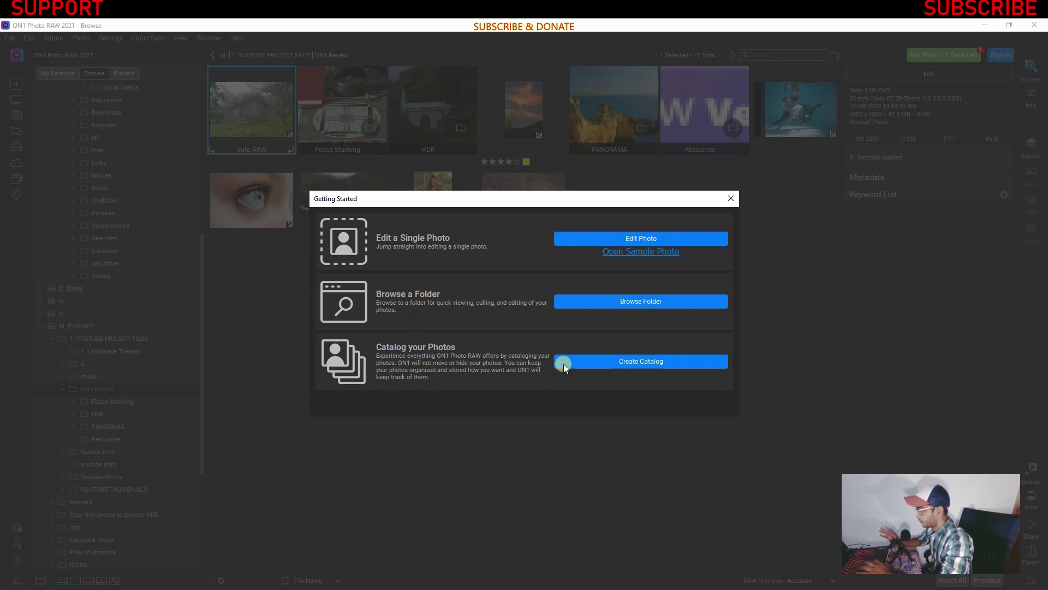
left_click(732, 197)
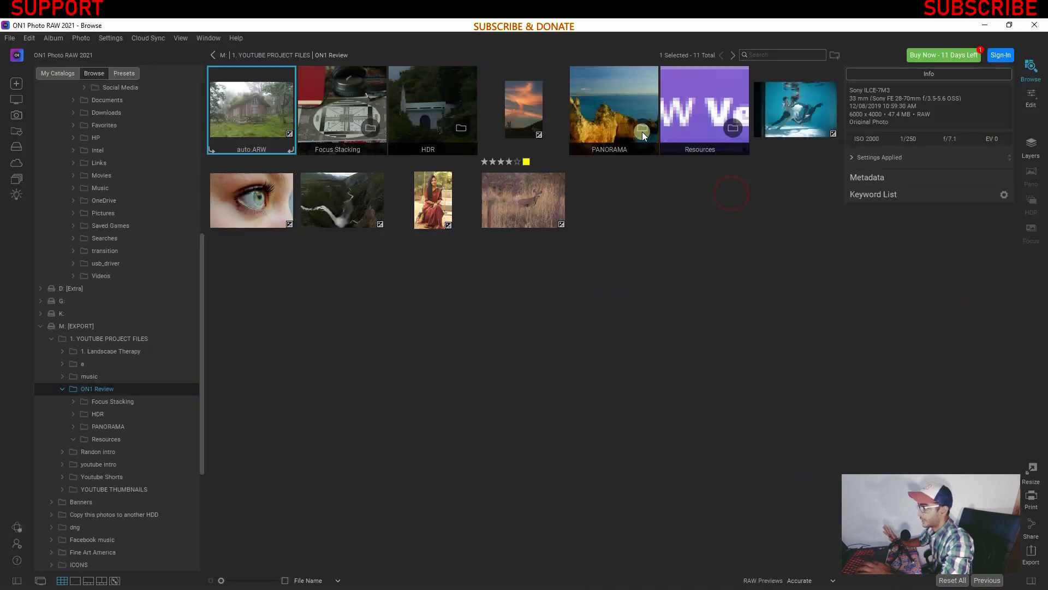
left_click(16, 102)
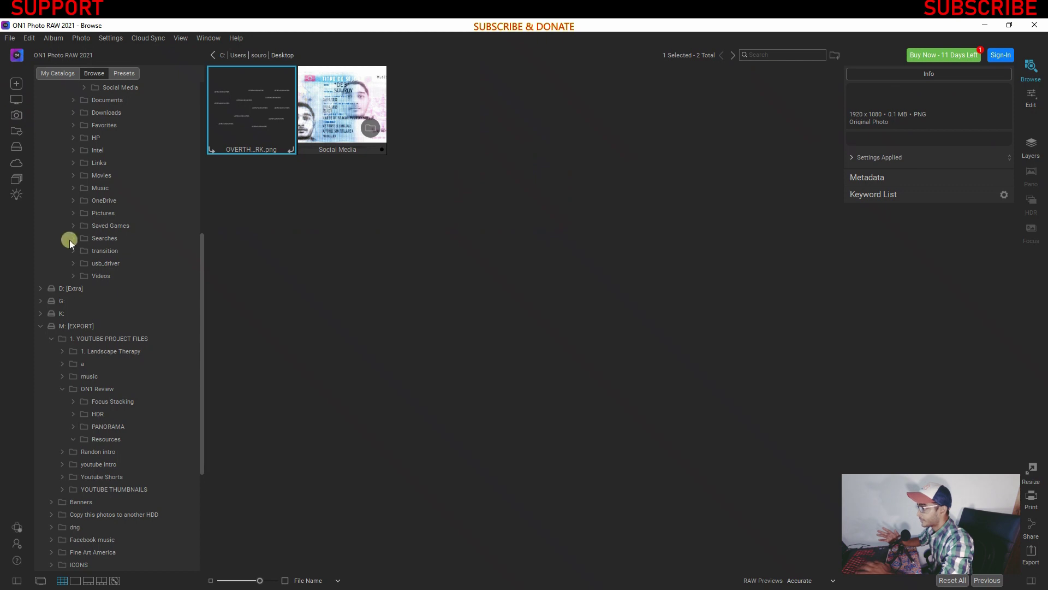
left_click(87, 386)
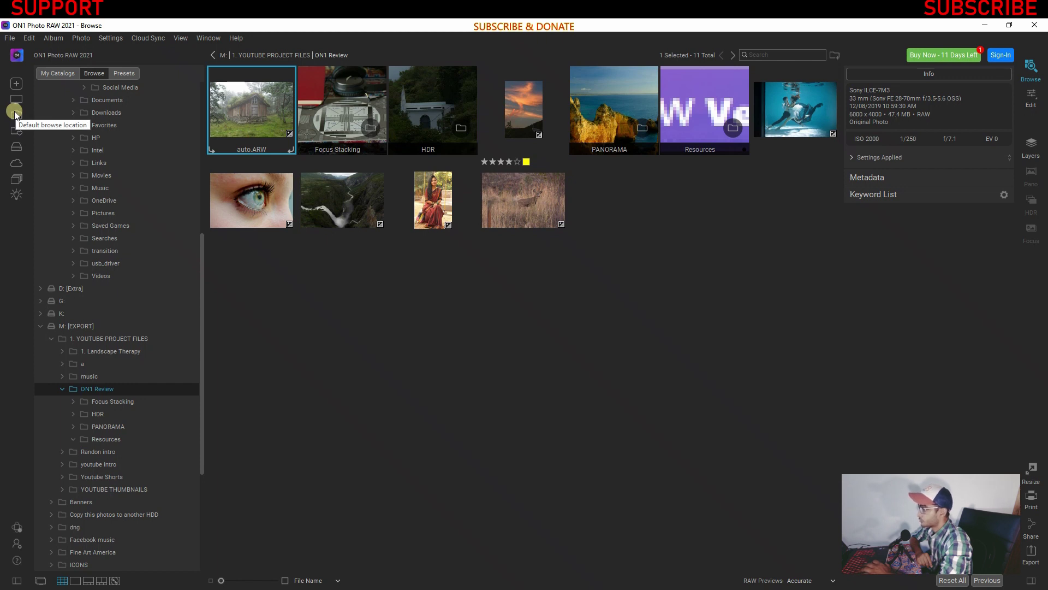
left_click(8, 42)
mouse_move(28, 38)
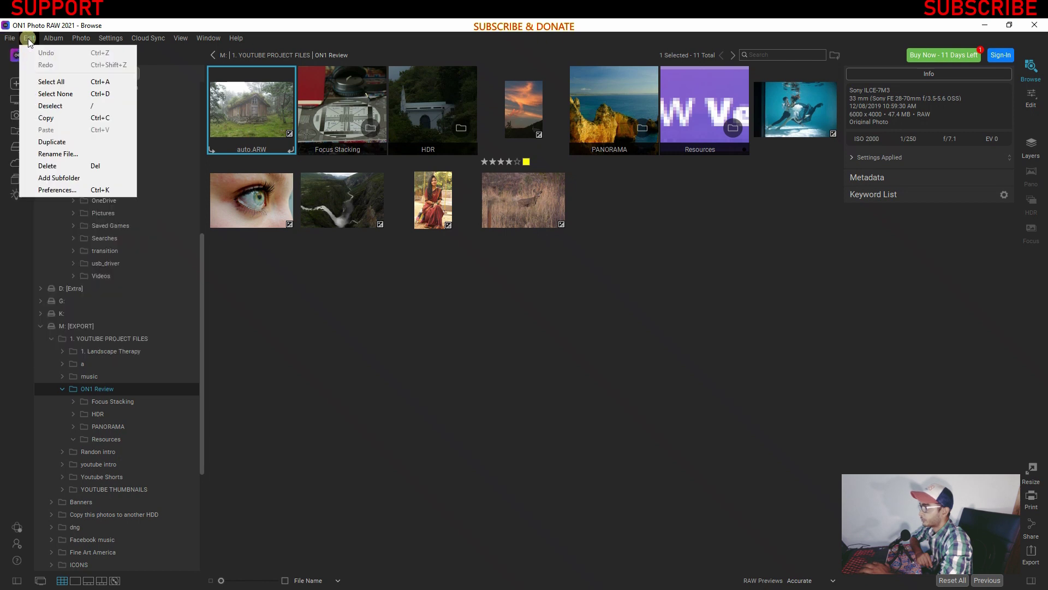
left_click(25, 315)
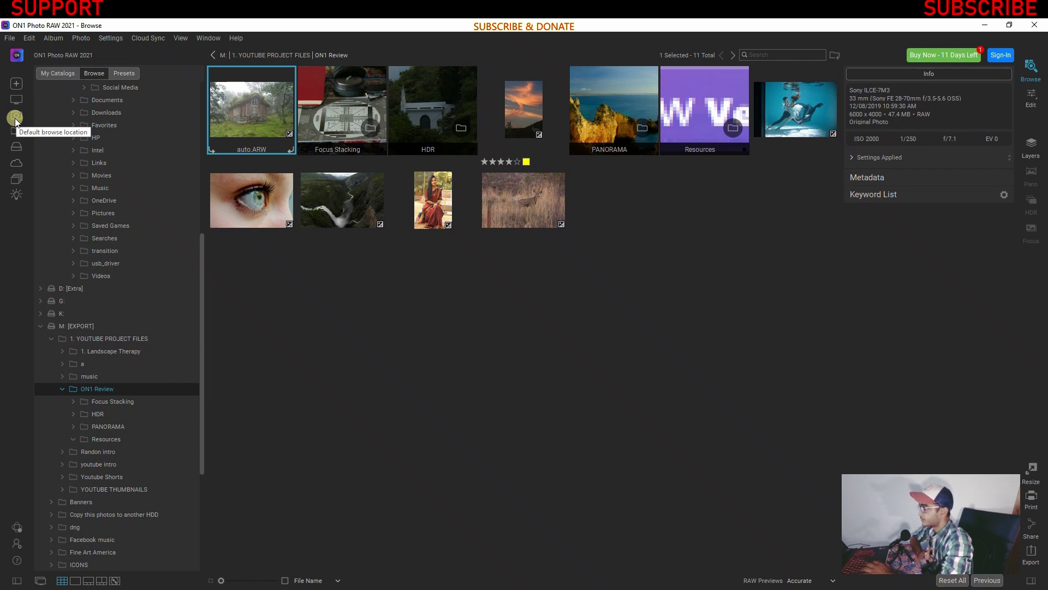
View the computer's drives, return to the ON1 Review folder, and examine the Smart Organize search modes.
left_click(16, 147)
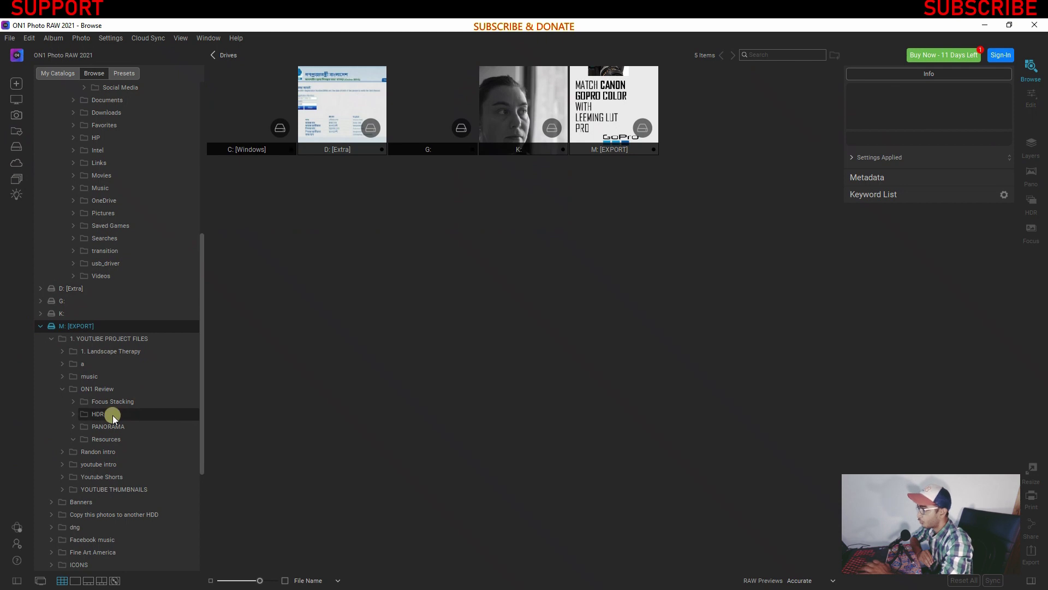
left_click(100, 389)
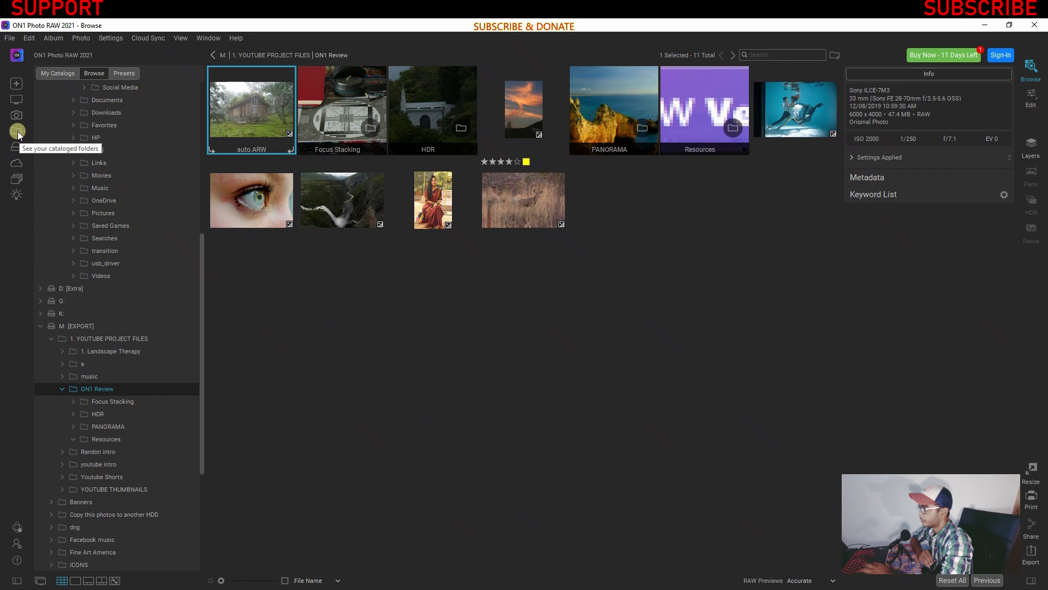
left_click(13, 195)
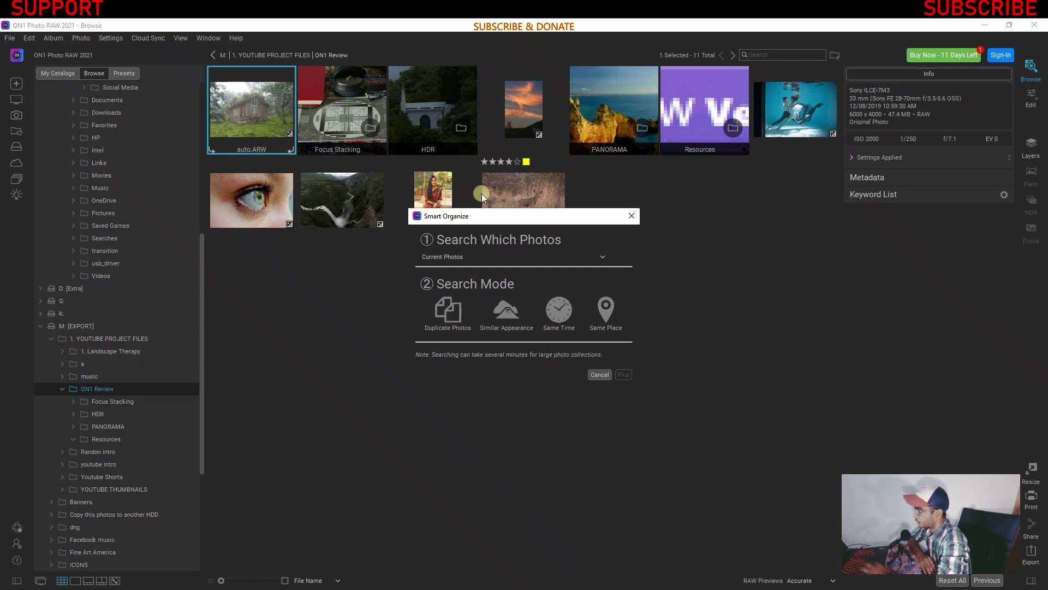
left_click(601, 375)
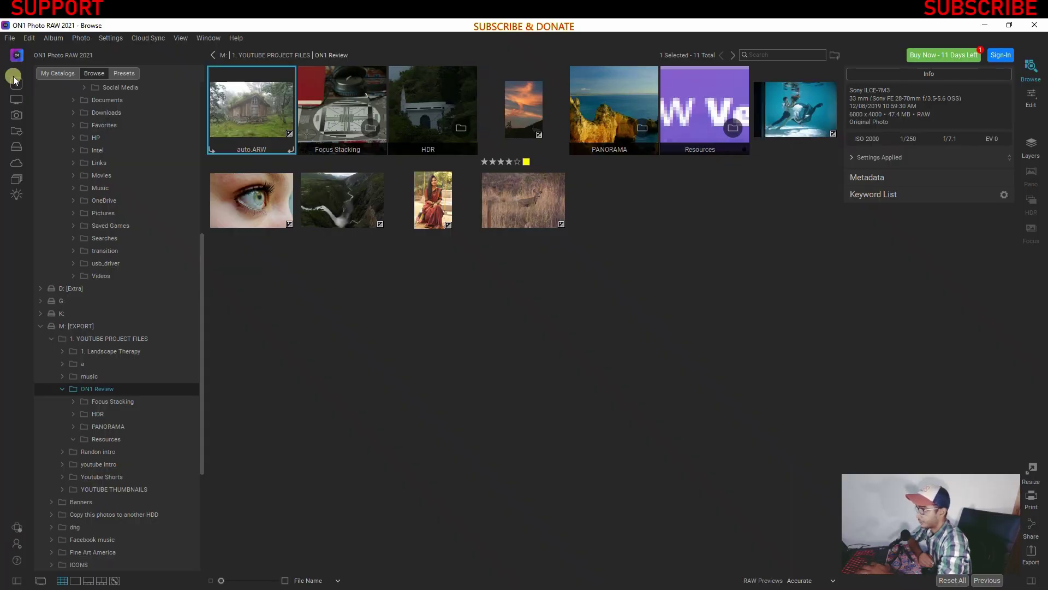
left_click(29, 38)
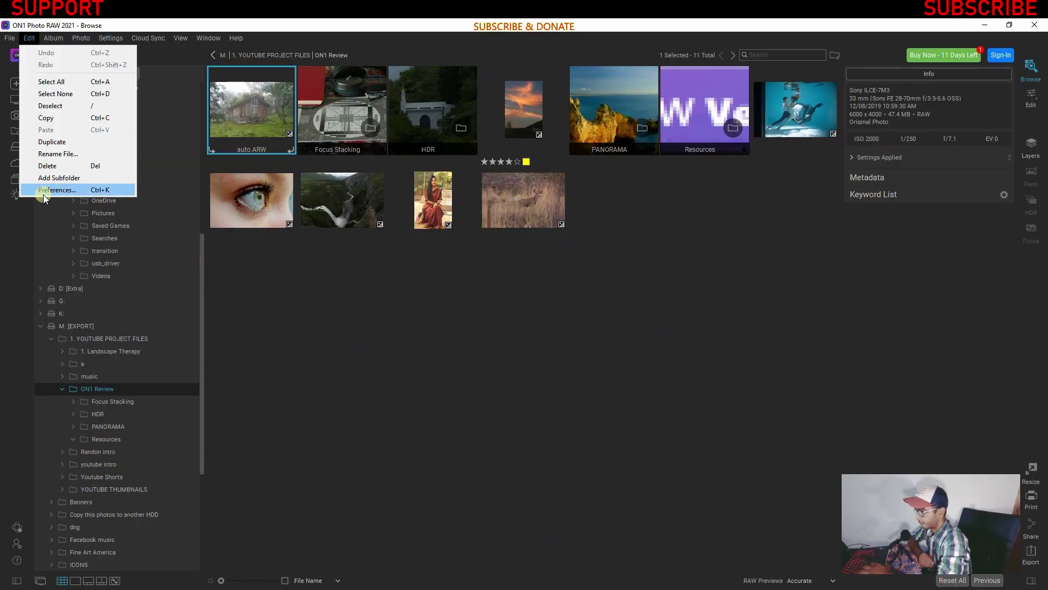
left_click(3, 349)
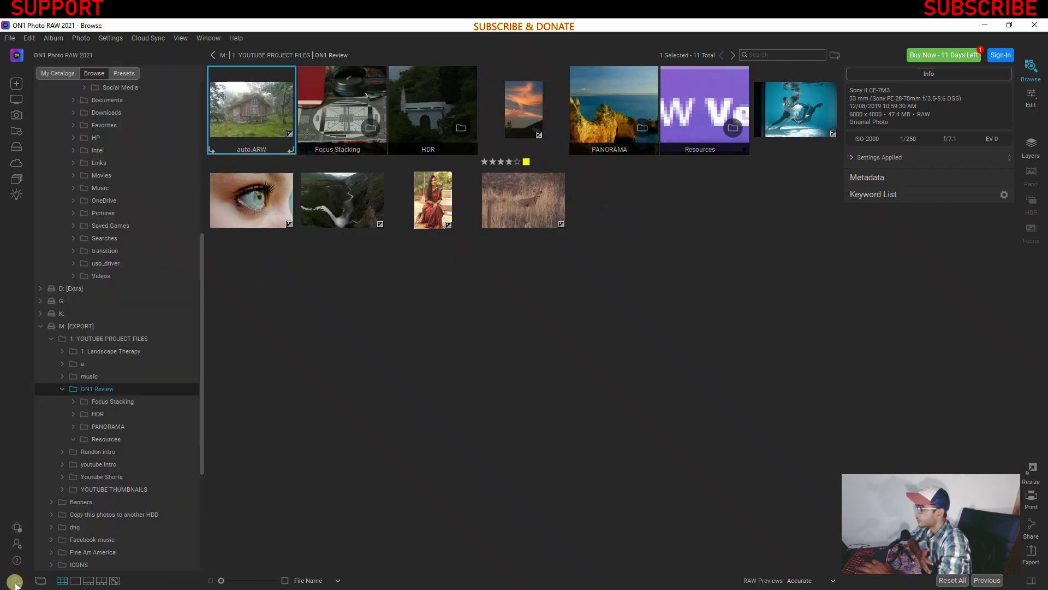
Hide the folder browsing pane to give the thumbnails more room.
left_click(15, 581)
left_click(15, 581)
left_click(14, 581)
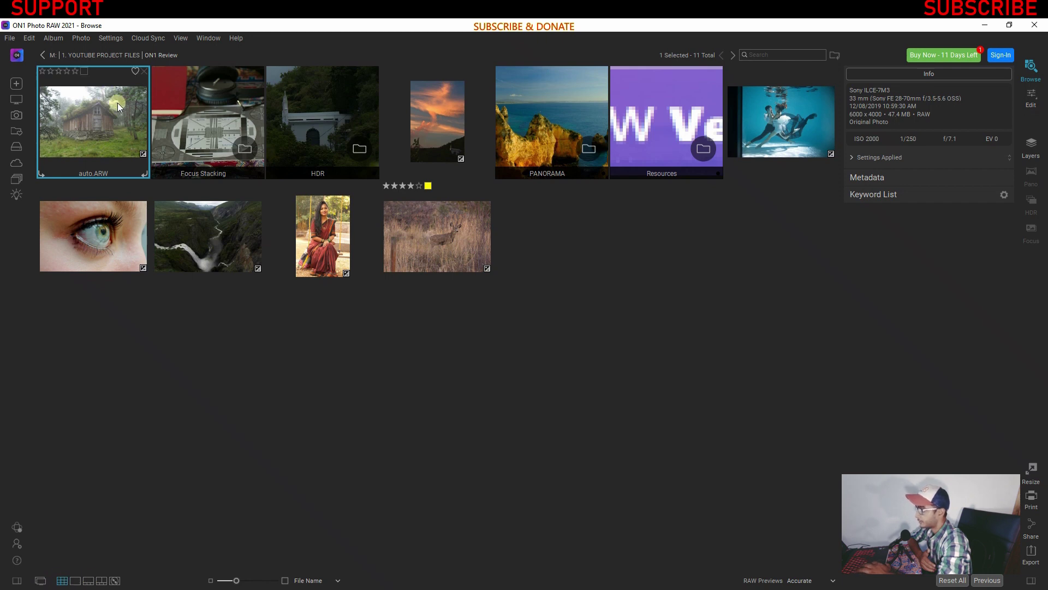
View auto.ARW in Detail and Filmstrip modes, compare it with IMG_1711.CR2, and return to the thumbnail grid.
left_click(74, 581)
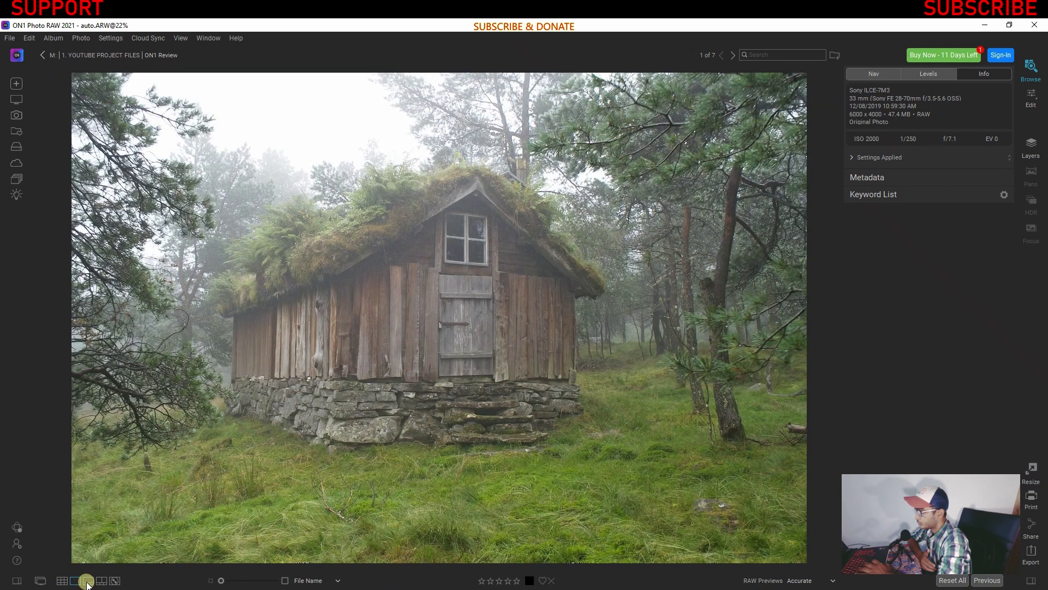
left_click(87, 580)
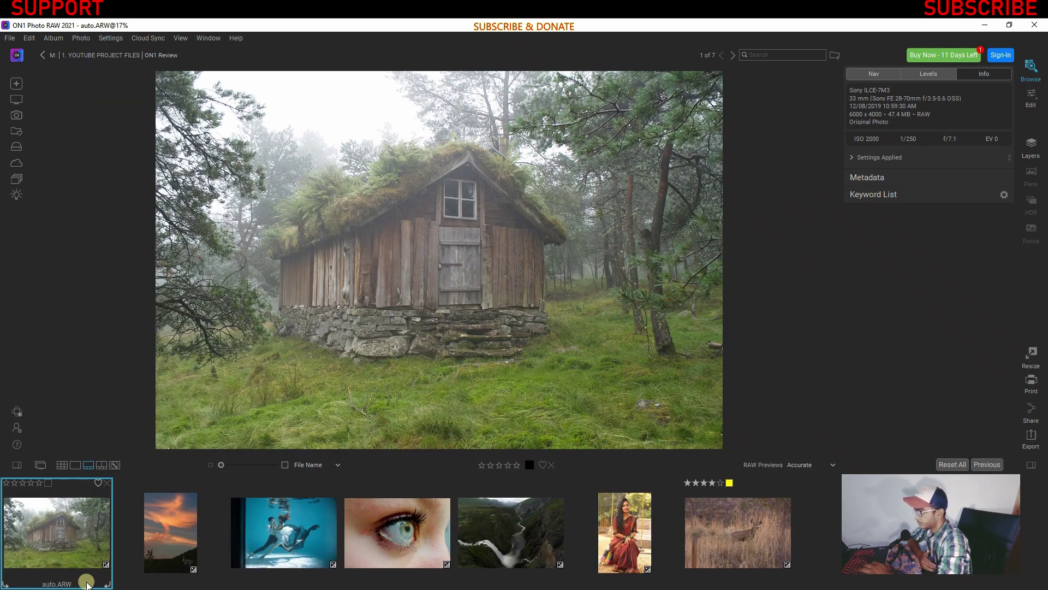
left_click(104, 464)
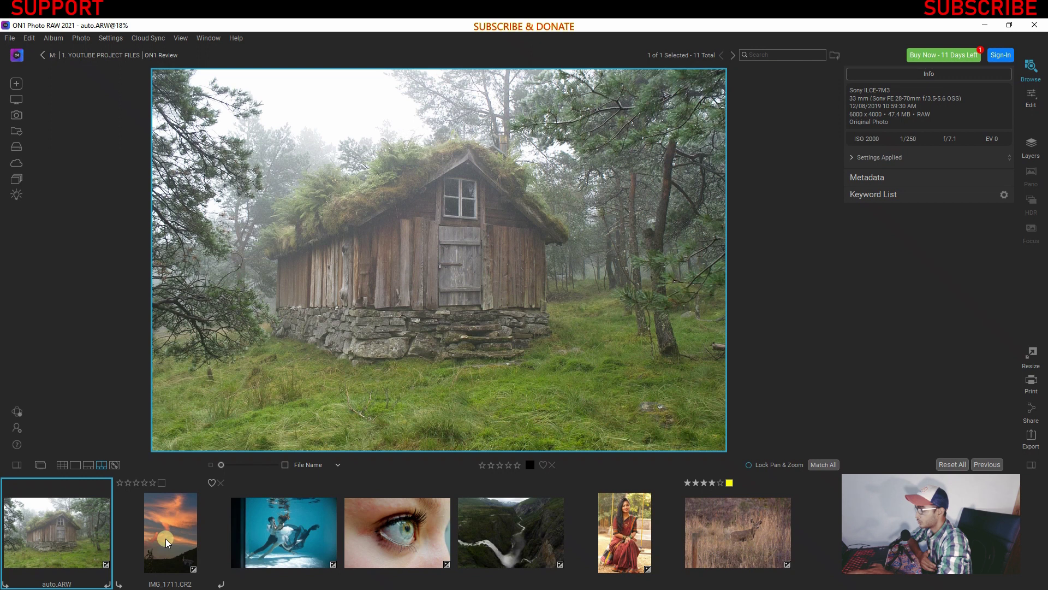
left_click(166, 542, "ctrl")
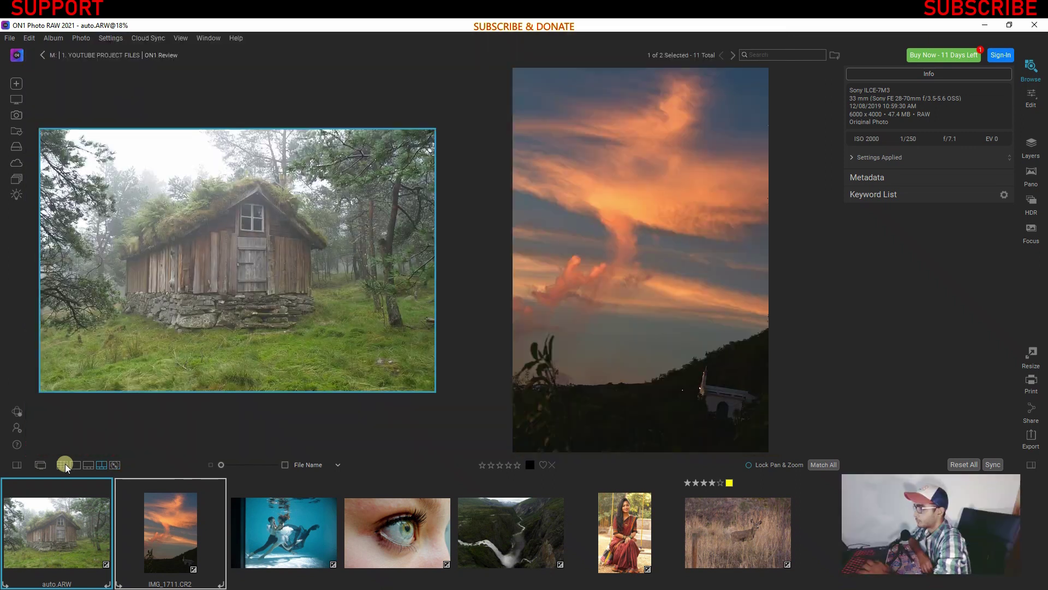
left_click(64, 465)
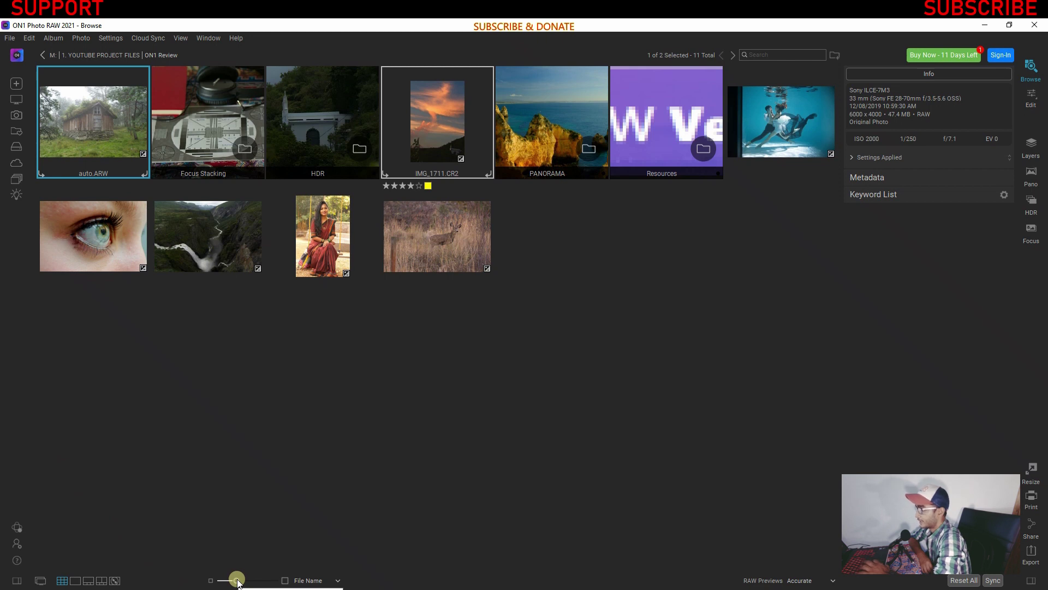
Enlarge the grid thumbnails, check the sort options, and set RAW Previews to Fast.
left_click_drag(238, 583, 251, 582)
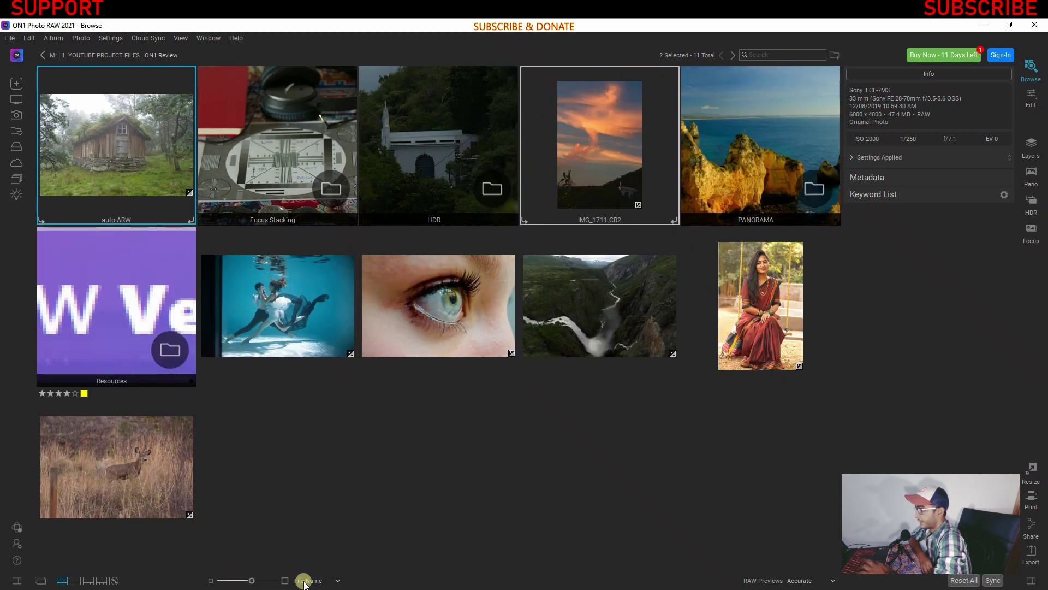
left_click(308, 582)
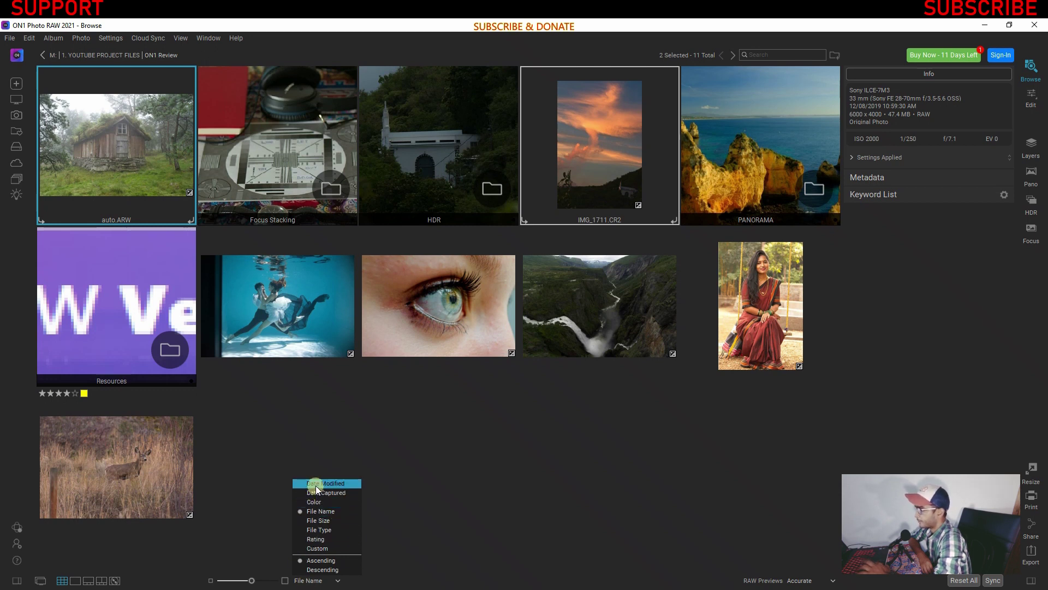
left_click(471, 561)
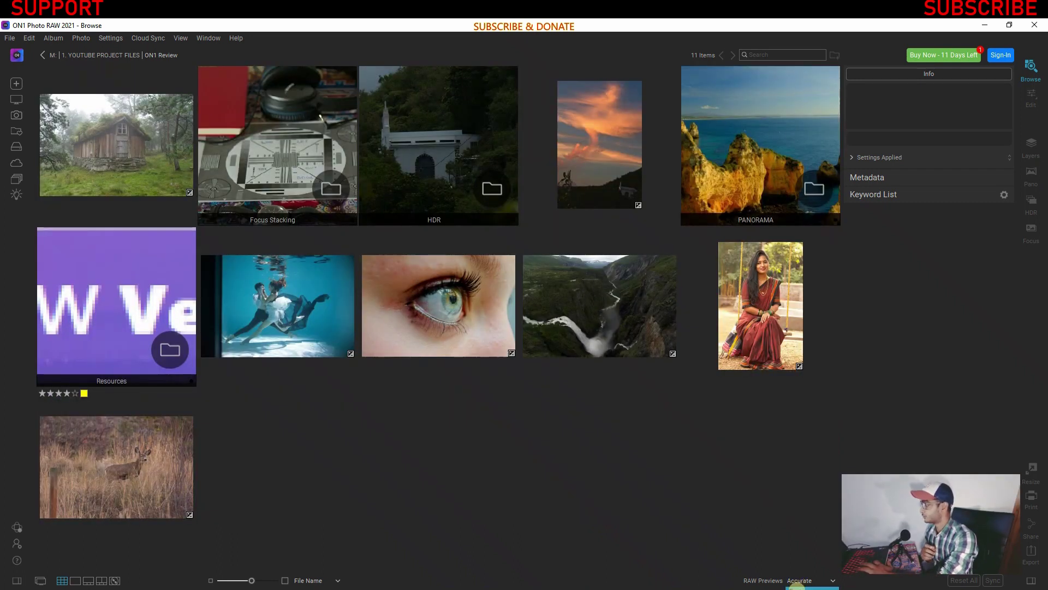
left_click(797, 586)
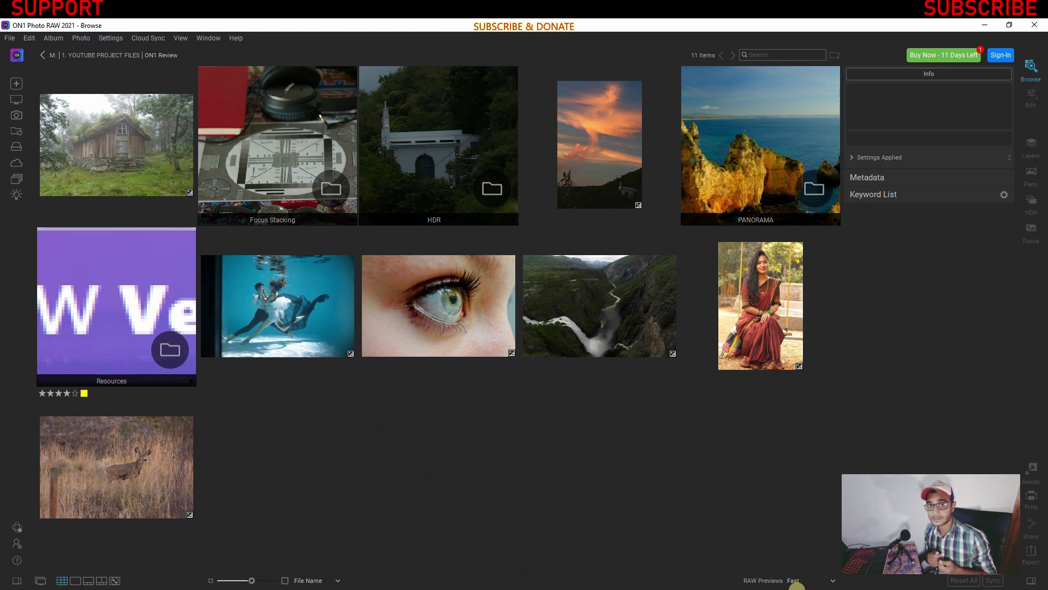
Select auto.ARW, show it in Filmstrip view, and open it in the Edit module.
mouse_move(83, 220)
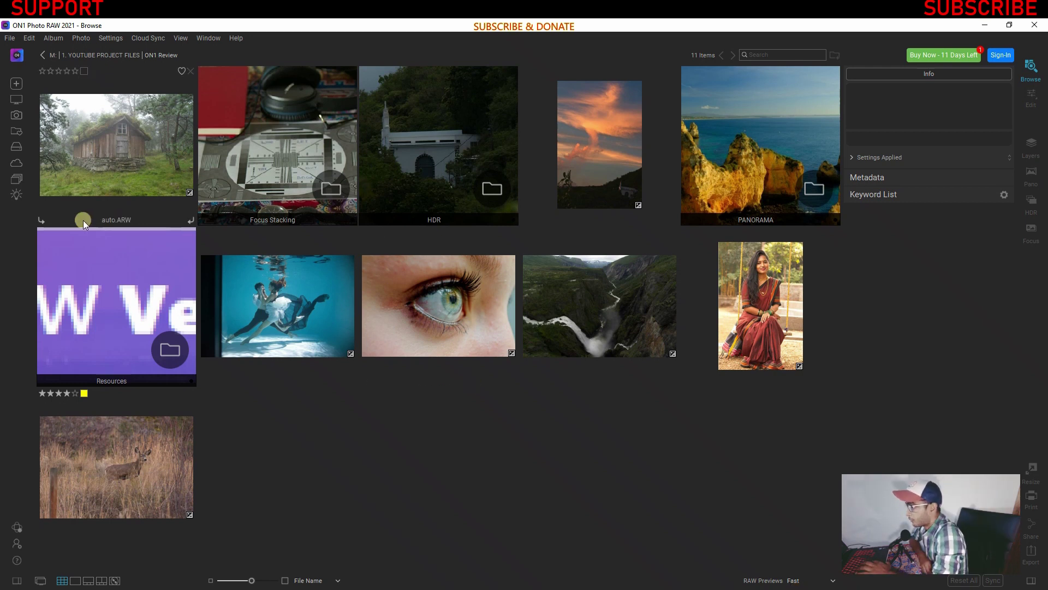
left_click(95, 141)
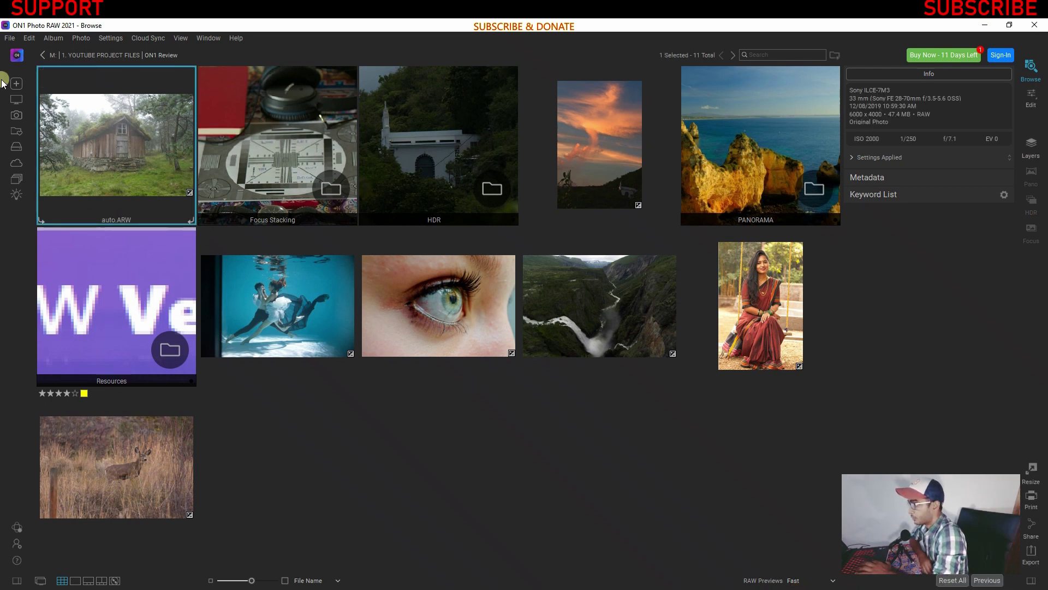
left_click(88, 581)
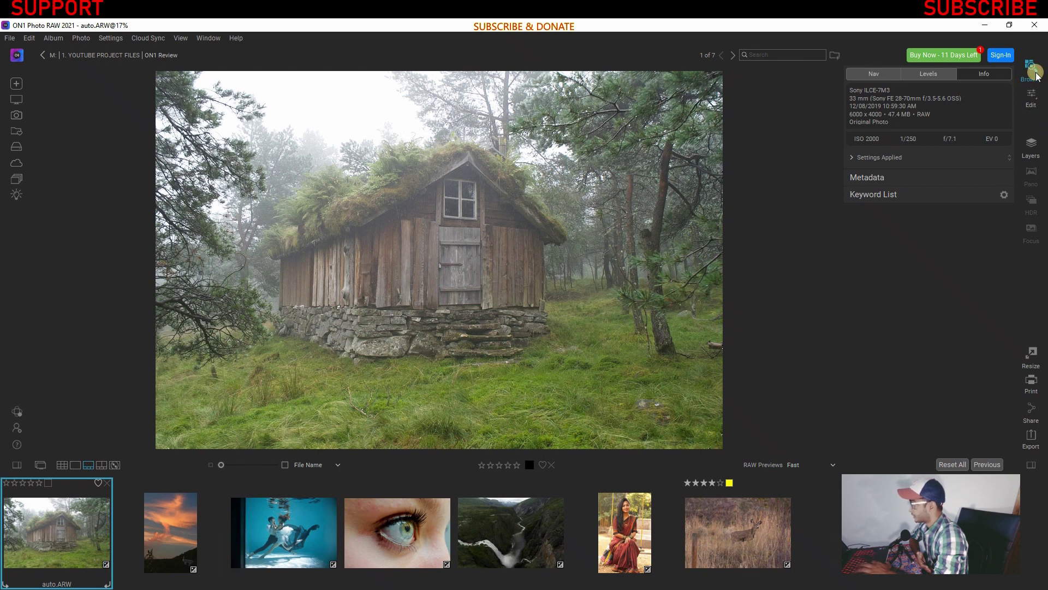
left_click(1034, 97)
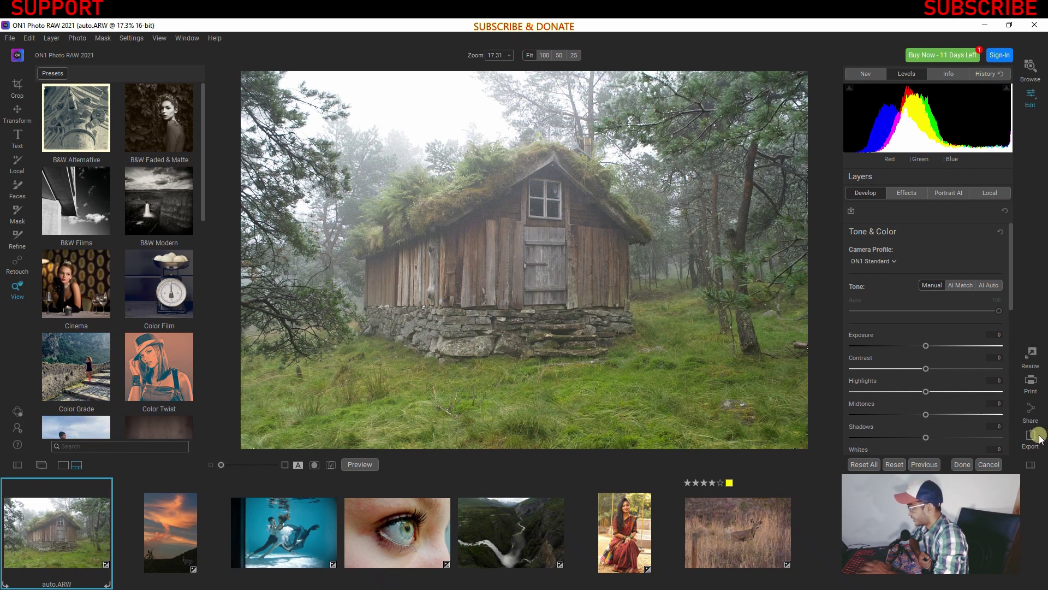
left_click(1031, 68)
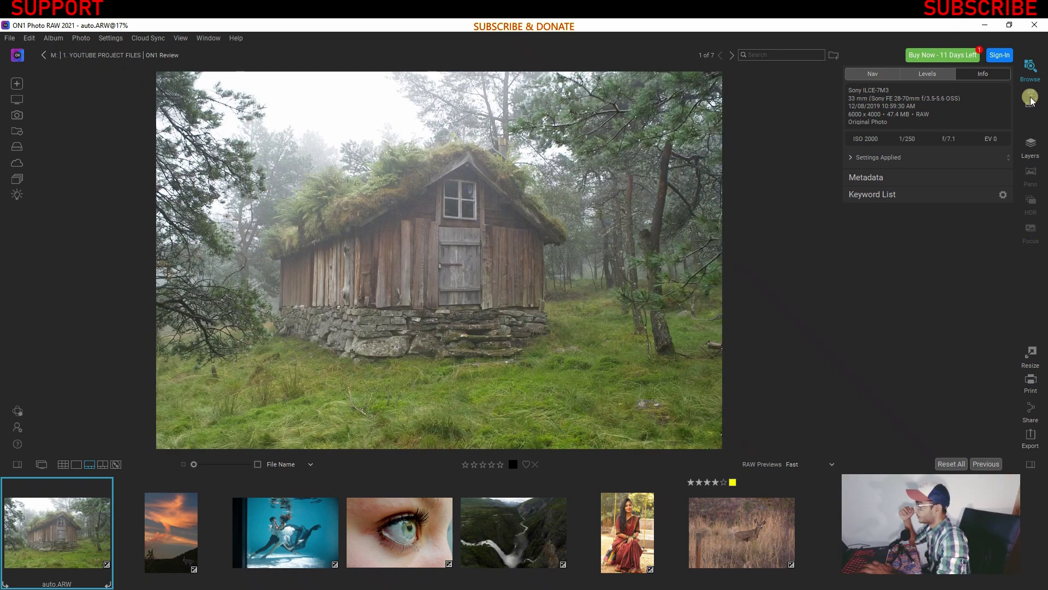
left_click(1030, 98)
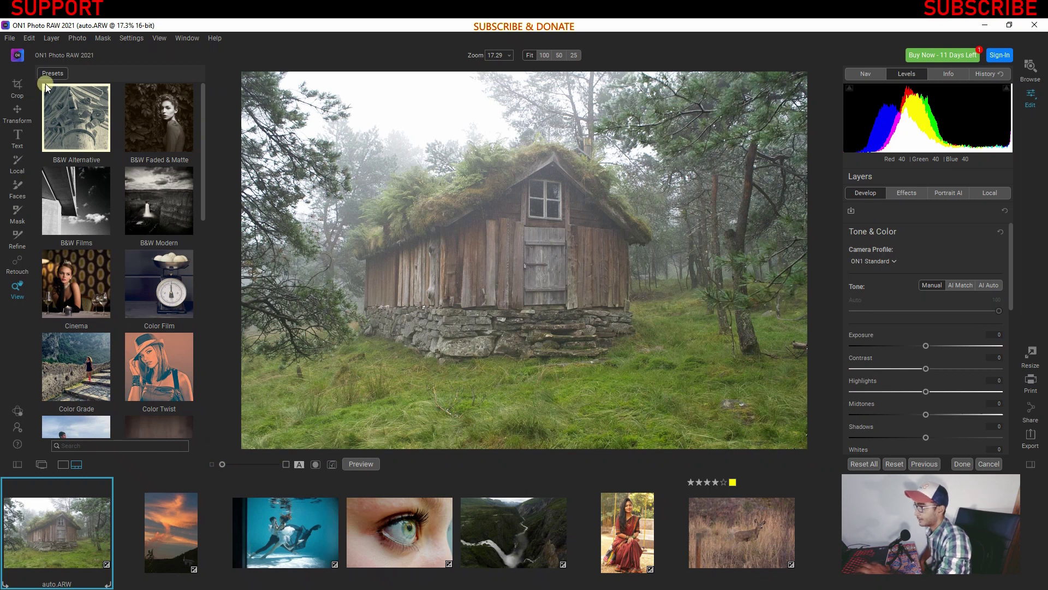
Try the VL6 preset from Vivid Landscape on the cabin photo and reset its settings.
scroll(94, 391, "down", 10)
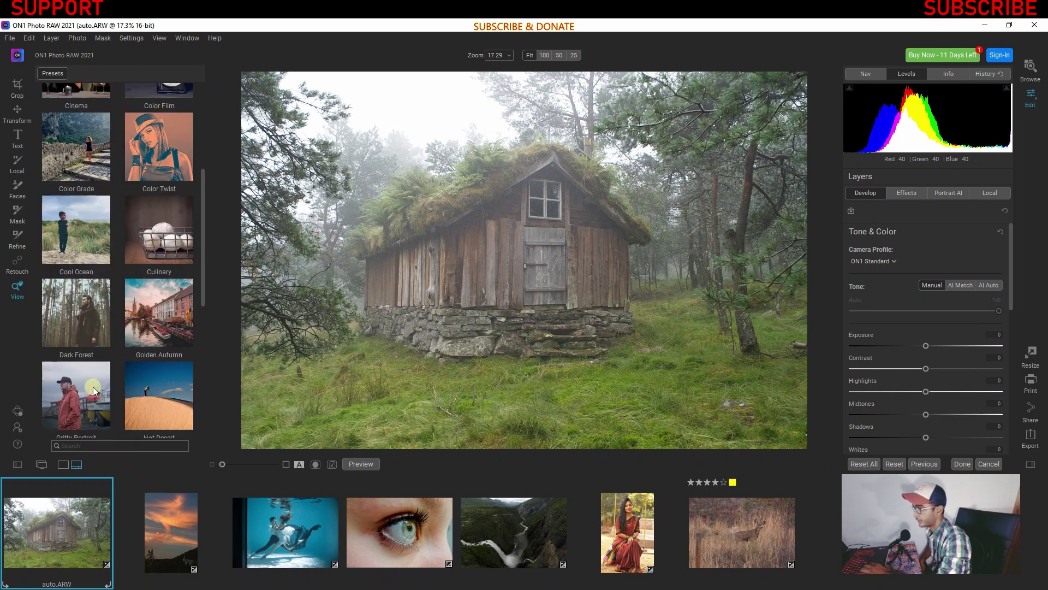
left_click(94, 391)
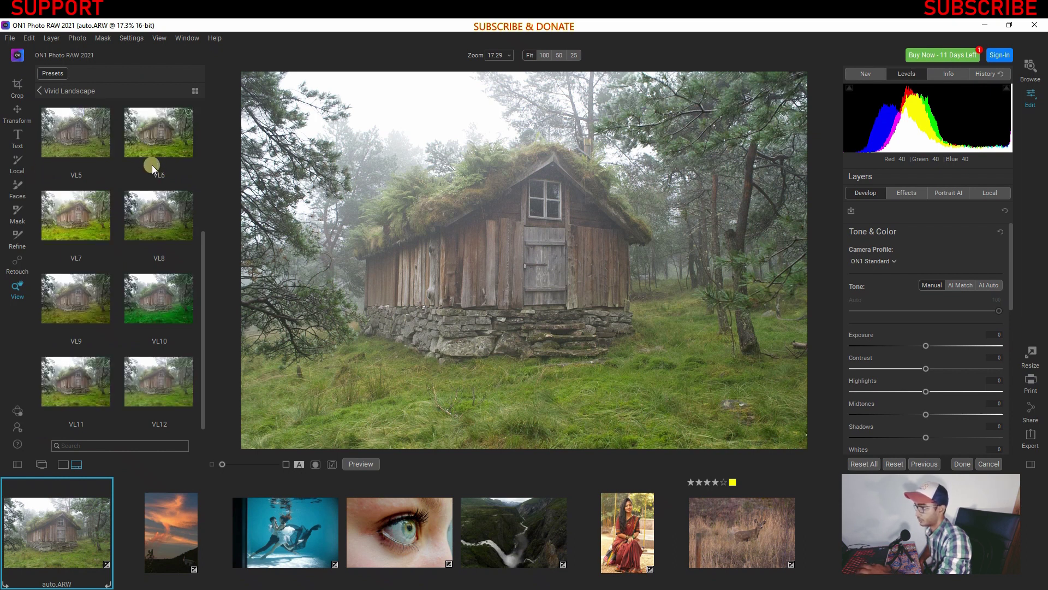
left_click(162, 133)
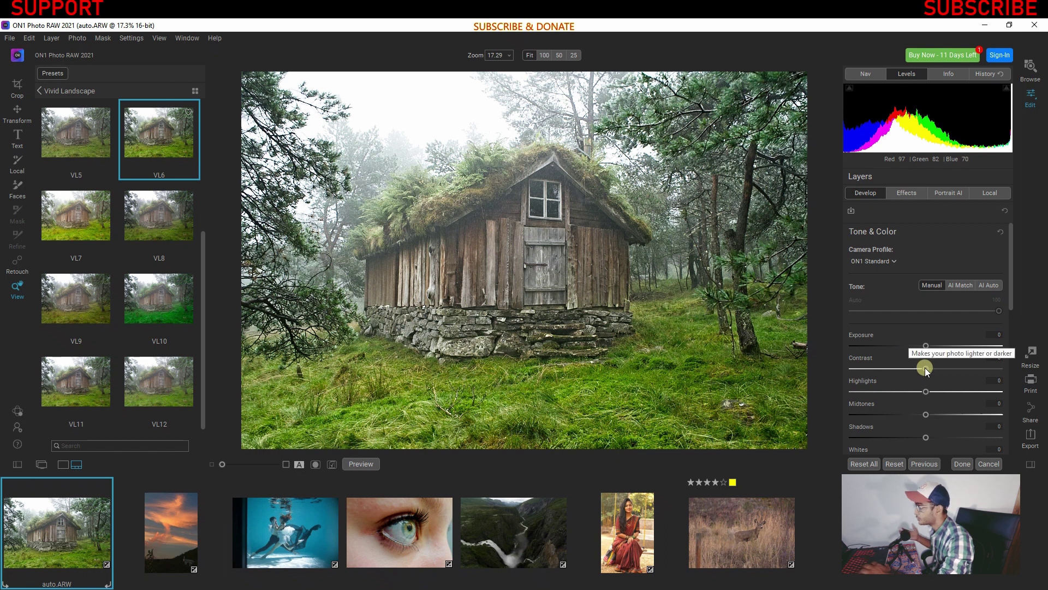
scroll(924, 408, "down", 3)
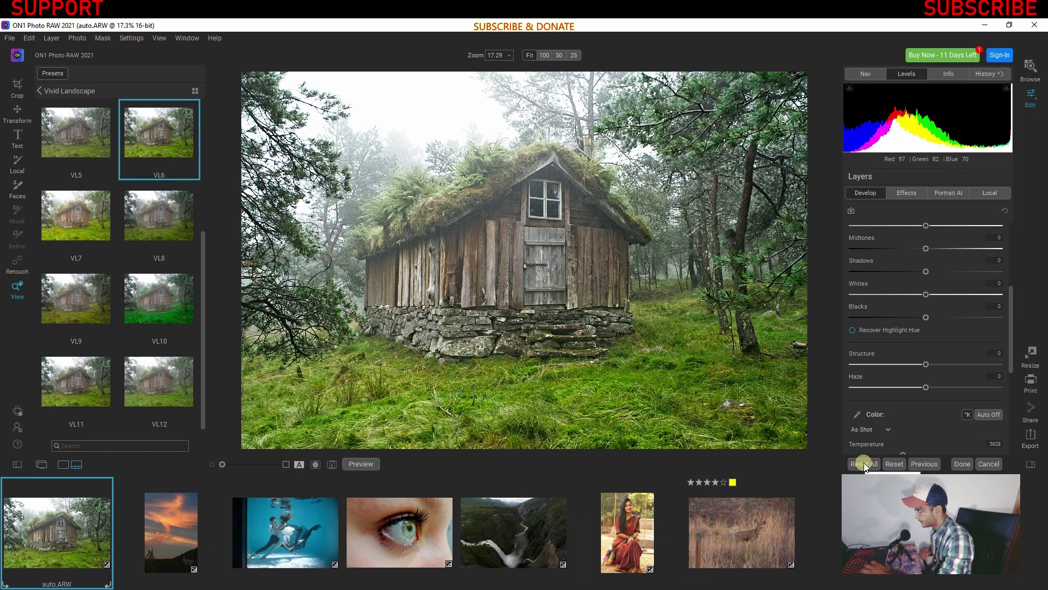
left_click(886, 463)
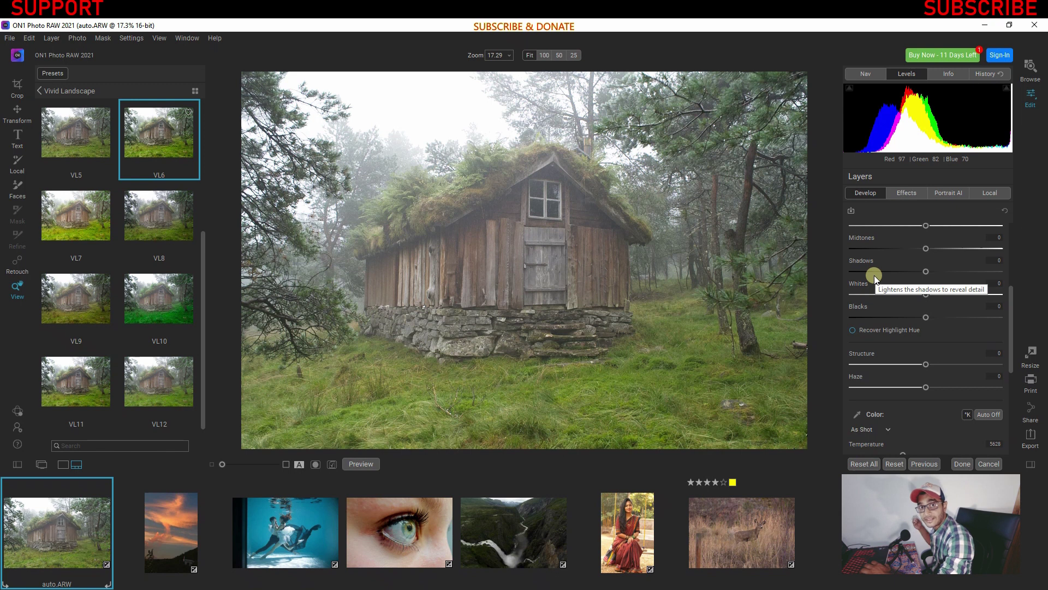
Hide the presets pane and switch the histogram area to the Nav view.
left_click(19, 465)
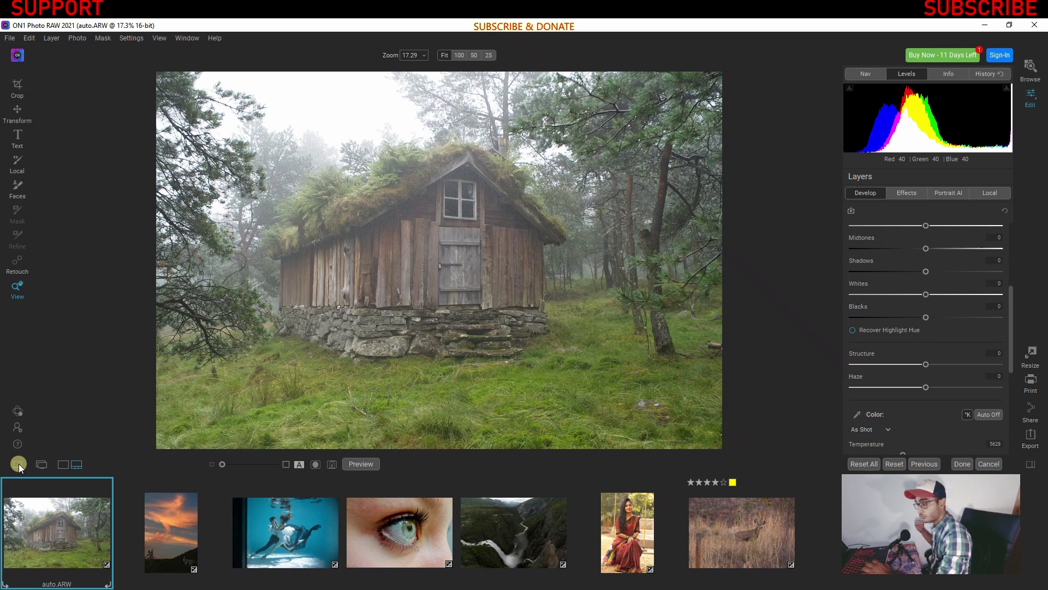
left_click(861, 73)
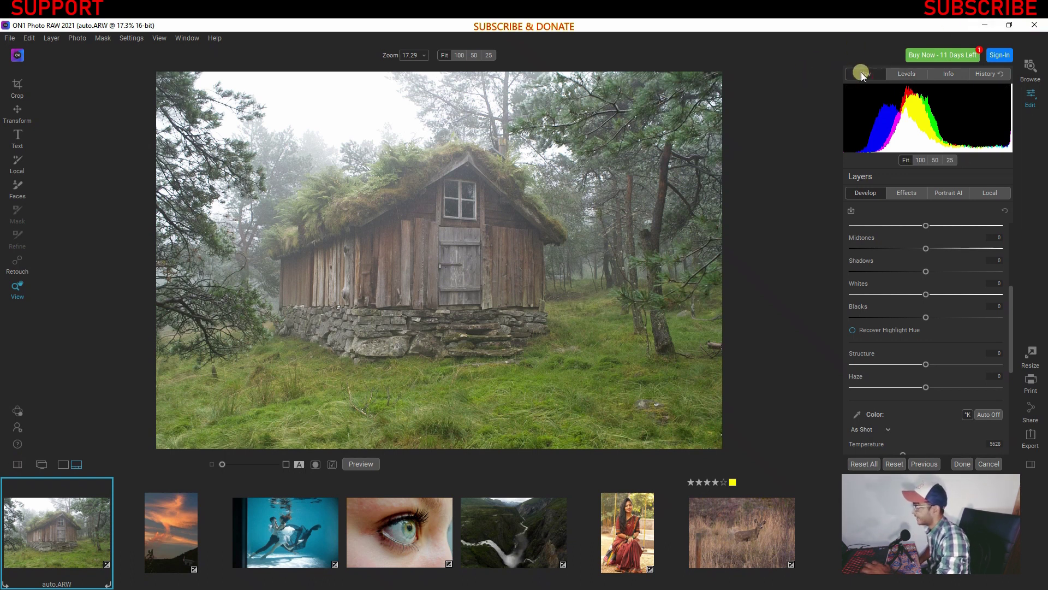
Zoom the cabin photo to 25% and 50%, and shift the viewed area around the cabin door using the navigator.
left_click(950, 160)
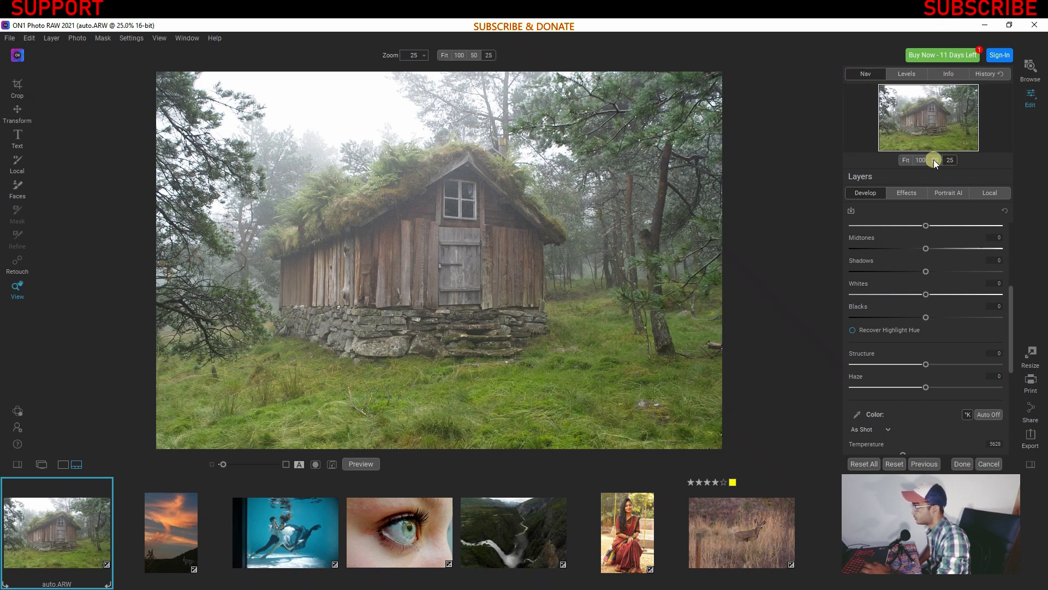
left_click(935, 160)
left_click(920, 160)
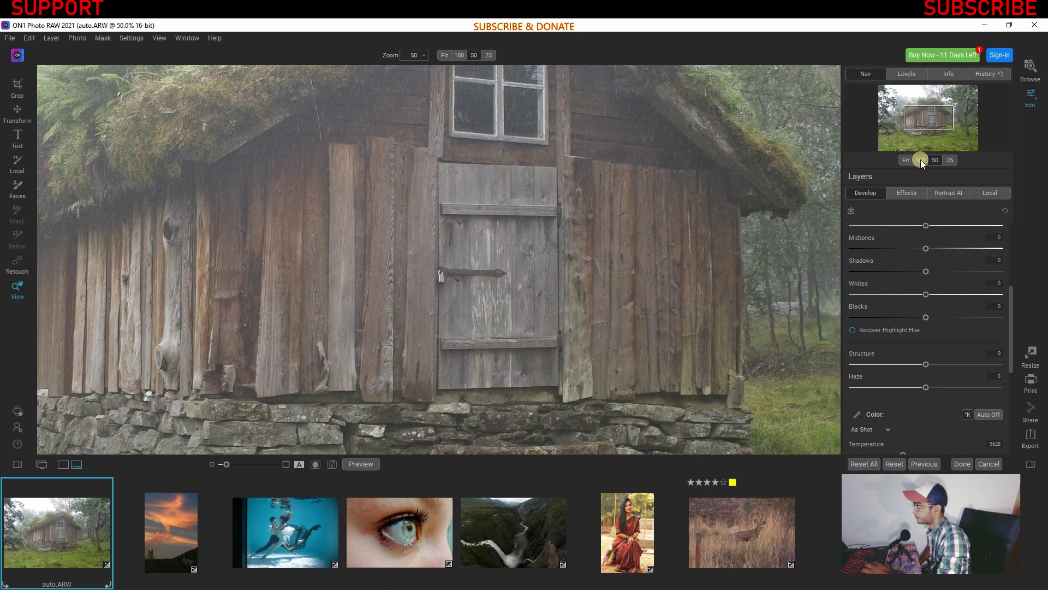
mouse_move(921, 125)
left_mouse_down()
mouse_move(920, 116)
mouse_move(915, 136)
mouse_move(942, 119)
mouse_move(910, 112)
mouse_move(928, 119)
left_mouse_up()
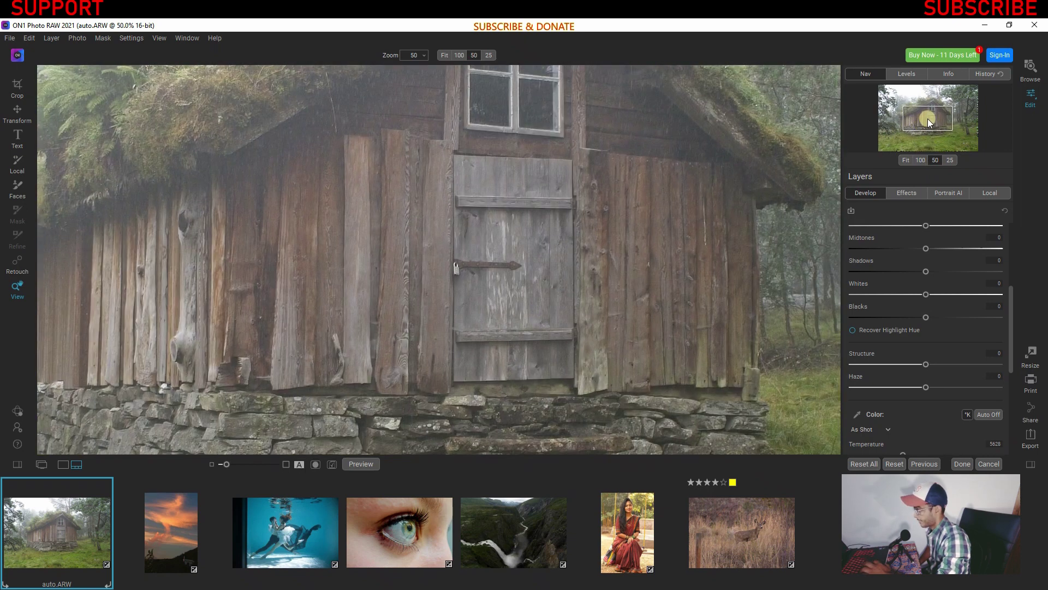
Review the cabin photo's Levels, Info and History views, and return to Levels.
left_click(903, 73)
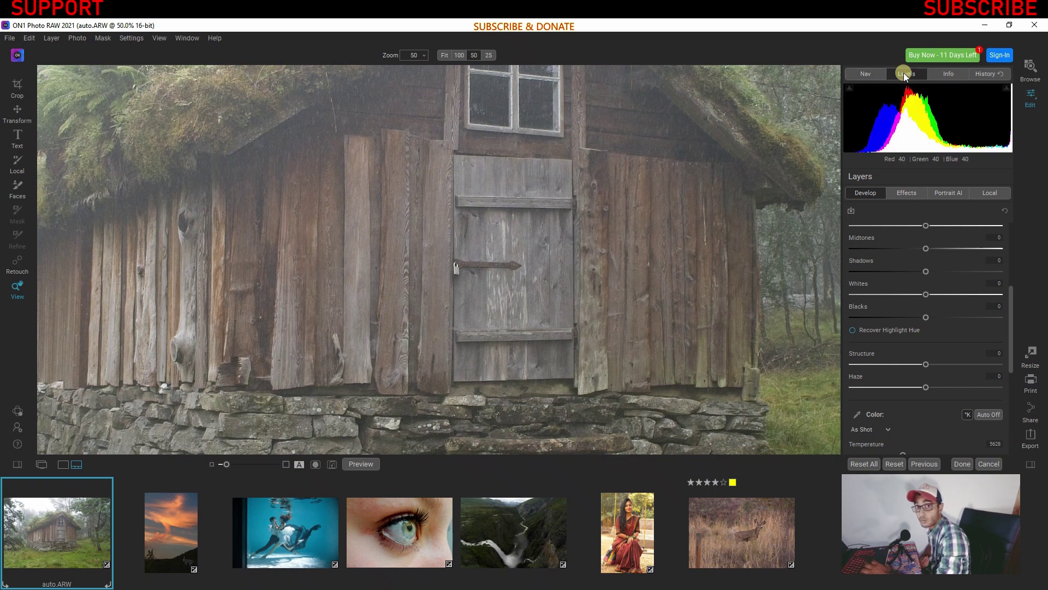
left_click(956, 73)
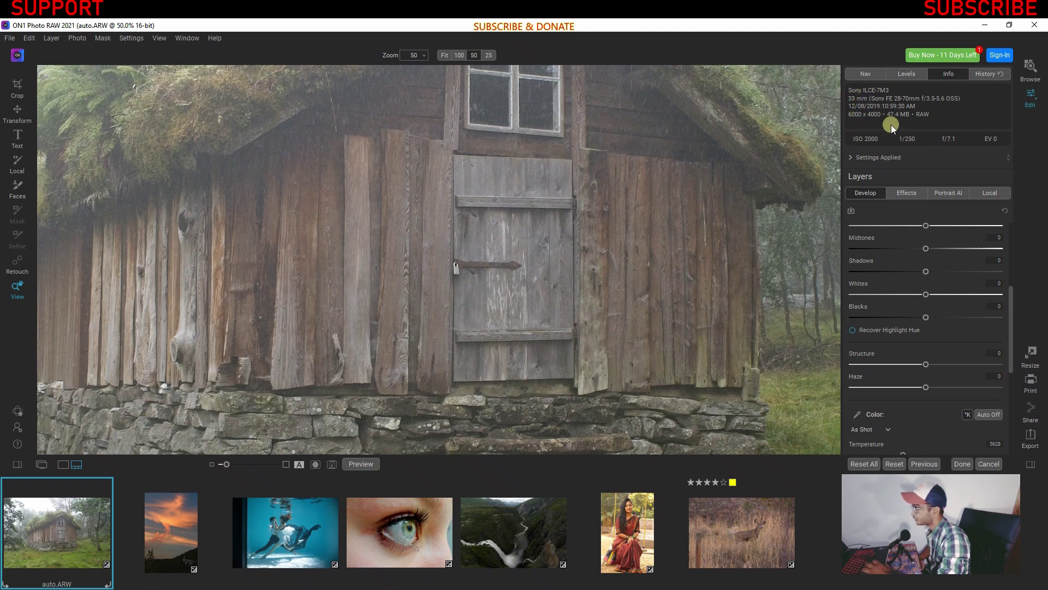
left_click(983, 74)
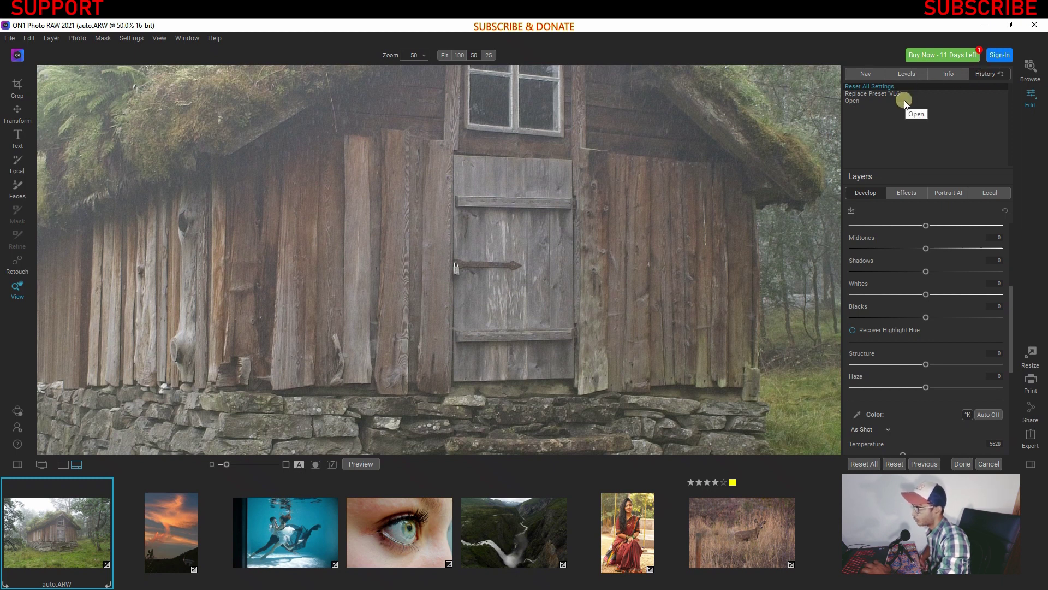
left_click(898, 71)
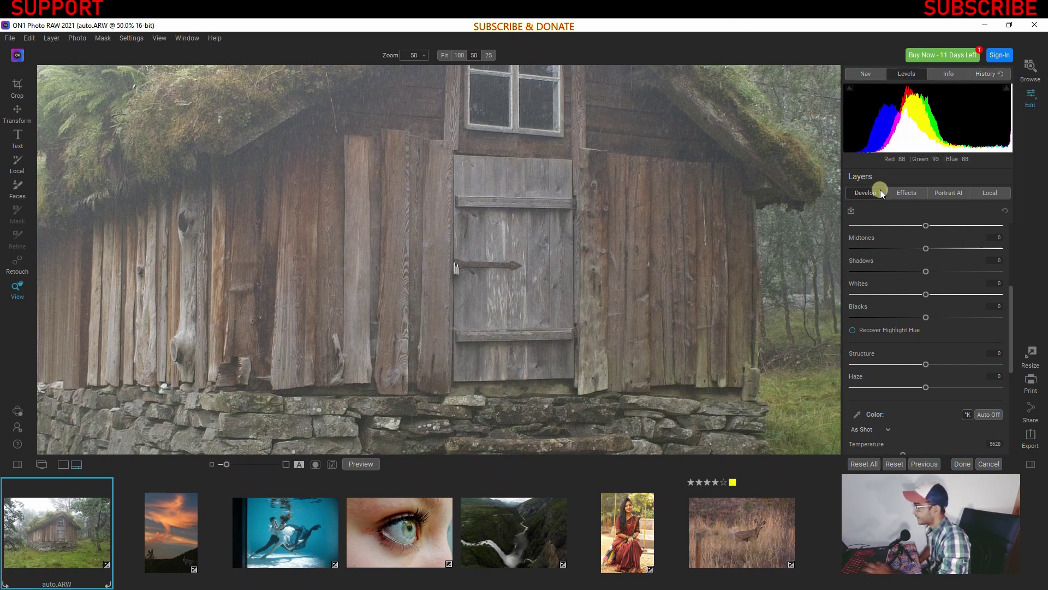
scroll(879, 241, "up", 5)
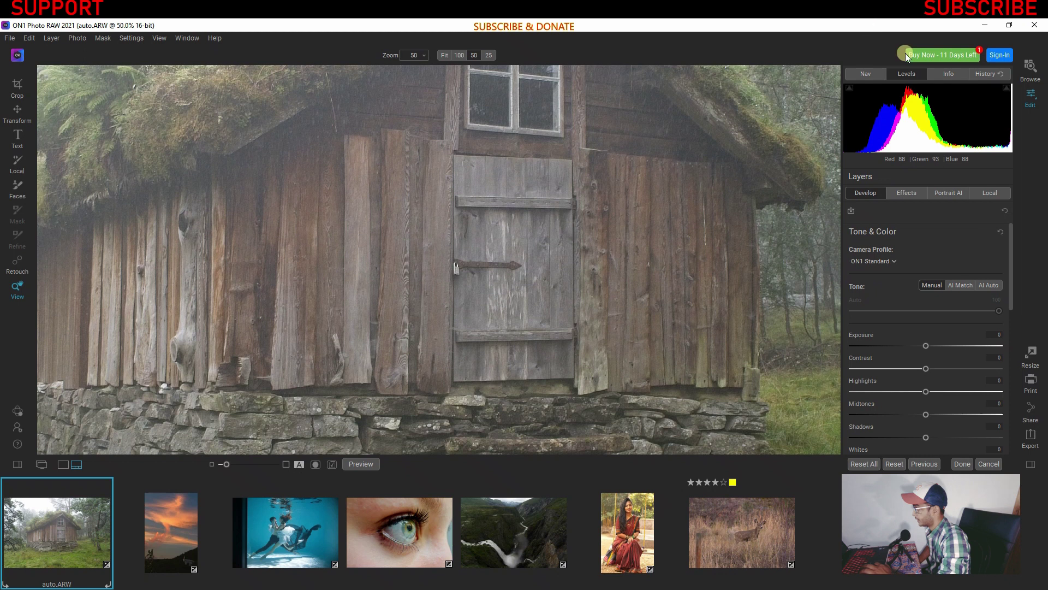
Zoom the cabin photo out to 25%, fit it to the window, and show its Levels again.
left_click(877, 76)
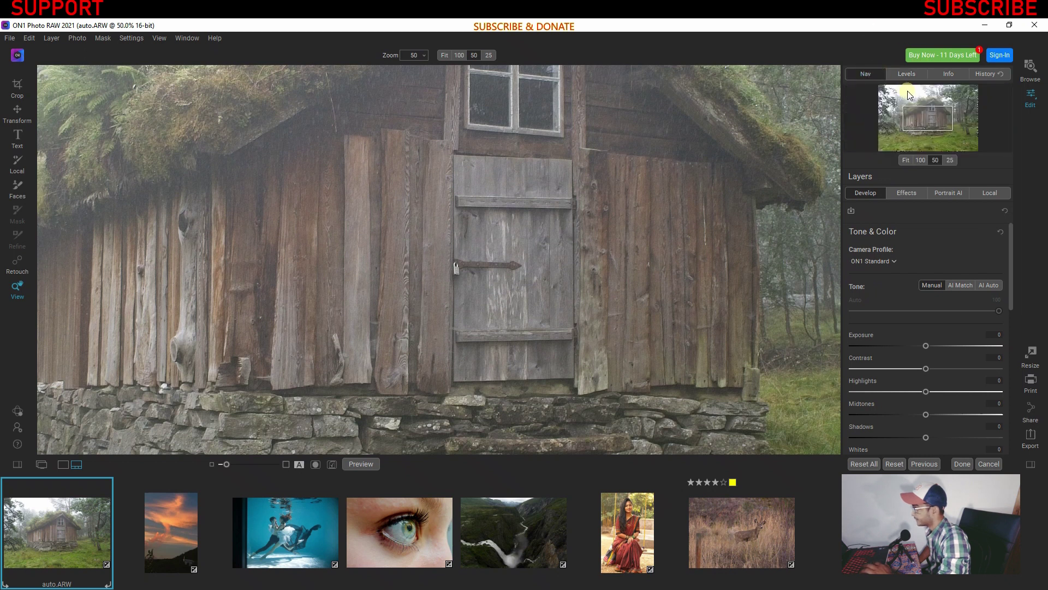
left_click(951, 161)
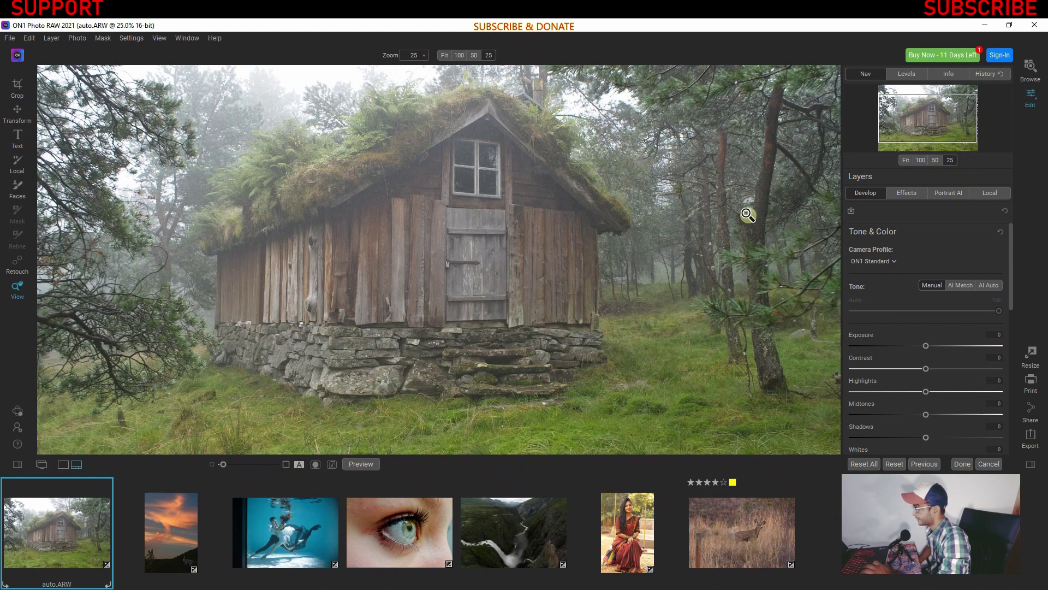
left_click(906, 160)
left_click(908, 73)
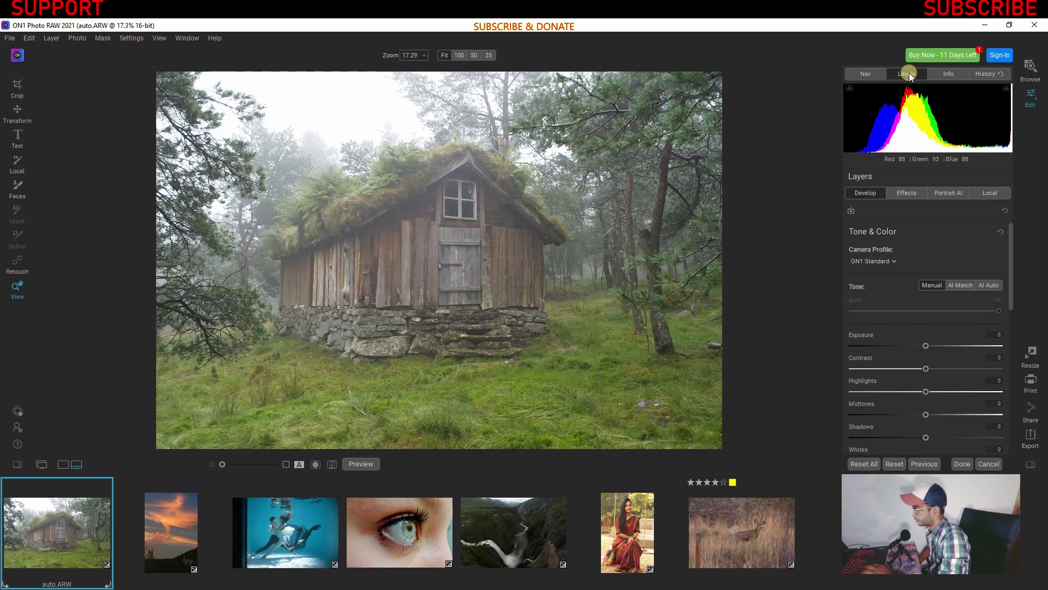
Set the cabin photo's camera profile to Linear Raw and apply AI Match to its tone.
left_click(865, 260)
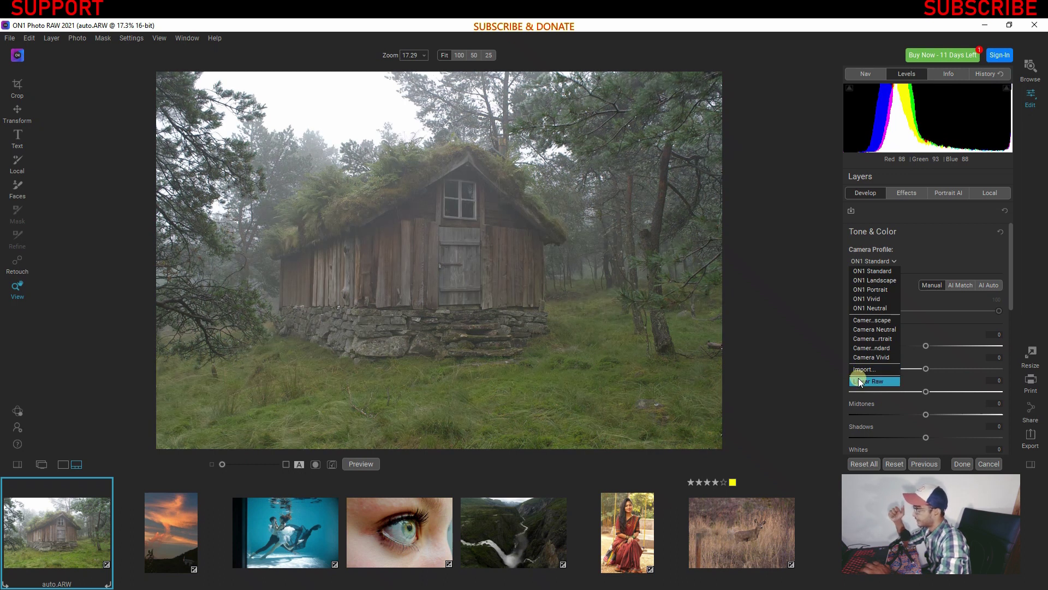
left_click(859, 380)
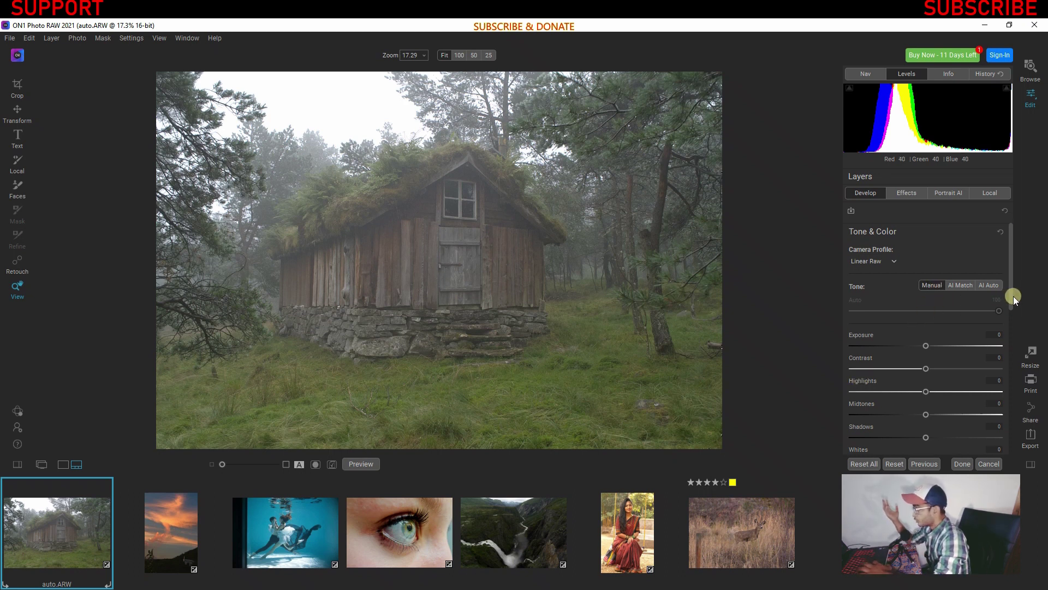
left_click_drag(1013, 296, 1015, 328)
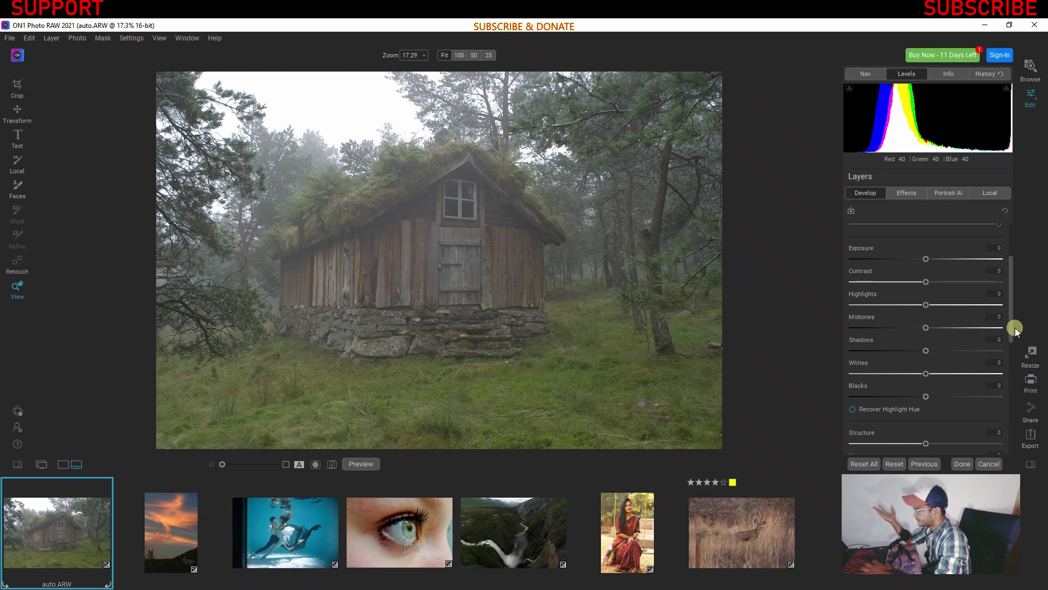
left_click_drag(1014, 326, 1011, 264)
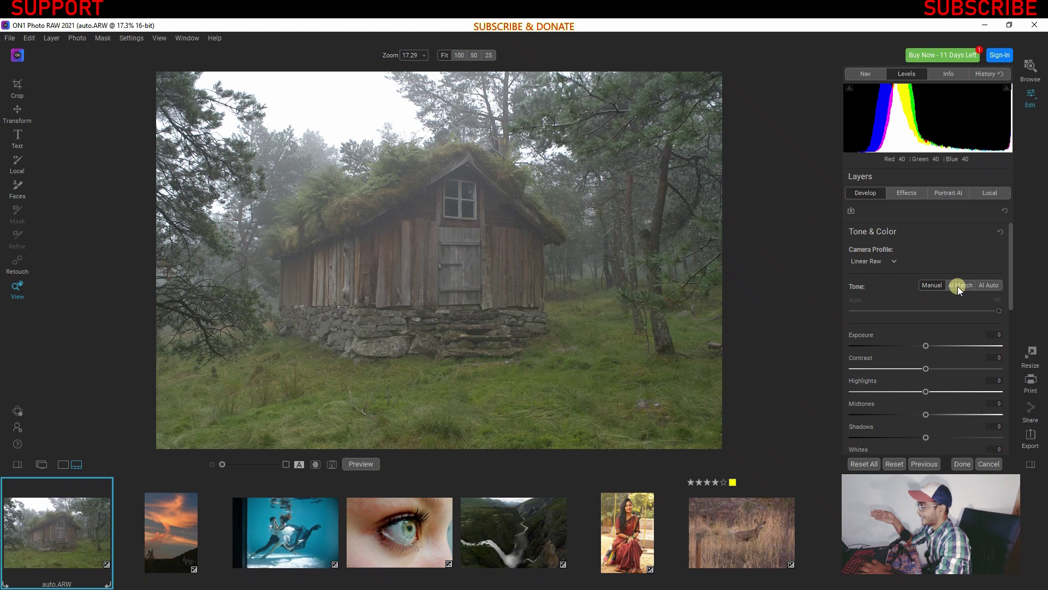
left_click(959, 286)
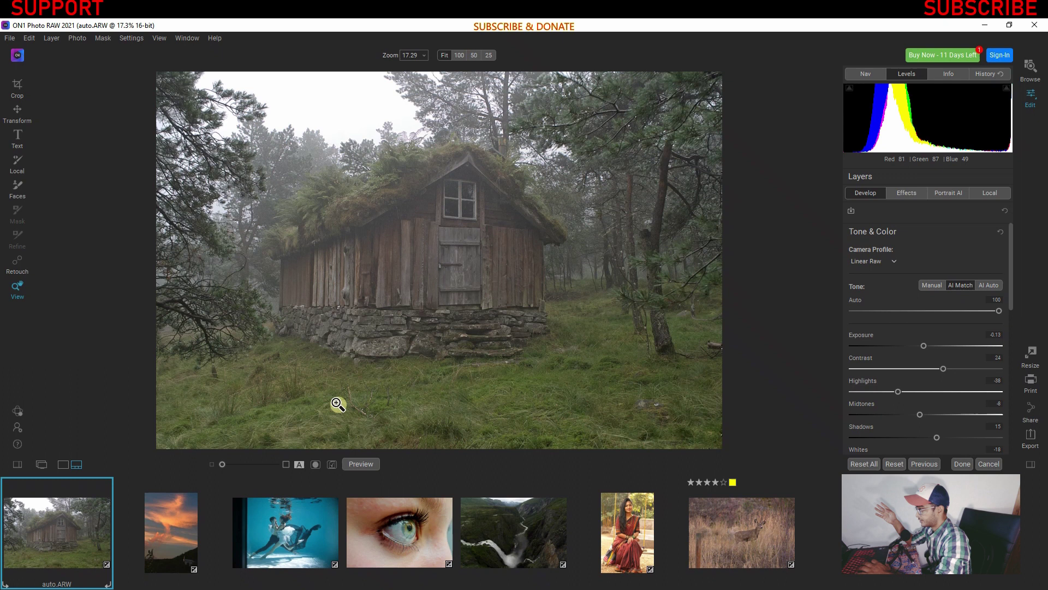
Try AI Match and AI Auto tone adjustments on test landscape.ARW.
left_click(499, 533)
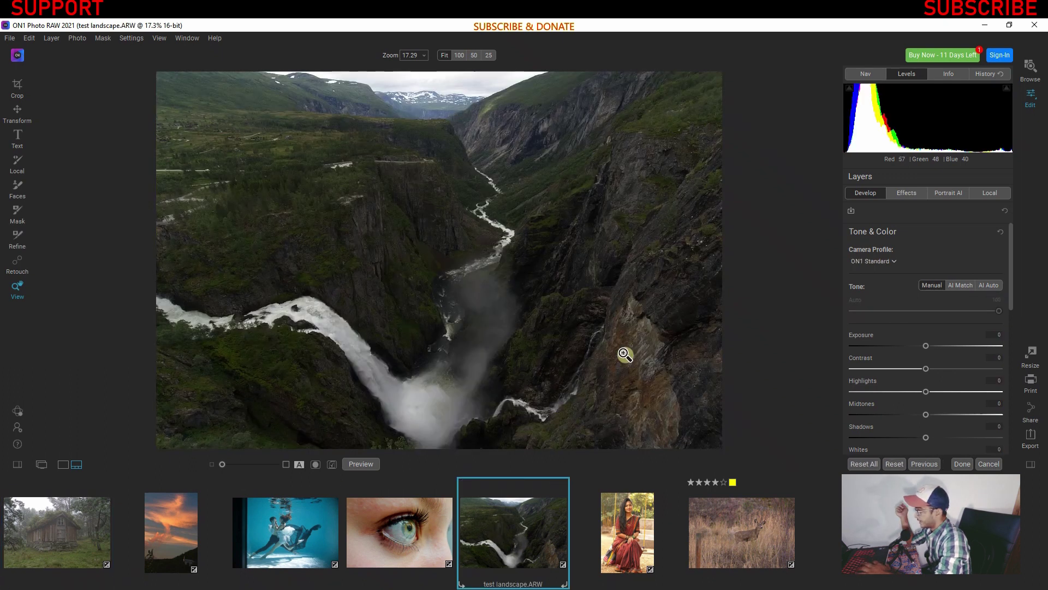
left_click(962, 285)
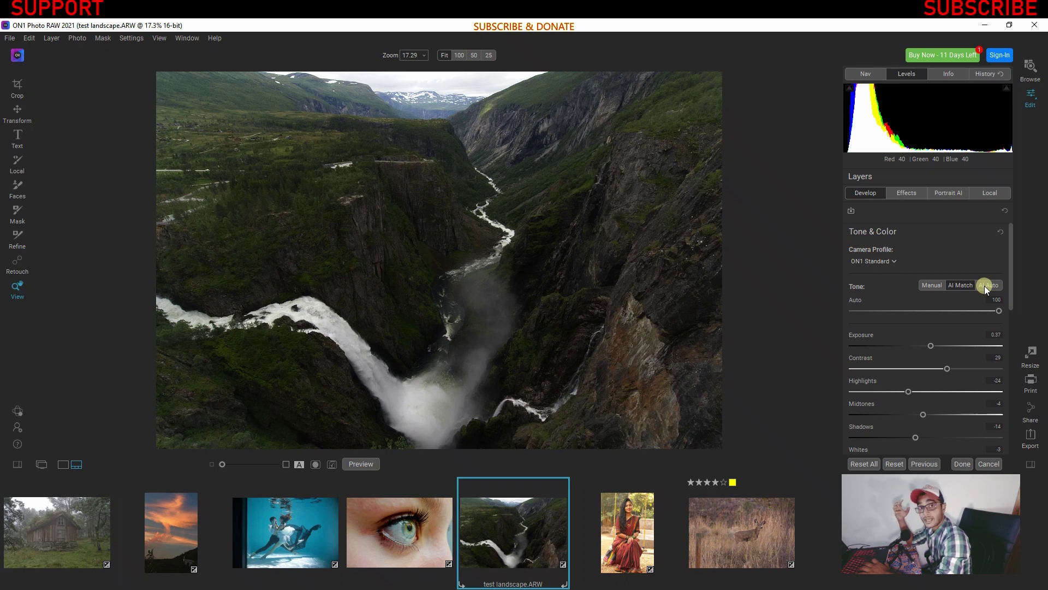
left_click(984, 286)
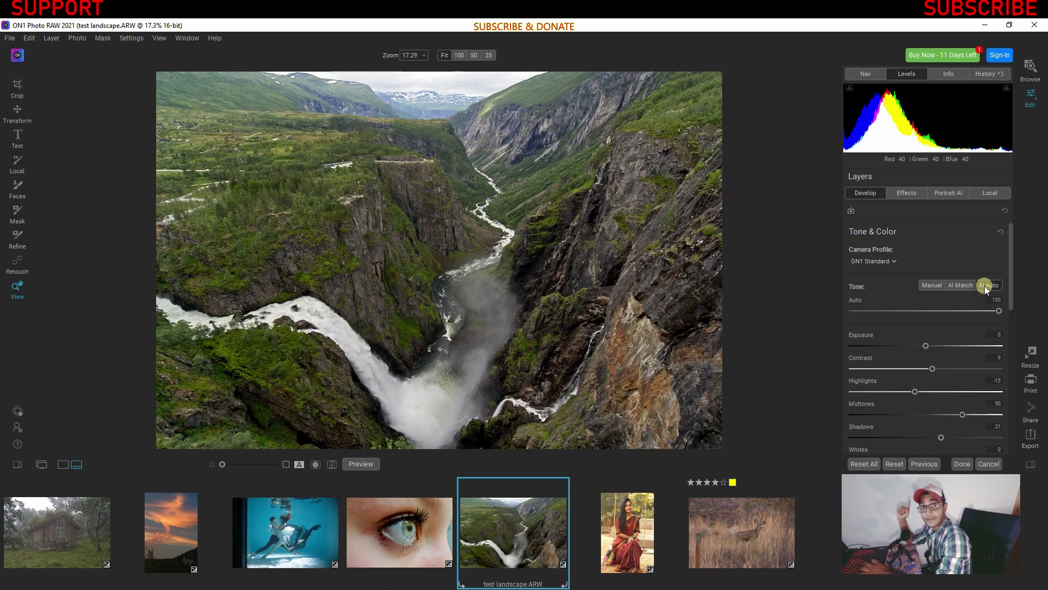
Try AI Auto tone on IMG_1711.CR2, adjusting midtones to 5 and shadows to 10.
left_click(163, 529)
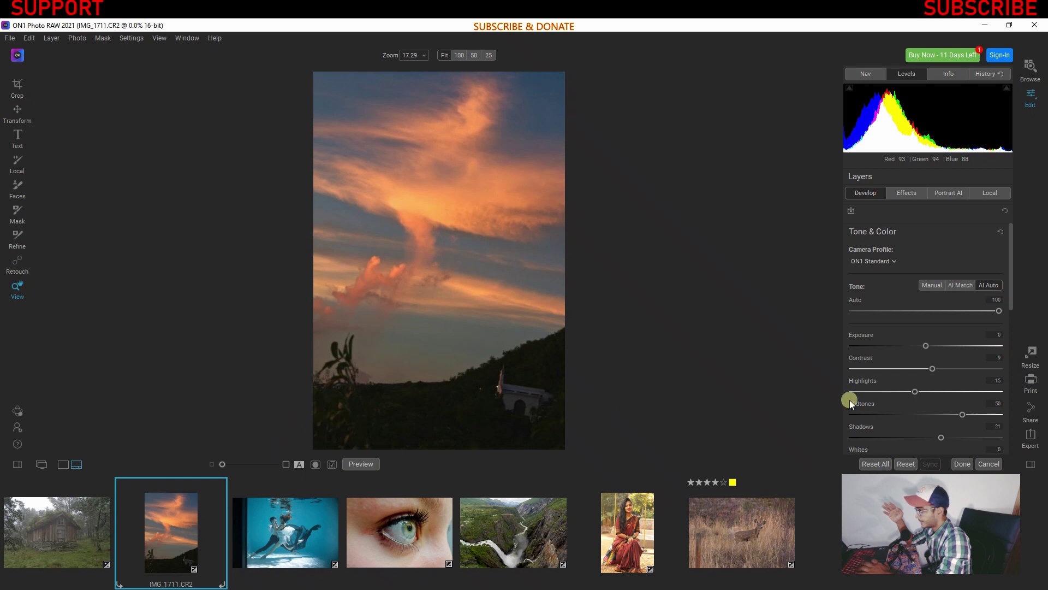
left_click(984, 286)
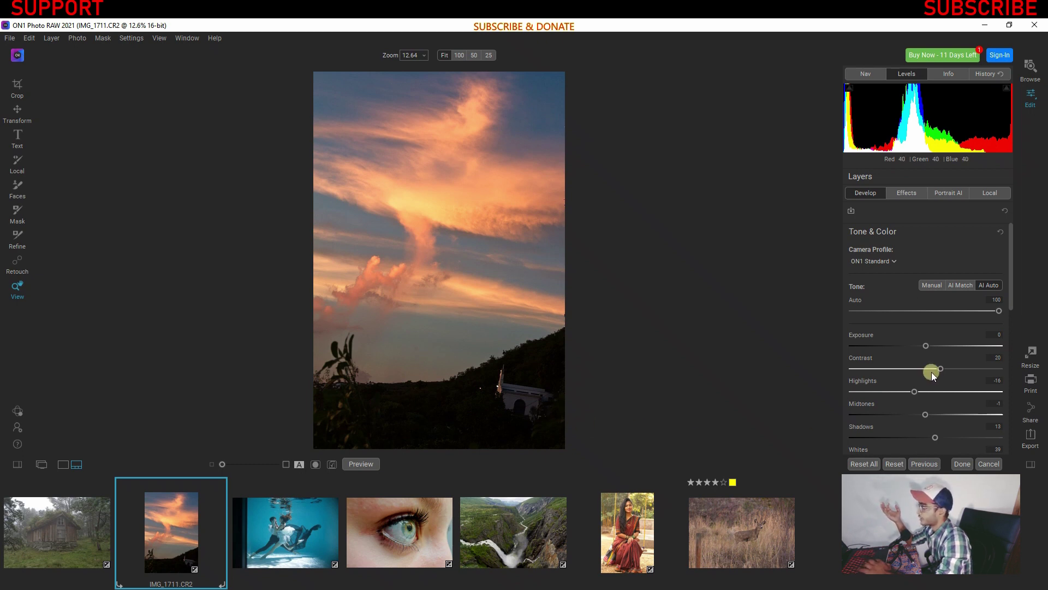
scroll(931, 371, "down", 2)
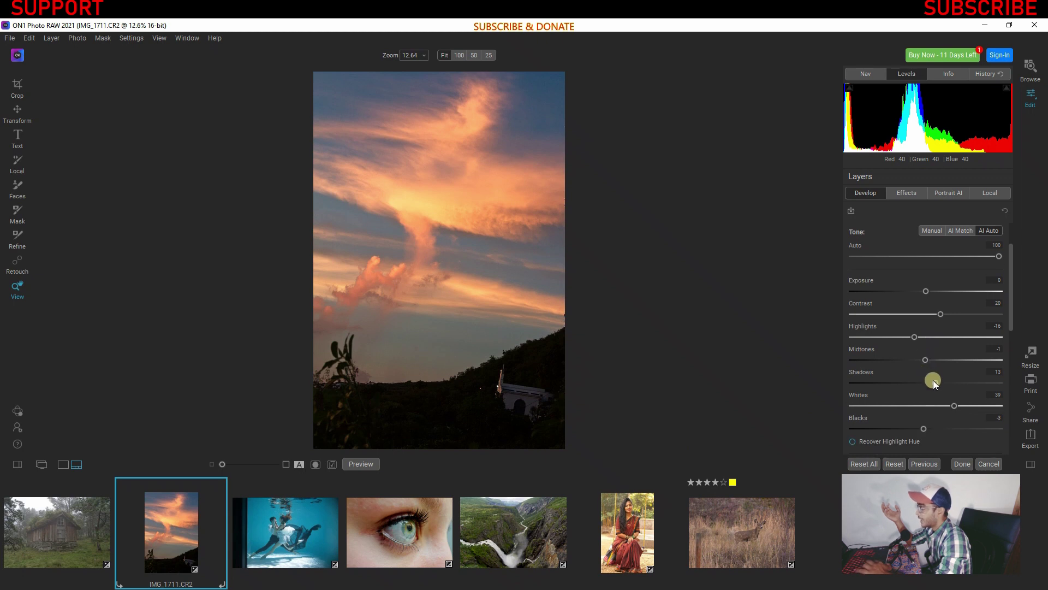
left_click_drag(935, 381, 928, 361)
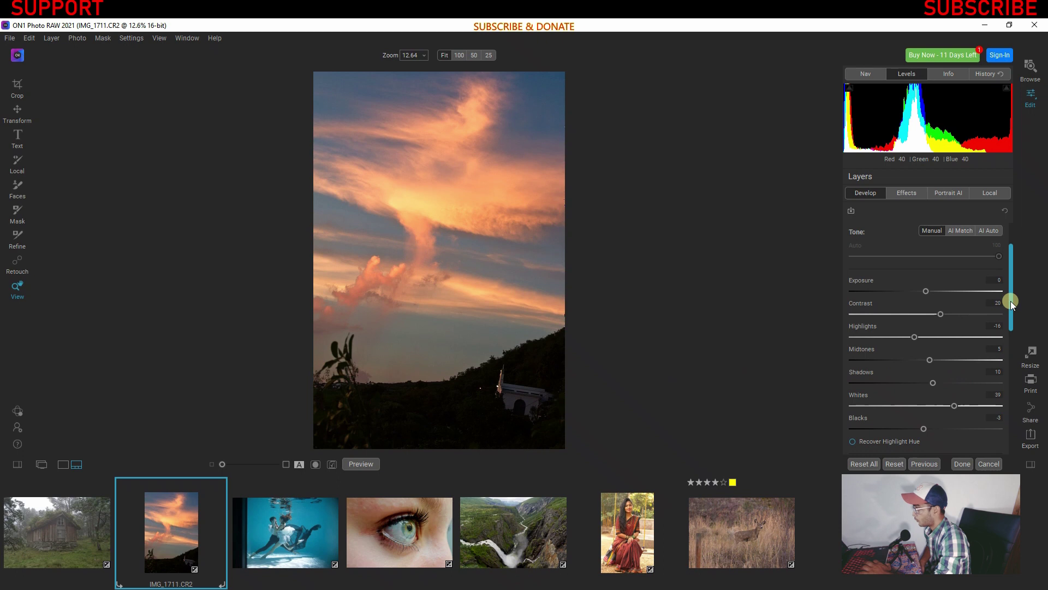
Reset the Tone & Color adjustments on the sunset photo and on test landscape.ARW.
left_click_drag(1012, 302, 1008, 276)
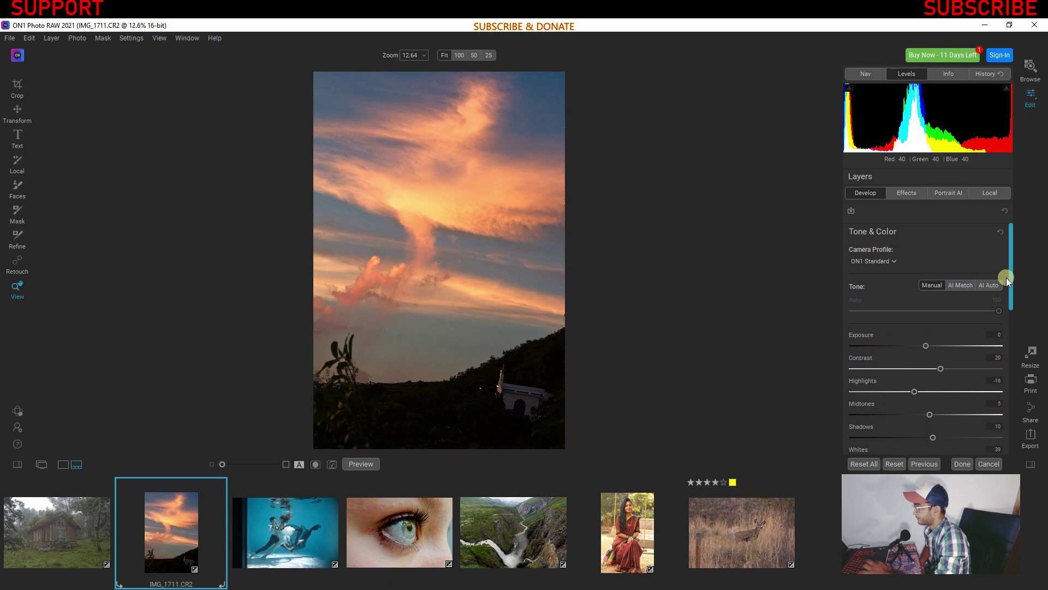
mouse_move(1000, 231)
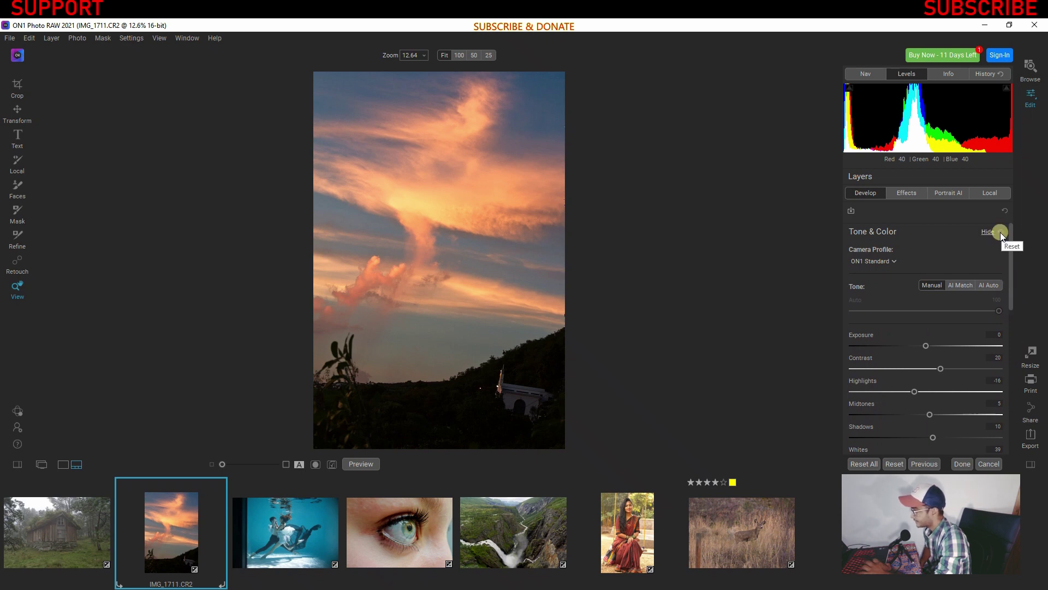
left_click(1000, 231)
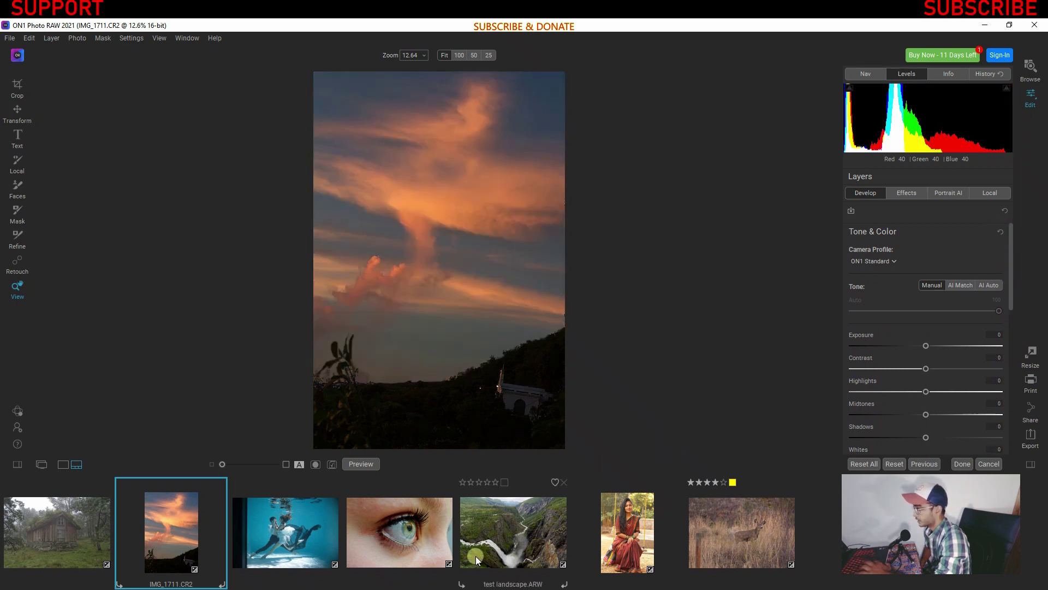
left_click(489, 537)
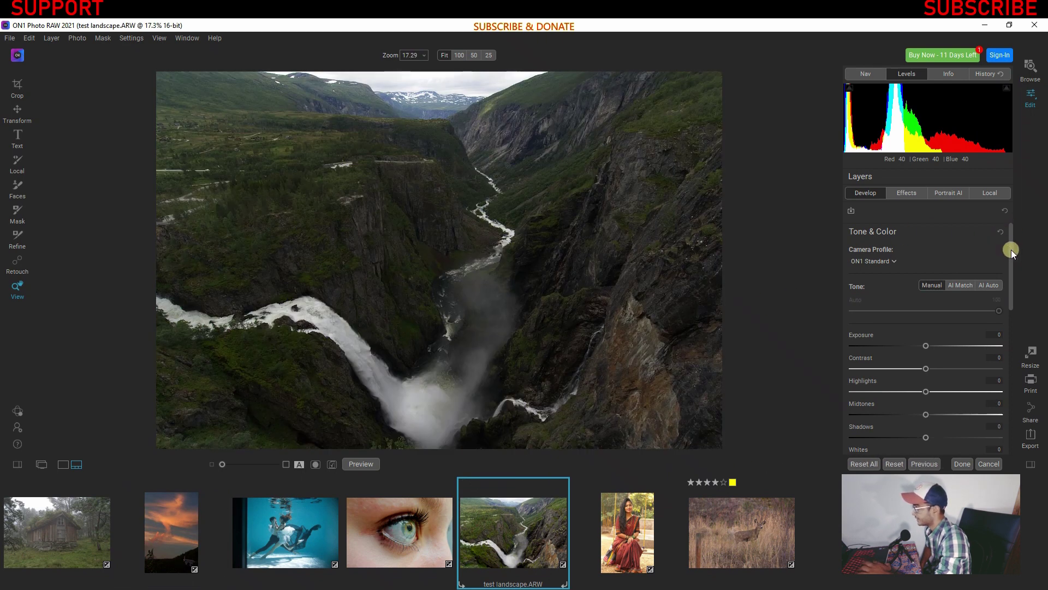
Open test auto.NEF and set its white balance by sampling the dancer's white dress with the color eyedropper.
left_click_drag(1011, 250, 1015, 323)
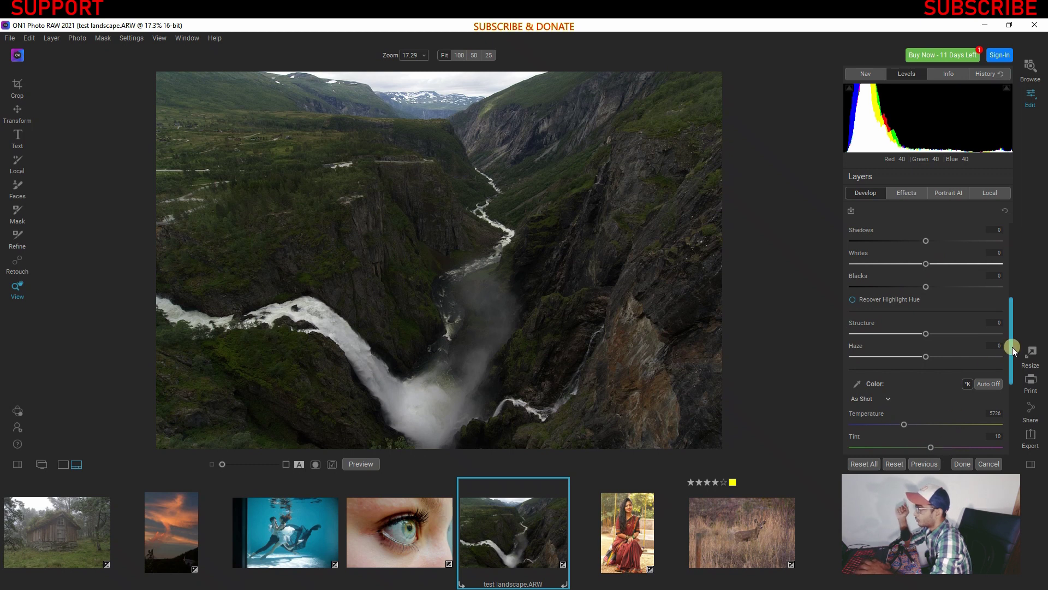
left_click_drag(1013, 346, 1013, 389)
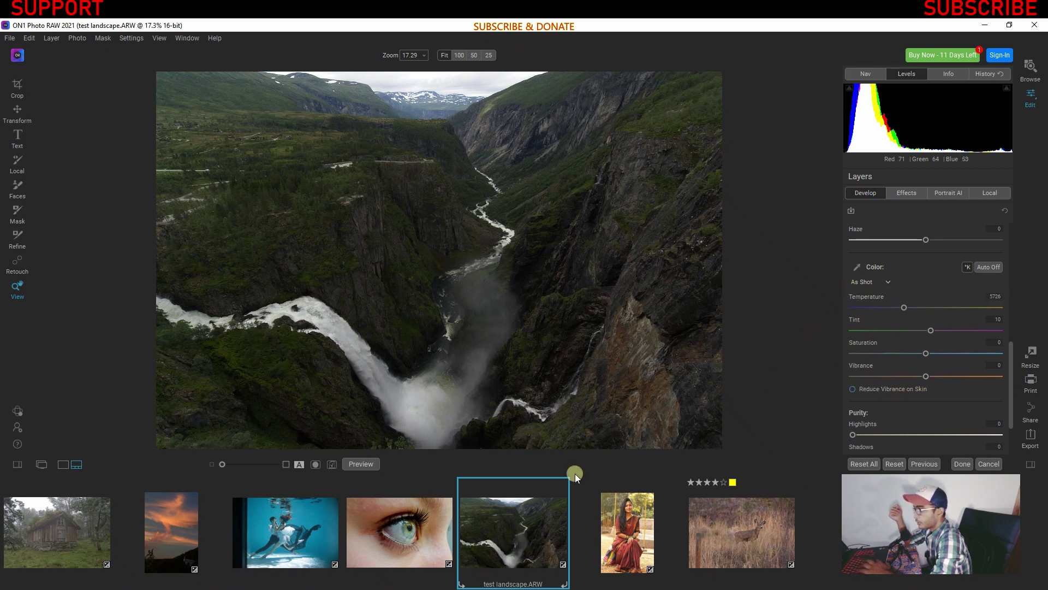
left_click(277, 525)
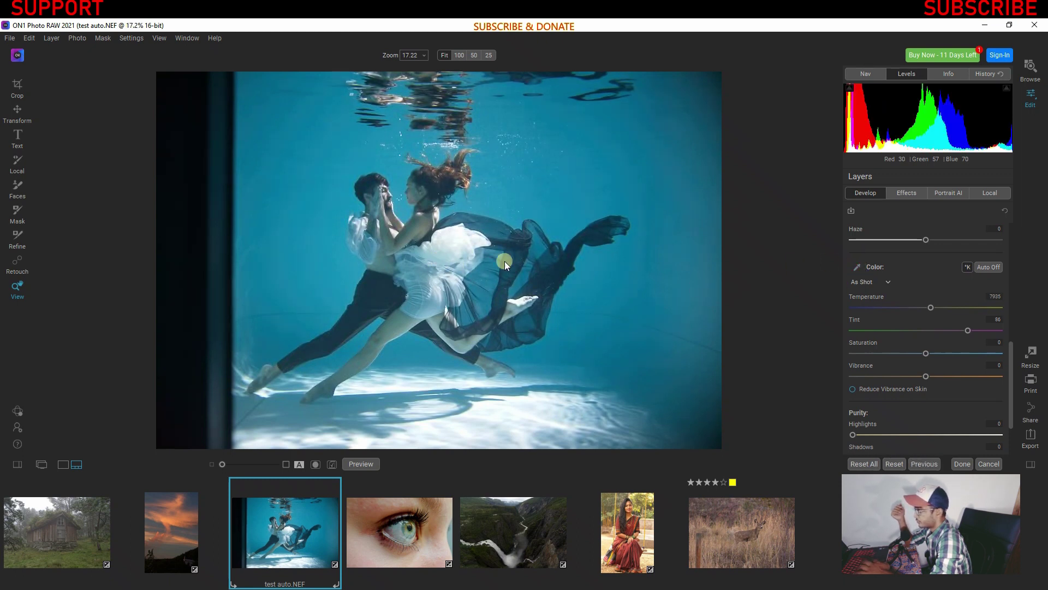
left_click(857, 266)
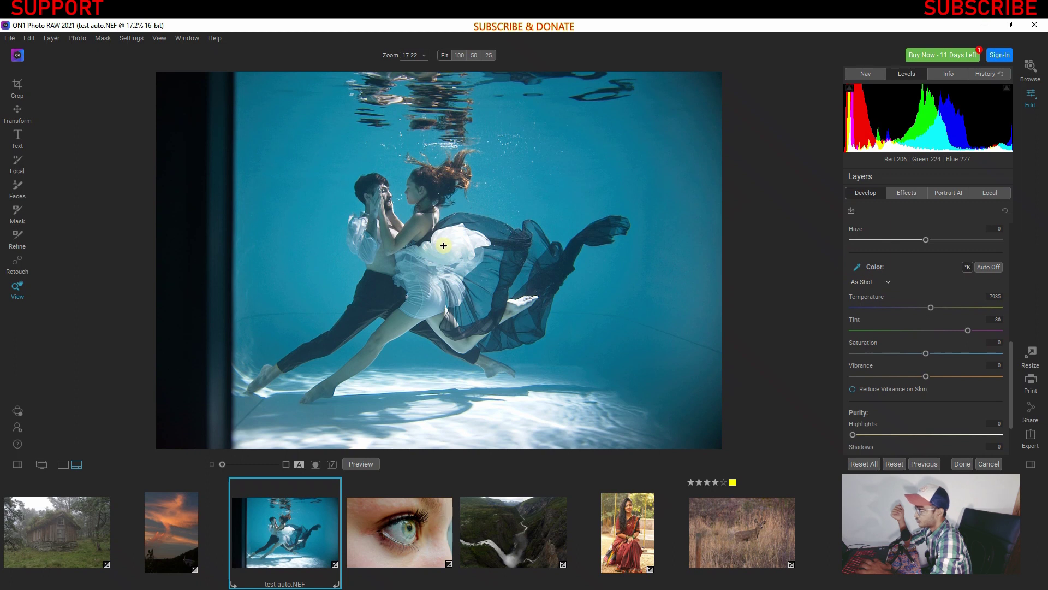
left_click(442, 255)
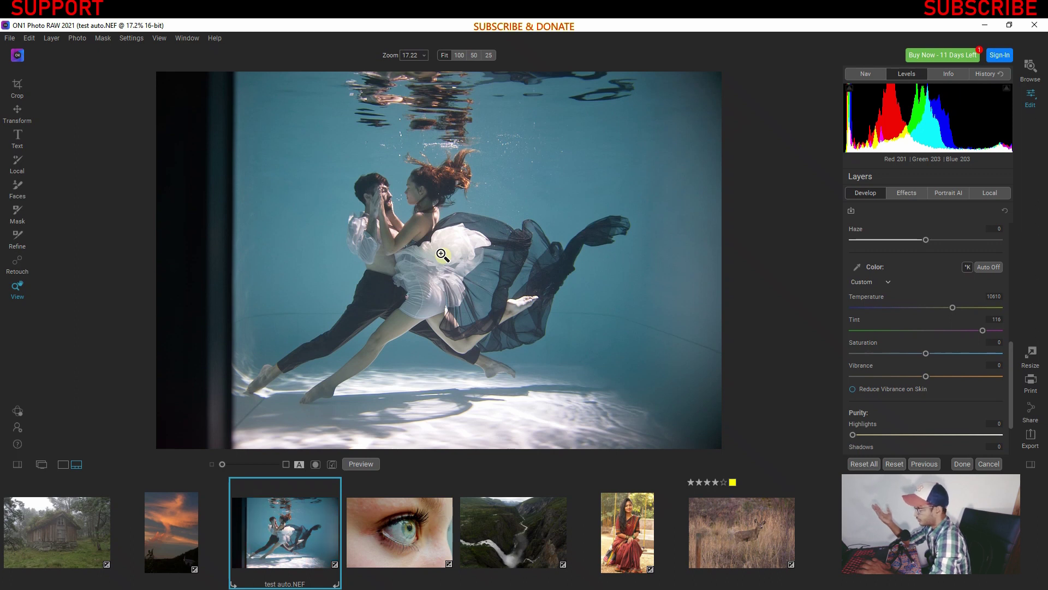
Enable Reduce Vibrance on Skin for the underwater photo and set the Purity highlights to 88.
left_click(854, 390)
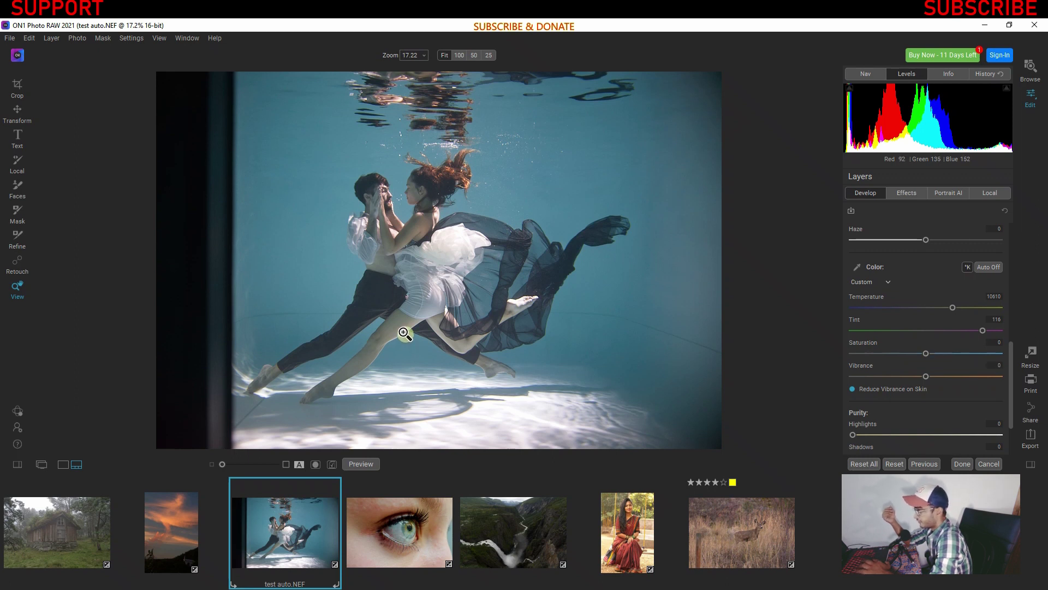
scroll(790, 404, "down", 3)
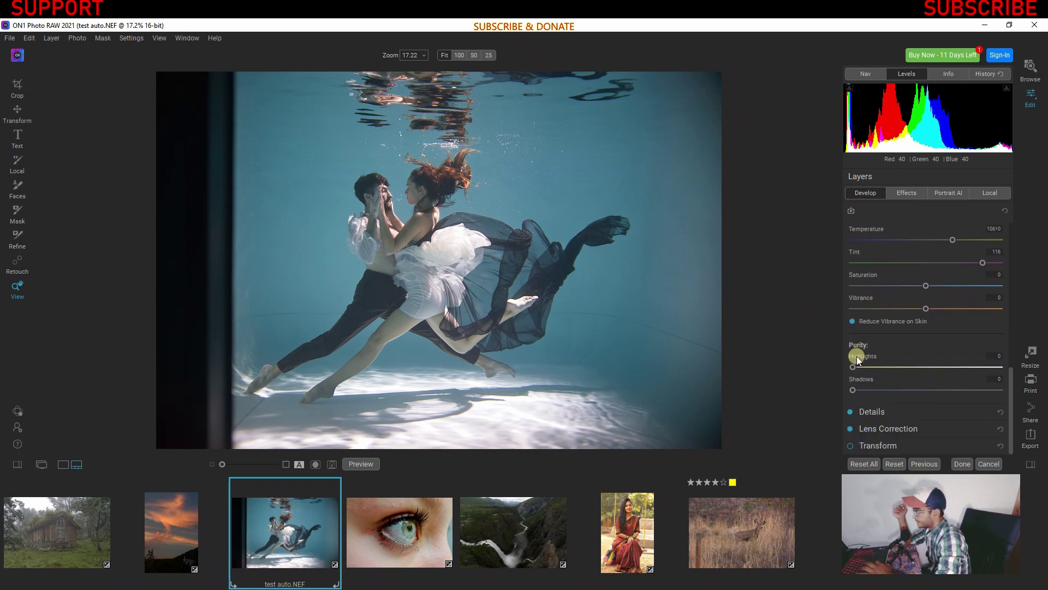
left_click(439, 243)
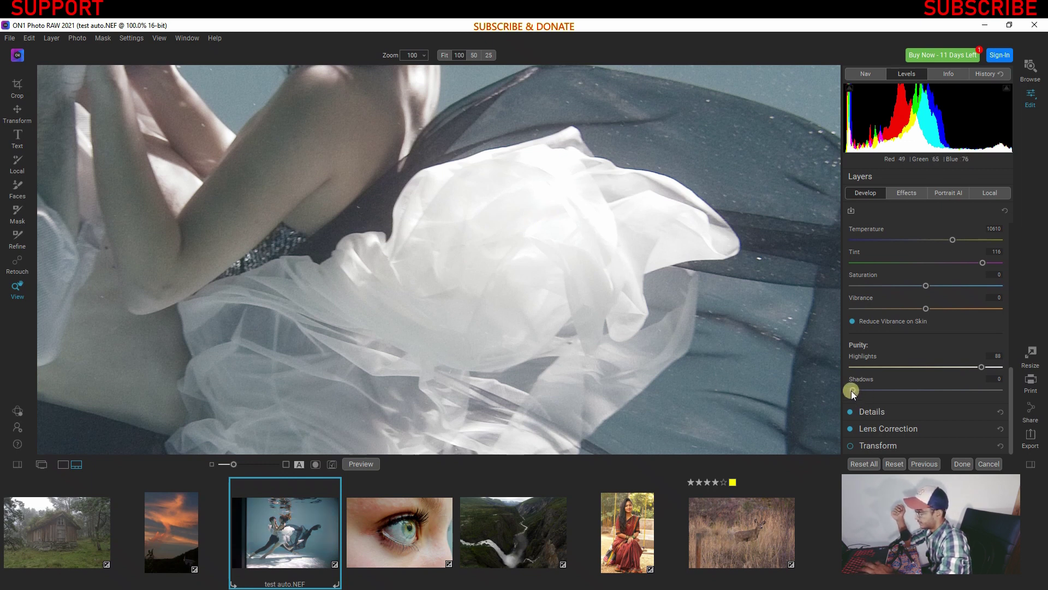
Try a high Purity shadows value on the underwater photo, return it to 0 and fit the whole photo in view.
left_click_drag(852, 391, 993, 392)
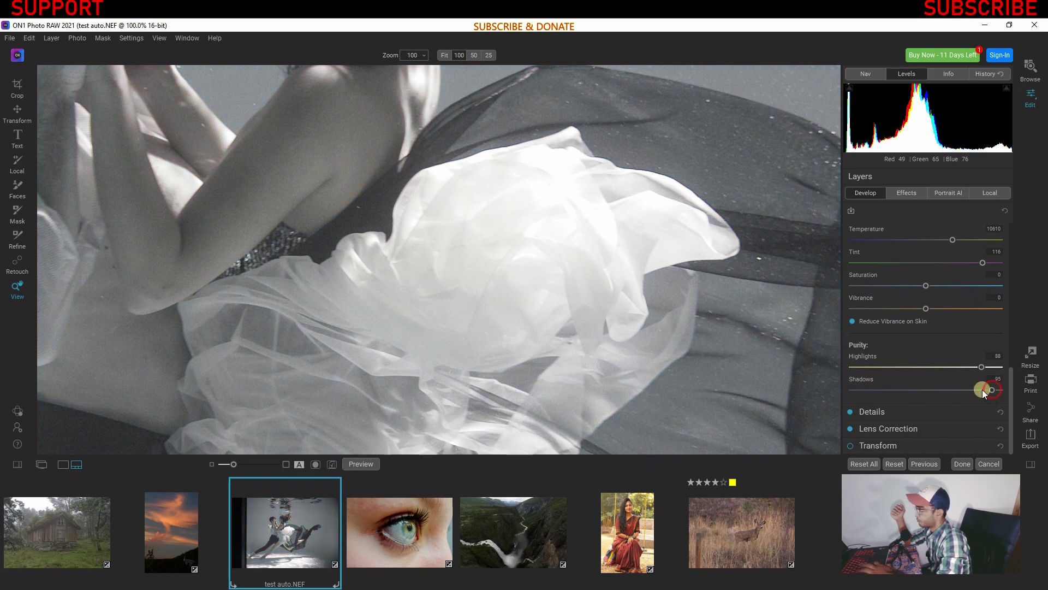
left_click_drag(857, 388, 852, 390)
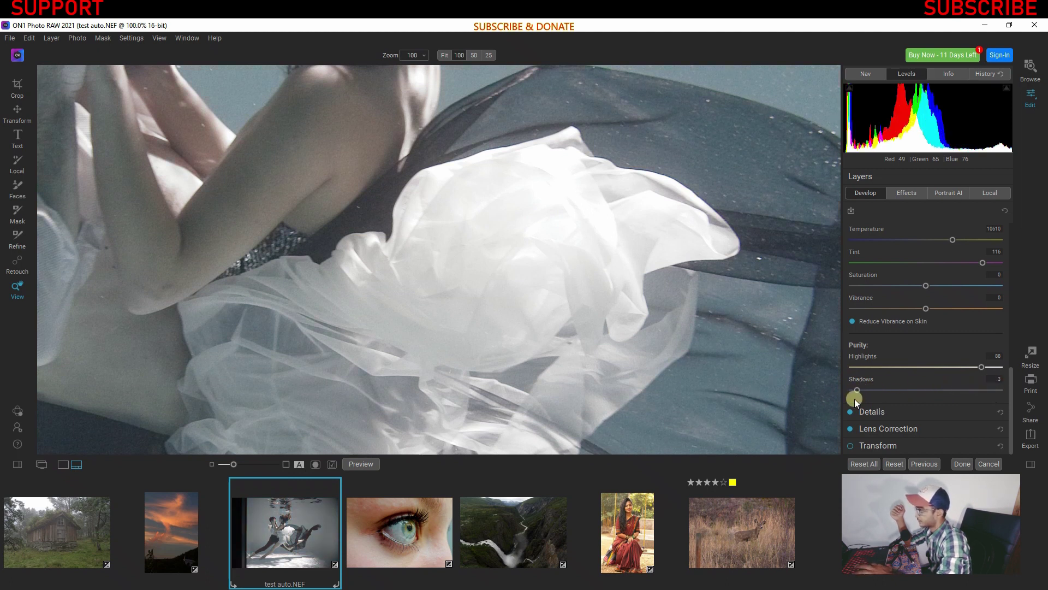
key("ctrl+0")
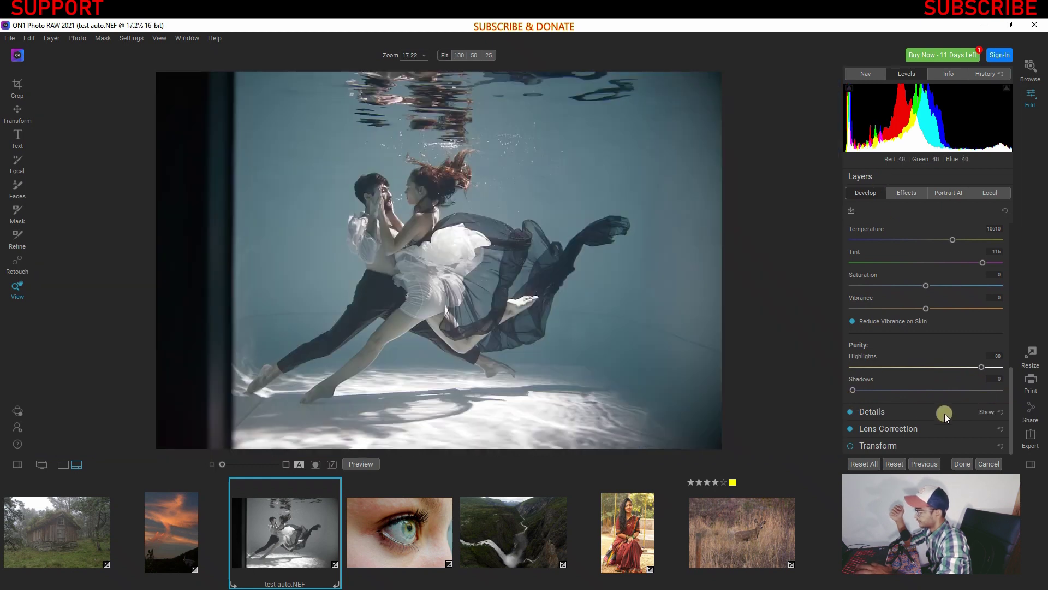
Open the Details settings and look over the sharpening and noise reduction options.
left_click(887, 414)
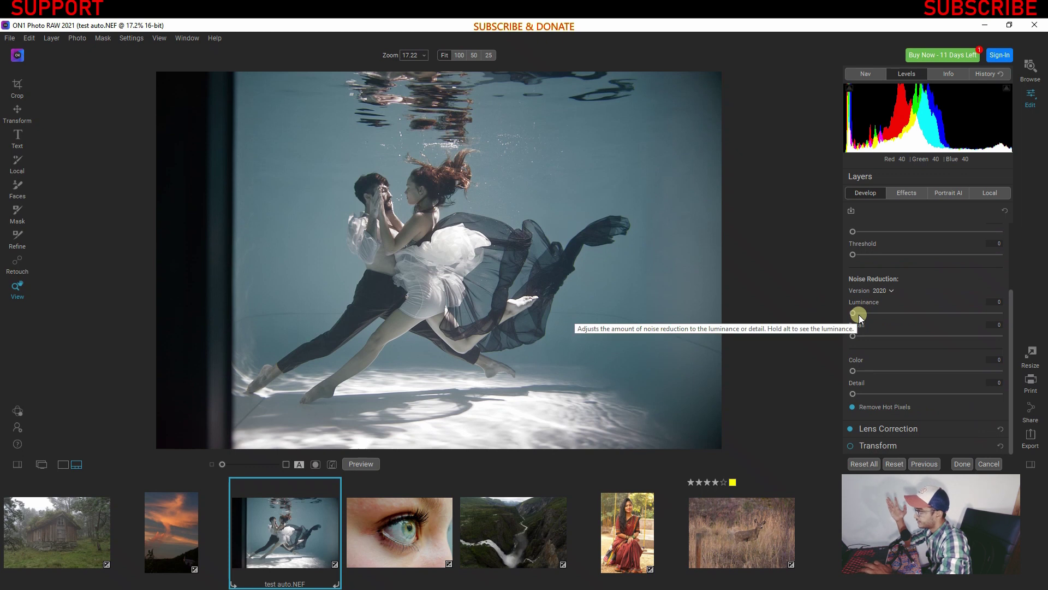
scroll(859, 322, "up", 2)
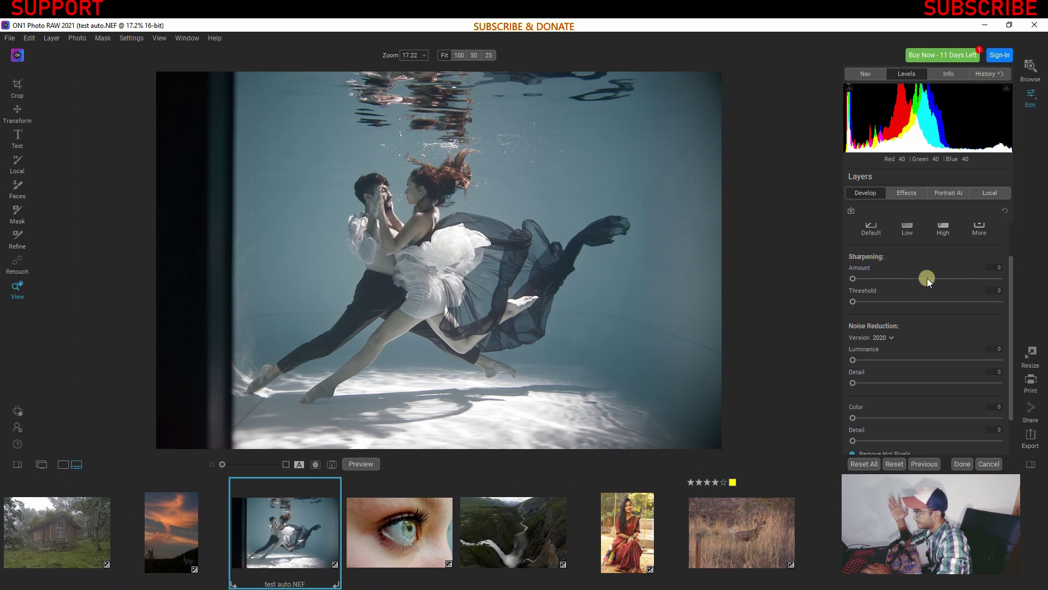
scroll(927, 278, "up", 2)
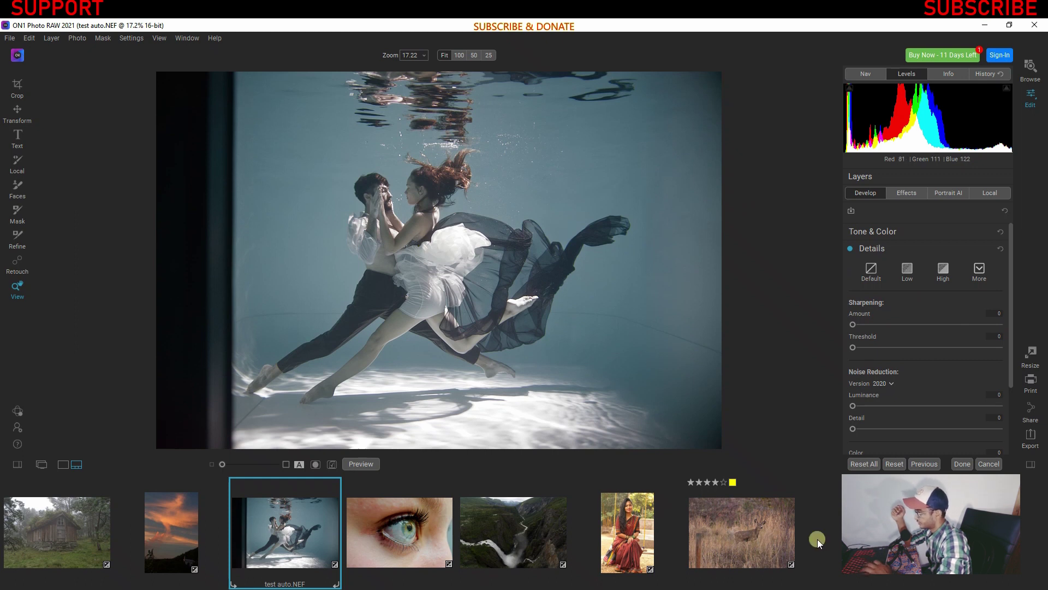
Open the manual Lens Correction settings for the underwater photo and set the Fall-Off amount and midpoint to 100.
scroll(877, 434, "down", 3)
left_click(884, 433)
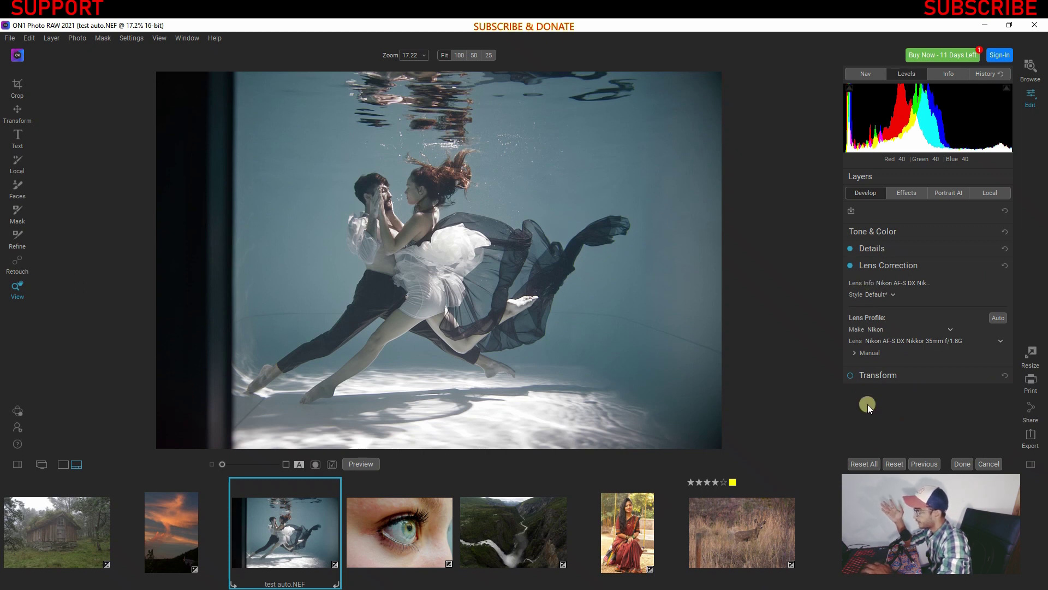
left_click(879, 352)
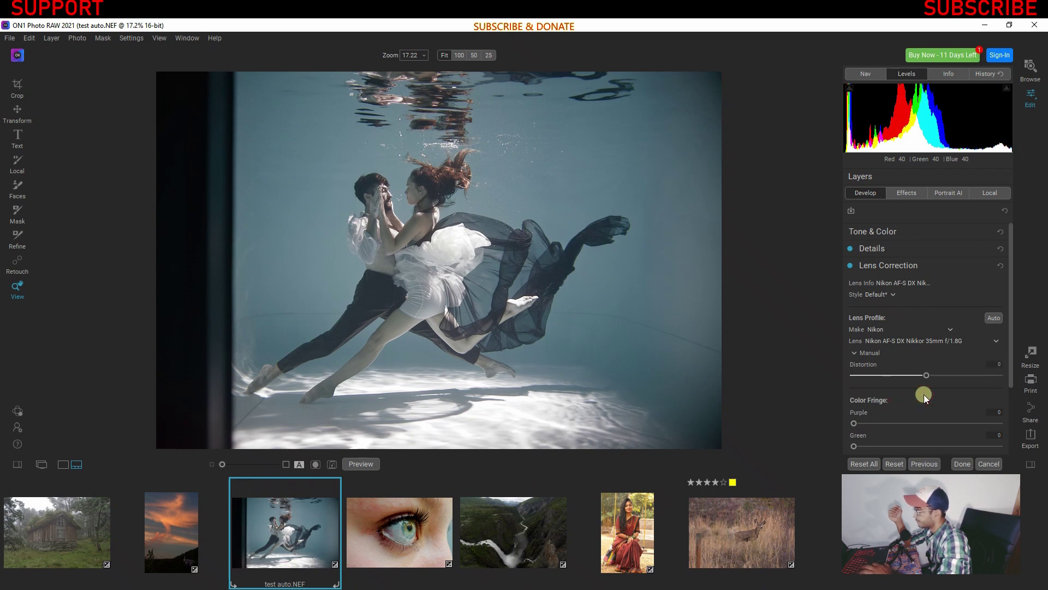
left_click_drag(1009, 377, 1014, 448)
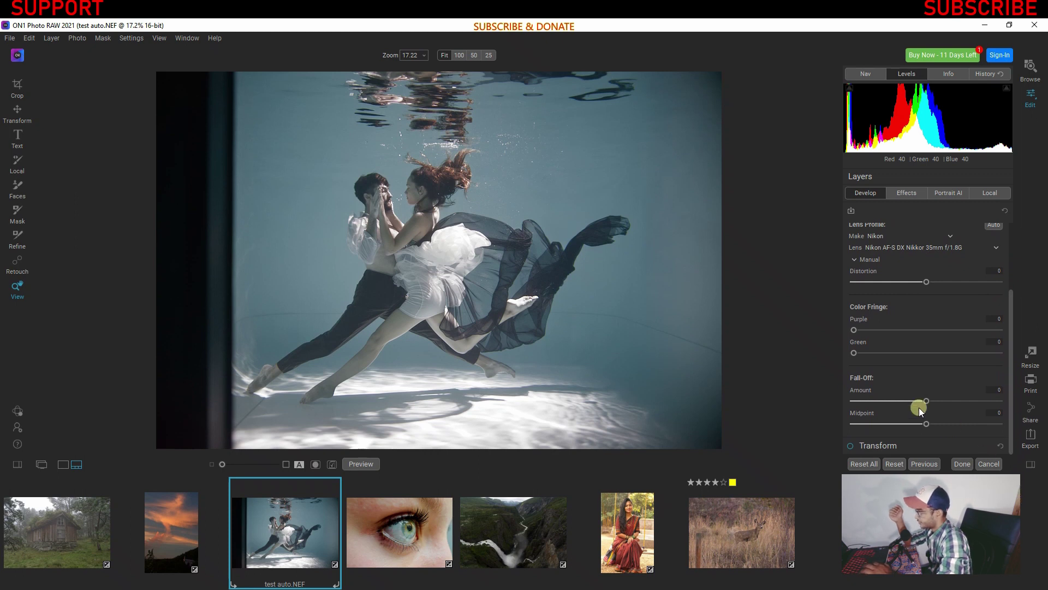
left_click_drag(926, 401, 1026, 410)
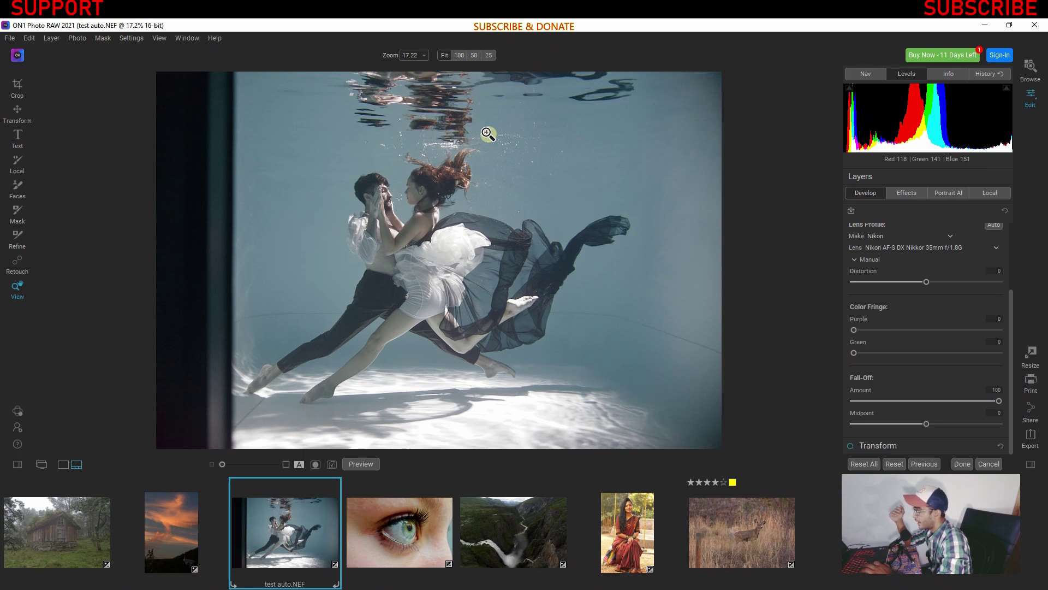
left_click_drag(916, 427, 1003, 433)
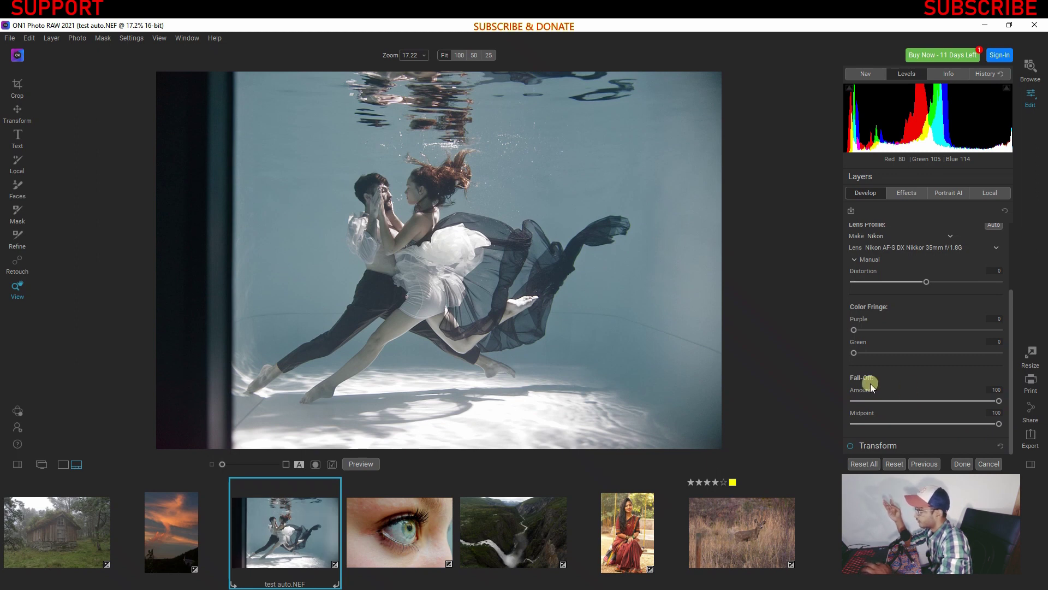
Enable Transform for IMG_1711.CR2 and straighten the photo with the Level tool, drawing a line near the church on the hillside.
left_click(881, 445)
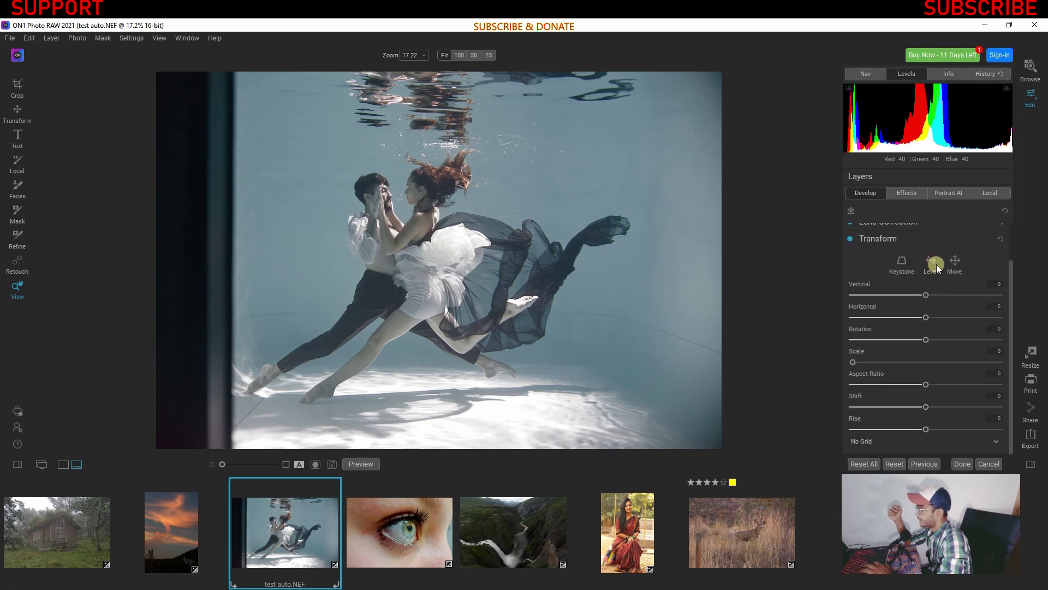
key("Left")
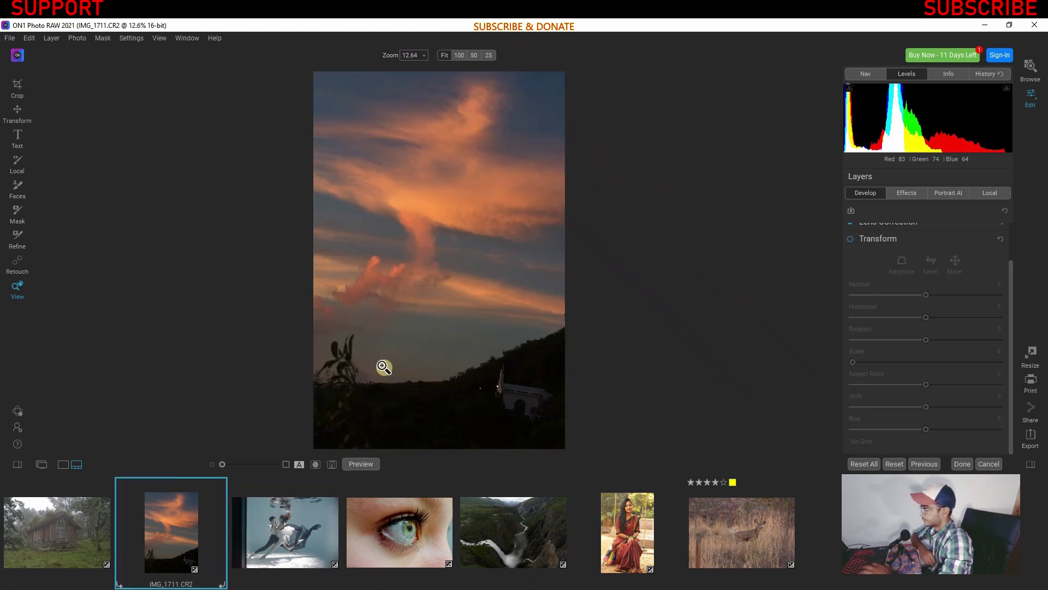
left_click(529, 404)
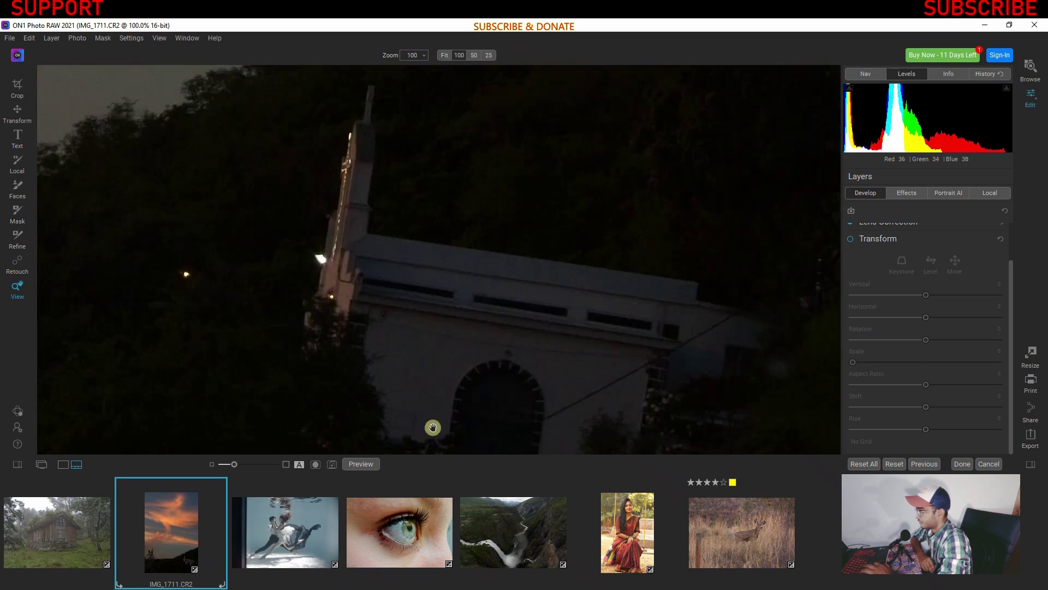
left_click(412, 323)
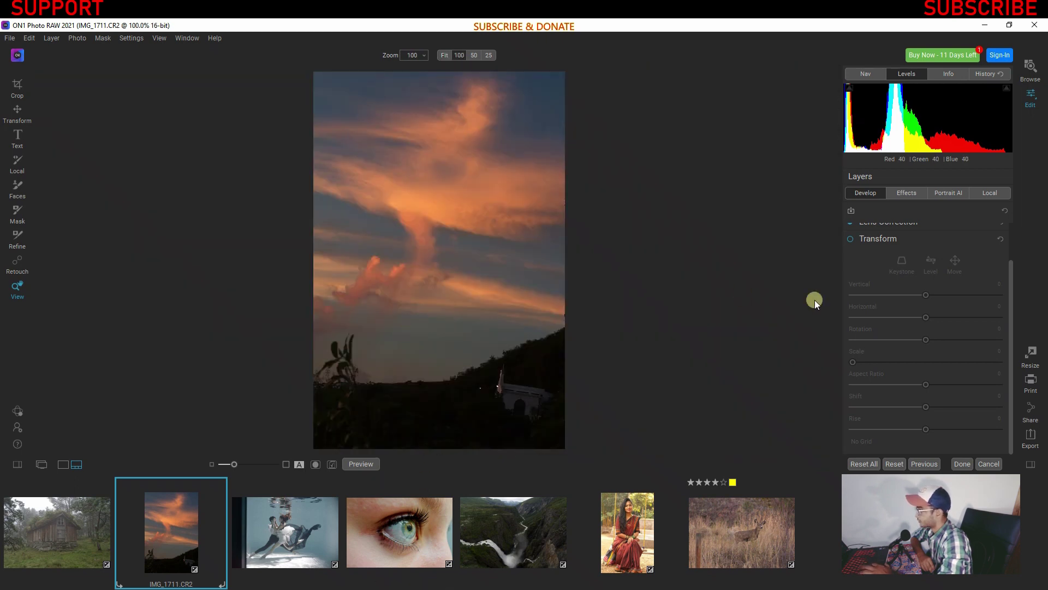
left_click(849, 239)
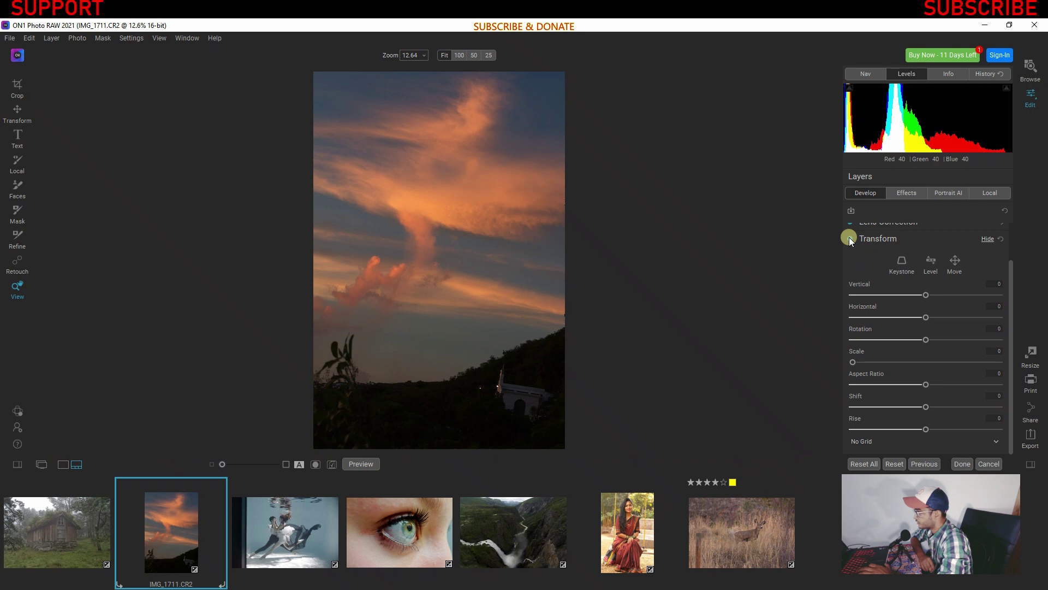
left_click(930, 261)
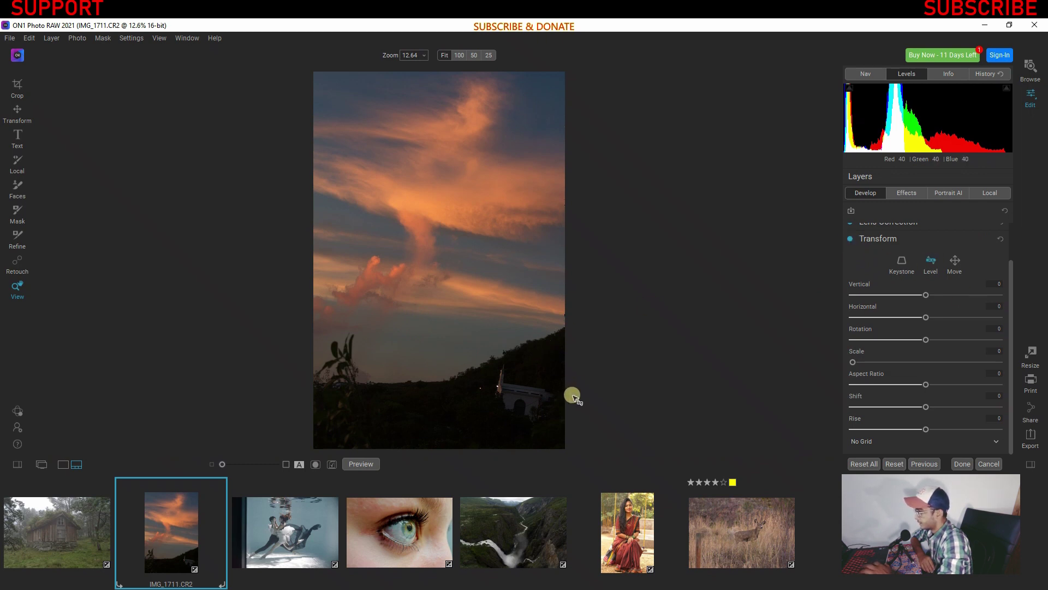
left_click_drag(571, 395, 394, 382)
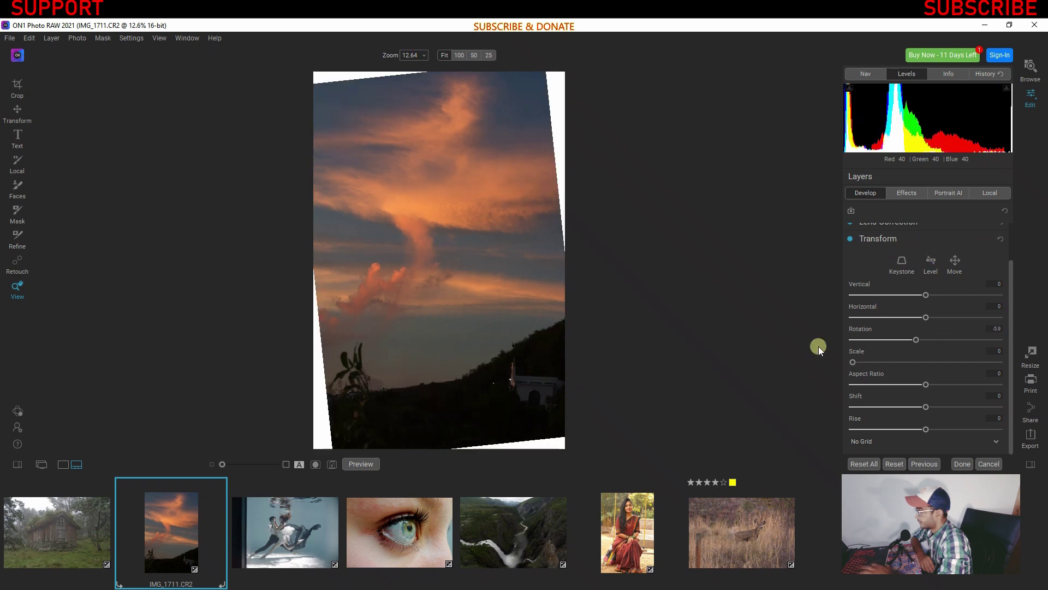
Crop IMG_1711.CR2 freeform to about 3062 by 4981 pixels, excluding the white corners left by the rotation, and apply the crop.
left_click(15, 82)
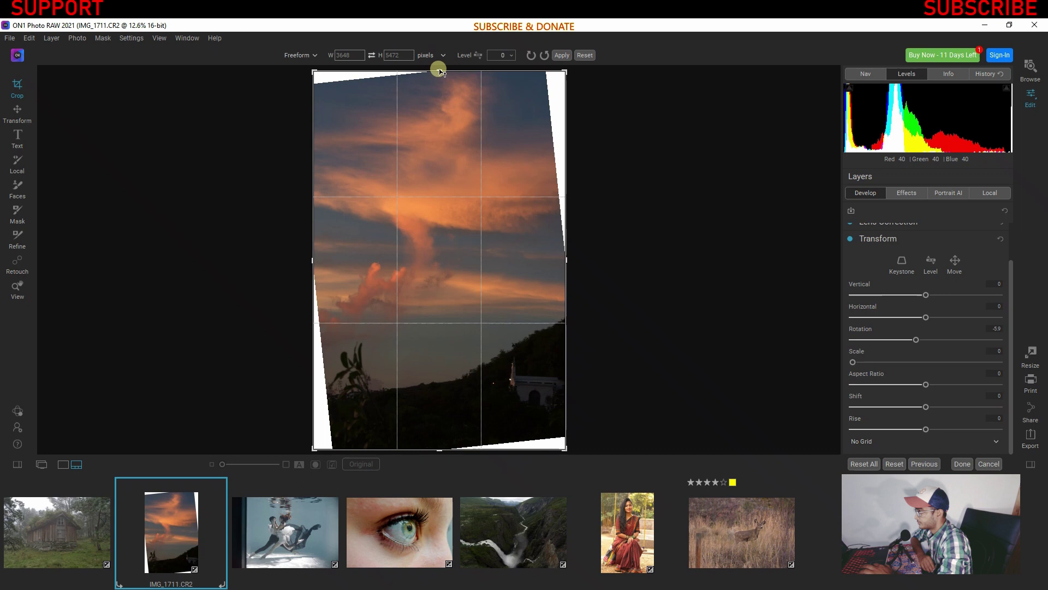
left_click_drag(438, 70, 438, 86)
left_click_drag(441, 444, 438, 433)
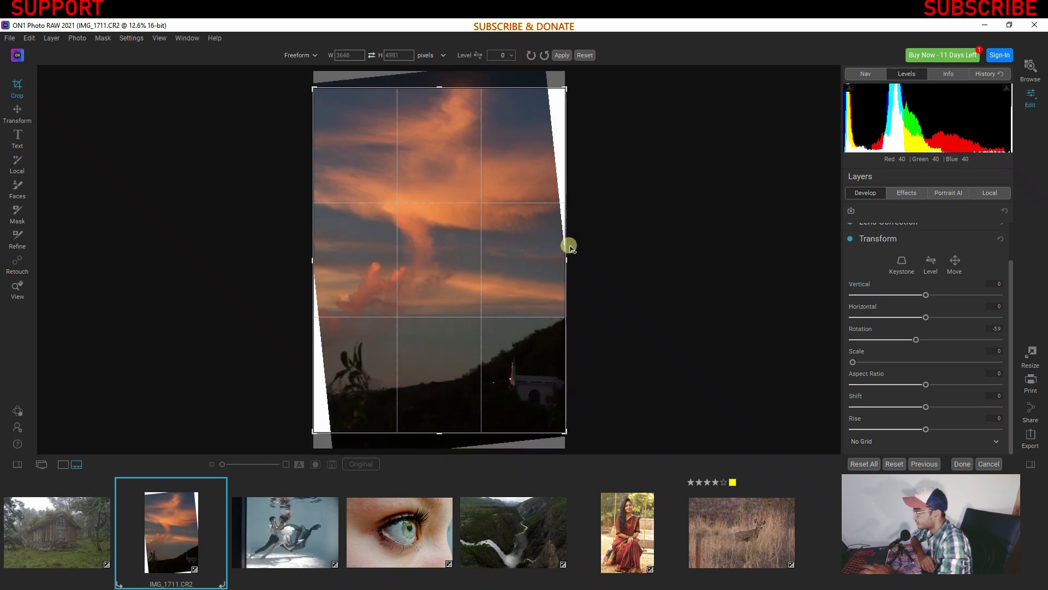
left_click_drag(564, 260, 555, 262)
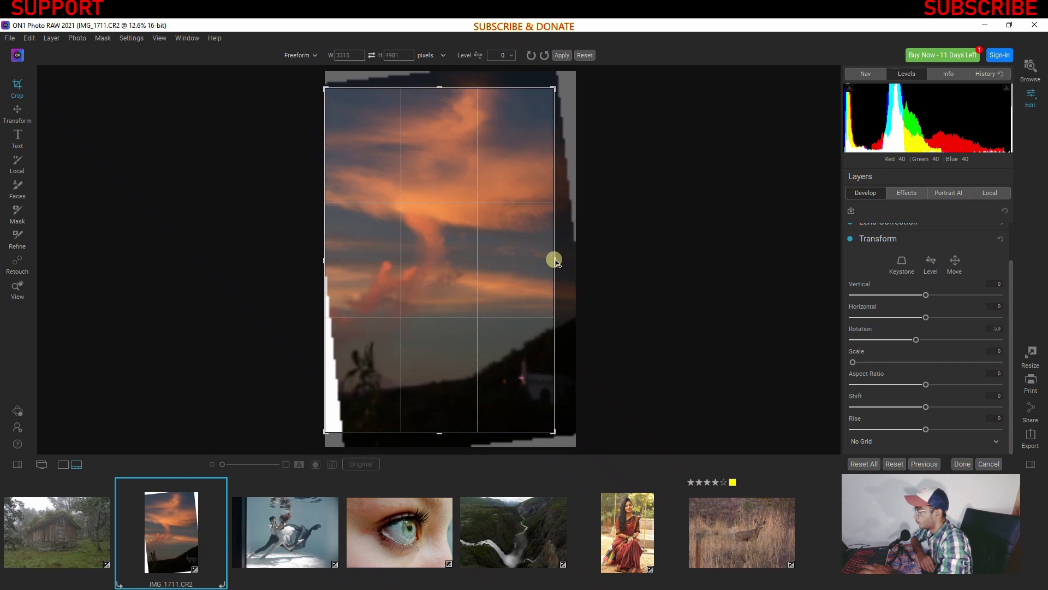
left_click_drag(323, 260, 334, 262)
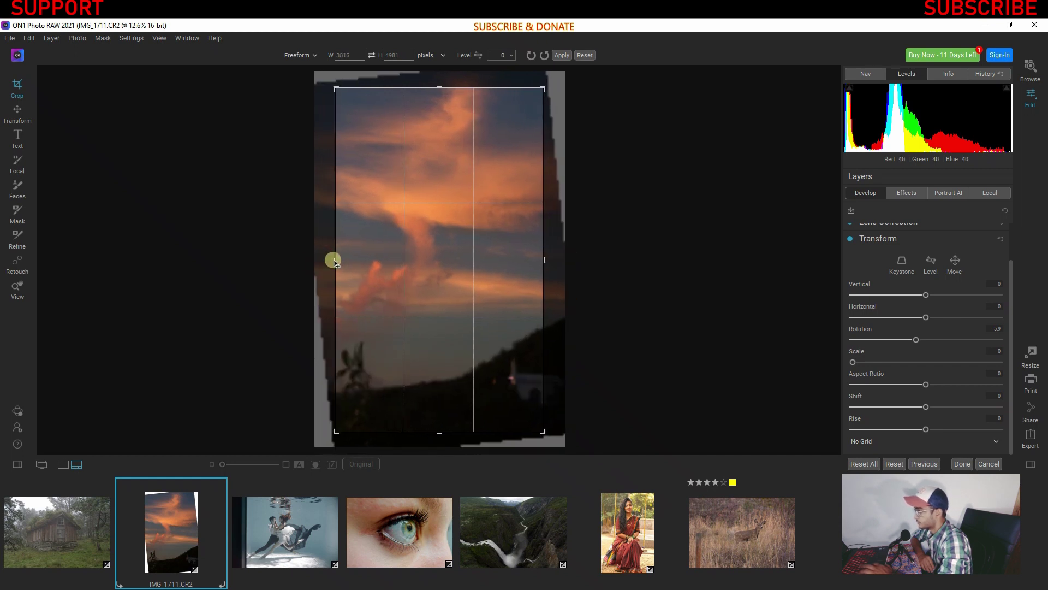
left_click_drag(544, 263, 548, 262)
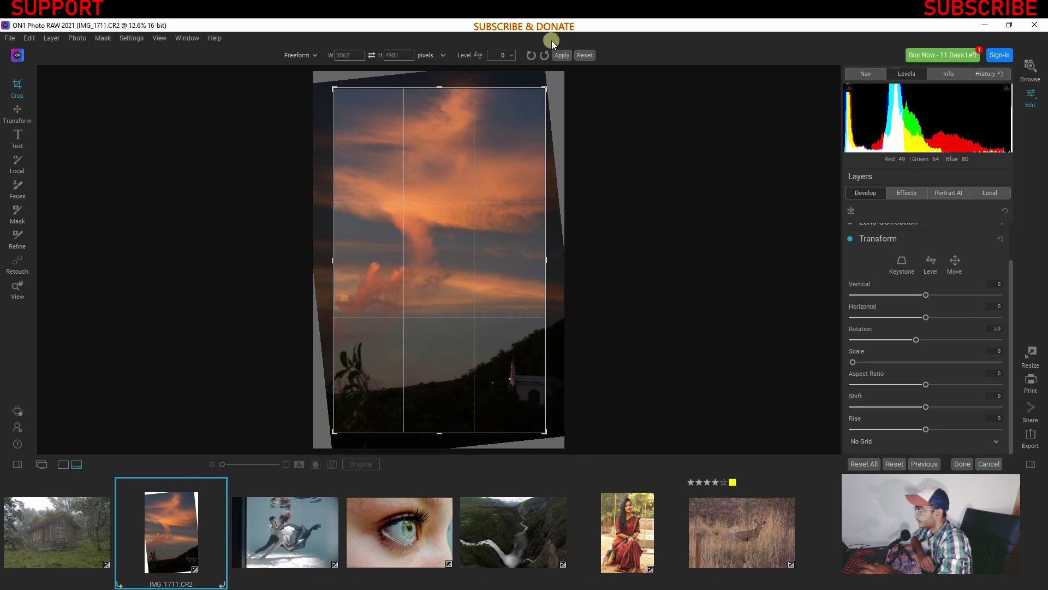
left_click(558, 56)
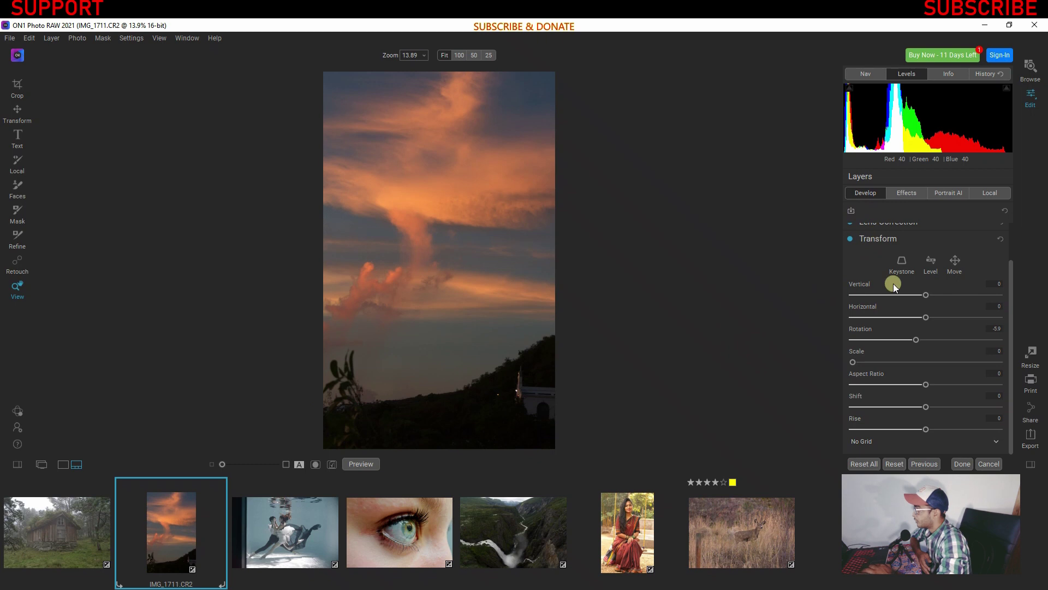
Toggle the Lens Correction and Transform adjustments of the sunset photo to check how each section is switched.
scroll(892, 283, "up", 1)
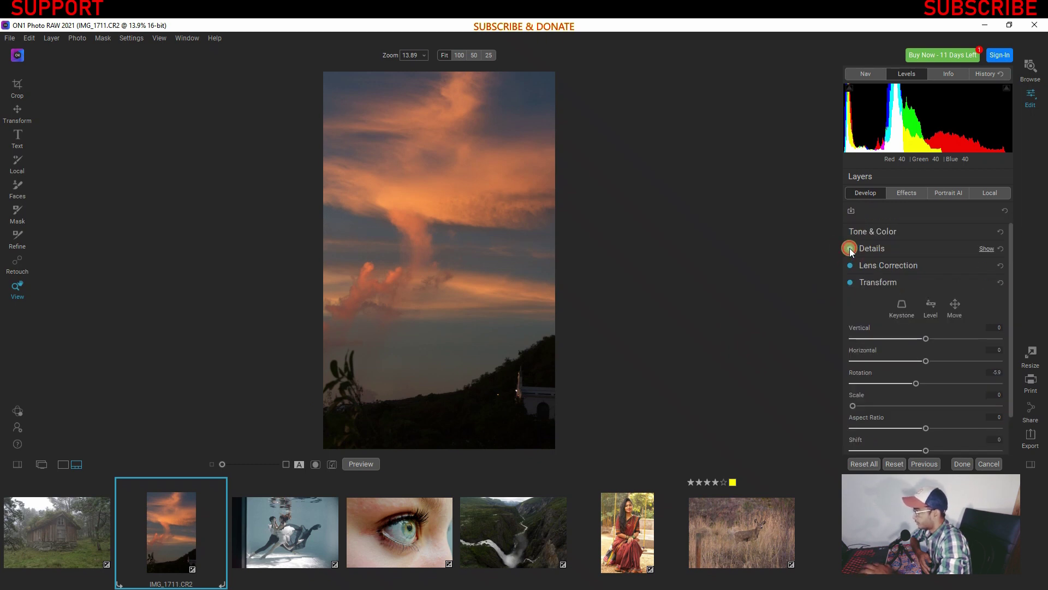
left_click(850, 266)
left_click(850, 281)
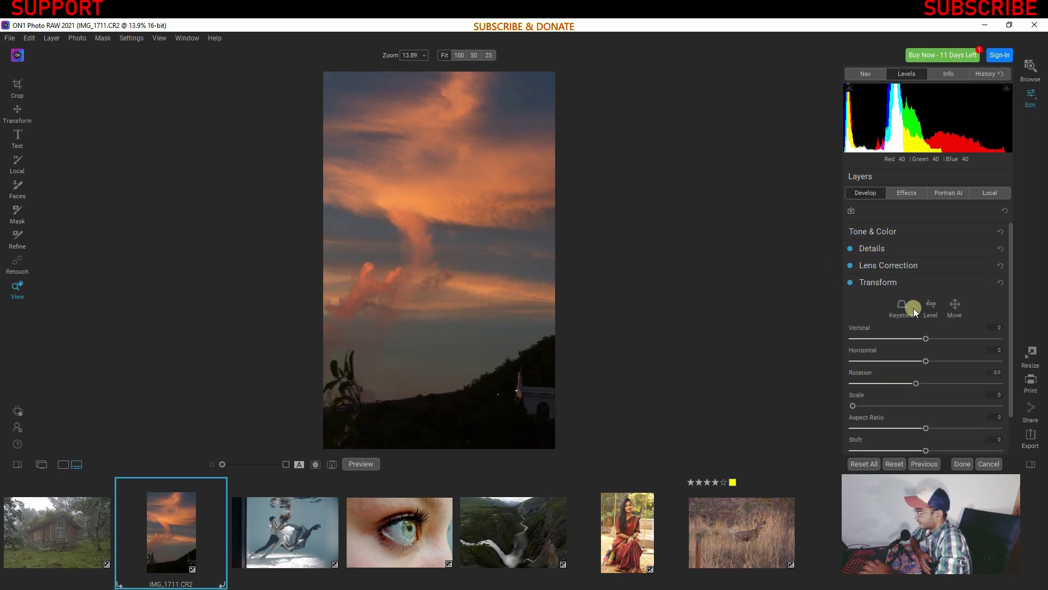
Open auto.ARW in Tone & Color, raise its contrast and set the exposure to 0.5.
left_click(860, 234)
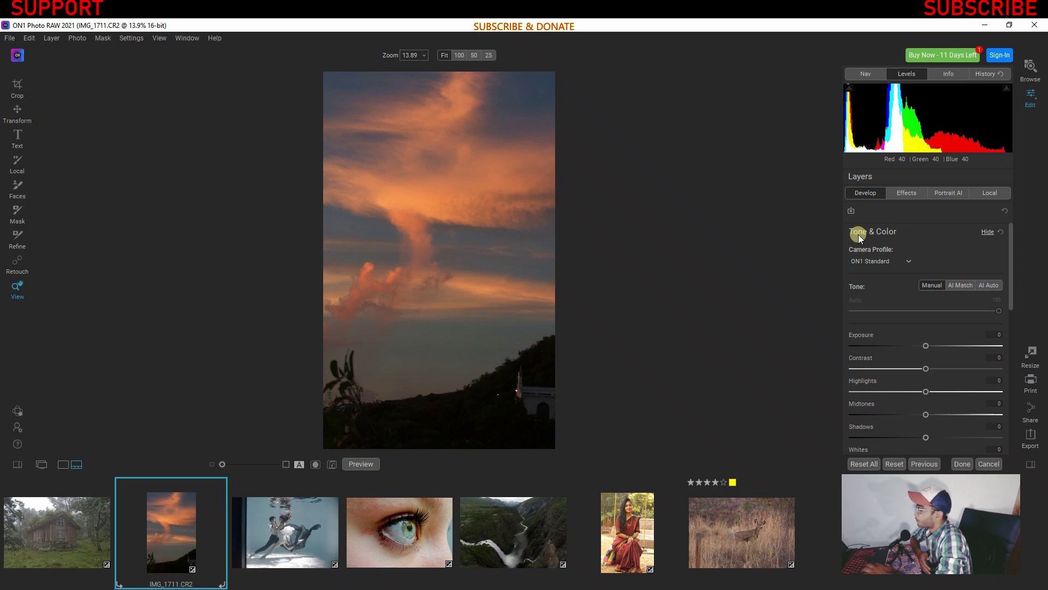
left_click(35, 535)
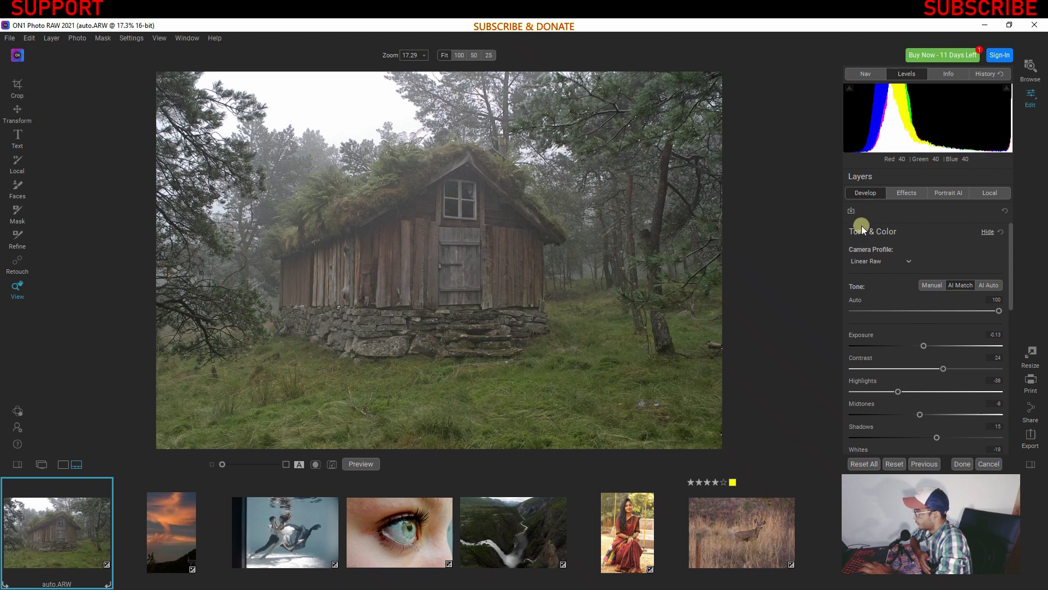
left_click(863, 232)
left_click(864, 231)
left_click_drag(956, 368, 934, 346)
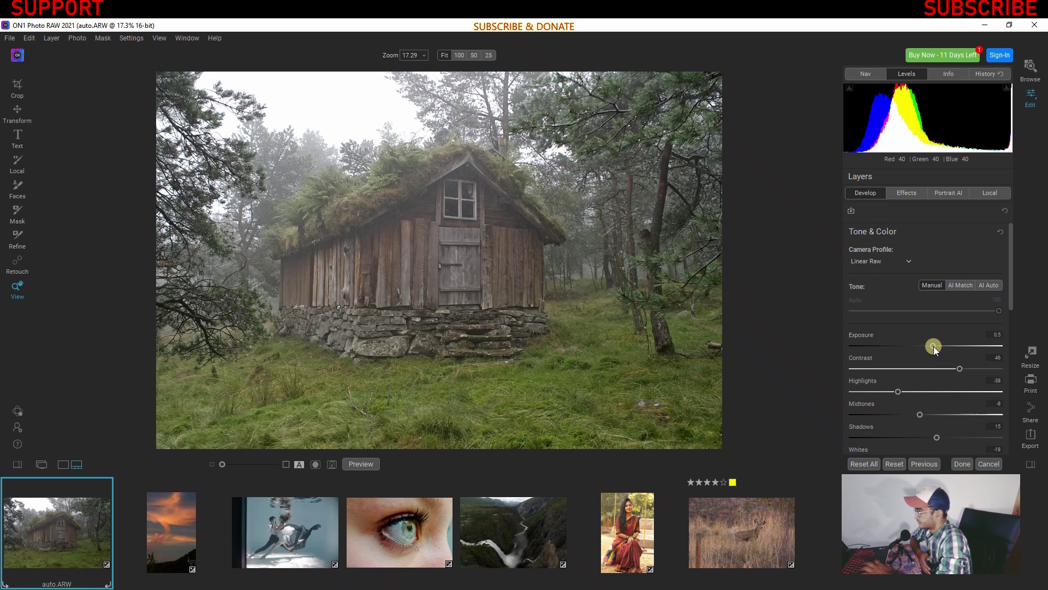
Set the color saturation of the cabin photo to 4.
scroll(915, 410, "down", 3)
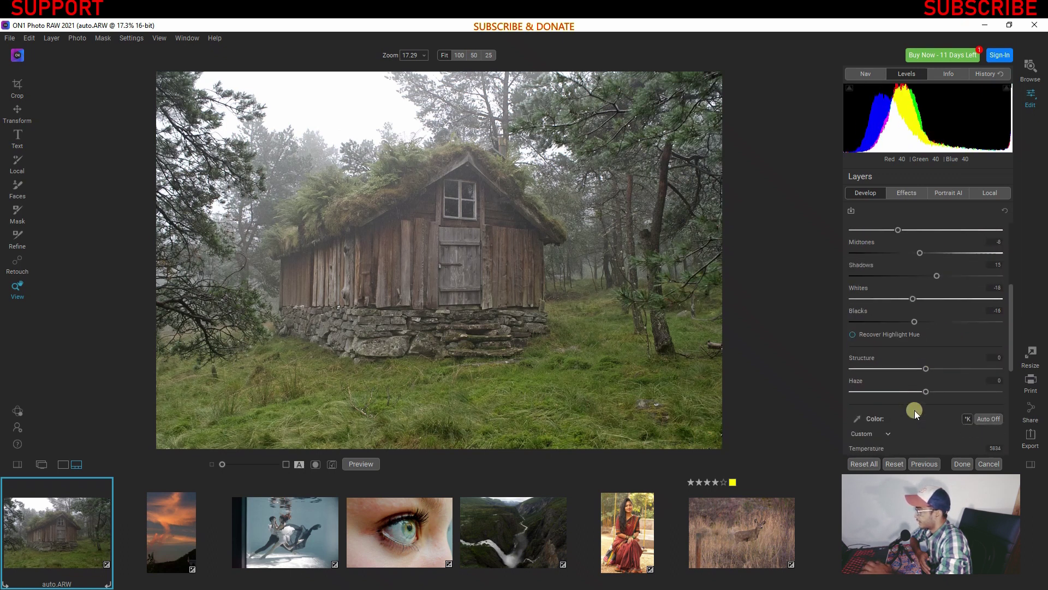
scroll(886, 417, "down", 3)
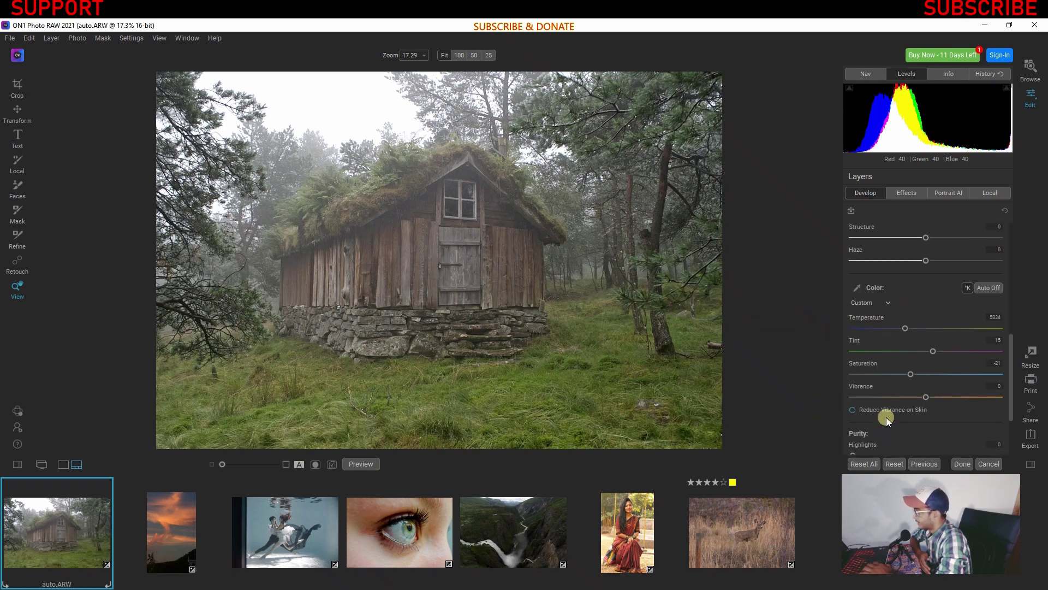
left_click_drag(922, 375, 928, 375)
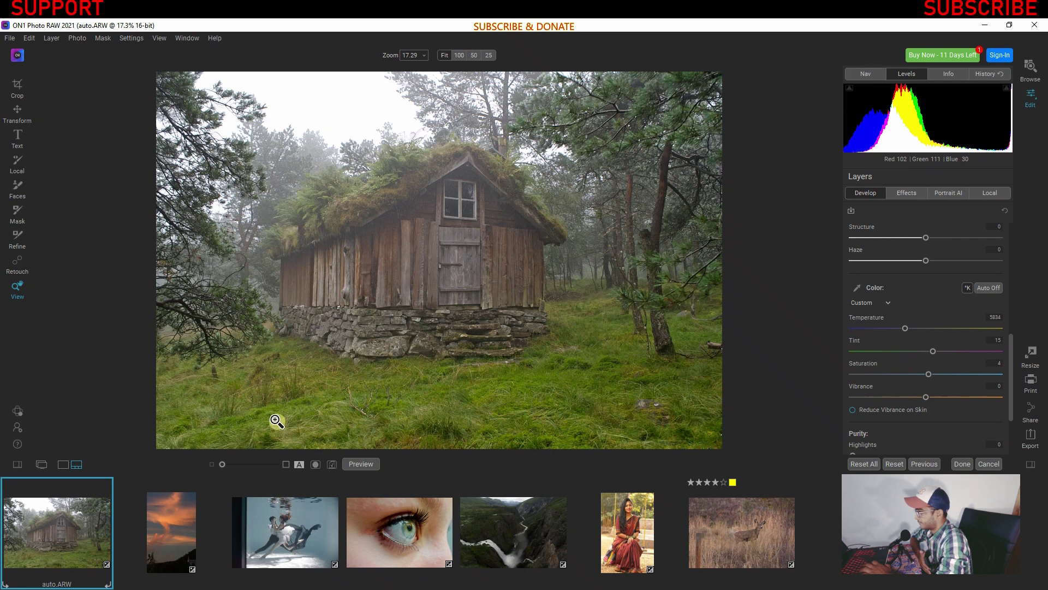
Compare the cabin photo before and after the edits in a split view, moving the divider across the cabin door.
left_click(301, 465)
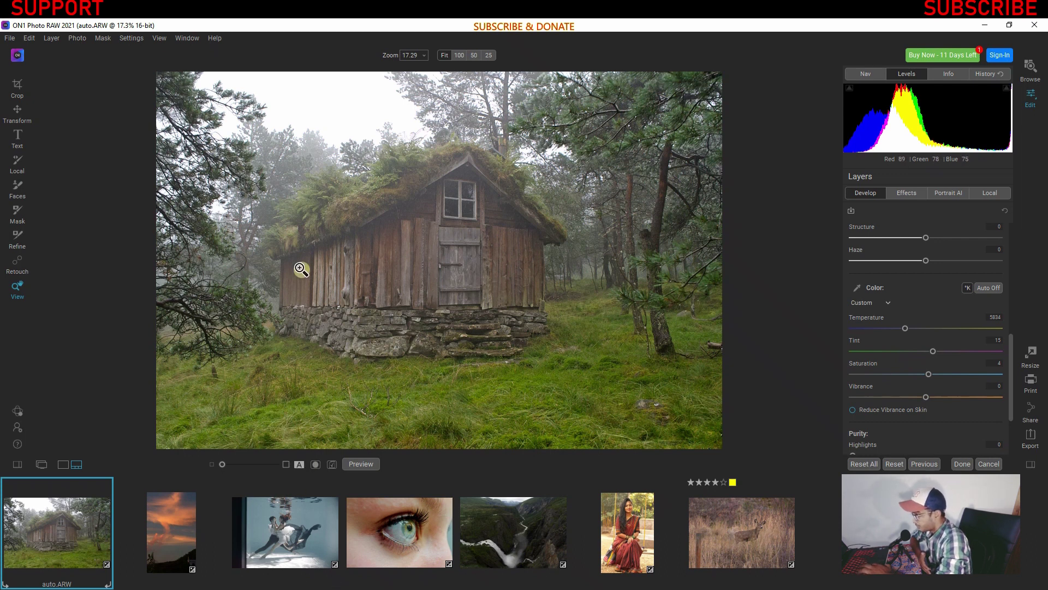
left_click(298, 465)
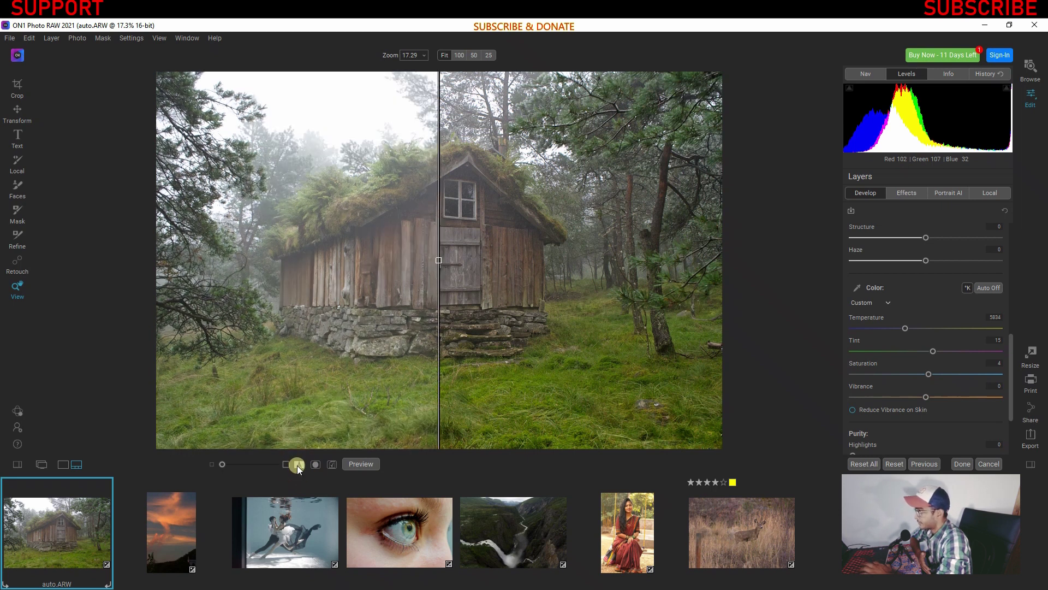
left_click_drag(439, 261, 467, 261)
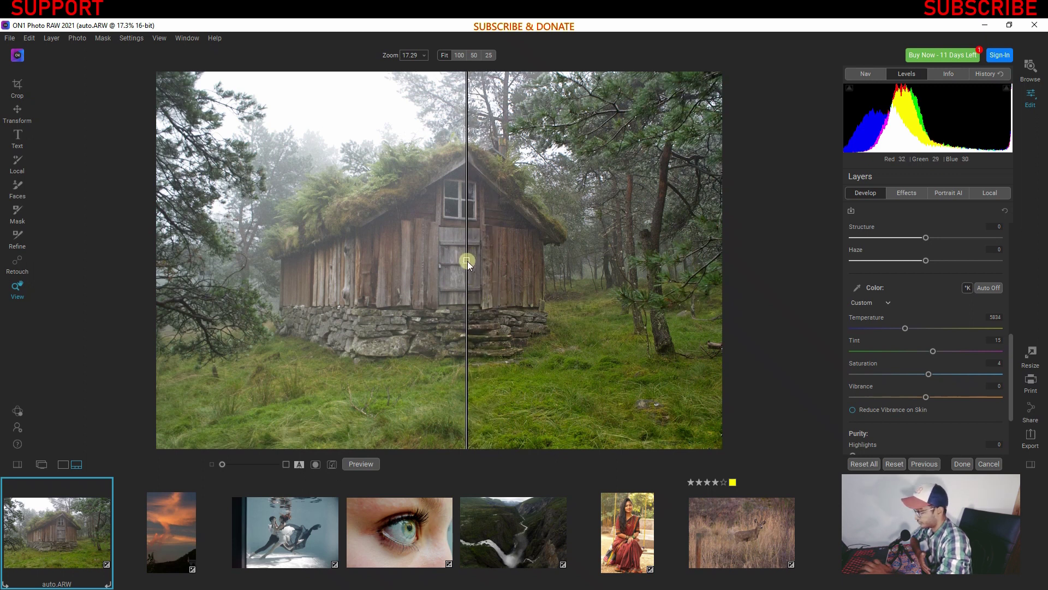
Leave the split comparison and look at the Crop and Transform tools on the cabin photo, cancelling the trial transform.
left_click(301, 464)
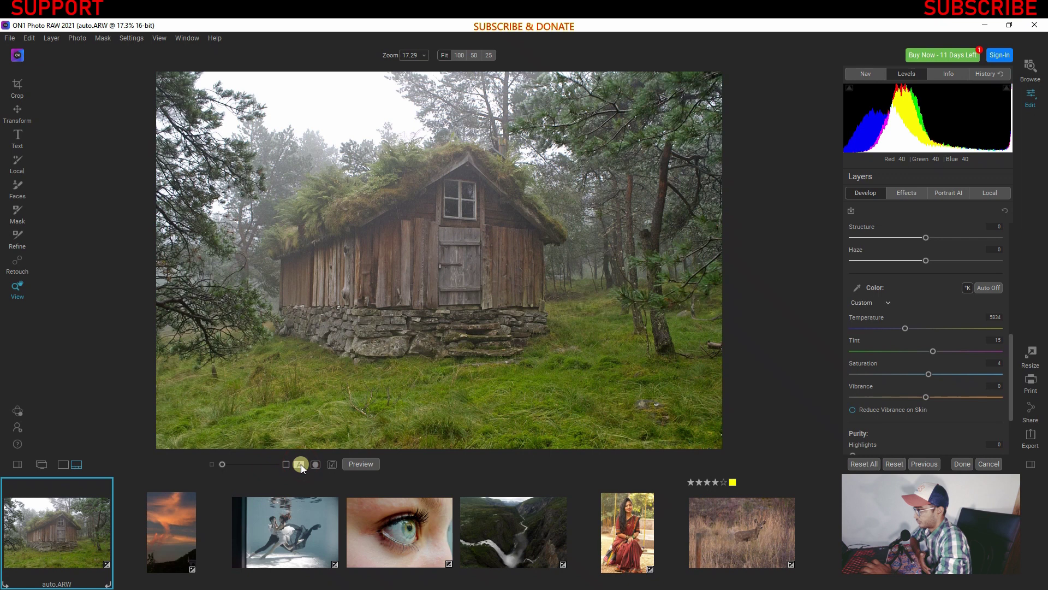
left_click(15, 85)
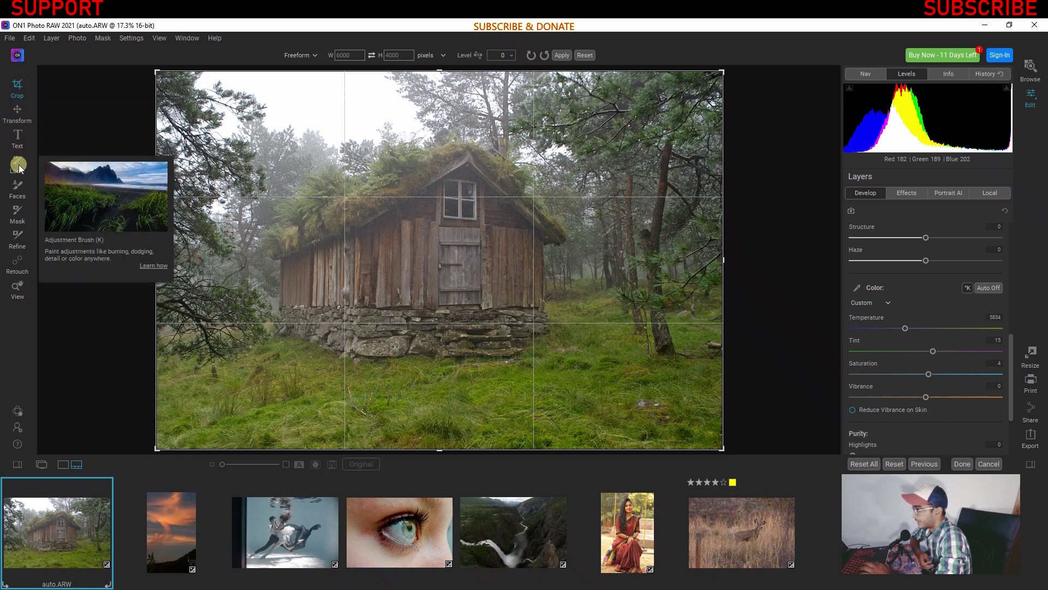
left_click(18, 108)
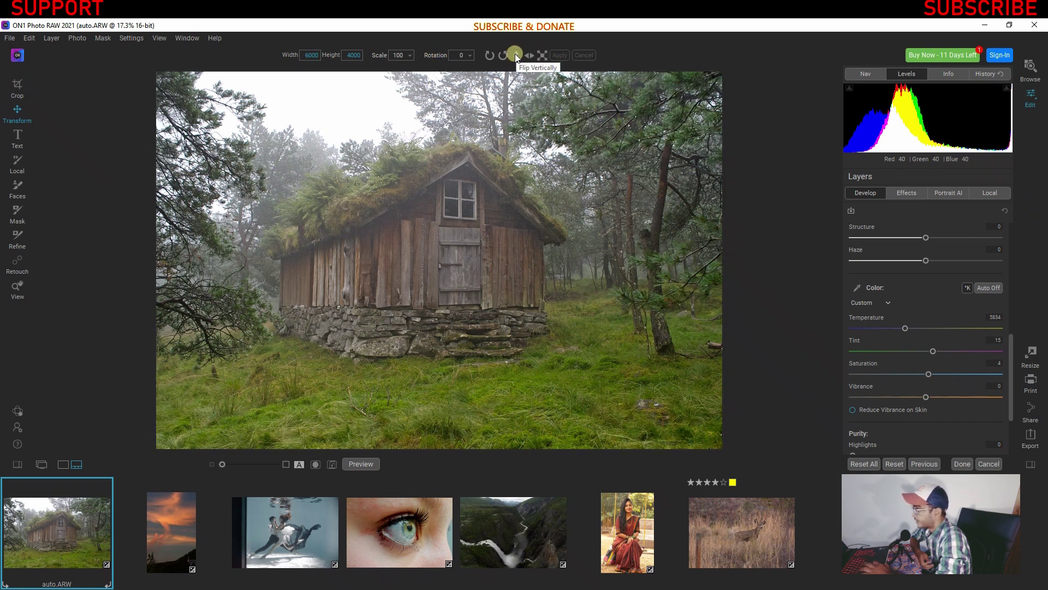
mouse_move(447, 228)
left_mouse_down()
mouse_move(448, 277)
mouse_move(446, 221)
left_mouse_up()
left_click(581, 53)
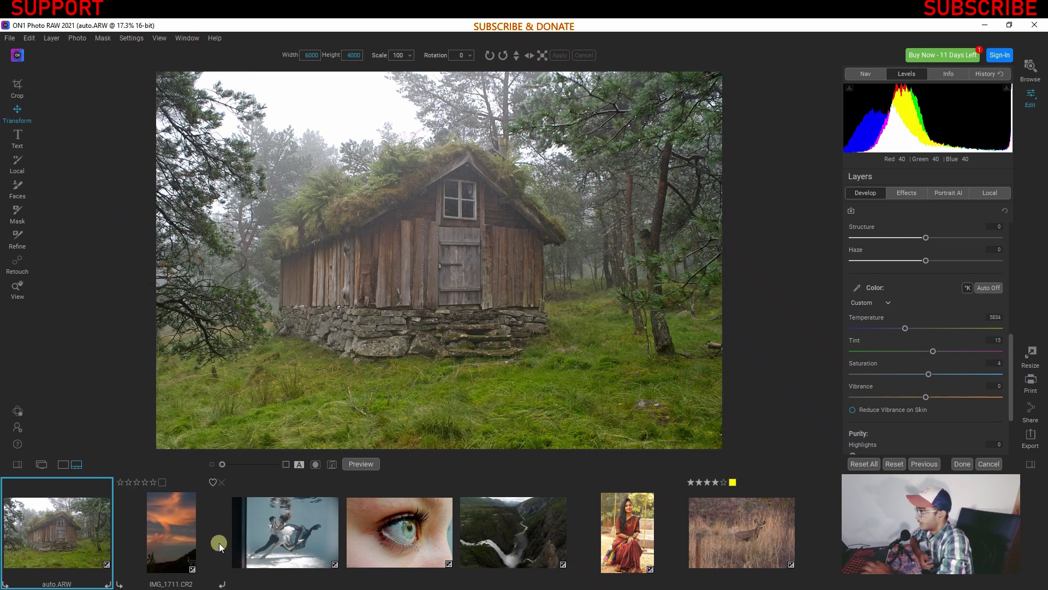
Open test auto.NEF, place a text on the dancing couple and set it to Arial Black at 150 pt.
left_click(275, 545)
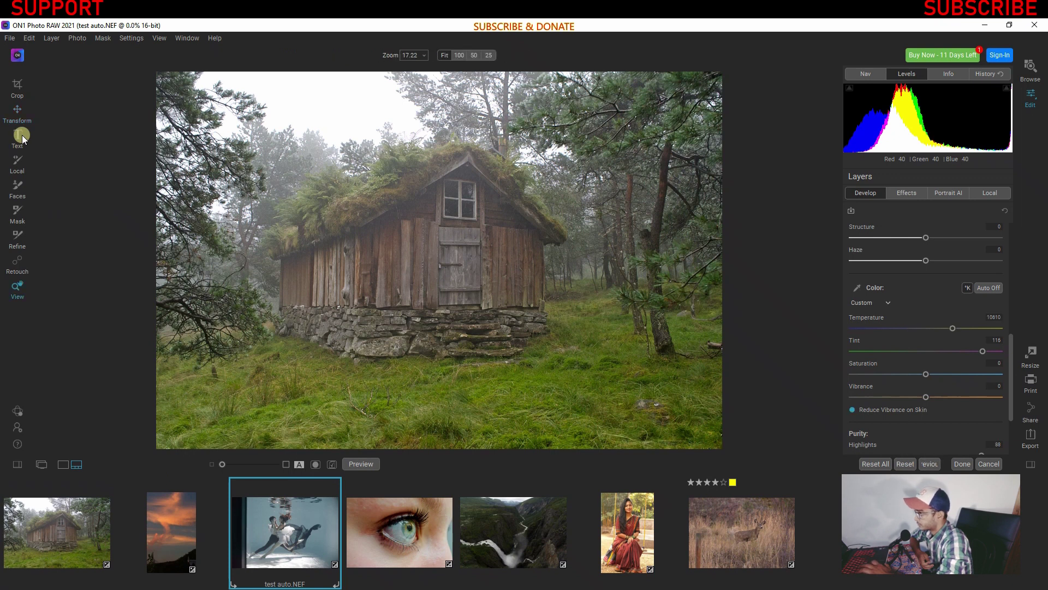
left_click(19, 136)
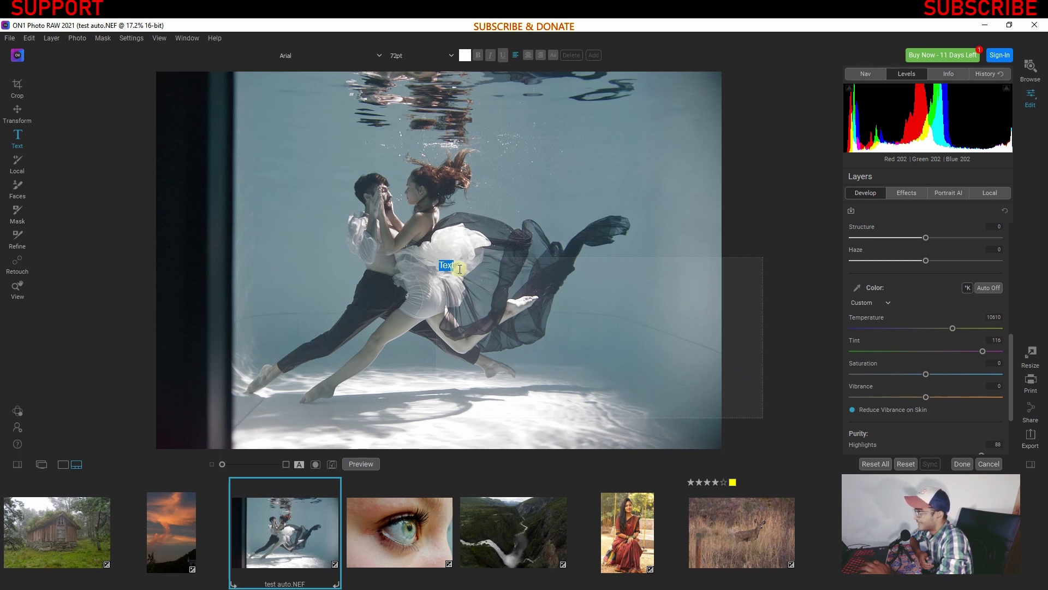
left_click(293, 55)
left_click(330, 128)
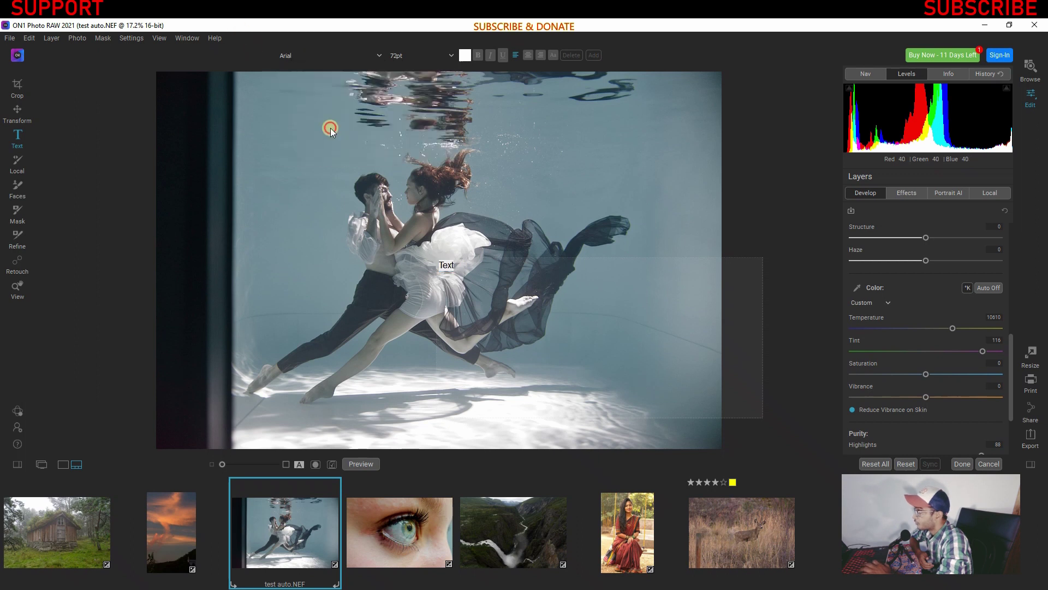
left_click(451, 54)
type("150")
key("Return")
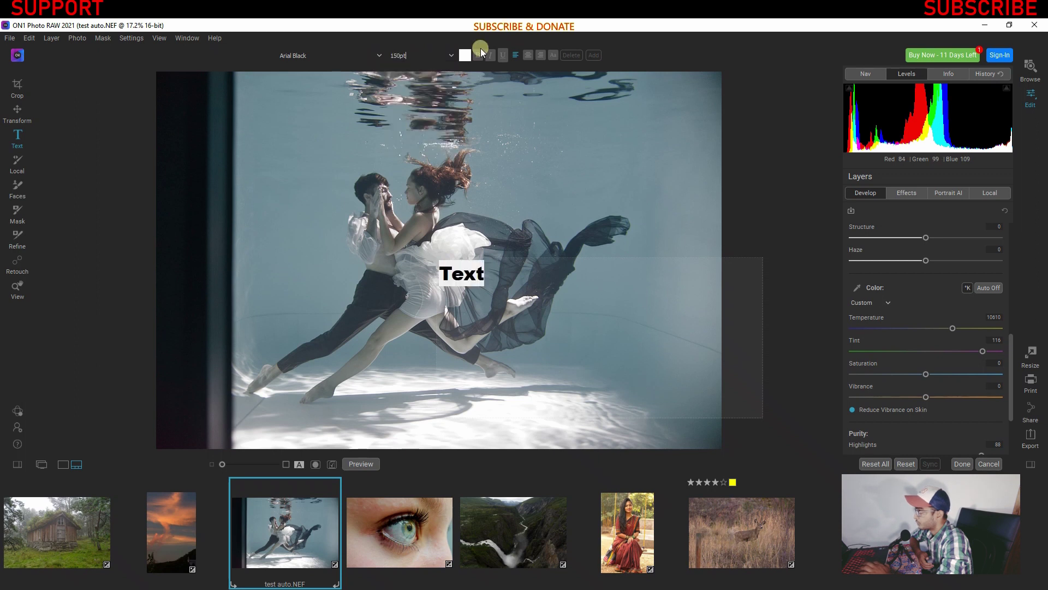
Try red #ff0000 as the text color, cancel the color choice and deselect the text.
left_click(465, 55)
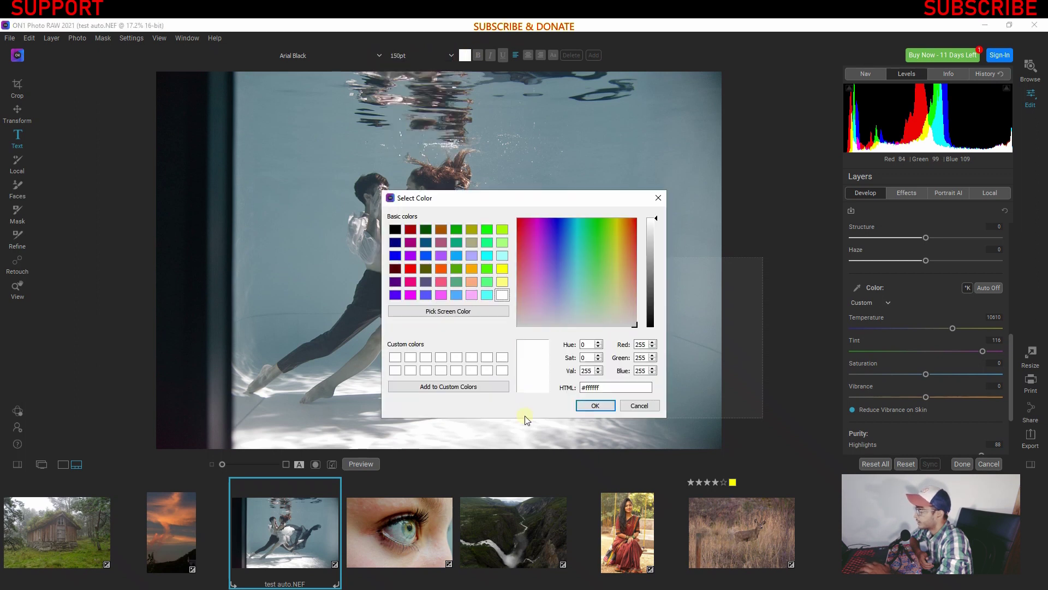
left_click(408, 267)
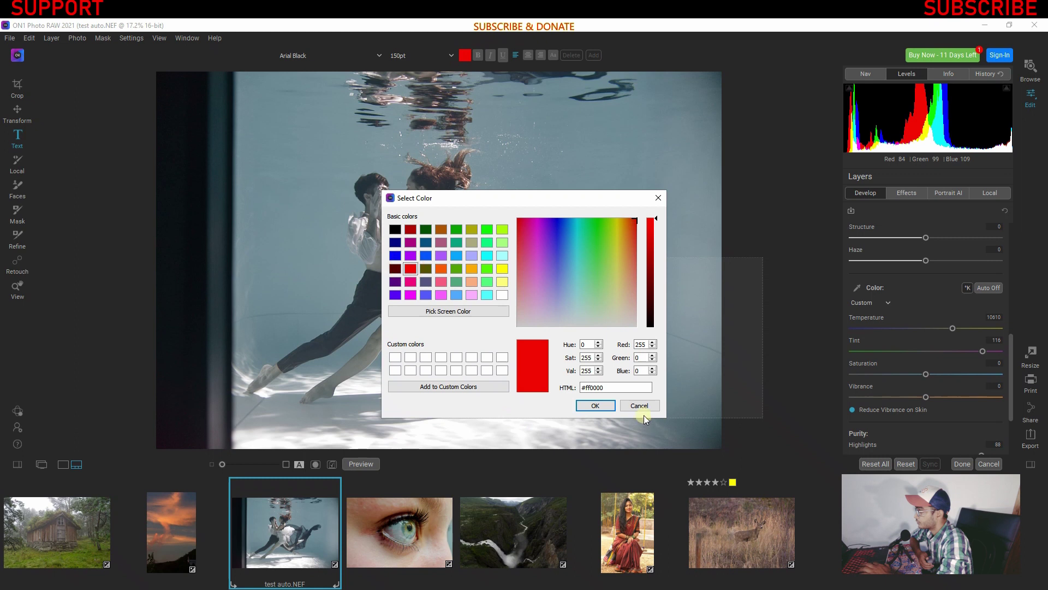
left_click(640, 406)
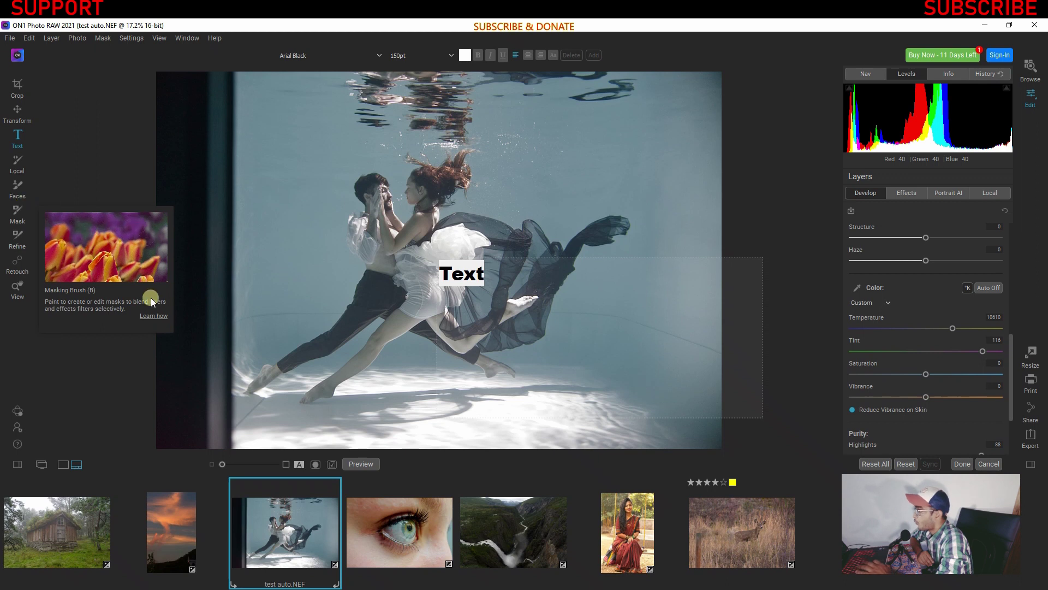
left_click(274, 297)
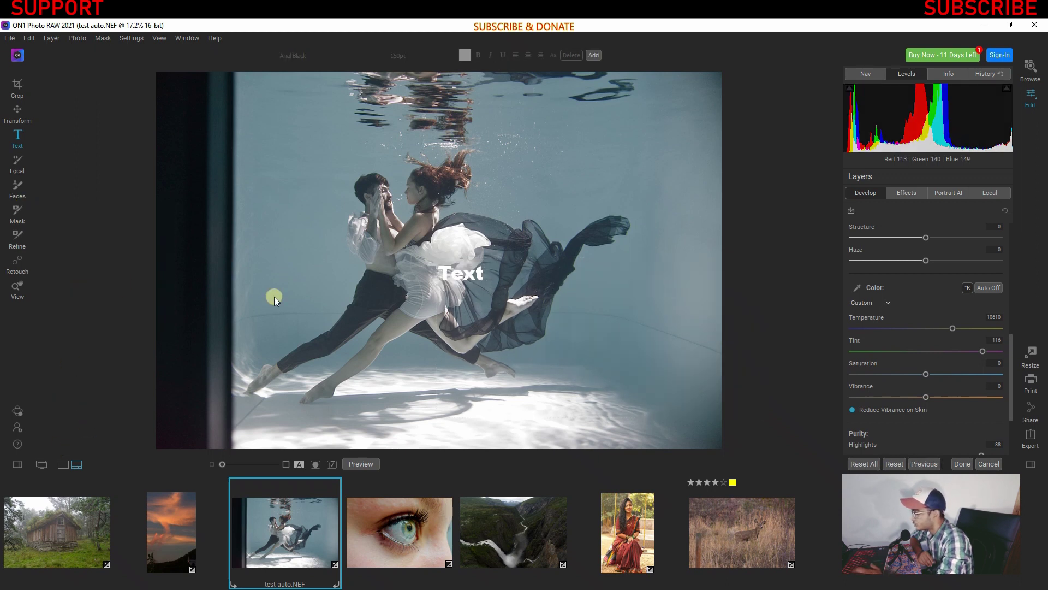
Paint a darkening local adjustment over the man's body and in a large freehand loop around him.
left_click(16, 166)
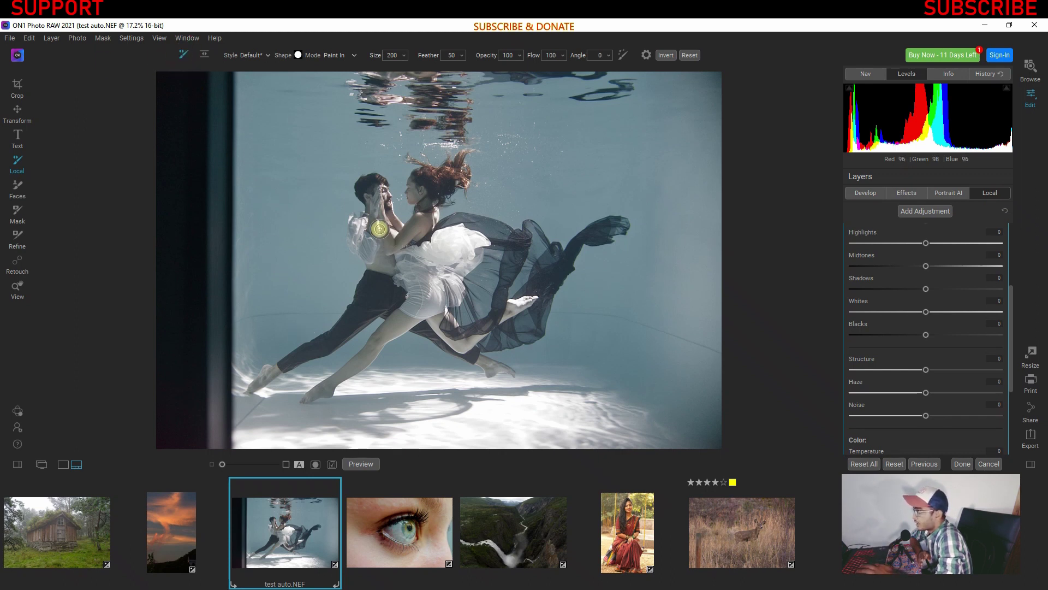
mouse_move(380, 238)
left_mouse_down()
mouse_move(382, 276)
mouse_move(363, 303)
left_mouse_up()
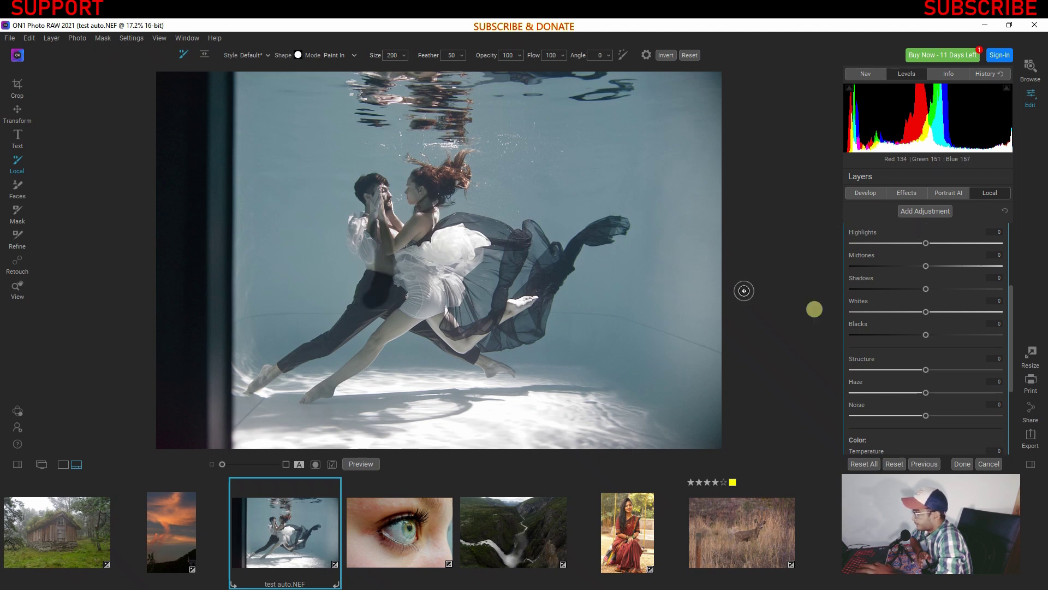
scroll(932, 329, "up", 3)
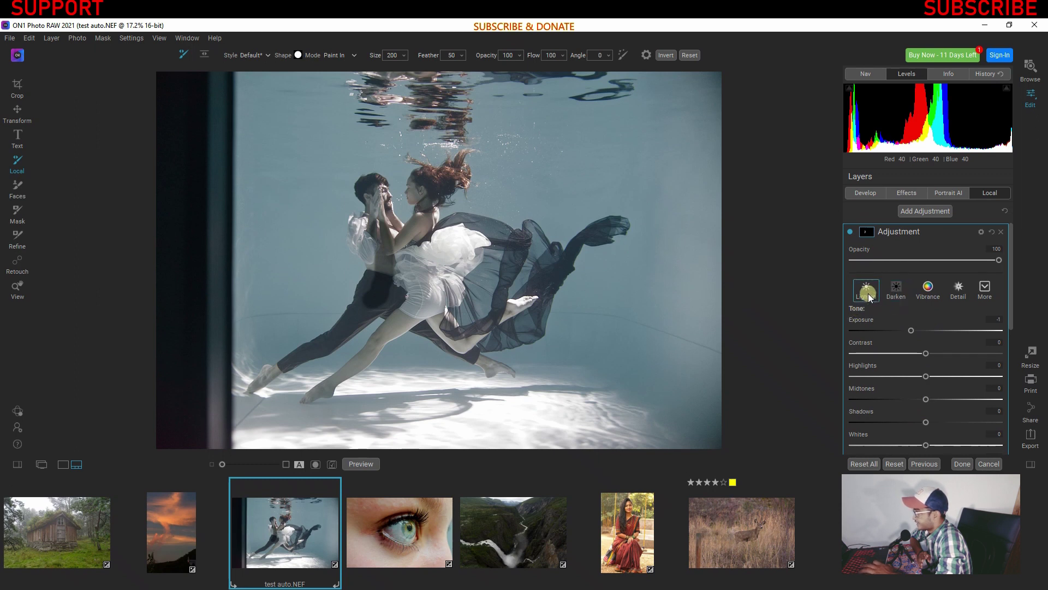
mouse_move(348, 145)
left_mouse_down()
mouse_move(277, 301)
mouse_move(368, 330)
mouse_move(396, 213)
mouse_move(288, 150)
mouse_move(271, 163)
left_mouse_up()
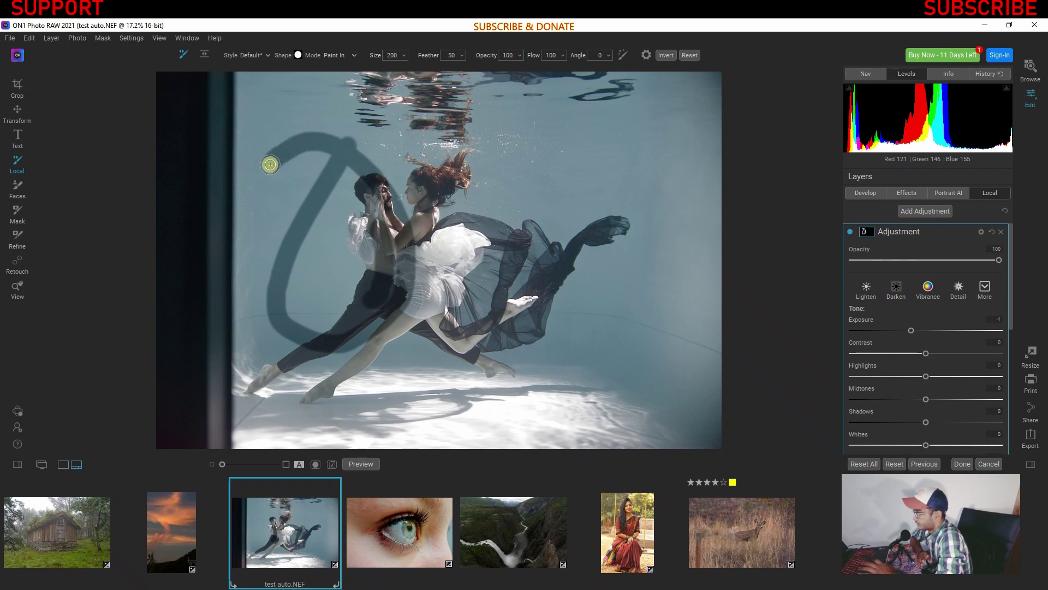
Try the Lighten, Darken, Vibrance and Detail presets in turn on the painted local adjustment.
left_click(867, 292)
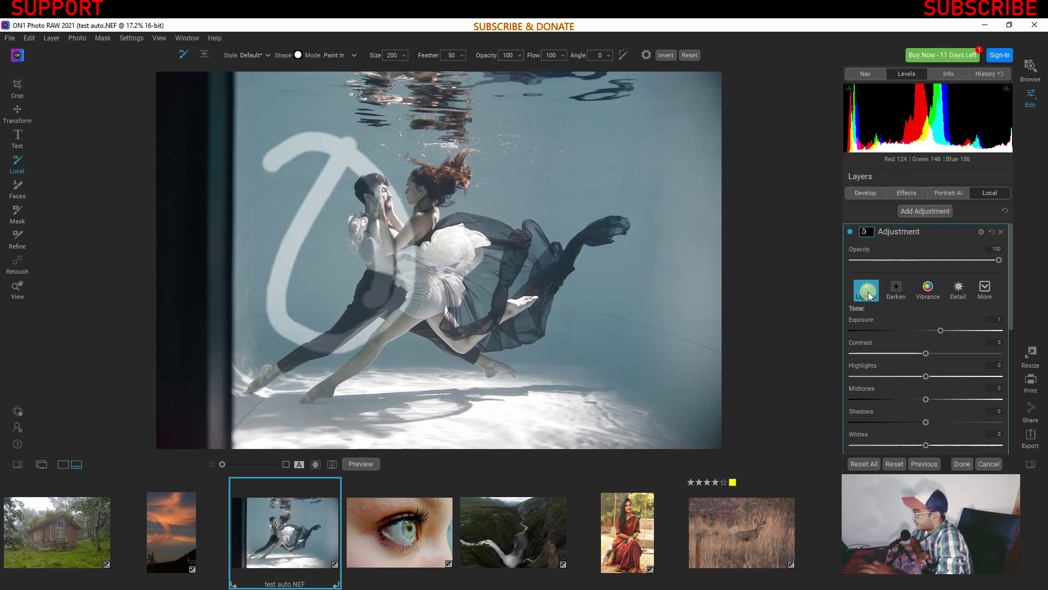
left_click(896, 291)
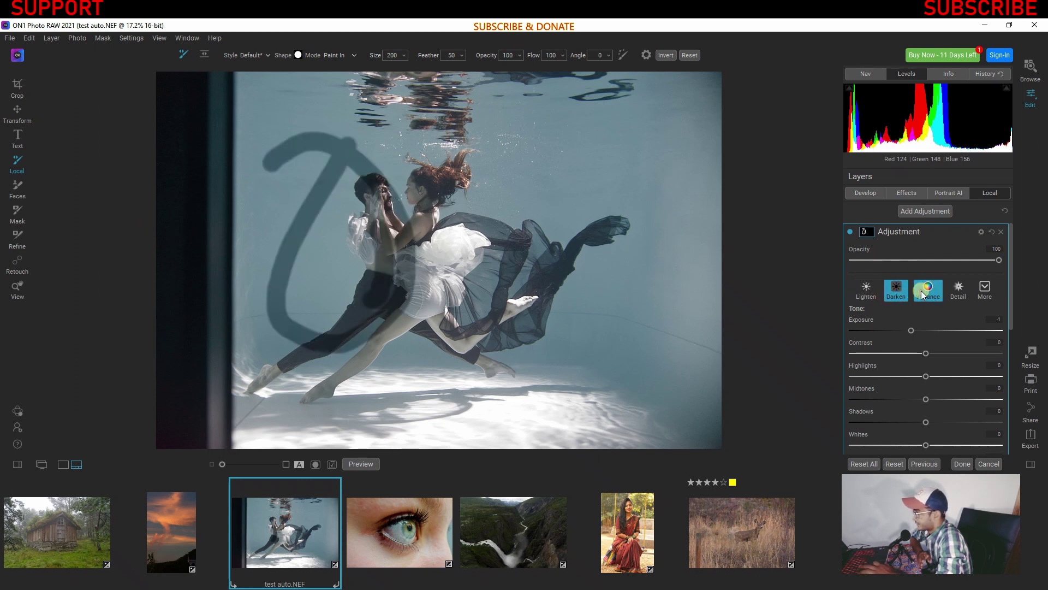
left_click(922, 291)
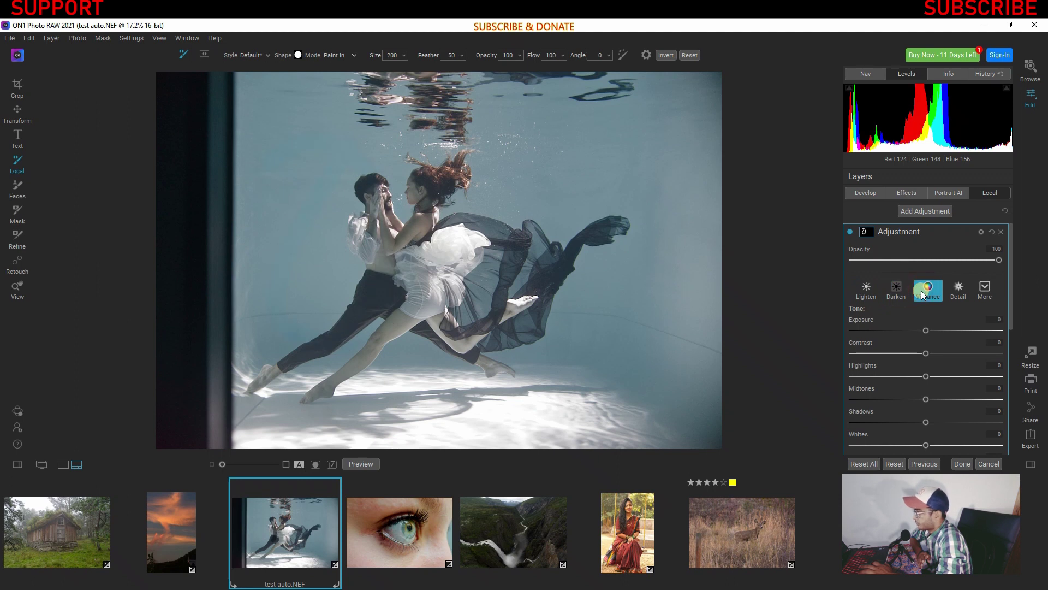
left_click(961, 292)
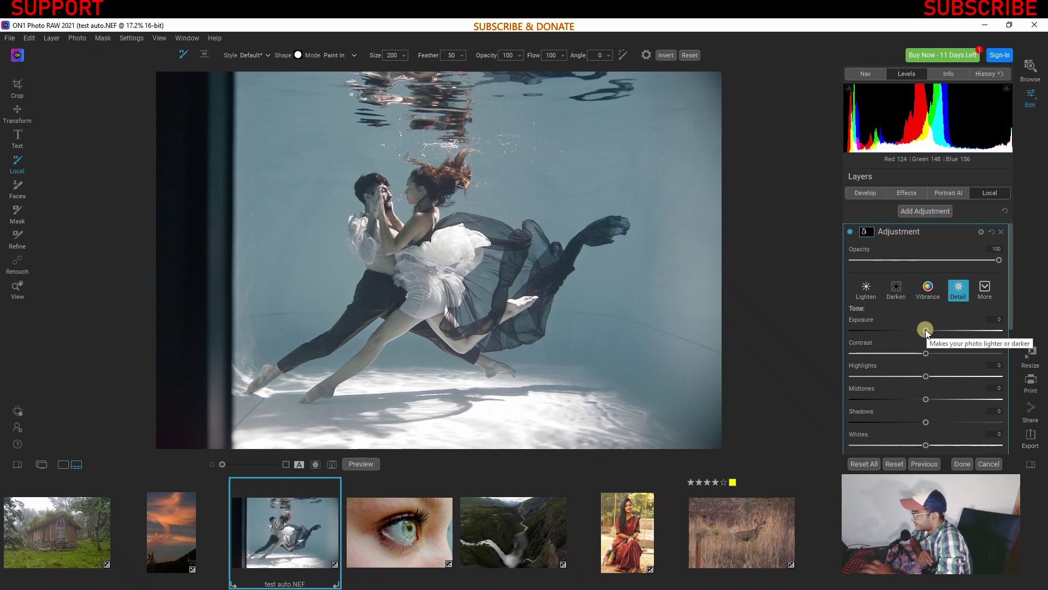
Nudge the local adjustment's exposure to 0.03, look over its sliders, then reset and delete the adjustment.
mouse_move(925, 329)
left_mouse_down()
mouse_move(847, 332)
mouse_move(988, 336)
mouse_move(889, 333)
mouse_move(926, 336)
left_mouse_up()
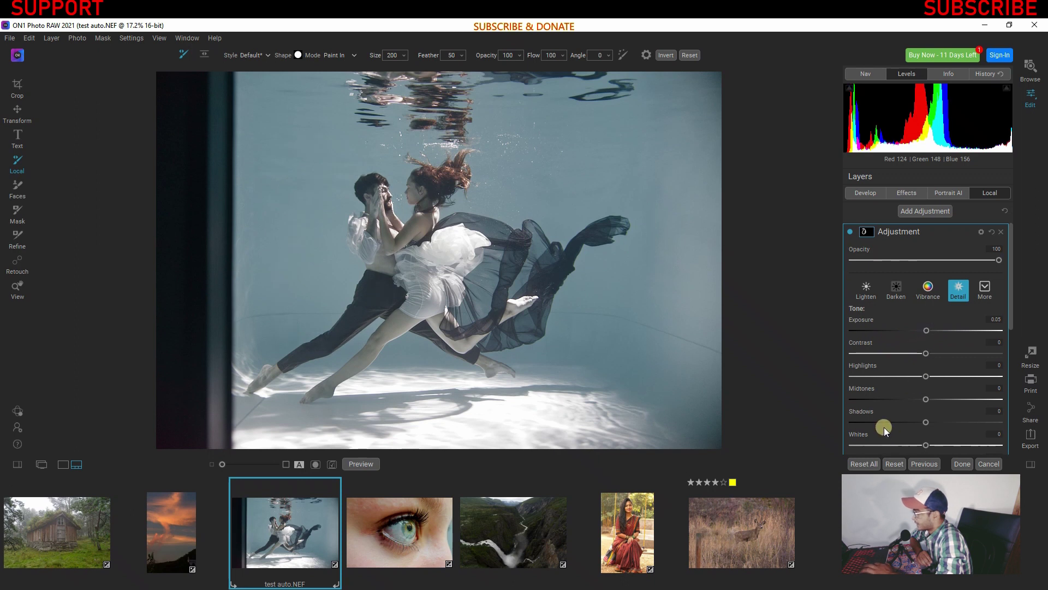
scroll(884, 427, "down", 4)
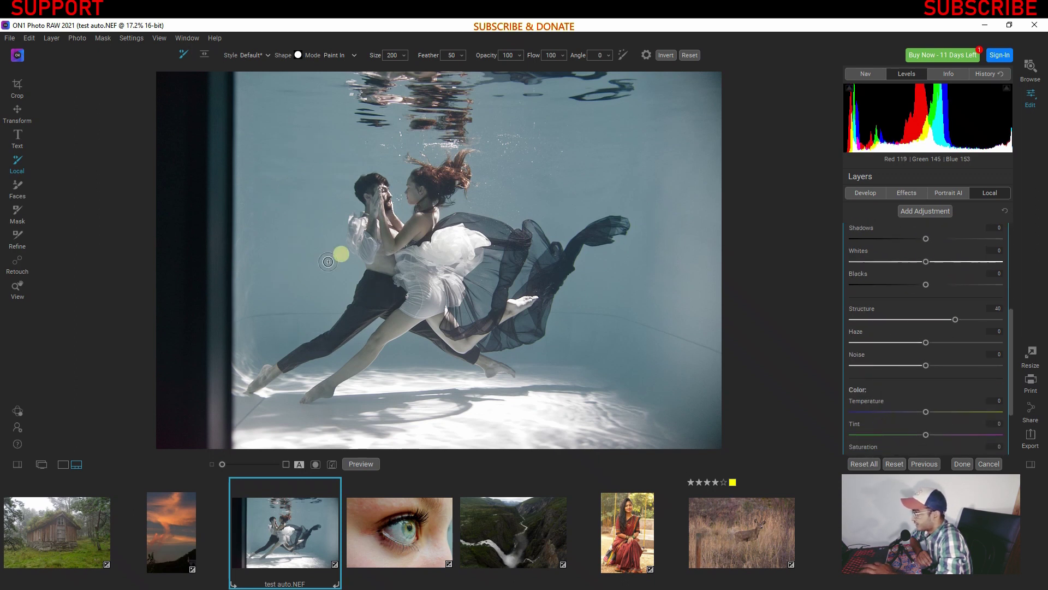
scroll(901, 309, "up", 4)
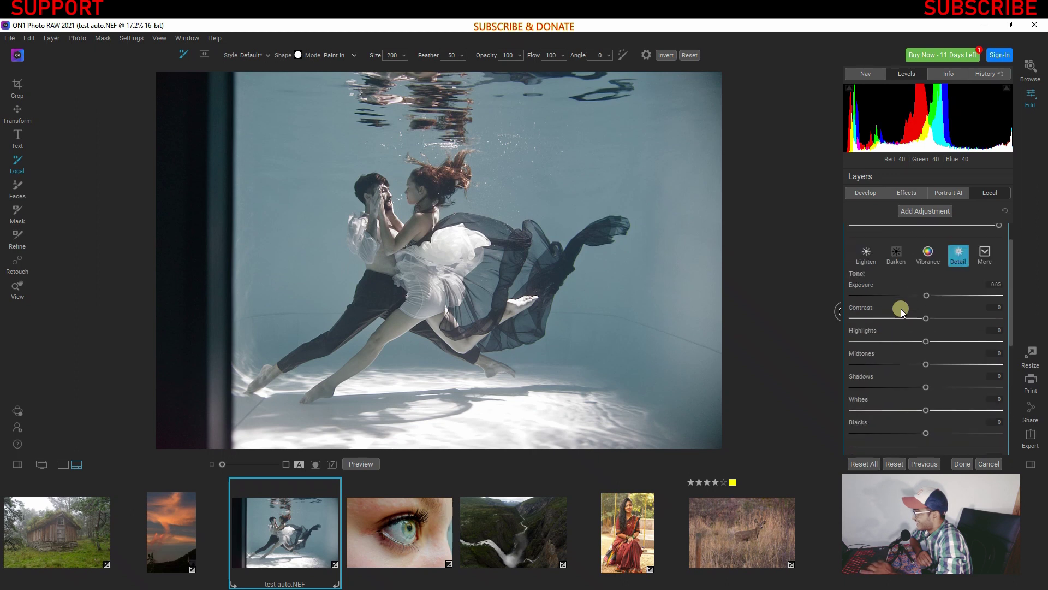
scroll(901, 309, "up", 1)
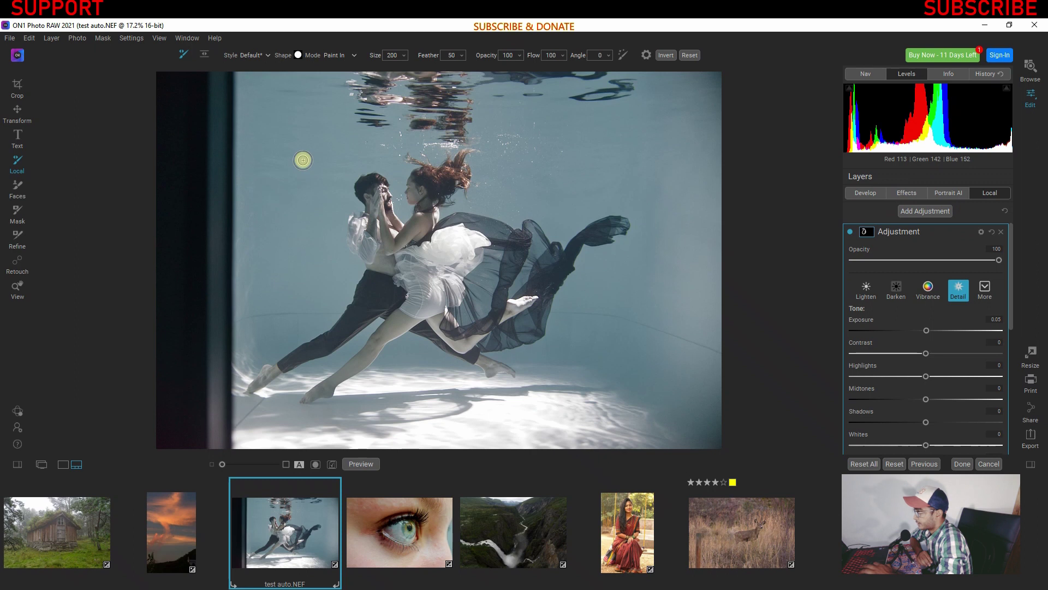
left_click(994, 232)
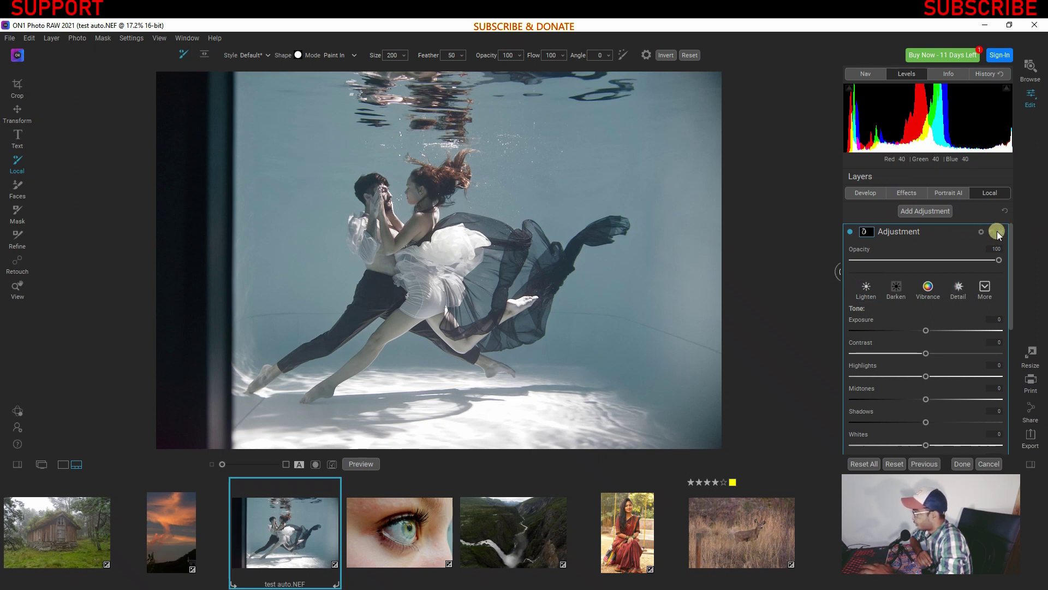
left_click(1000, 232)
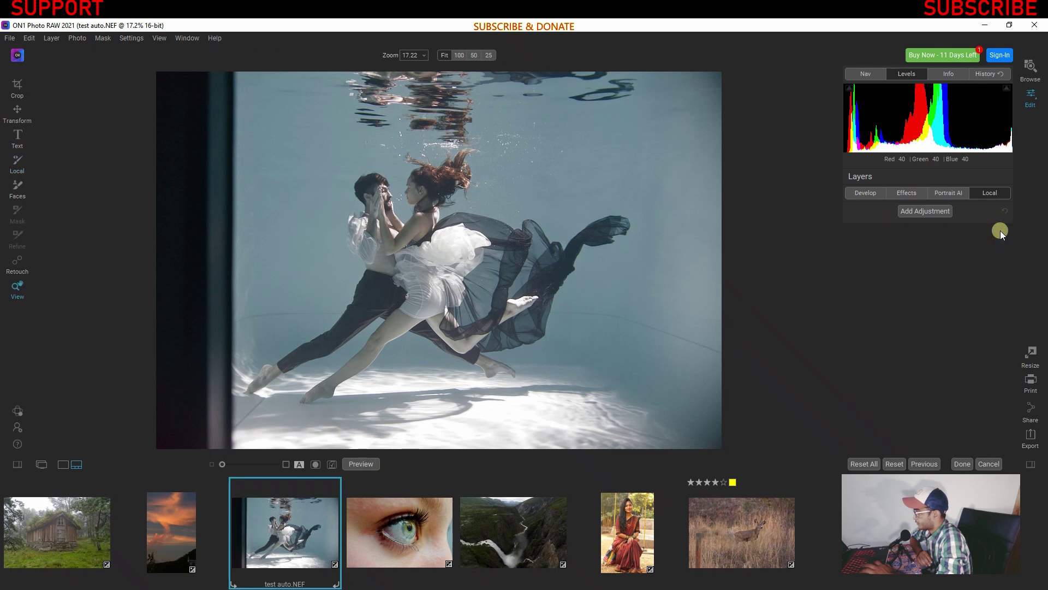
Add a new local adjustment painted over the man's face and rename it MANS FACE.
left_click(913, 208)
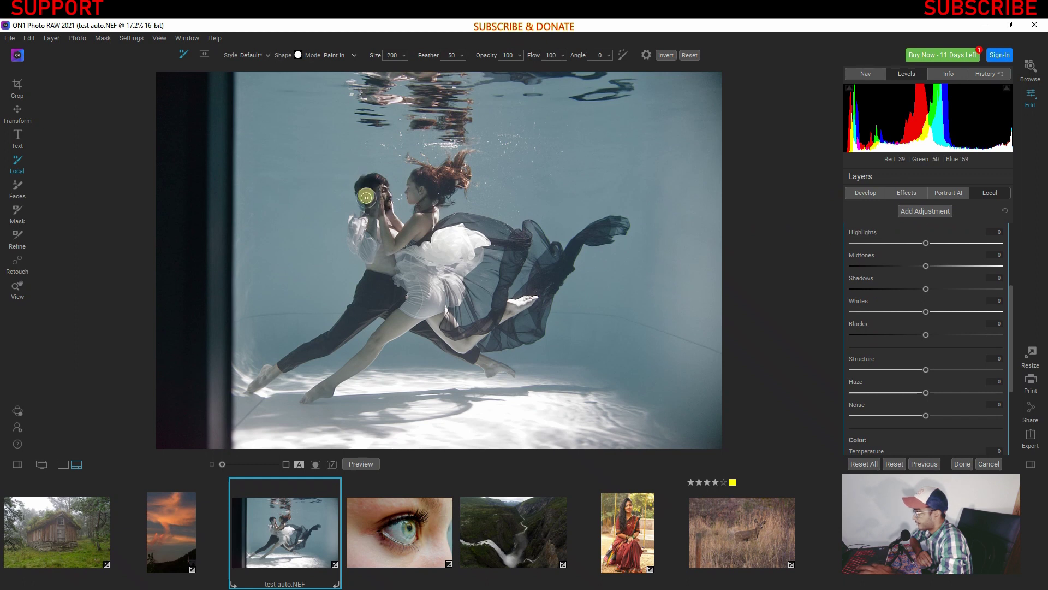
scroll(911, 254, "up", 3)
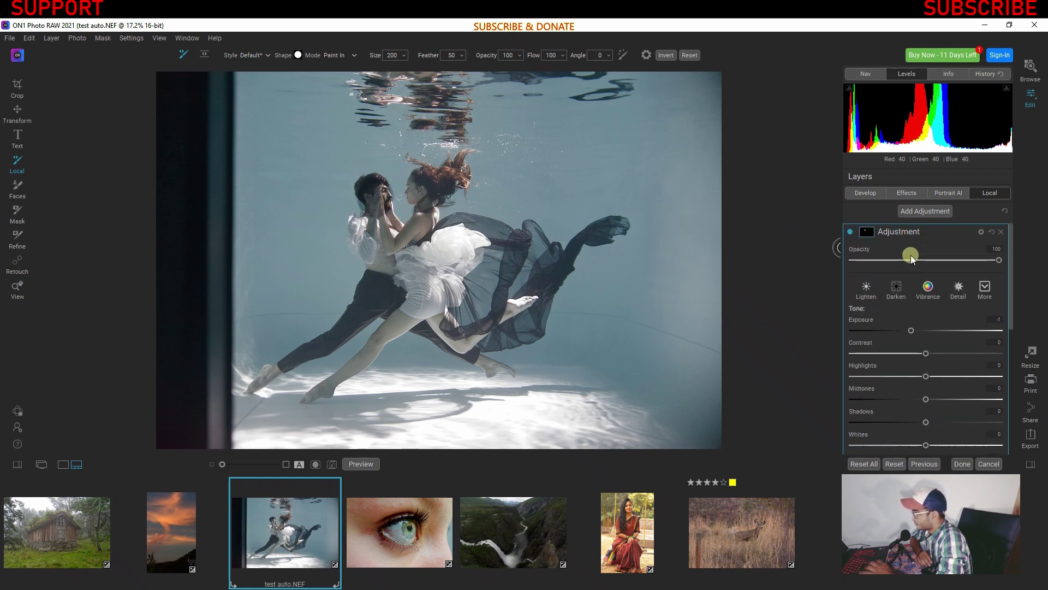
double_click(892, 232)
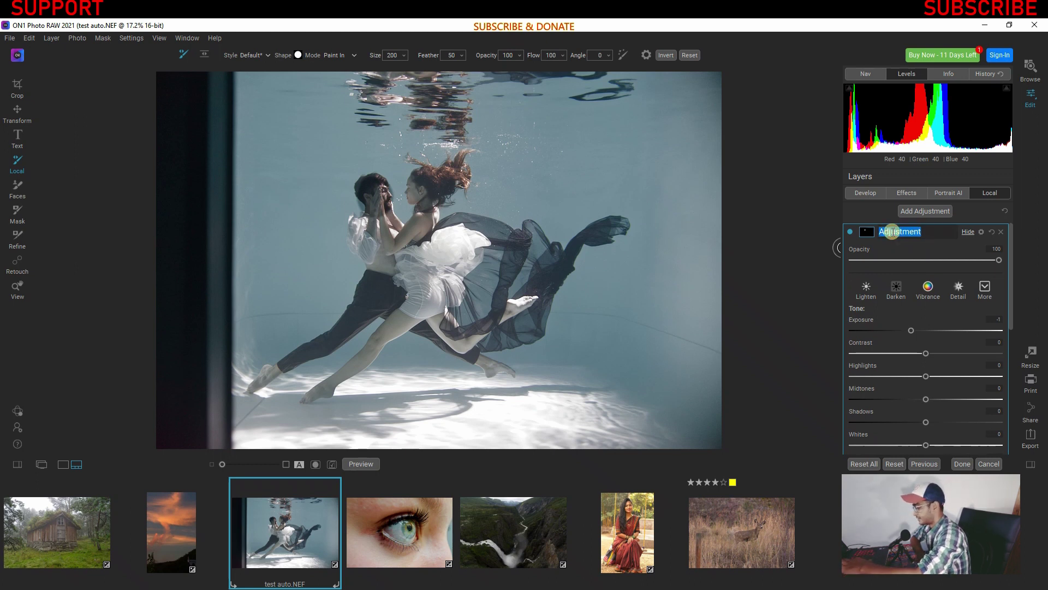
type("MANS FACE")
key("Return")
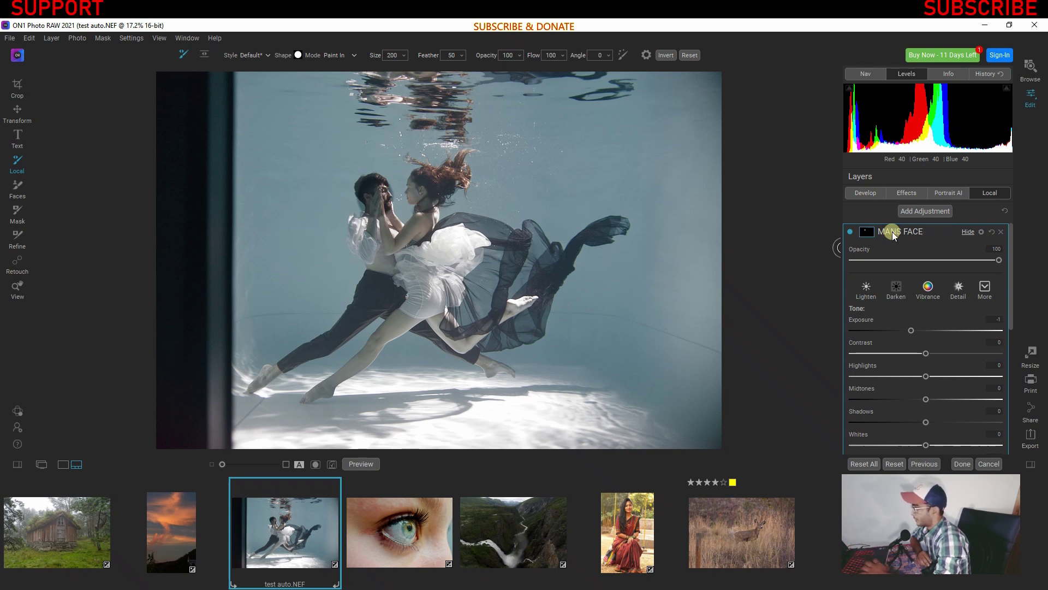
Add a second local adjustment painted over the woman's face and rename it WOMAN'S FACE.
left_click(907, 211)
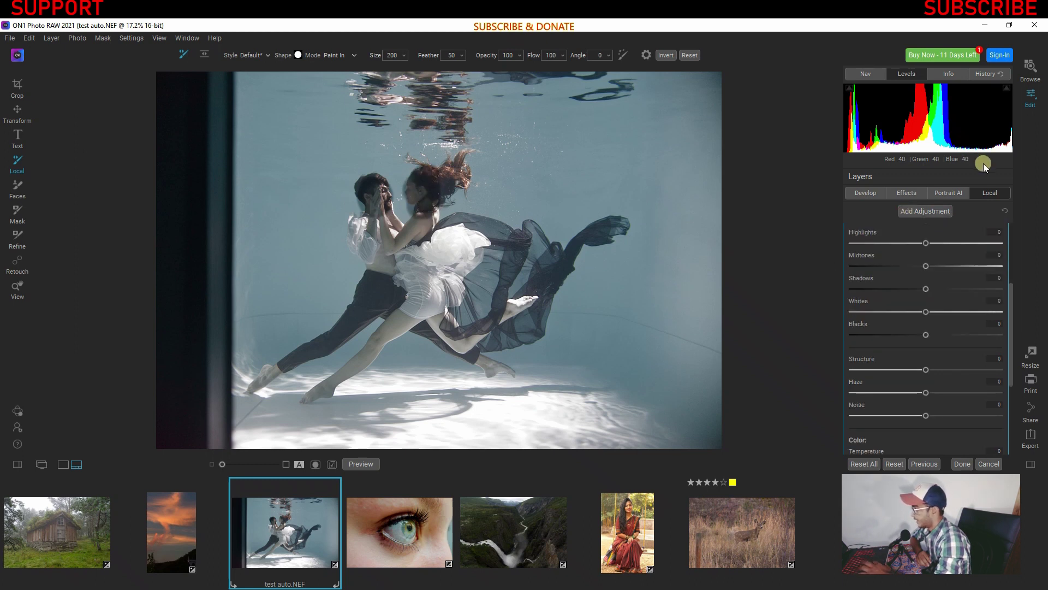
scroll(890, 262, "up", 3)
double_click(912, 232)
type("WOMAN'S FACE")
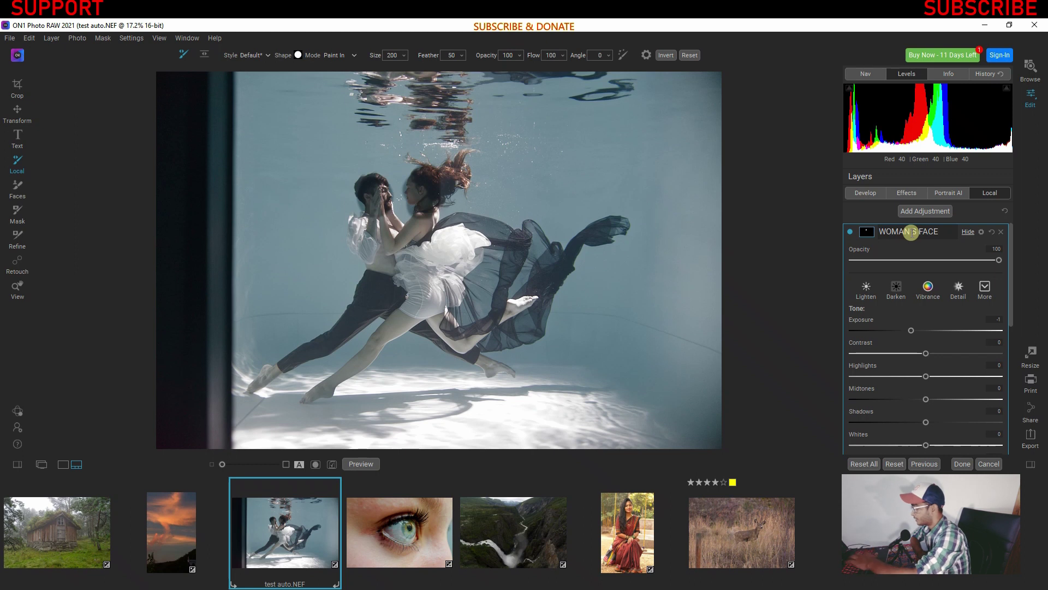
Look through the WOMAN'S FACE adjustment's tone and color settings and select the MANS FACE adjustment.
scroll(912, 232, "down", 3)
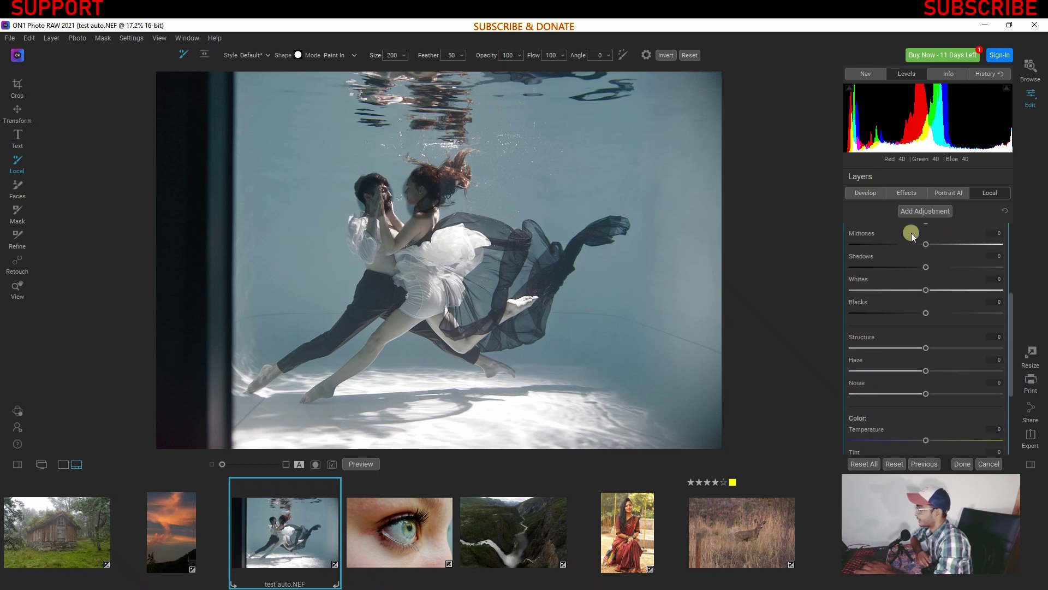
scroll(911, 232, "down", 3)
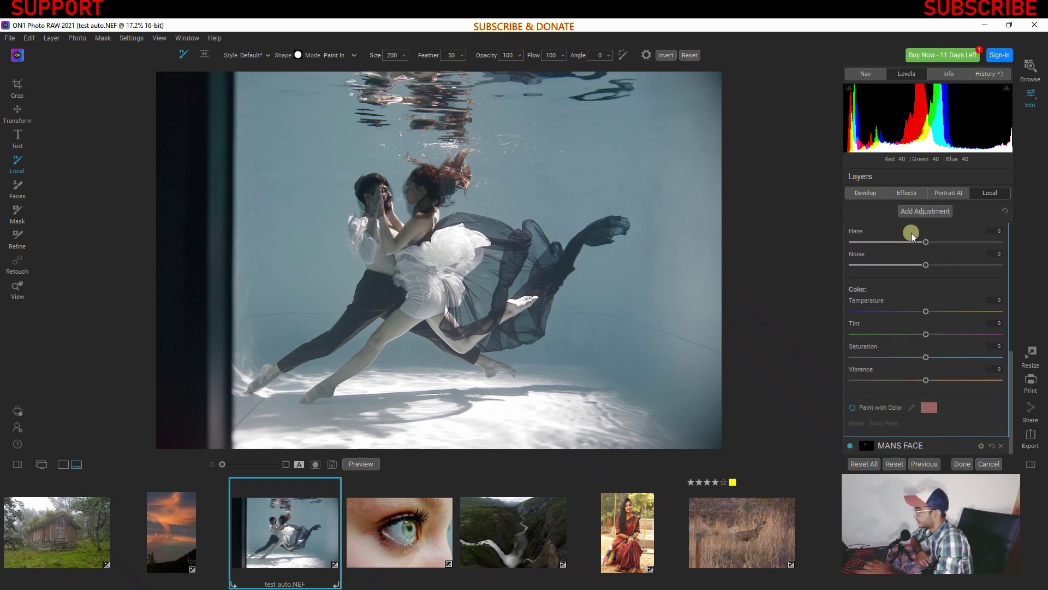
left_click(888, 447)
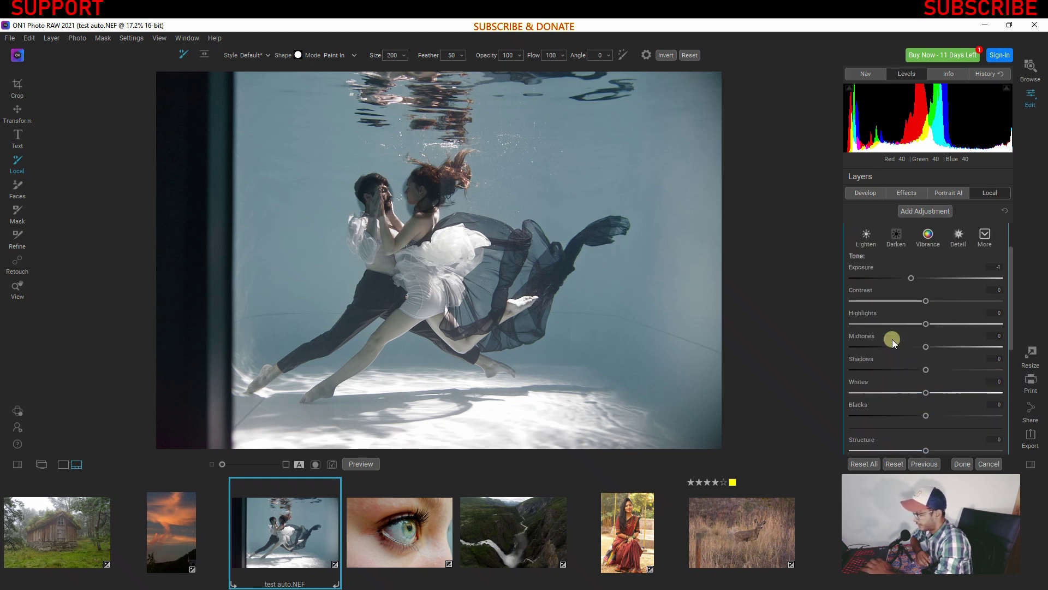
Darken the WOMAN'S FACE adjustment to an exposure of -2.55 and toggle its visibility to compare before and after.
scroll(892, 338, "down", 1)
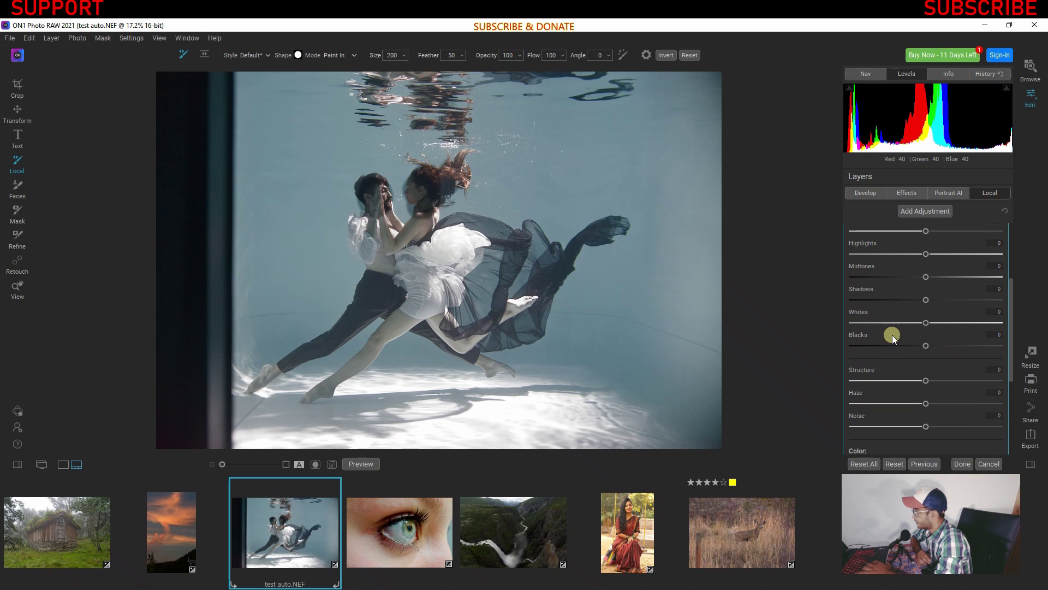
scroll(893, 335, "up", 2)
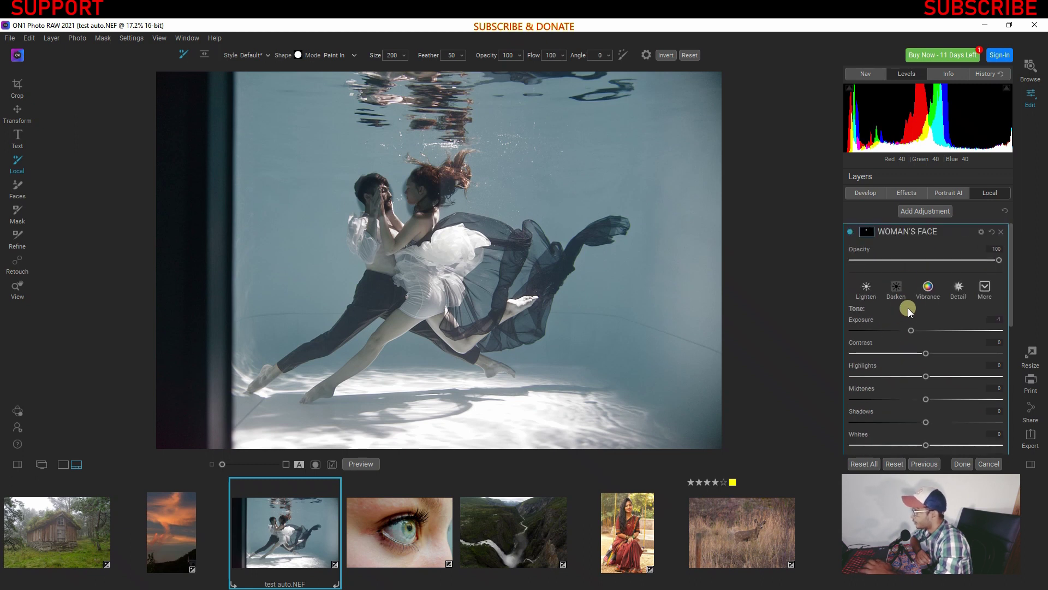
left_click(889, 330)
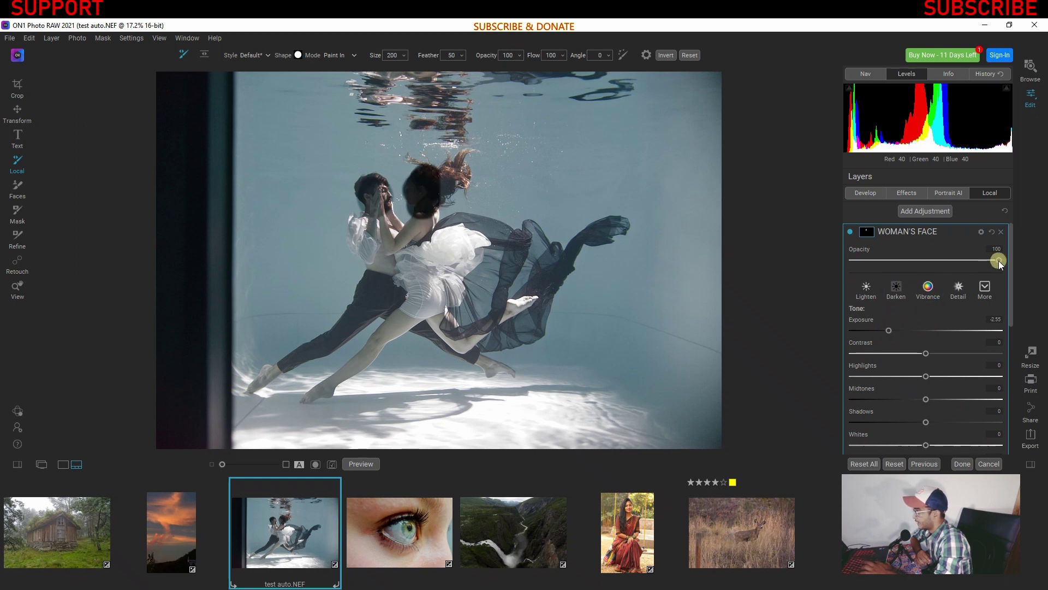
mouse_move(998, 261)
left_mouse_down()
mouse_move(872, 265)
mouse_move(1019, 261)
left_mouse_up()
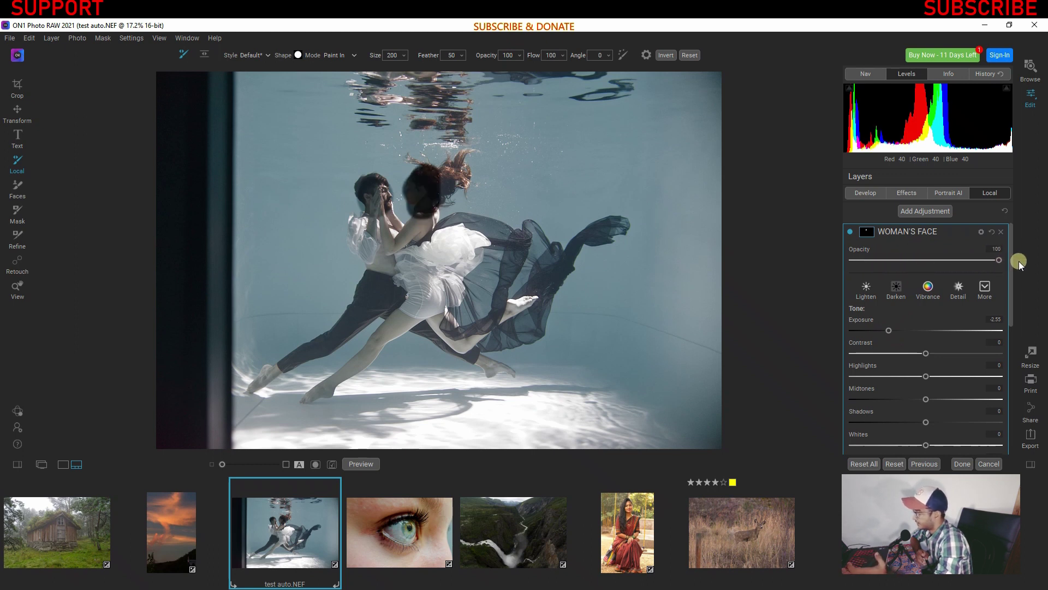
left_click(850, 231)
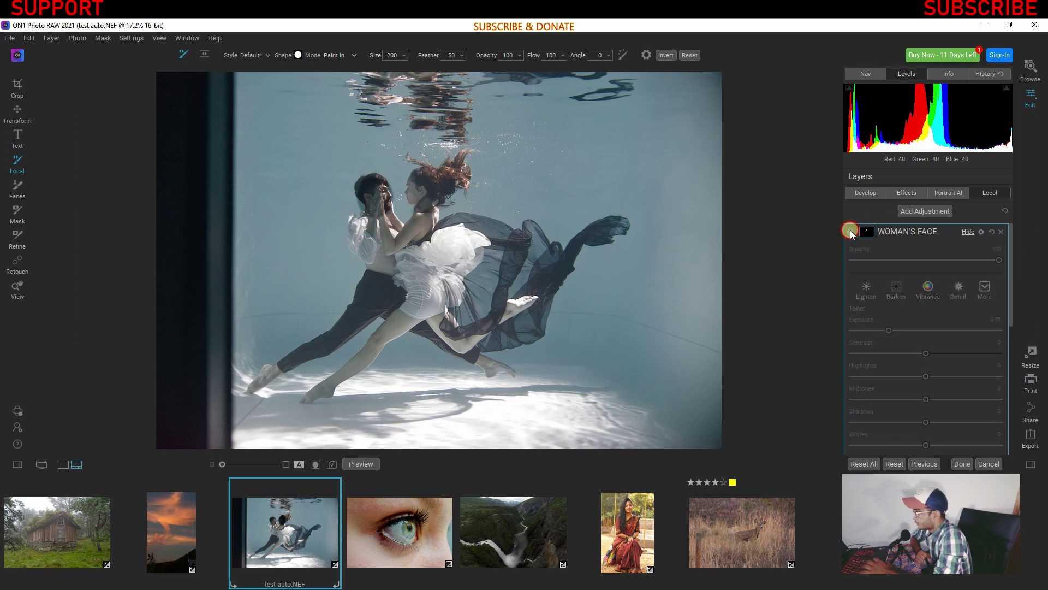
left_click(850, 230)
left_click(850, 230)
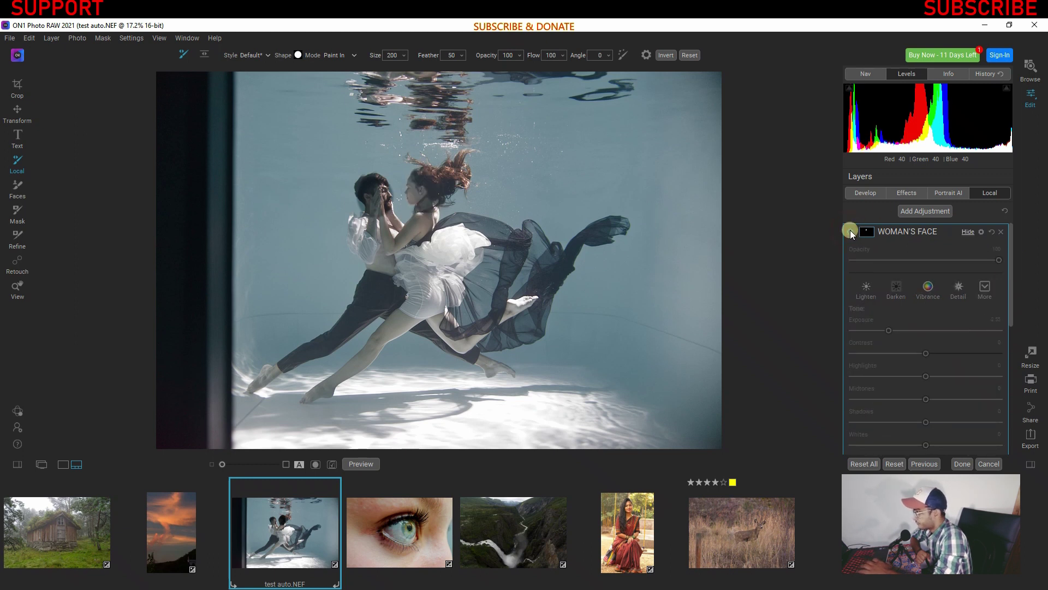
left_click(850, 231)
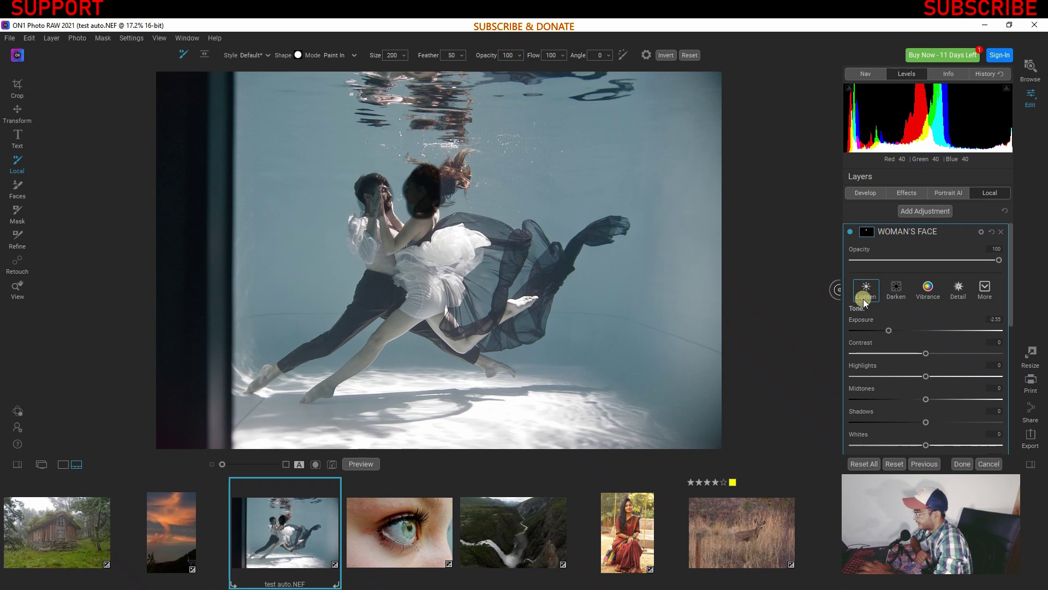
Reset the WOMAN'S FACE adjustment, set its exposure to -0.15, and look through the additional adjustment styles.
left_click(991, 232)
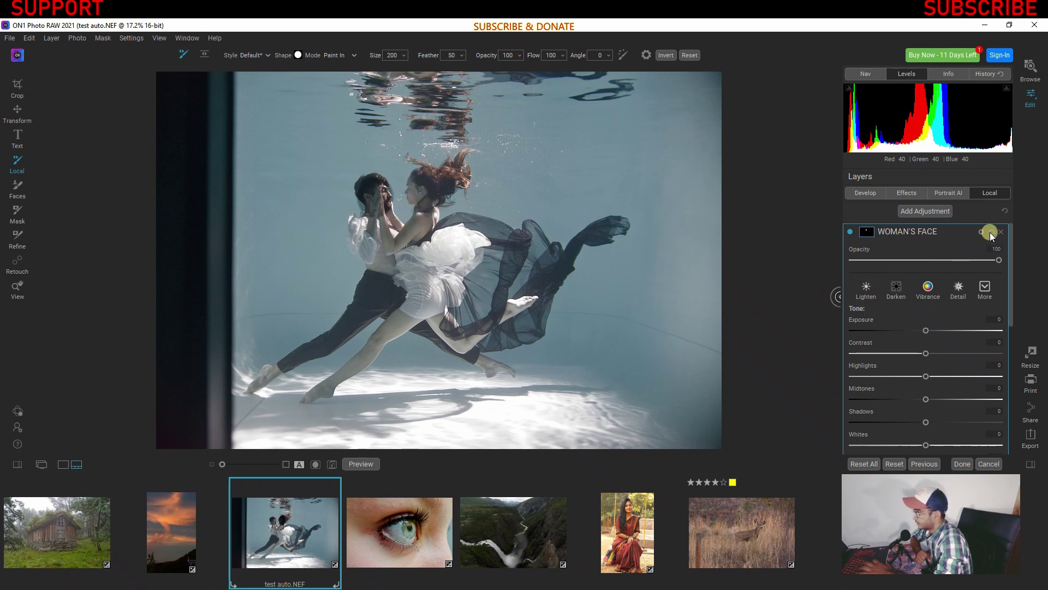
mouse_move(922, 330)
left_mouse_down()
mouse_move(893, 330)
mouse_move(922, 330)
left_mouse_up()
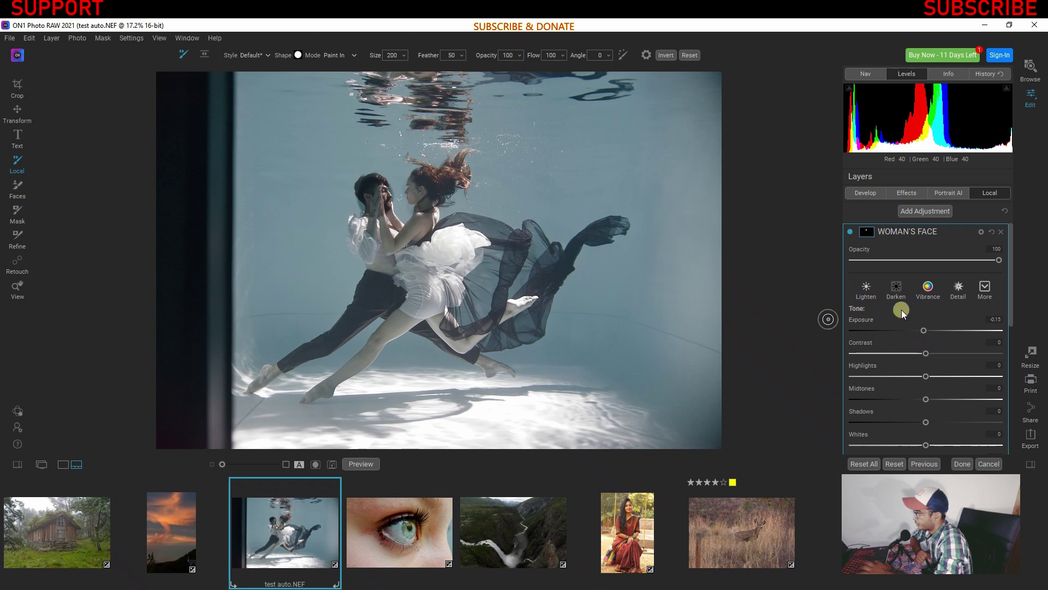
left_click(986, 287)
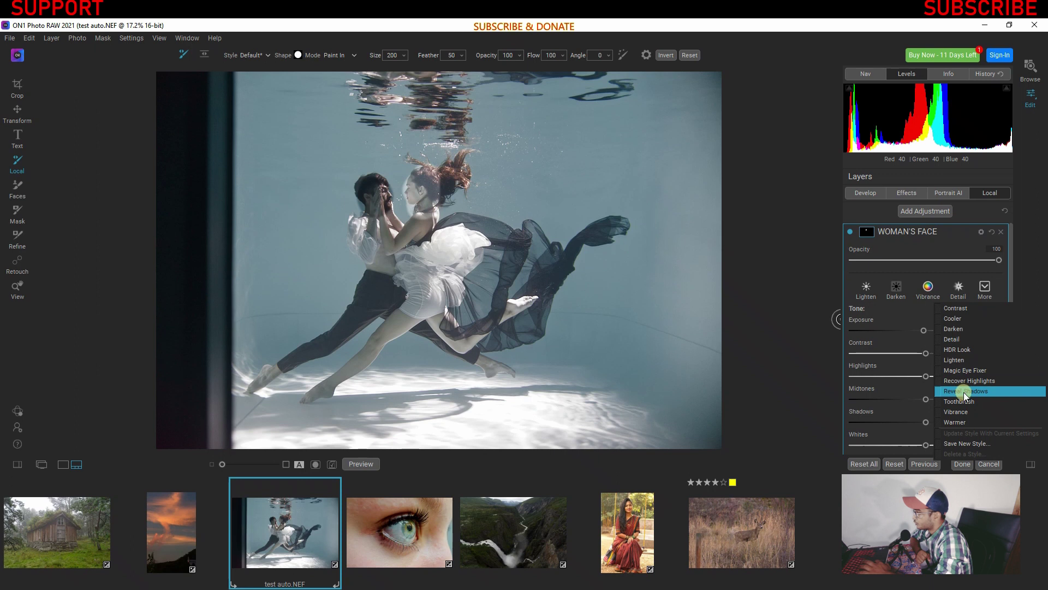
left_click(969, 350)
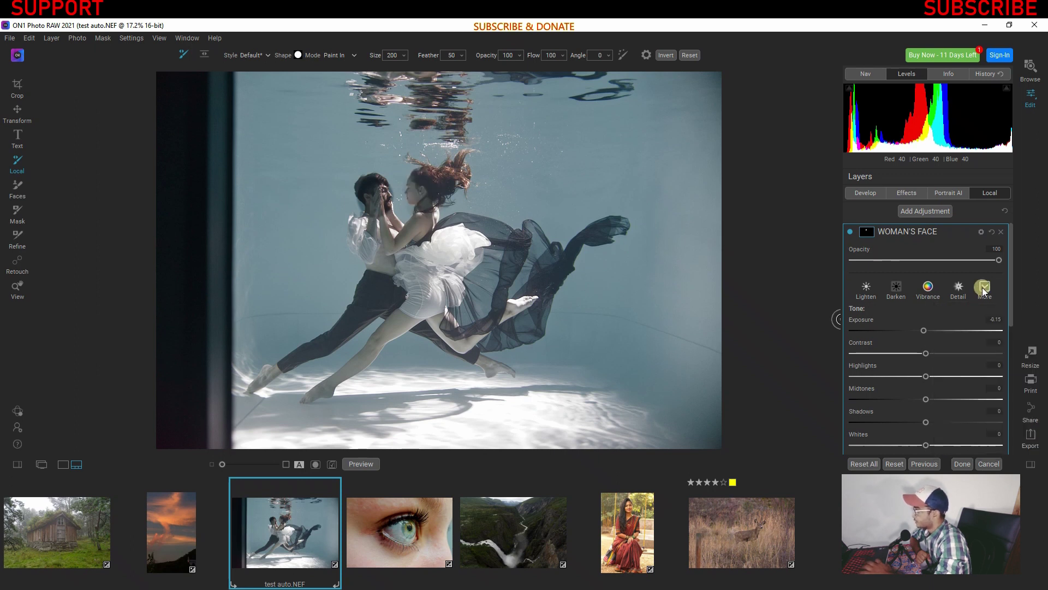
Delete the WOMAN'S FACE and MANS FACE local adjustments.
left_click(1002, 231)
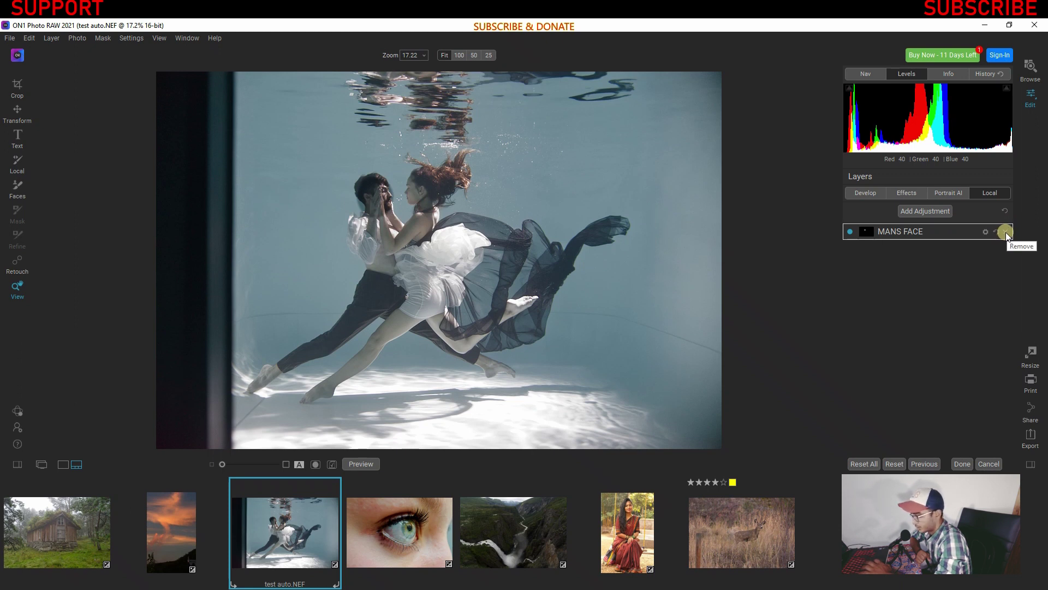
left_click(1006, 231)
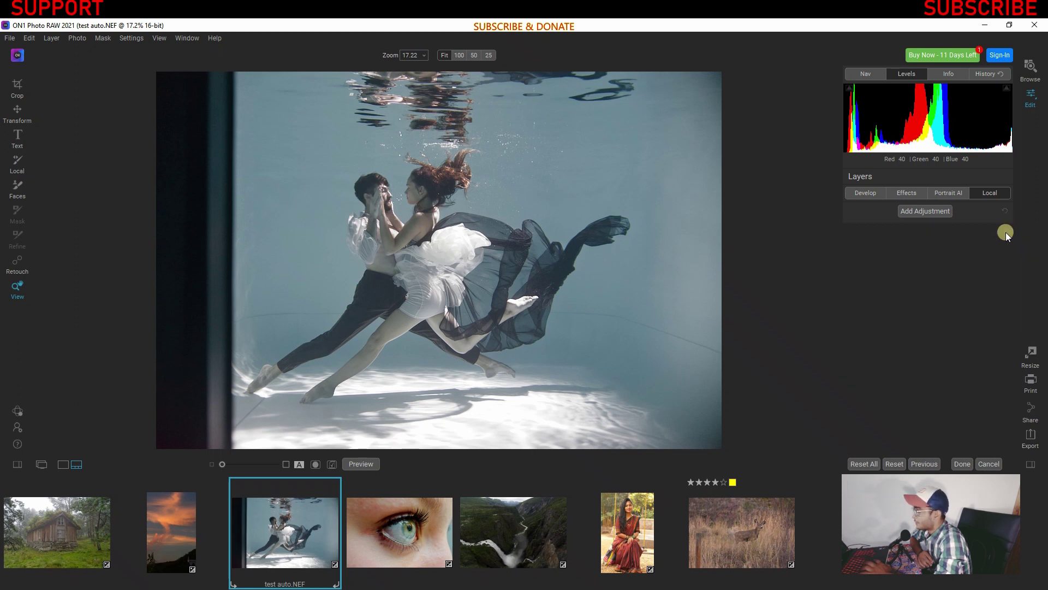
Open test portrait.CR2 and add Portrait AI retouching to the detected face, viewing the photo at 50%.
left_click(625, 522)
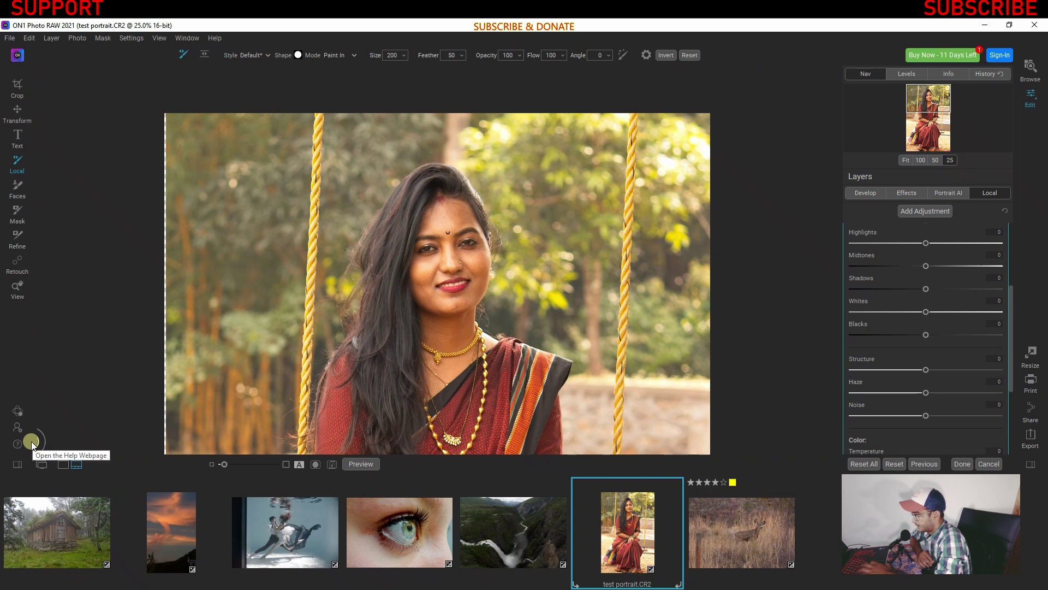
left_click(15, 189)
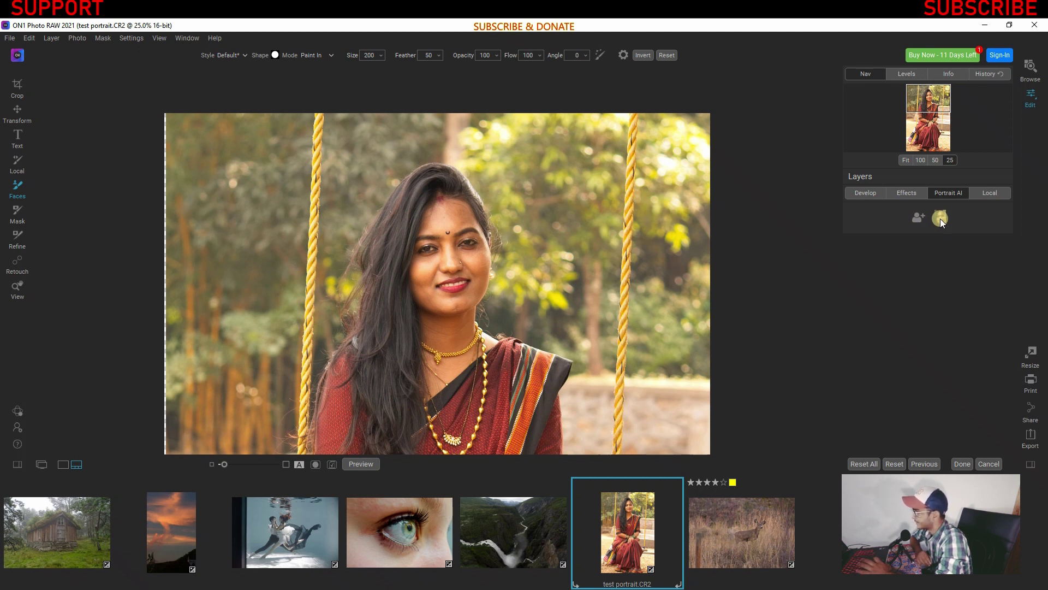
left_click(940, 219)
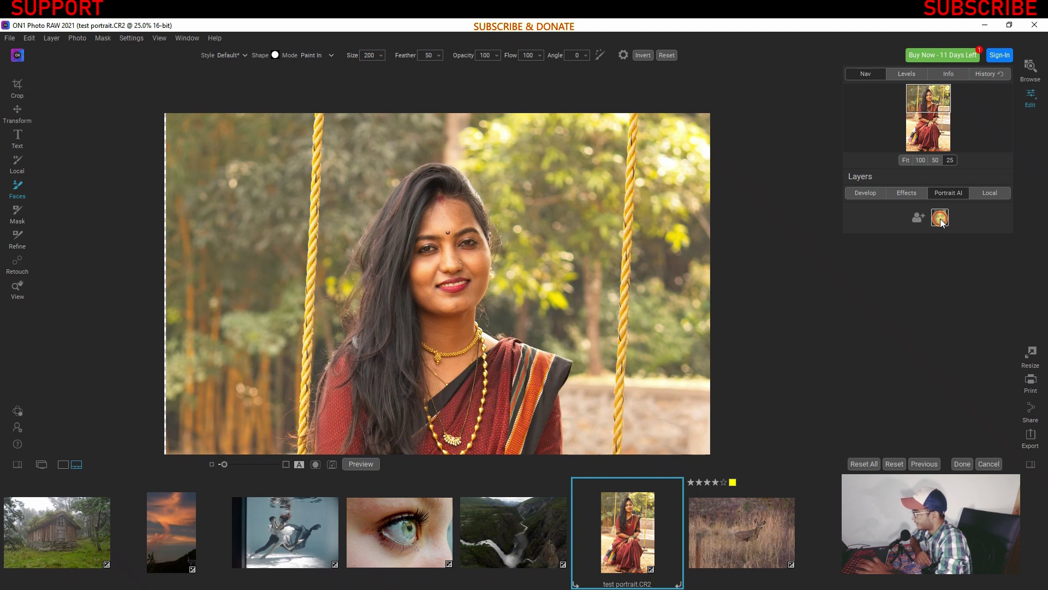
left_click_drag(1006, 316, 1007, 237)
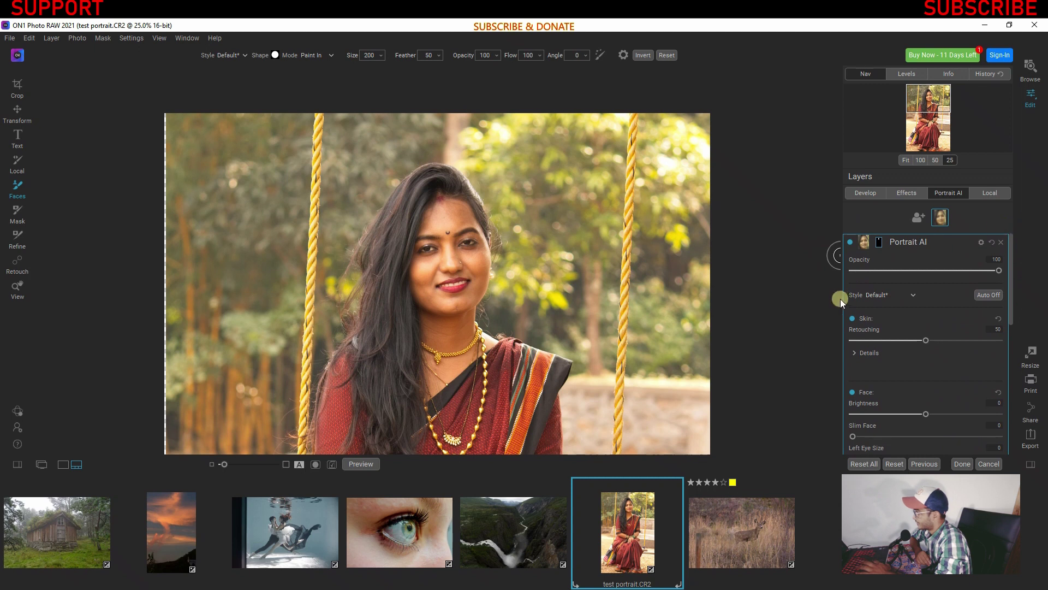
left_click(936, 160)
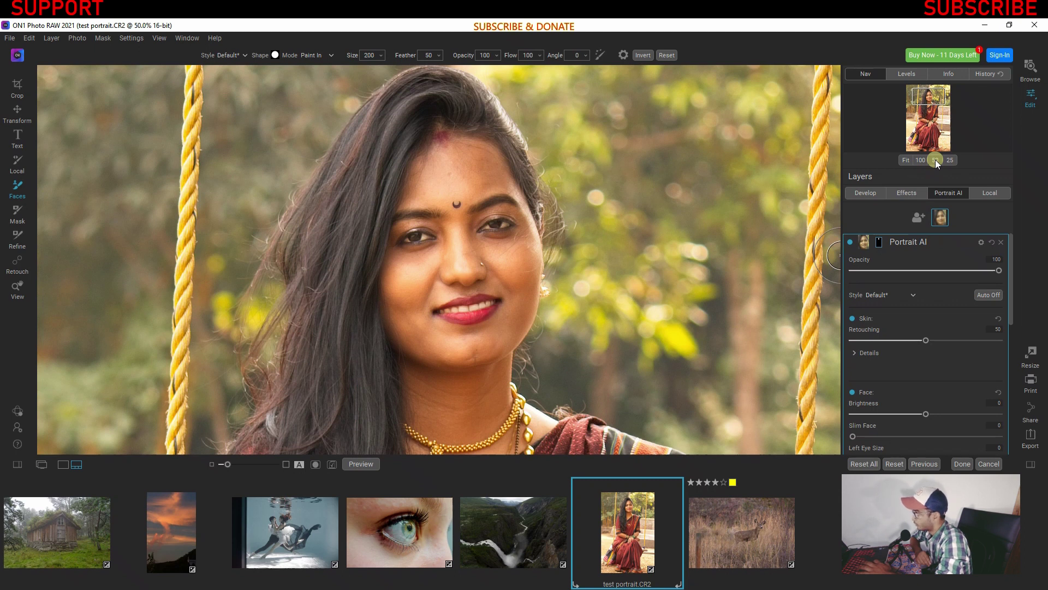
Choose the Default Portrait AI style and try different skin Retouching strengths, ending at 50.
left_click(886, 293)
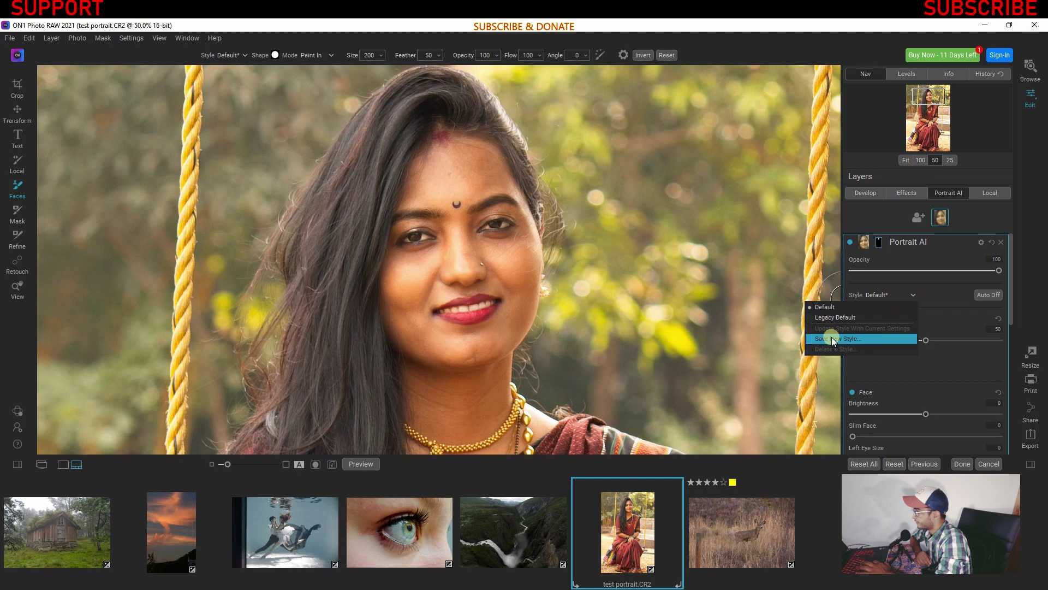
left_click(836, 307)
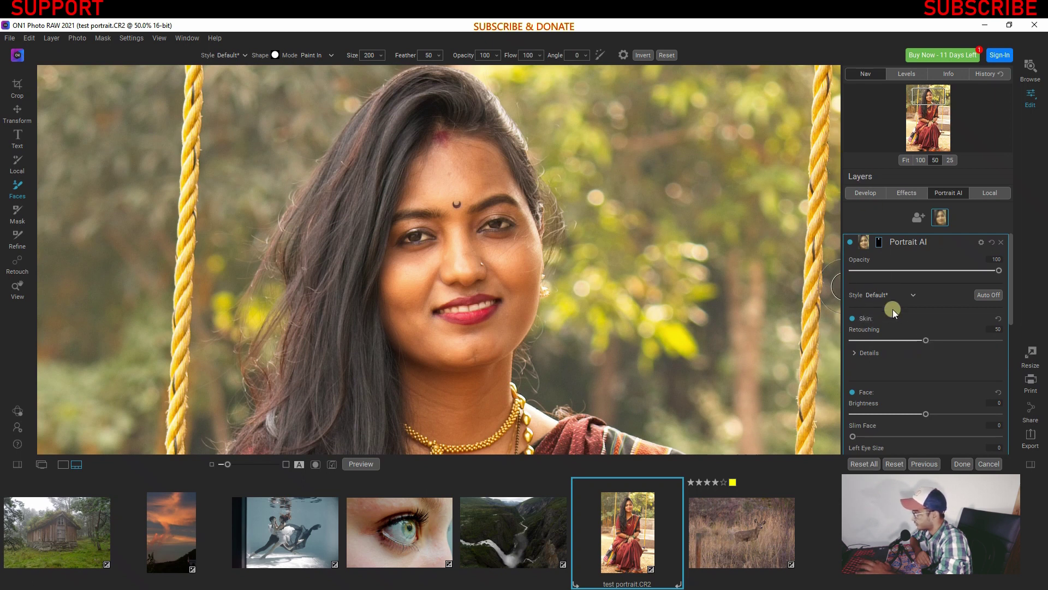
left_click(925, 339)
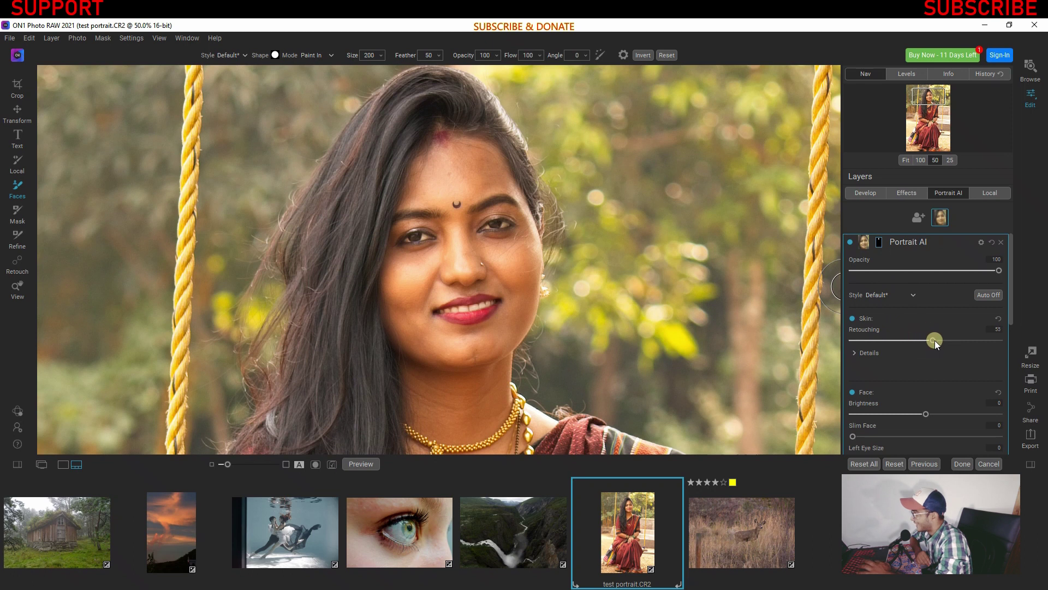
left_click_drag(1004, 344, 1010, 344)
left_click_drag(1000, 340, 830, 349)
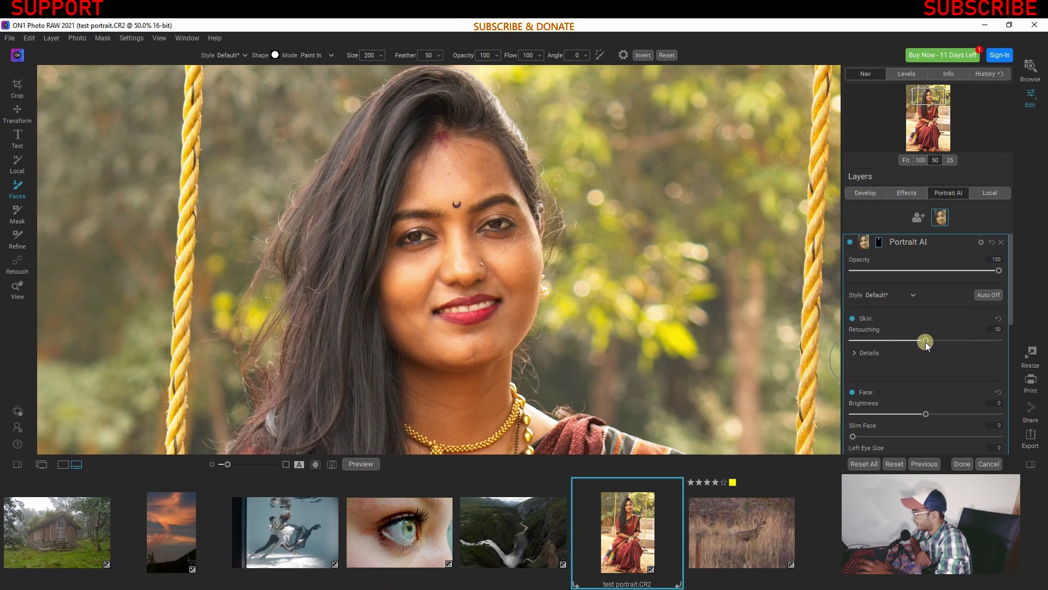
Expand the skin retouching details, check the retouching methods, and set Shine to 52 and Smoothing to 22.
left_click(858, 352)
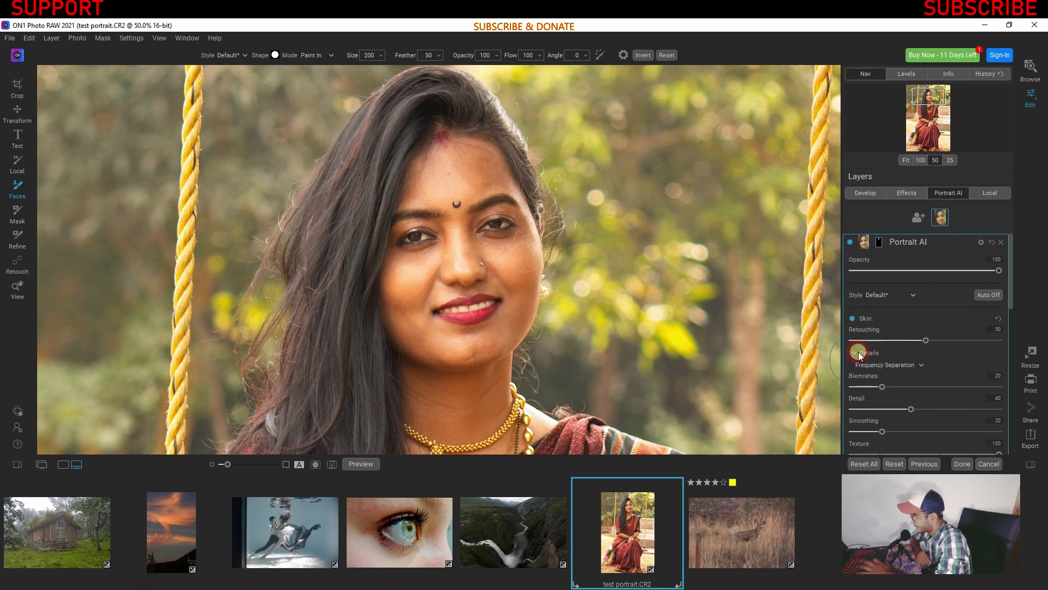
left_click(904, 366)
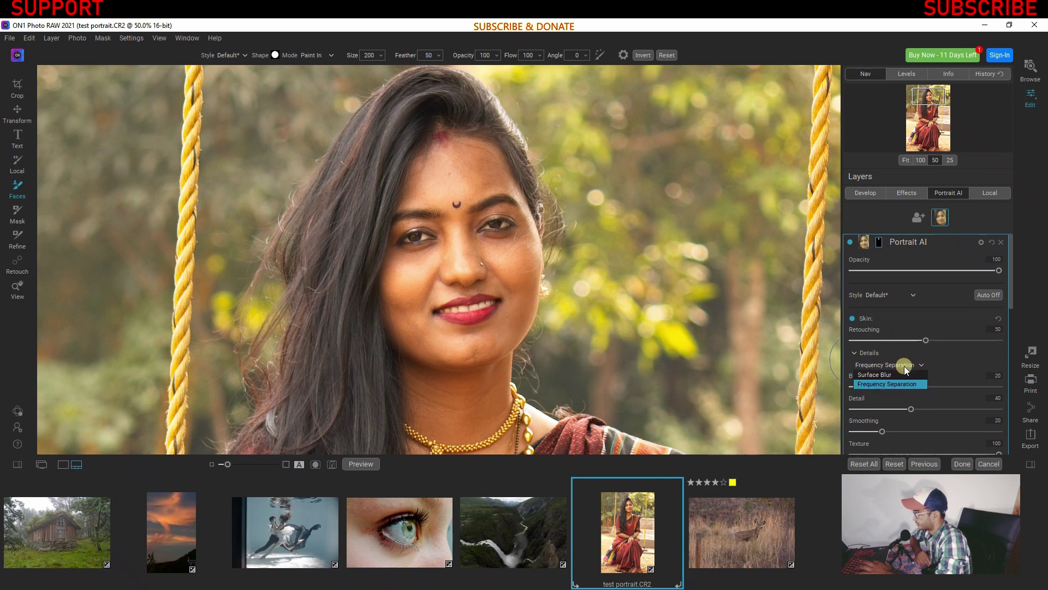
left_click(904, 366)
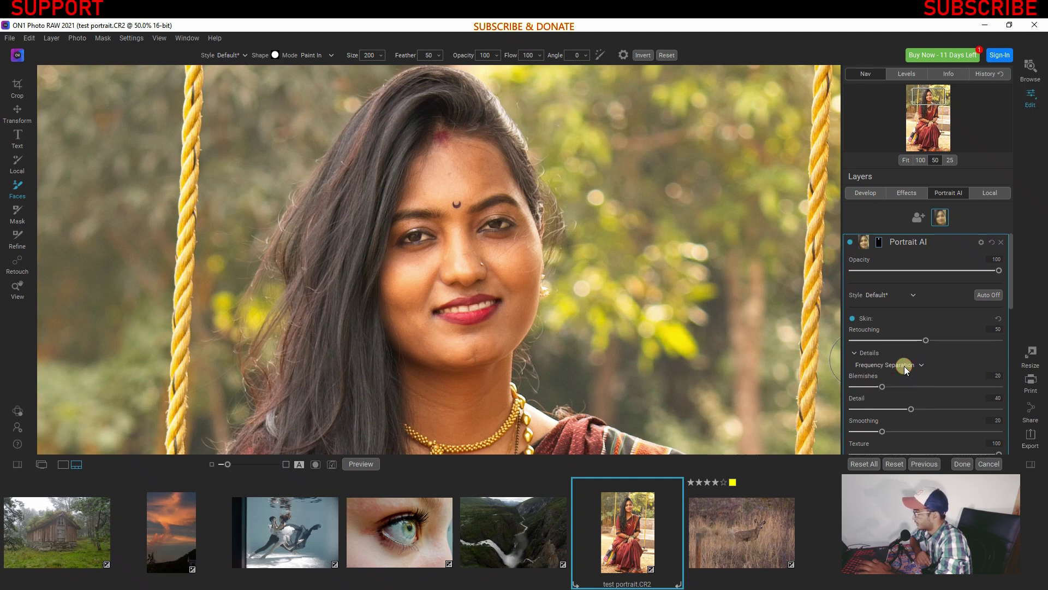
left_click(1010, 305)
left_click_drag(1010, 306, 1014, 343)
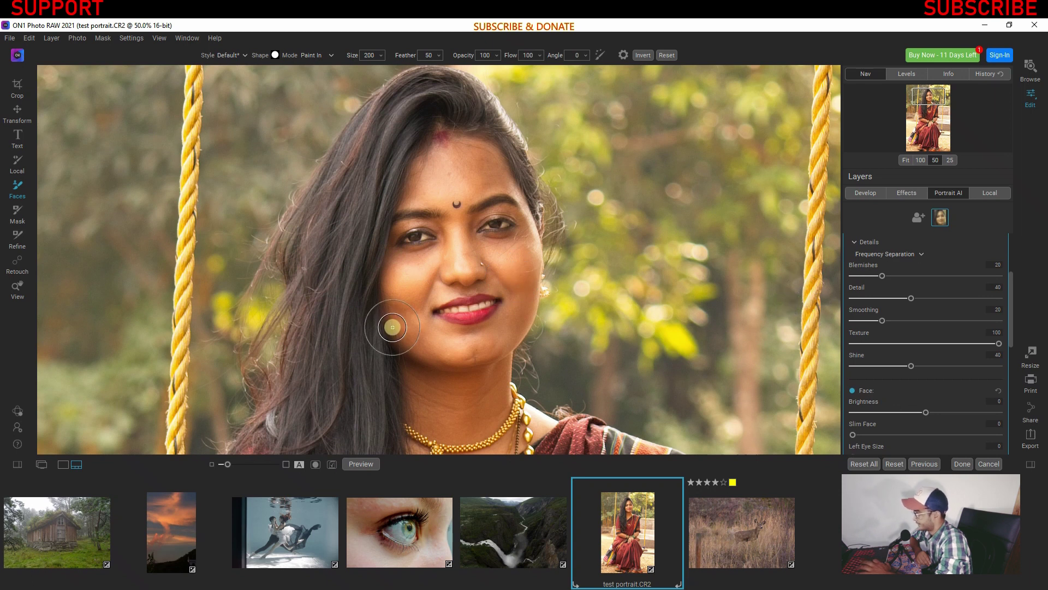
left_click_drag(909, 365, 864, 371)
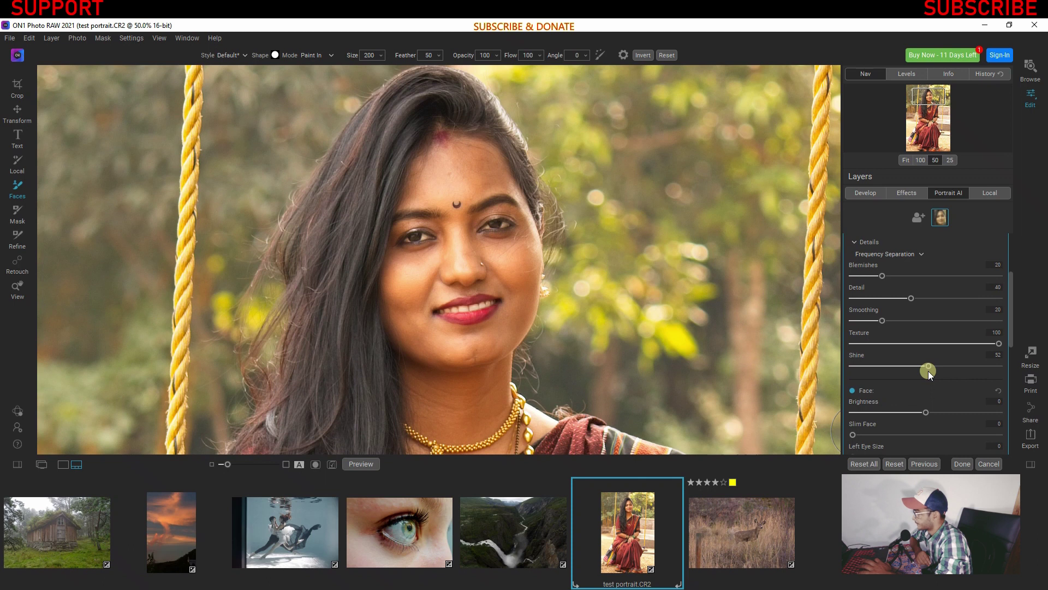
left_click(877, 316)
left_click_drag(876, 317, 969, 323)
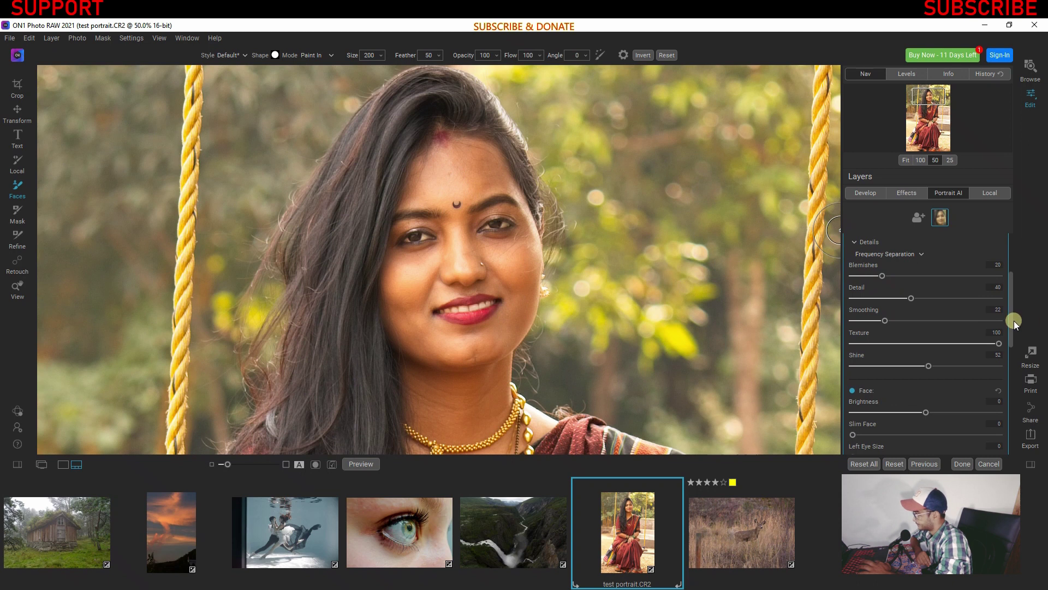
Try a strong face Brightness of 82, and set it to 13.
left_click_drag(1012, 320, 1011, 351)
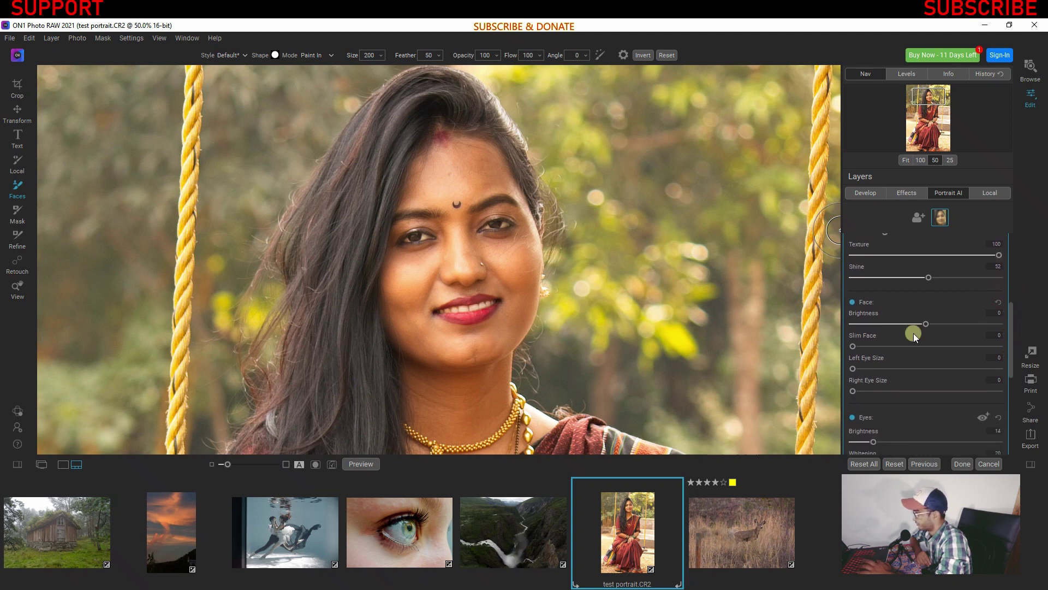
left_click_drag(926, 325, 985, 329)
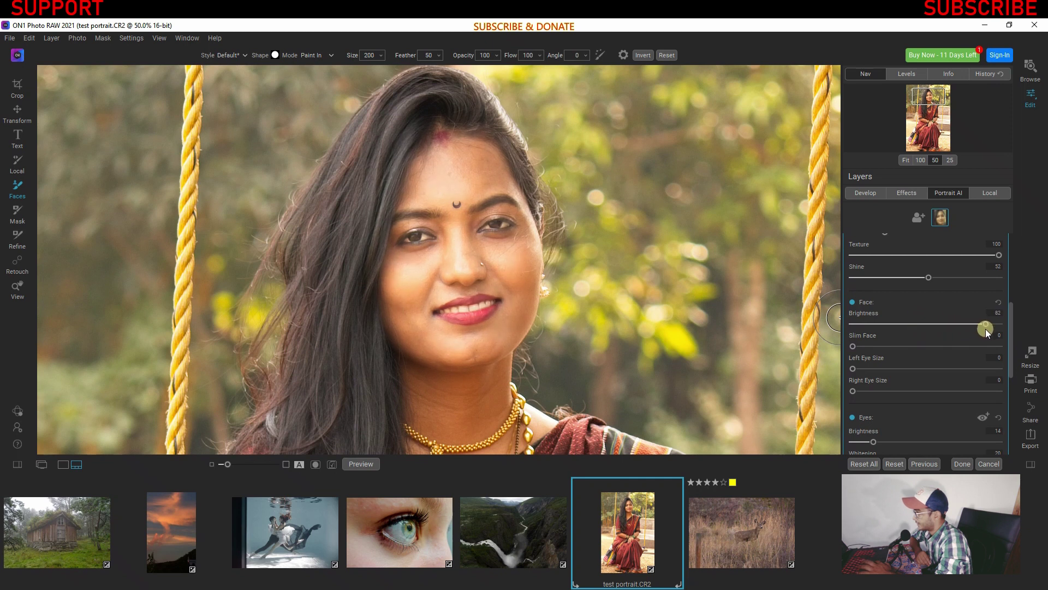
left_click_drag(985, 328, 935, 335)
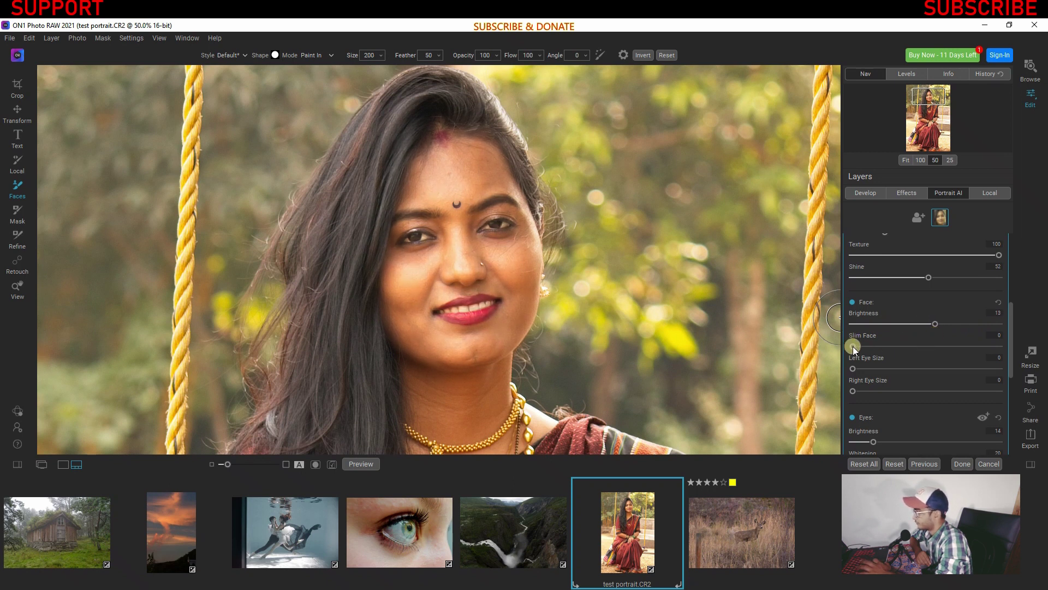
Try the Slim Face setting at different strengths and reset it to 0.
left_click_drag(861, 346, 930, 348)
double_click(889, 350)
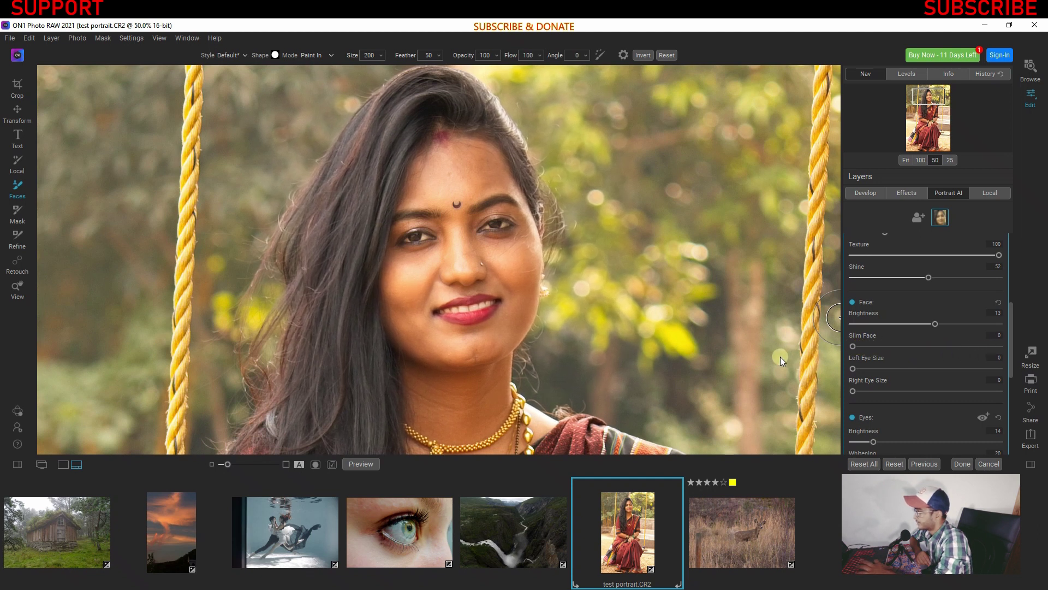
left_click_drag(853, 346, 987, 343)
double_click(986, 346)
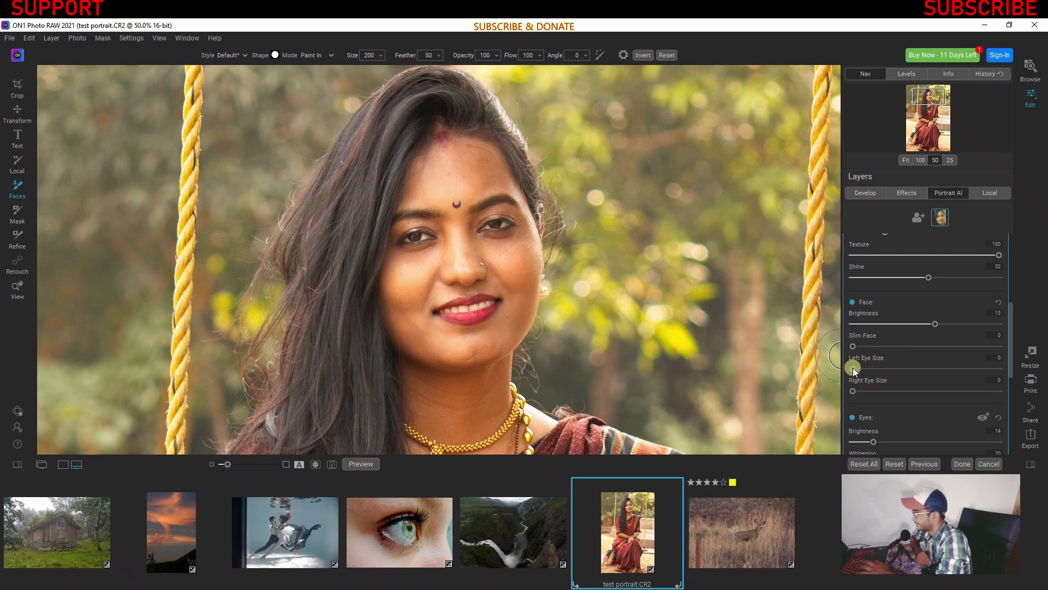
Enlarge the eyes by setting Left Eye Size to 32 and Right Eye Size to 29.
left_click_drag(861, 368, 1007, 378)
left_click_drag(916, 389, 899, 391)
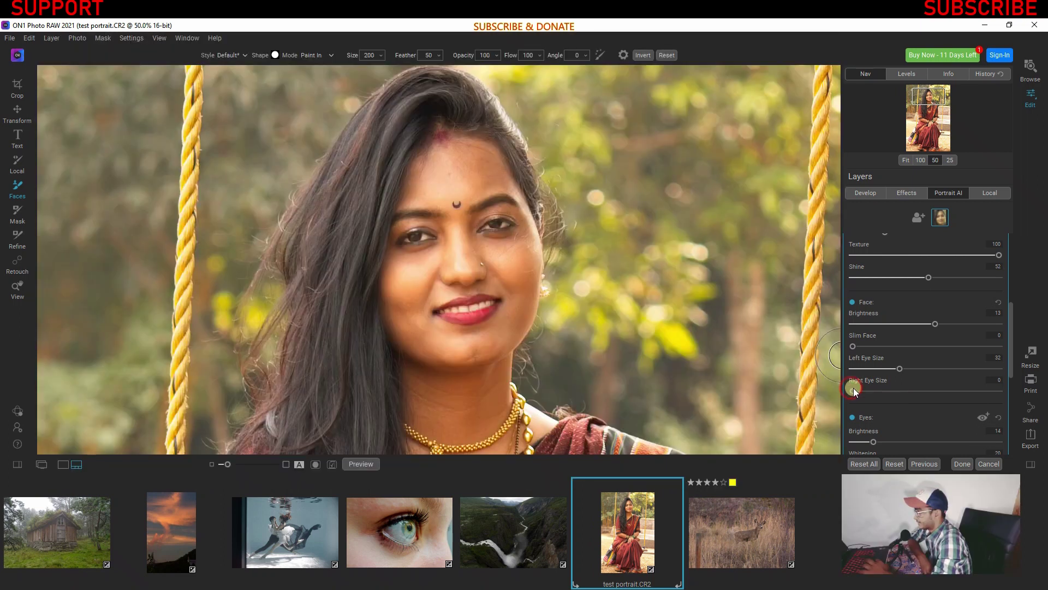
left_click_drag(853, 389, 895, 397)
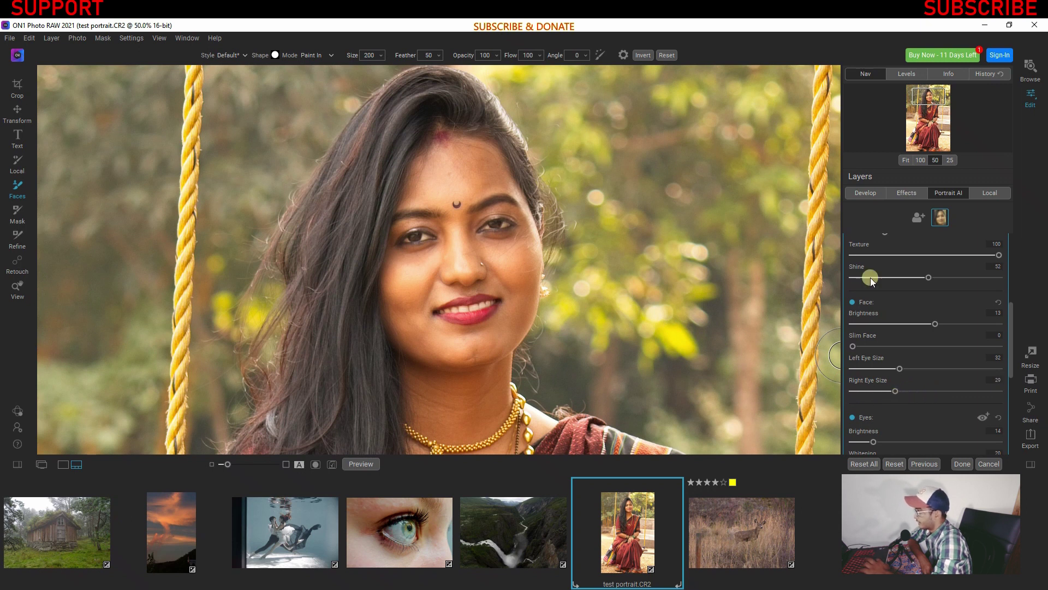
Compare the portrait with the Face adjustments off and on, and set the eyes' Brightness to 21.
left_click(851, 302)
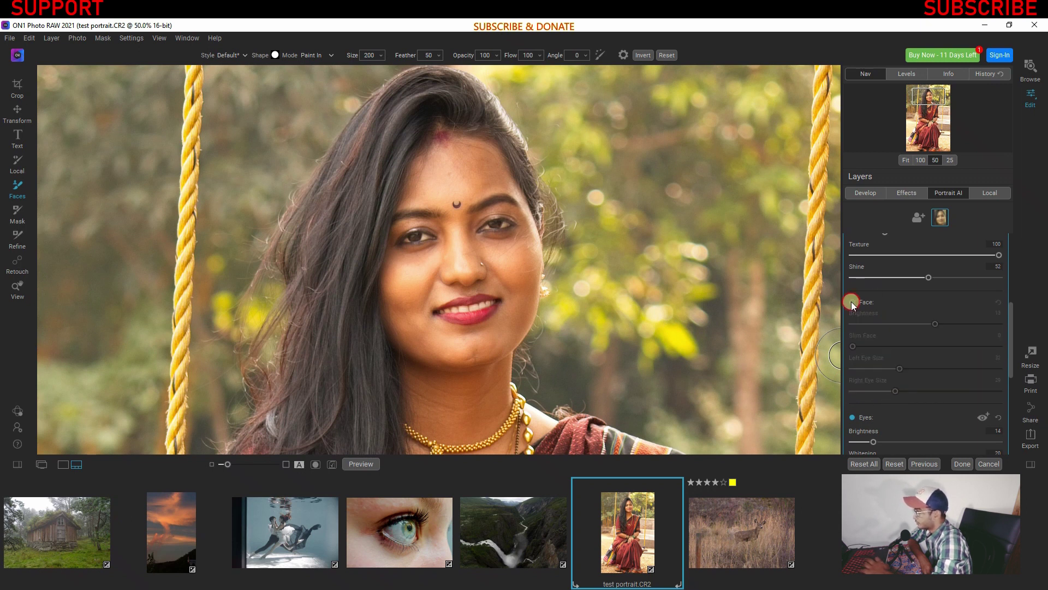
left_click(851, 302)
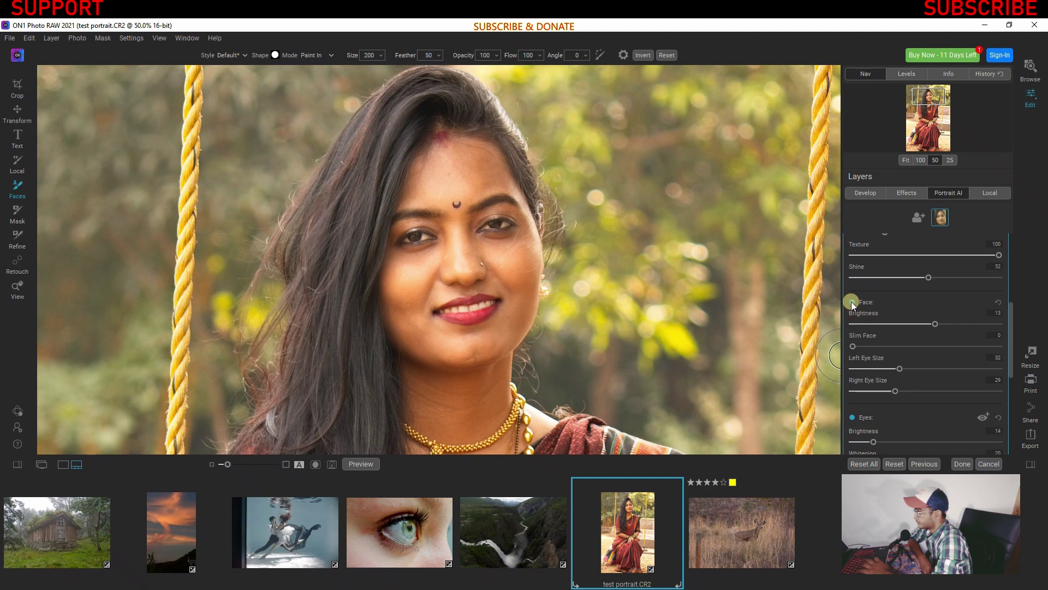
scroll(851, 302, "down", 5)
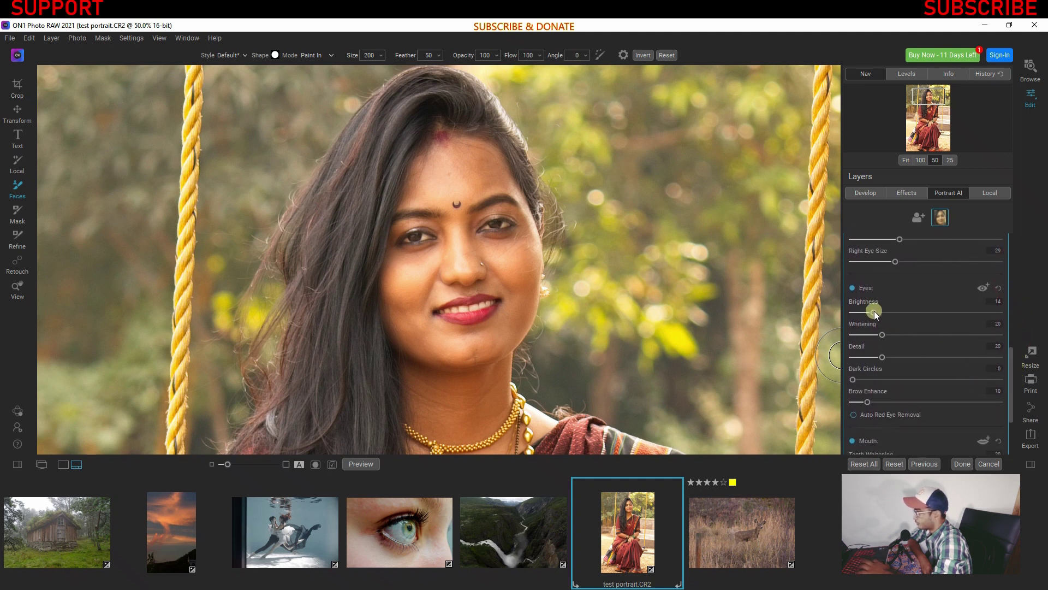
left_click_drag(879, 310, 942, 313)
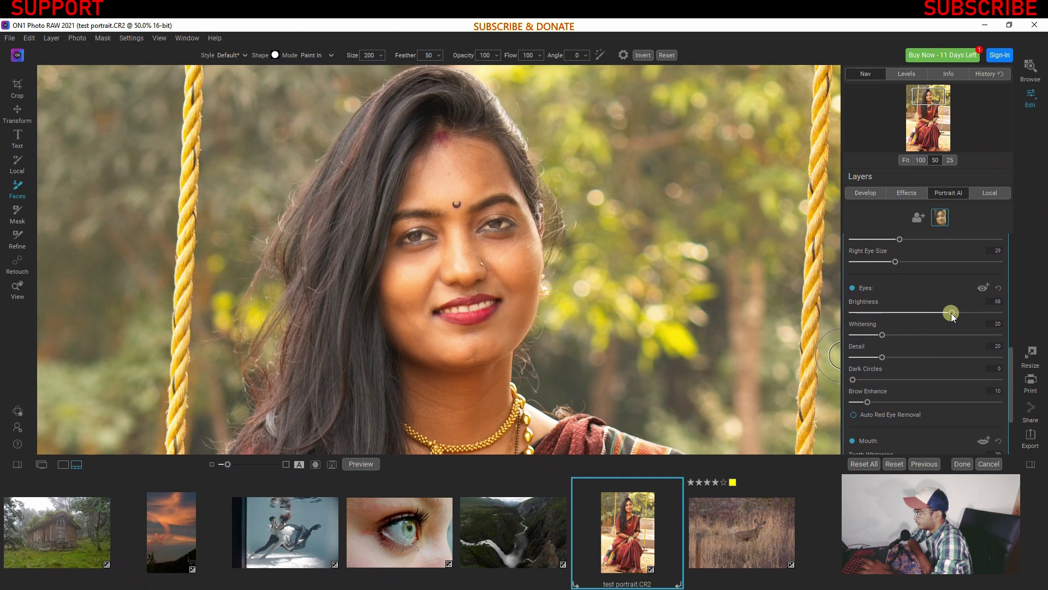
left_click_drag(951, 313, 882, 330)
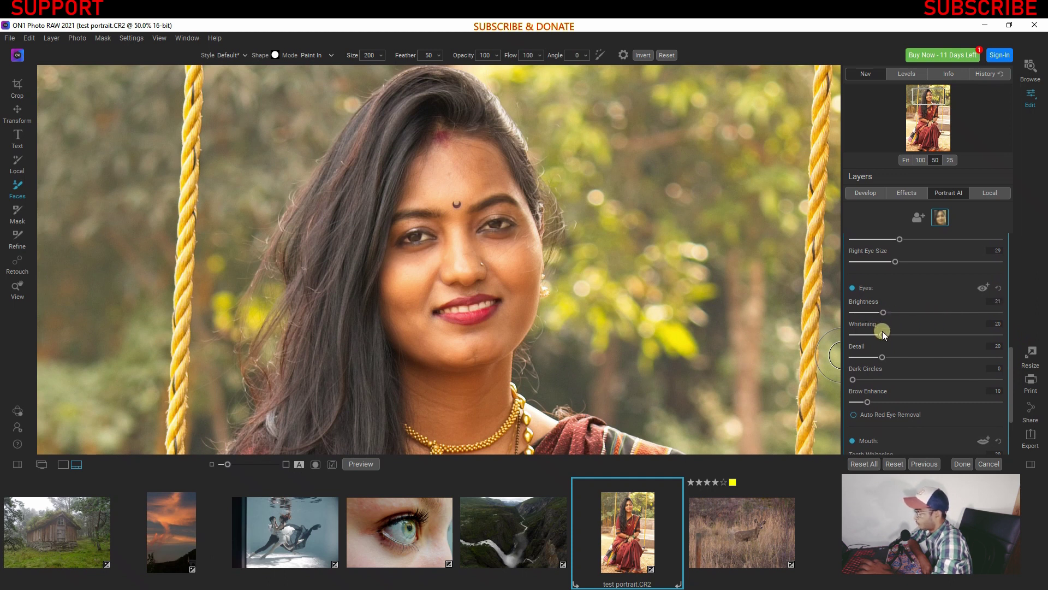
Adjust the eyes with Whitening at 72, Dark Circles at 36 and Brow Enhance at 0.
mouse_move(392, 286)
left_mouse_down()
mouse_move(392, 258)
mouse_move(419, 238)
left_mouse_up()
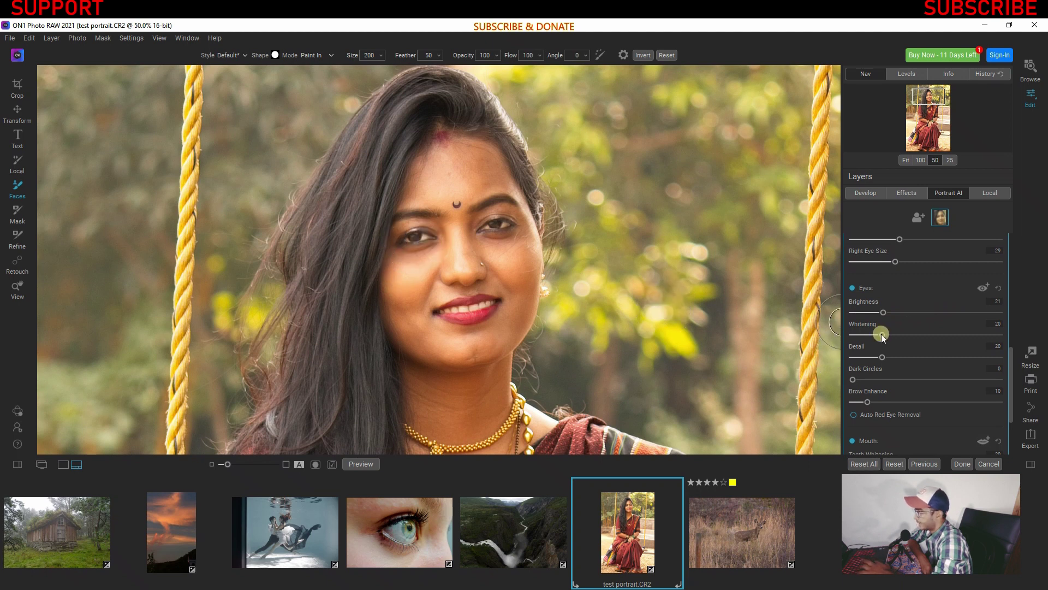
left_click_drag(916, 333, 957, 331)
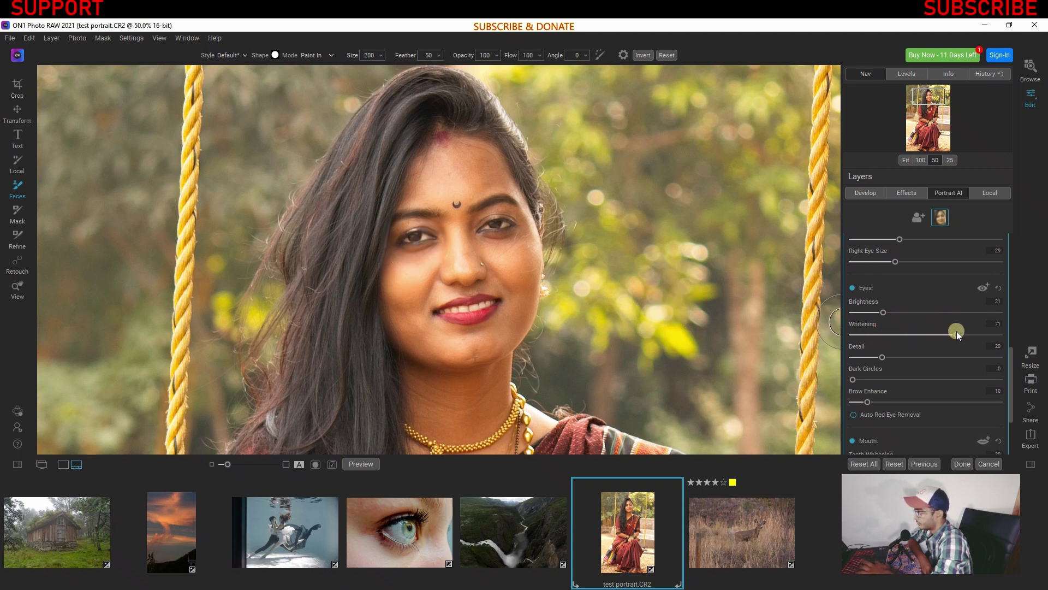
left_click_drag(853, 379, 853, 378)
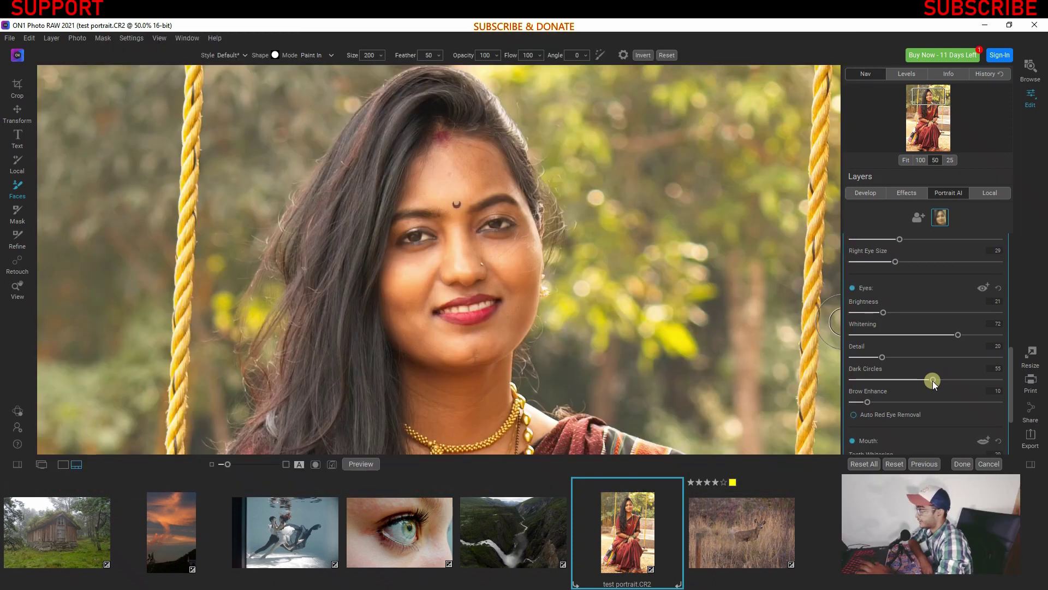
left_click_drag(932, 381, 884, 384)
left_click_drag(973, 387, 868, 407)
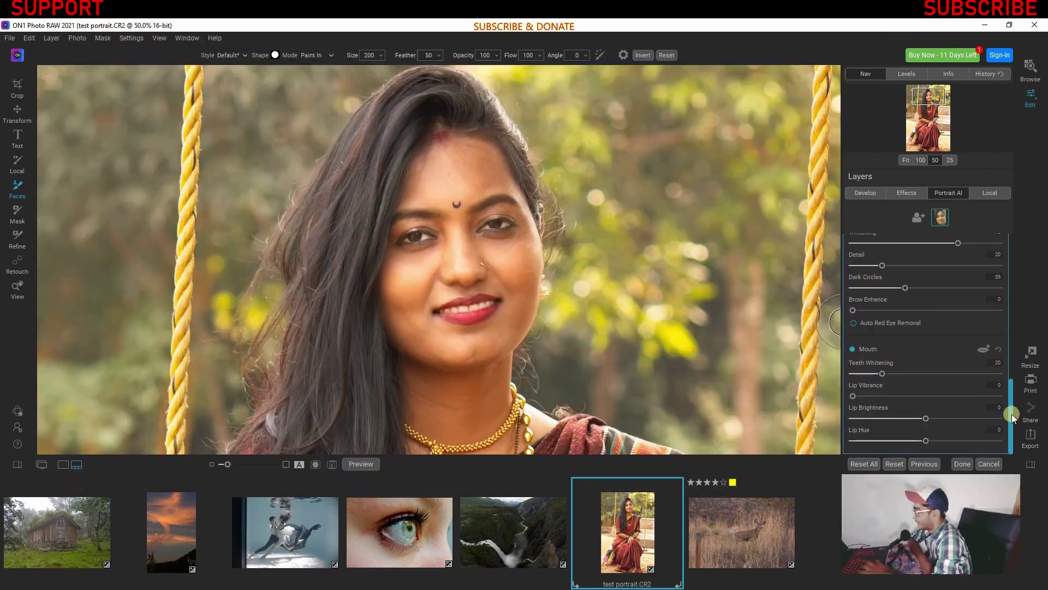
Retouch the mouth with Teeth Whitening 34, Lip Vibrance 7, Lip Brightness -34 and Lip Hue -15.
scroll(1012, 414, "down", 3)
left_click_drag(880, 374, 902, 375)
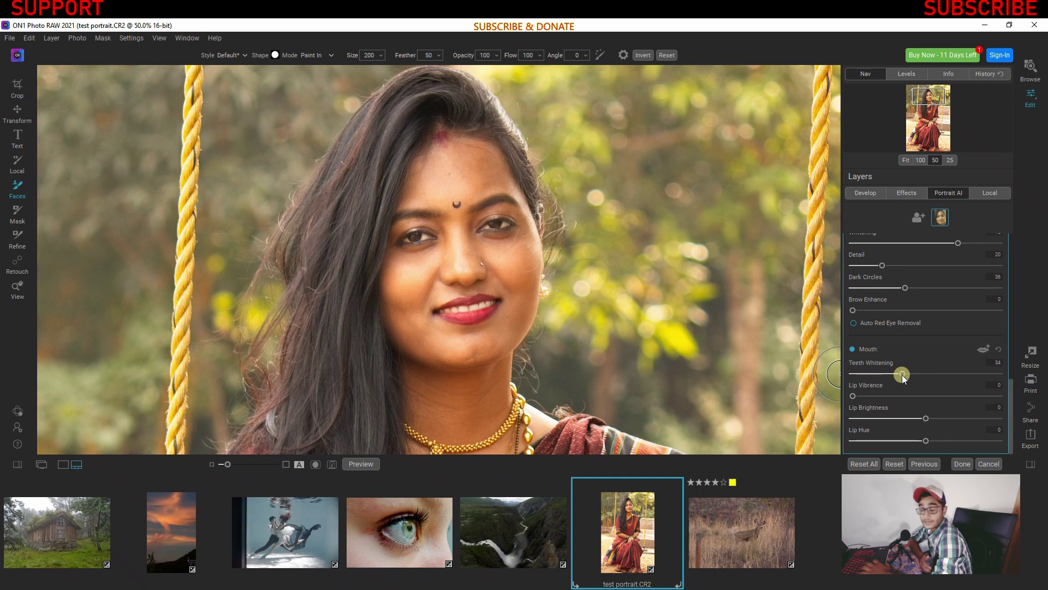
left_click(855, 394)
mouse_move(856, 394)
left_mouse_down()
mouse_move(929, 401)
mouse_move(863, 401)
left_mouse_up()
left_click_drag(923, 424, 915, 454)
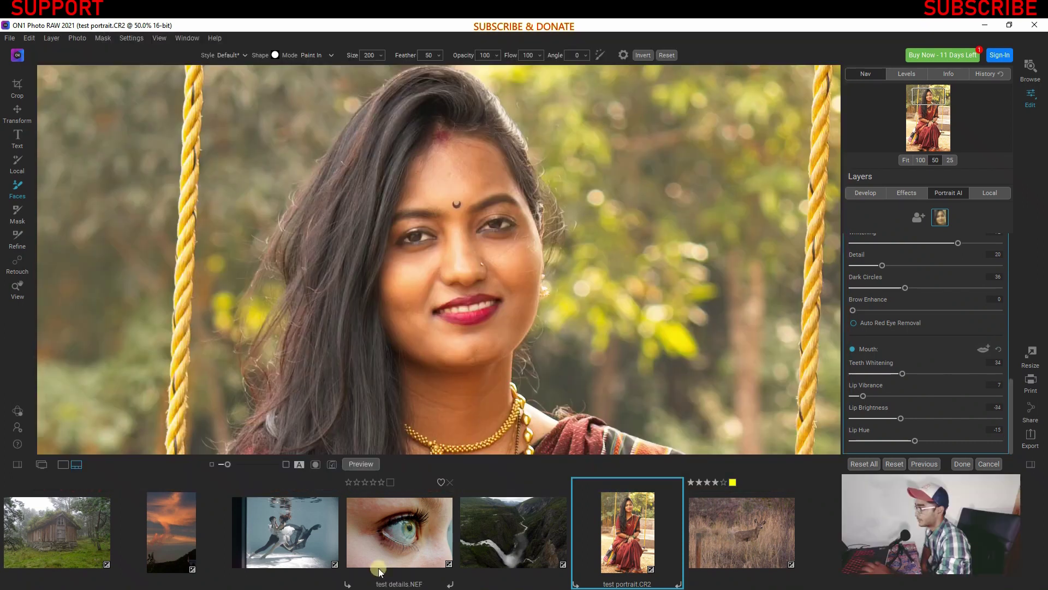
Open test landscape.ARW and examine the Masking Brush and the Local adjustment settings.
left_click(524, 522)
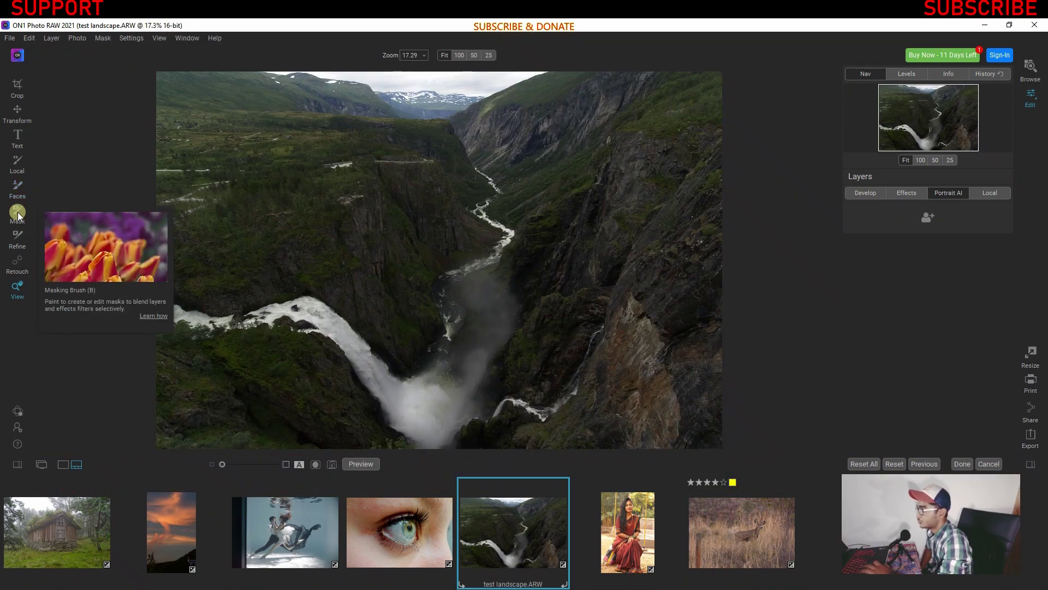
left_click(17, 213)
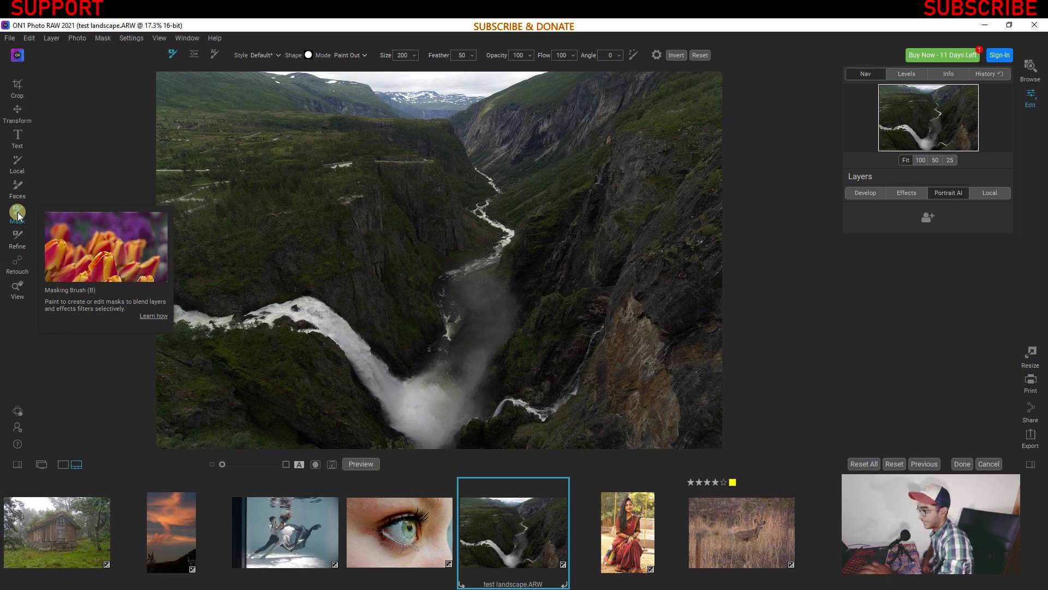
left_click(987, 192)
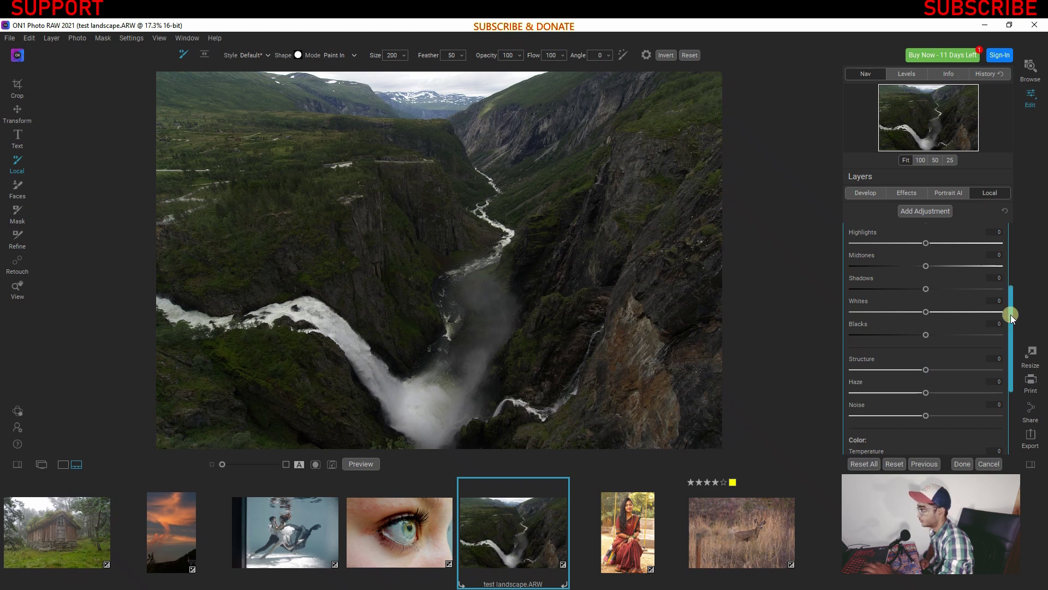
left_click_drag(1010, 314, 1005, 234)
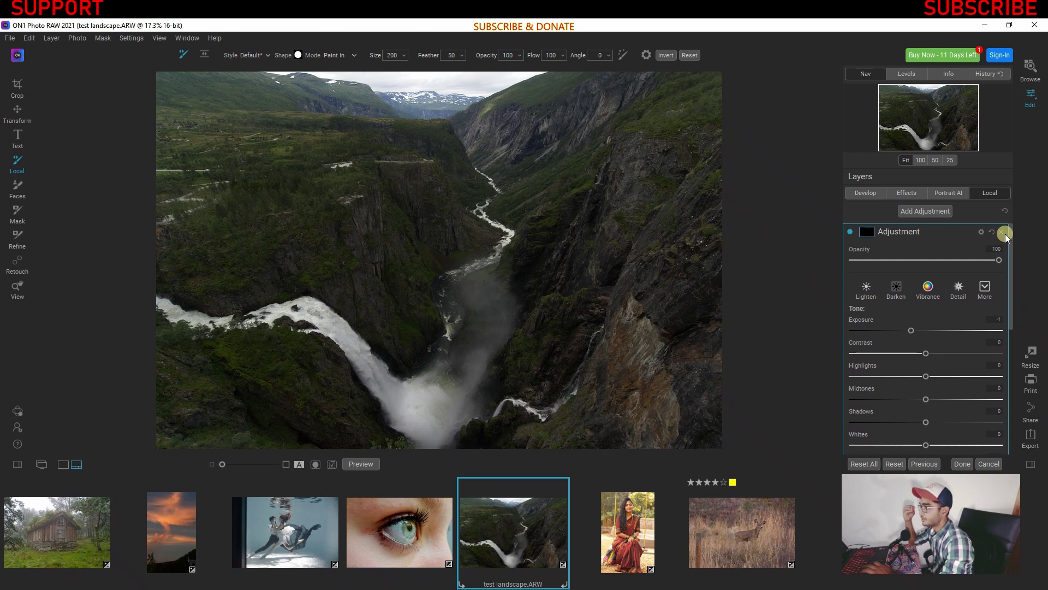
Open test auto.NEF and activate the AI masking tool in Drop mode, checking the available modes.
left_click(273, 517)
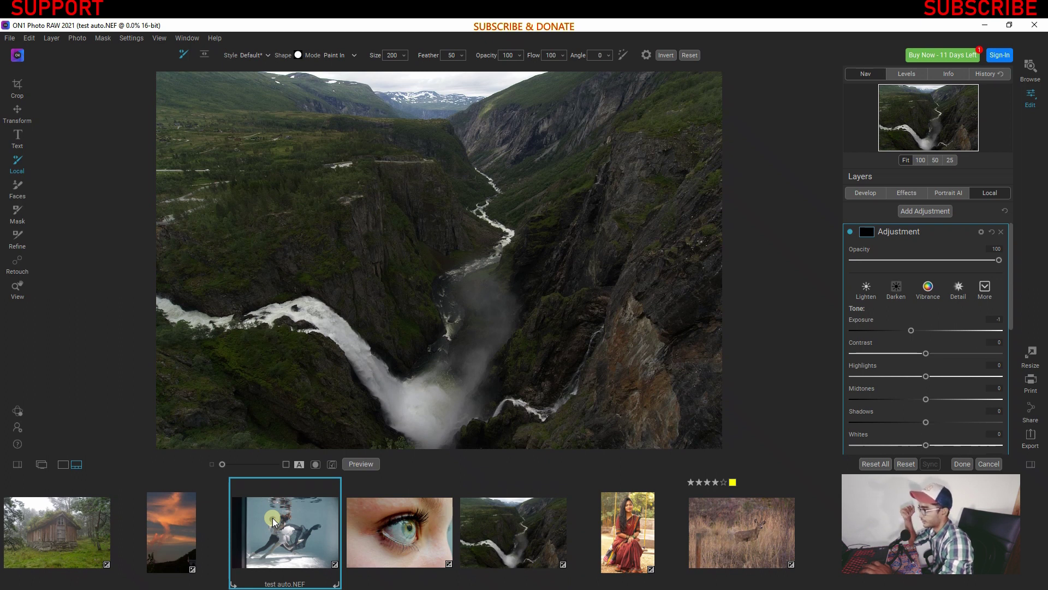
key("b")
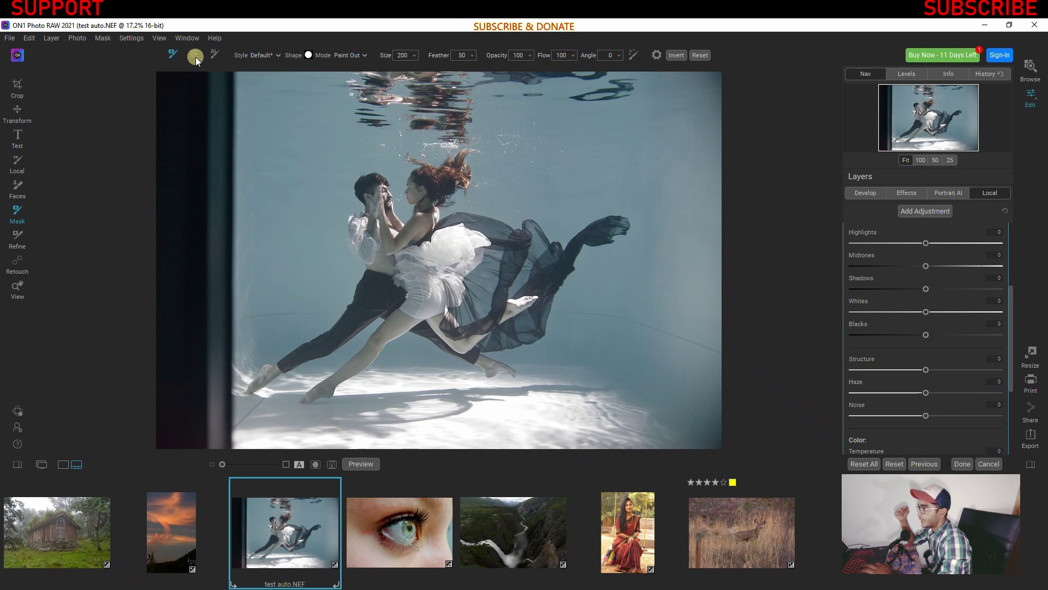
mouse_move(194, 54)
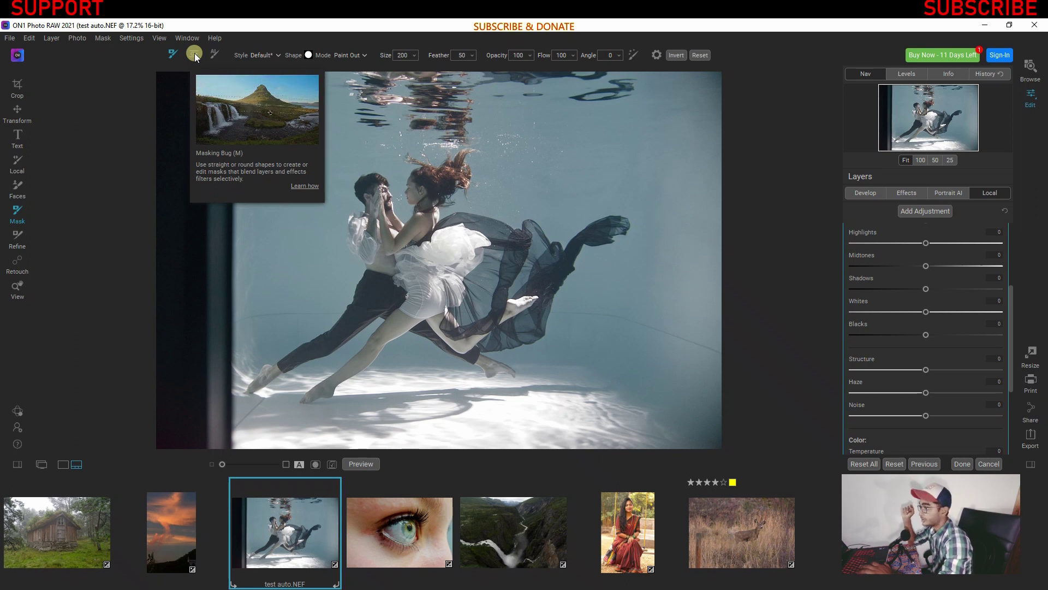
left_click(217, 55)
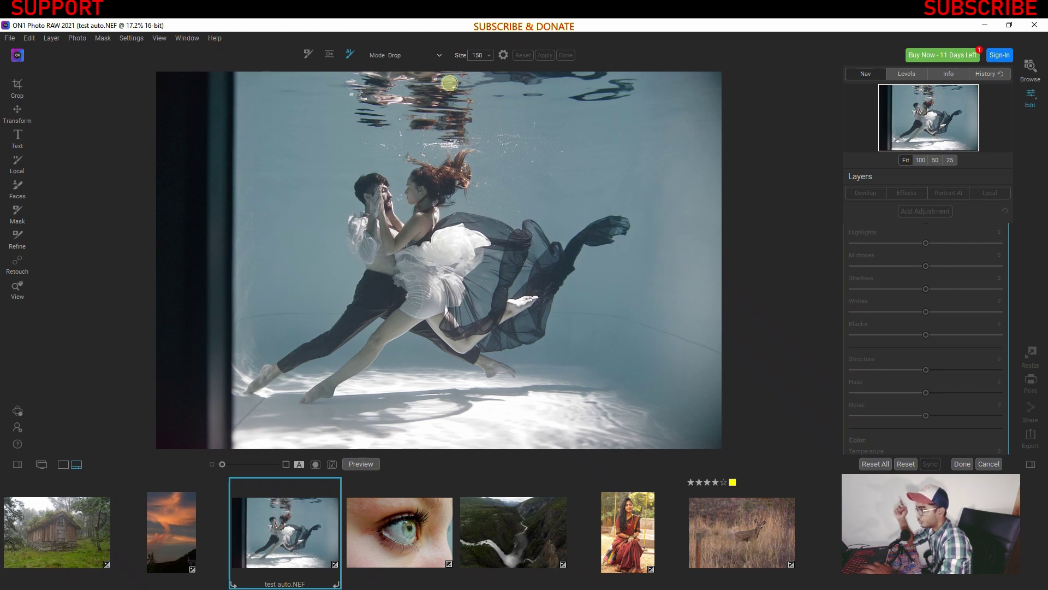
left_click(396, 54)
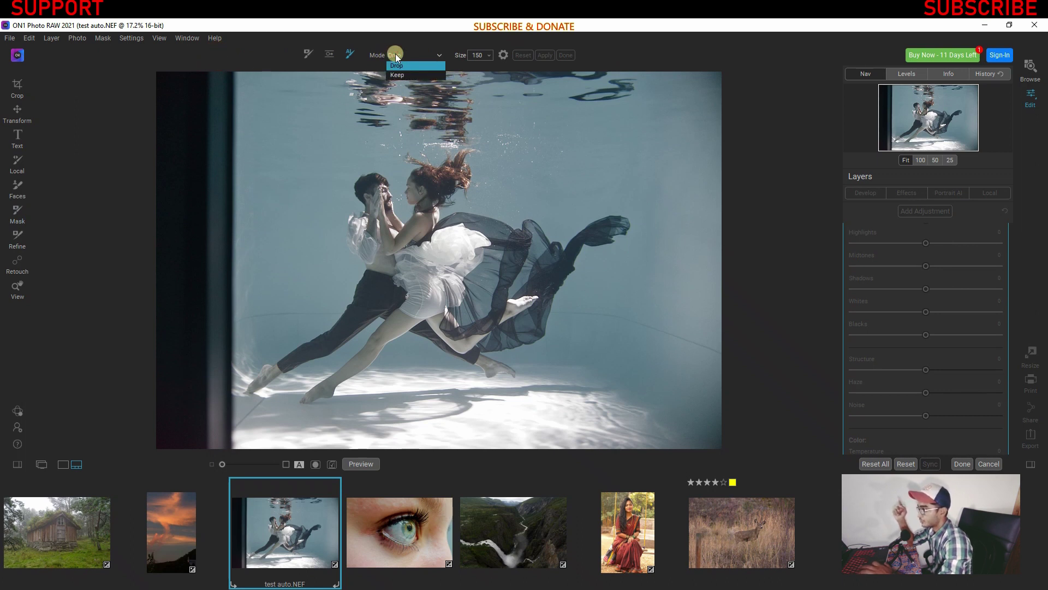
left_click(396, 55)
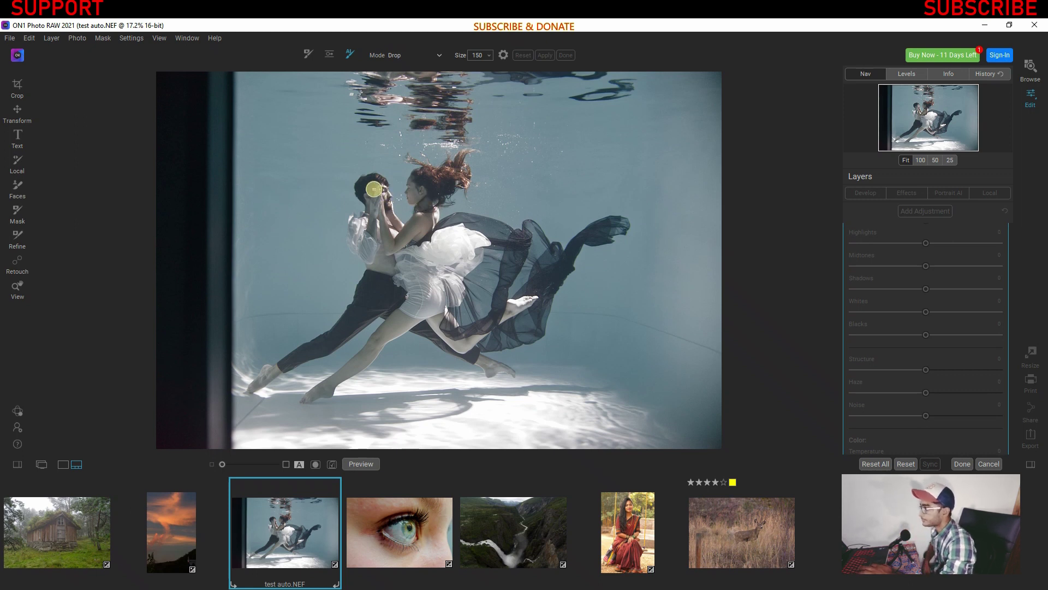
Paint Drop strokes over the dancing couple's bodies, legs and dress, and over the reflection above them.
mouse_move(374, 189)
left_mouse_down()
mouse_move(381, 277)
mouse_move(329, 339)
left_mouse_up()
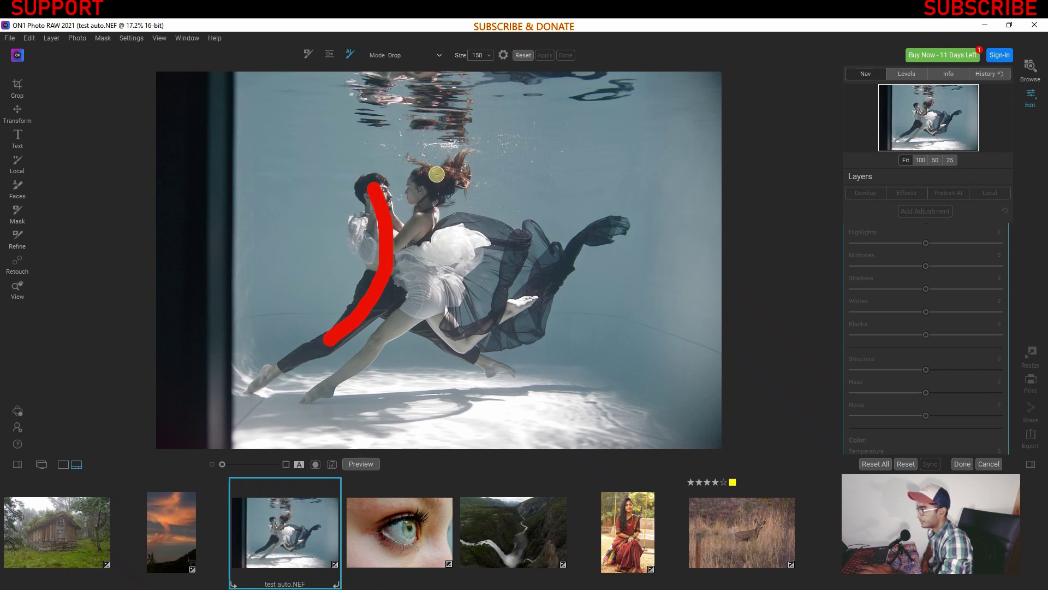
mouse_move(458, 171)
left_mouse_down()
mouse_move(432, 186)
mouse_move(420, 218)
mouse_move(427, 294)
mouse_move(328, 389)
left_mouse_up()
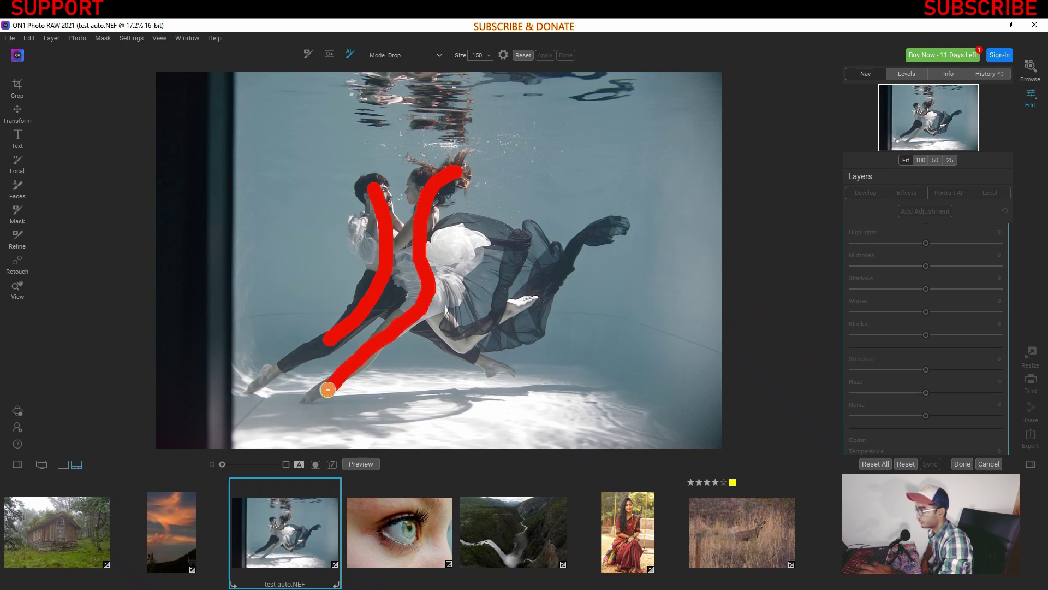
left_click_drag(253, 384, 292, 359)
mouse_move(553, 281)
left_mouse_down()
mouse_move(444, 238)
mouse_move(424, 270)
mouse_move(426, 308)
mouse_move(499, 367)
left_mouse_up()
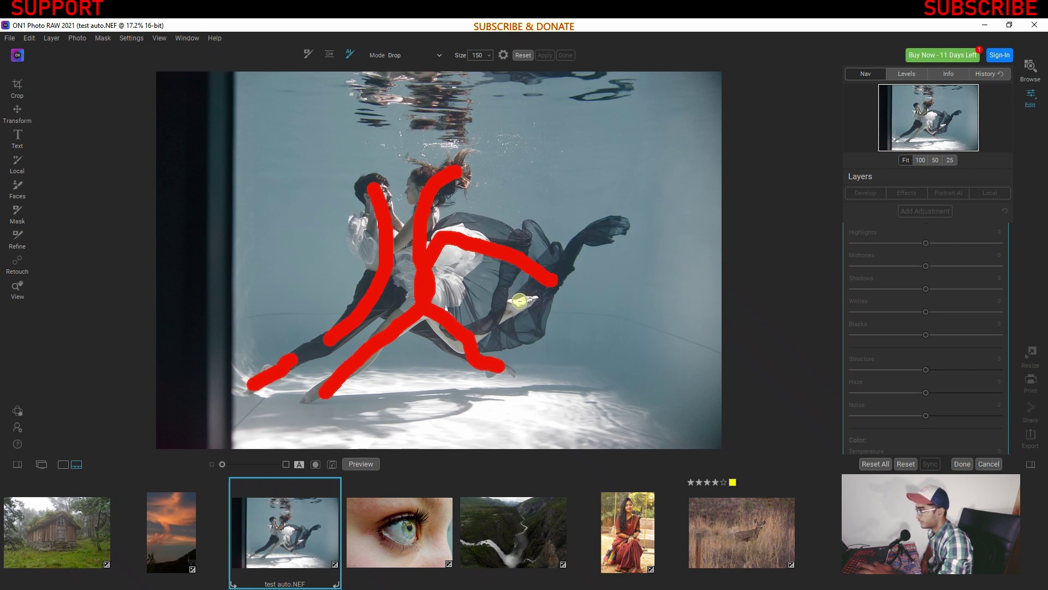
left_click_drag(520, 300, 562, 267)
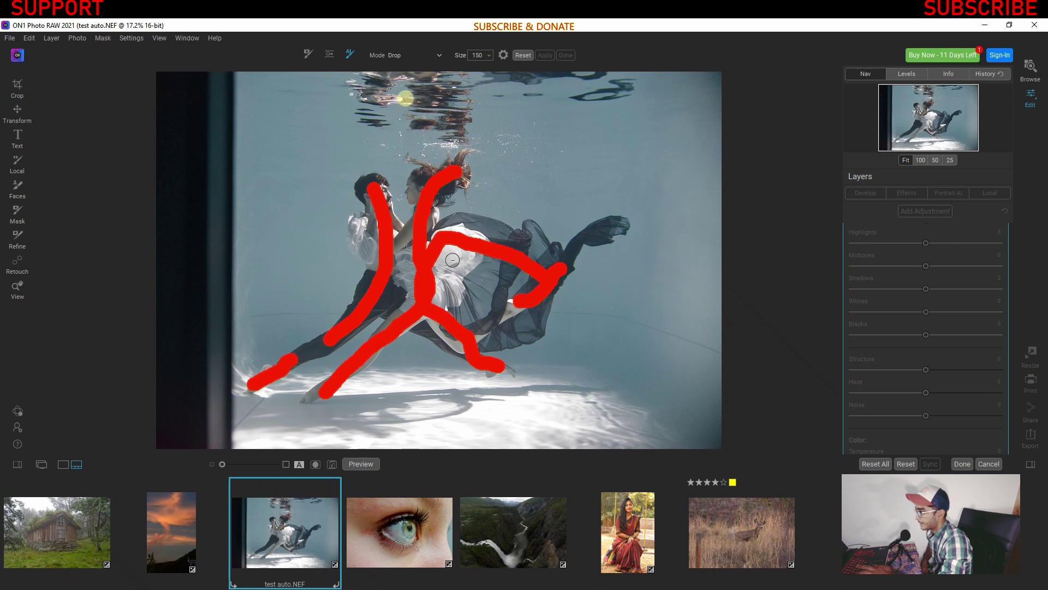
left_click_drag(425, 74, 435, 101)
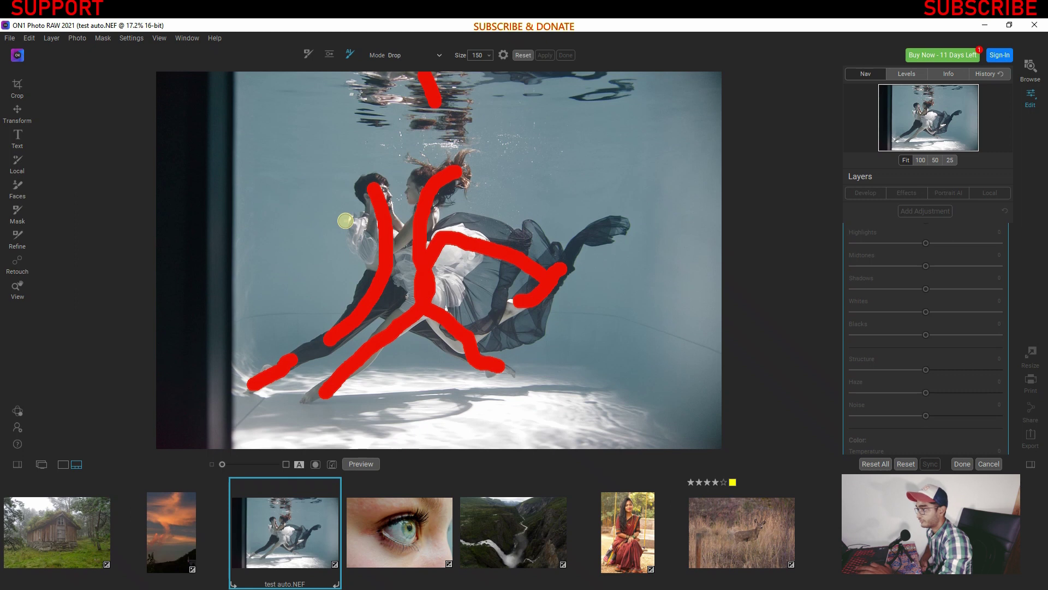
left_click(432, 215)
left_click(357, 225)
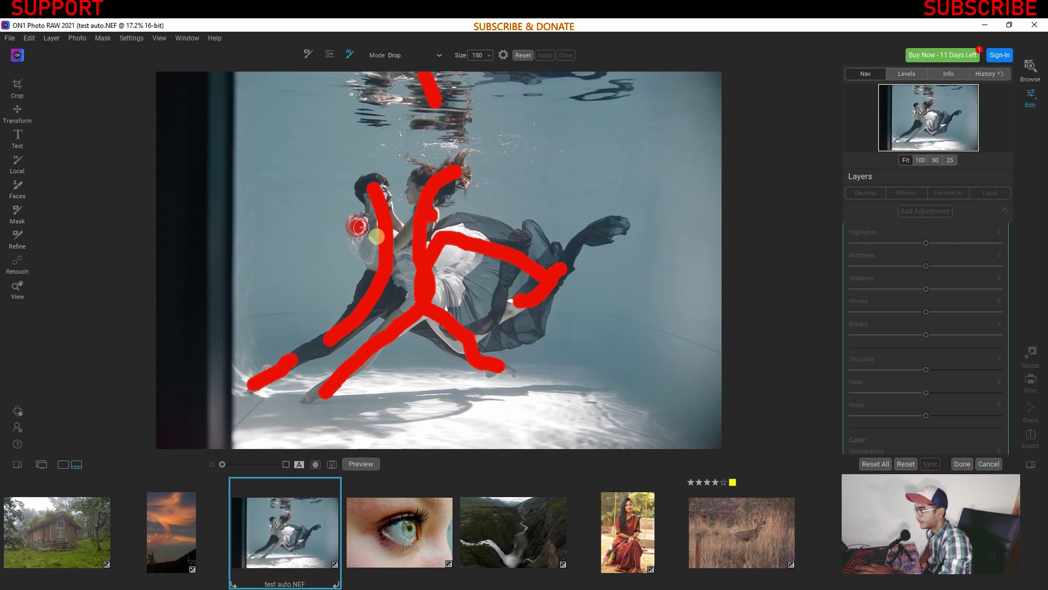
left_click_drag(453, 304, 468, 218)
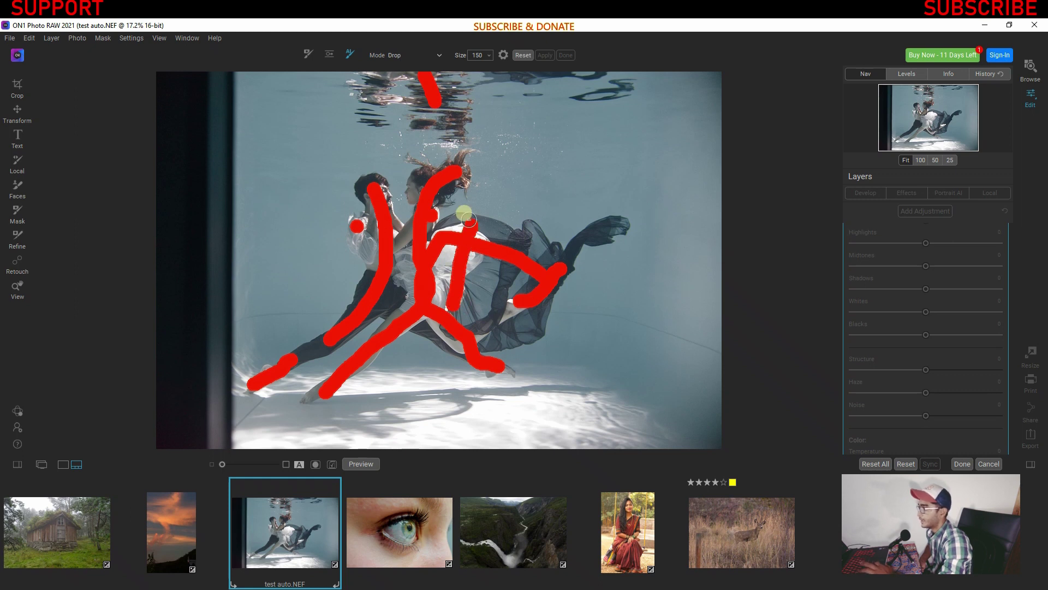
Switch the masking mode to Keep and mark the water background around the couple and the gap between their faces.
left_click(393, 55)
left_click(397, 74)
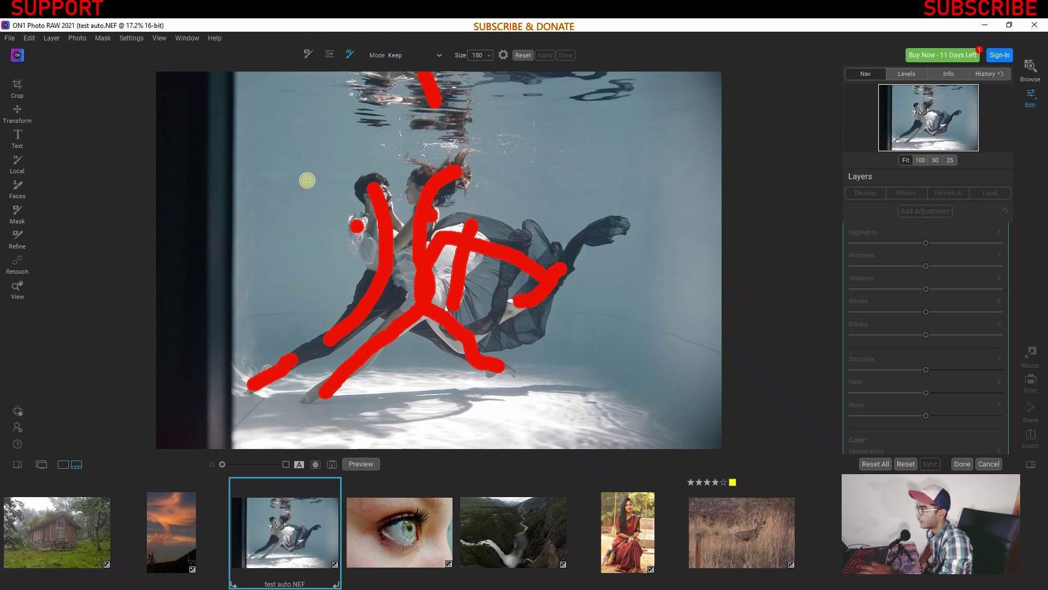
mouse_move(308, 180)
left_mouse_down()
mouse_move(359, 136)
mouse_move(493, 124)
mouse_move(571, 143)
mouse_move(701, 241)
mouse_move(702, 273)
mouse_move(667, 368)
mouse_move(623, 400)
mouse_move(551, 406)
mouse_move(534, 396)
mouse_move(476, 416)
mouse_move(416, 355)
mouse_move(362, 417)
mouse_move(284, 433)
mouse_move(262, 416)
mouse_move(334, 361)
left_mouse_up()
mouse_move(249, 353)
left_mouse_down()
mouse_move(297, 301)
mouse_move(312, 213)
mouse_move(185, 173)
mouse_move(279, 91)
mouse_move(388, 88)
left_mouse_up()
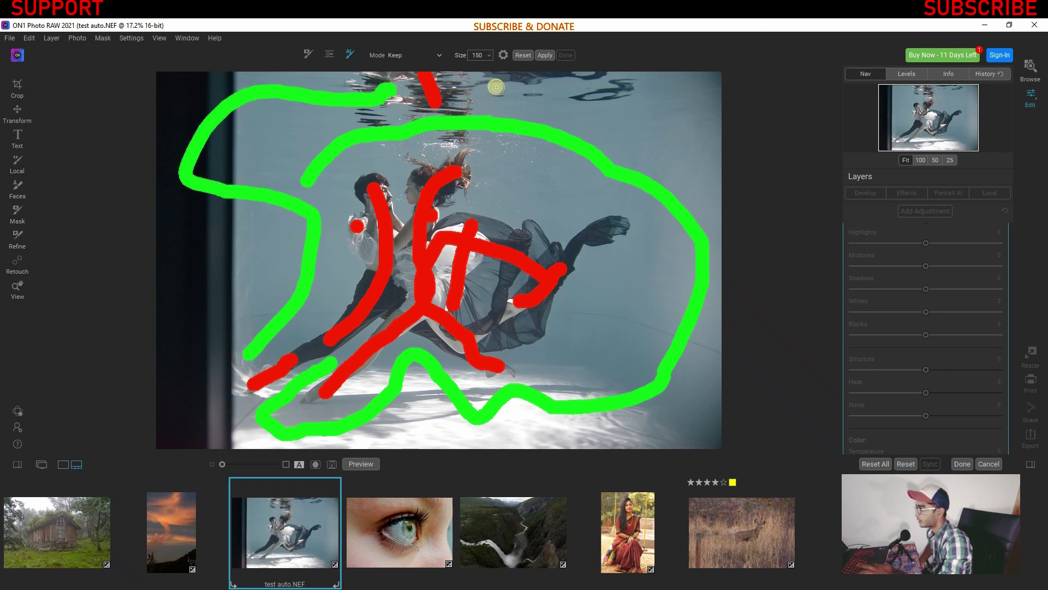
mouse_move(481, 82)
left_mouse_down()
mouse_move(688, 94)
mouse_move(719, 226)
mouse_move(710, 418)
mouse_move(689, 430)
mouse_move(607, 424)
mouse_move(533, 435)
mouse_move(445, 435)
mouse_move(391, 413)
mouse_move(284, 418)
left_mouse_up()
left_click_drag(563, 389, 637, 273)
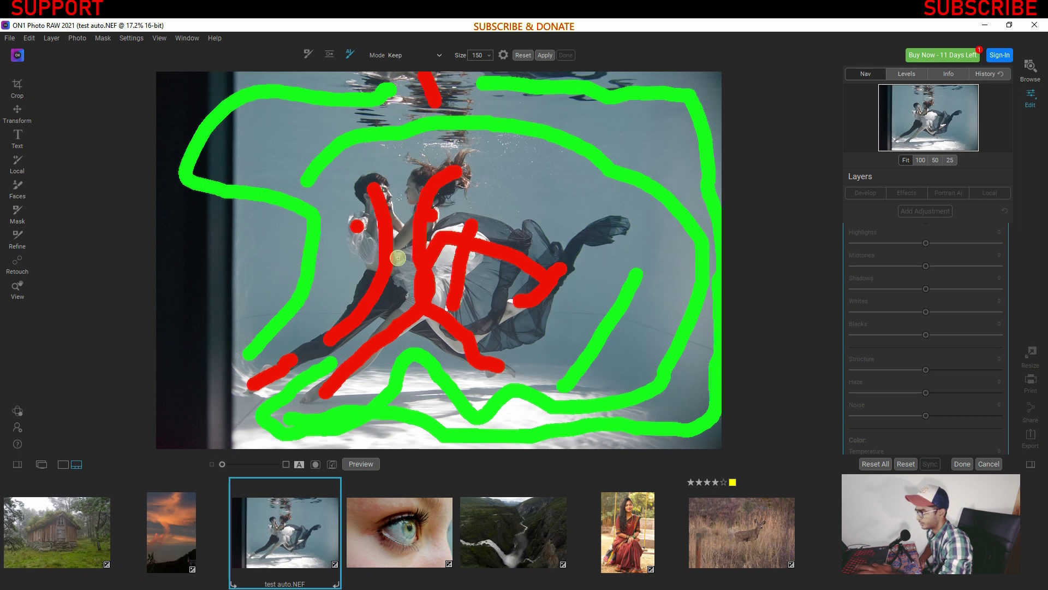
left_click(399, 192)
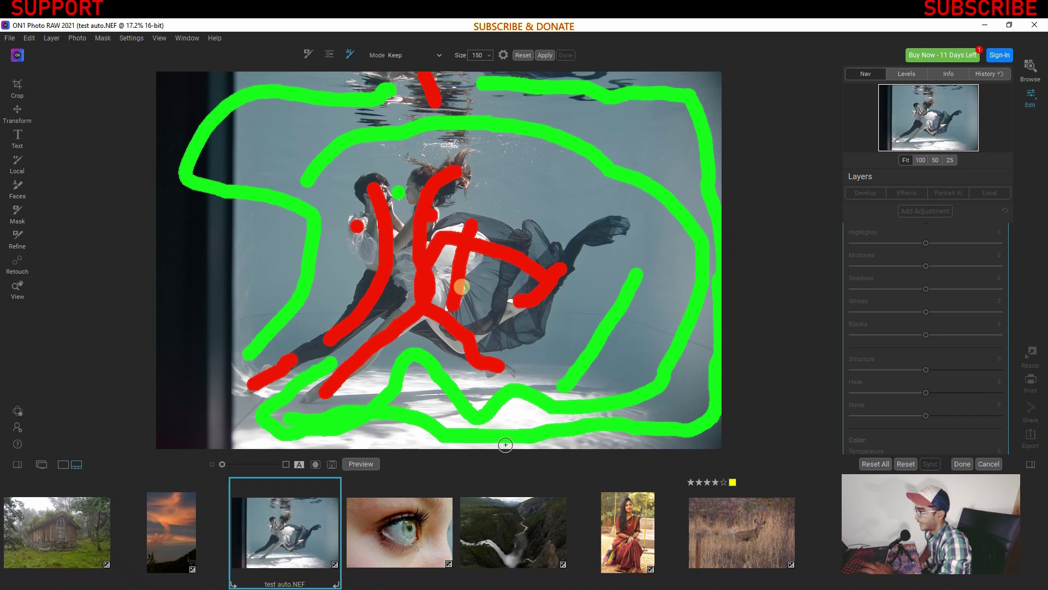
Apply the AI mask computed from the Keep and Drop strokes and finish the masking.
left_click(547, 56)
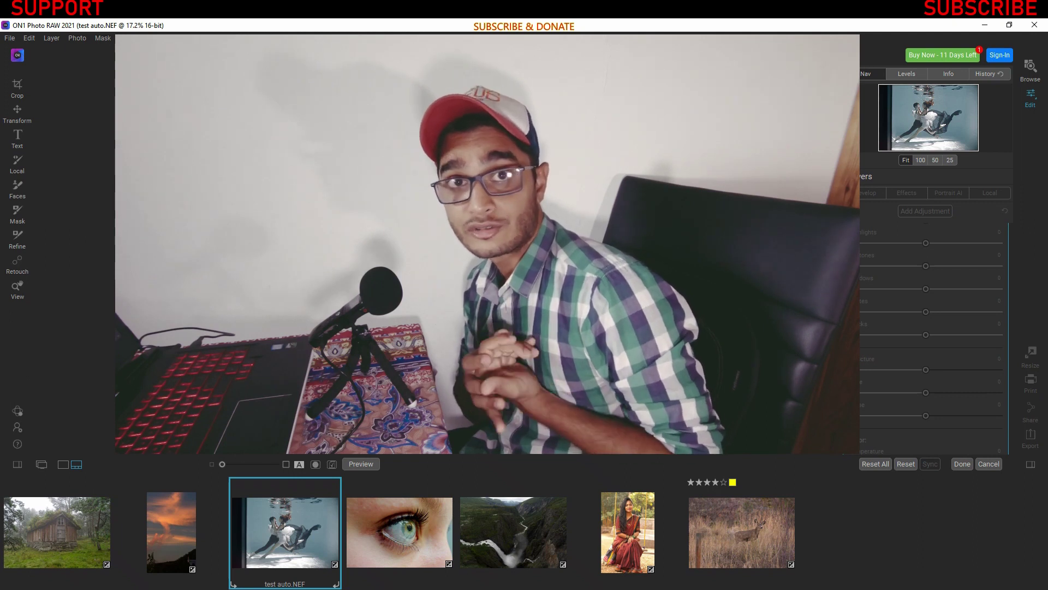
left_click(547, 56)
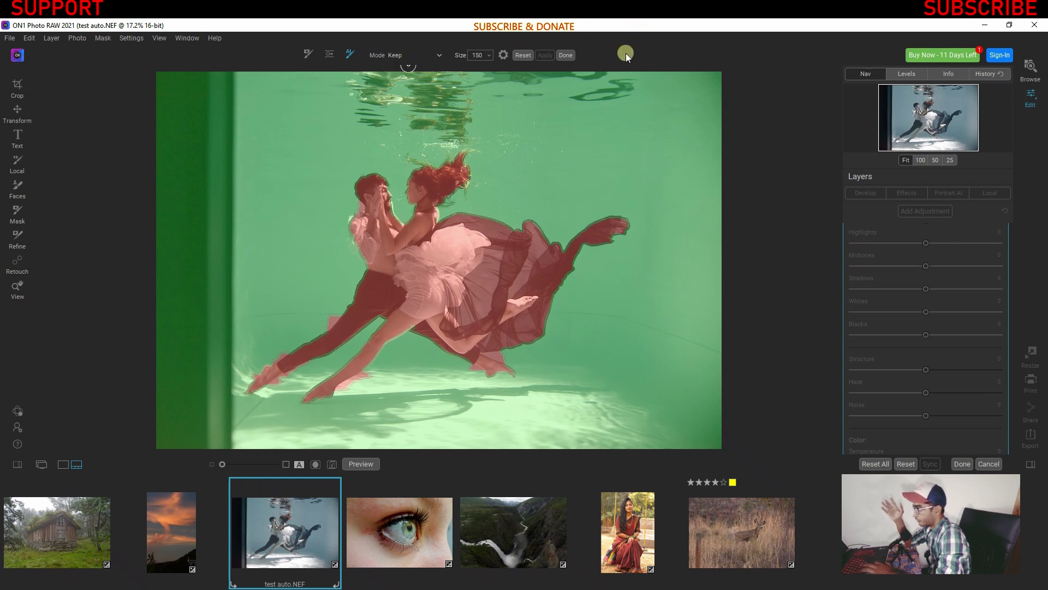
left_click(567, 51)
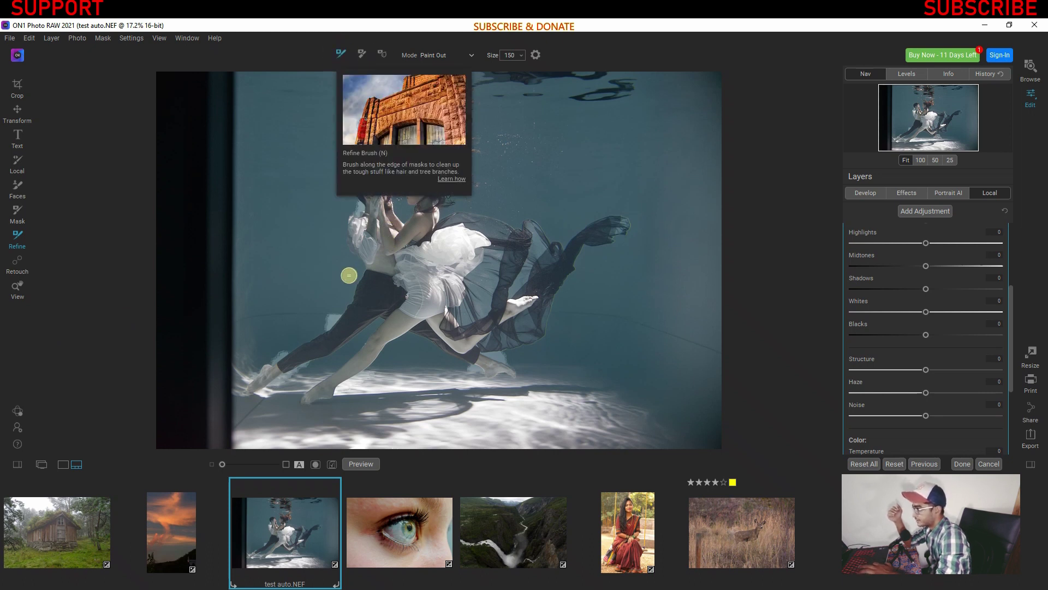
Refine the mask edge along the man's trailing leg with the Refine Brush in Paint Out mode, and display the mask alone.
mouse_move(349, 275)
left_mouse_down()
mouse_move(330, 331)
mouse_move(279, 359)
left_mouse_up()
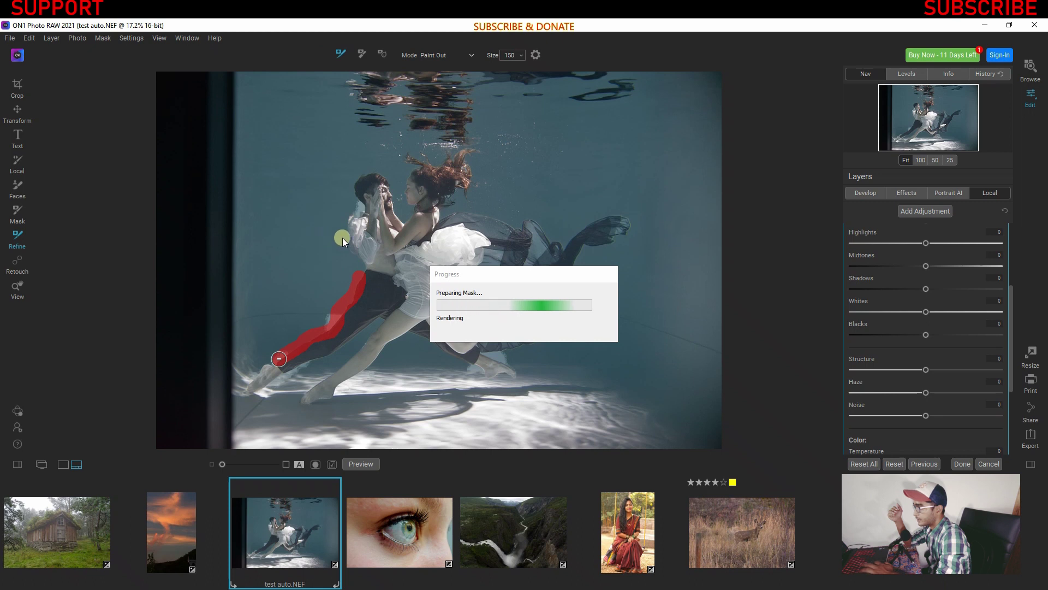
left_click(317, 466)
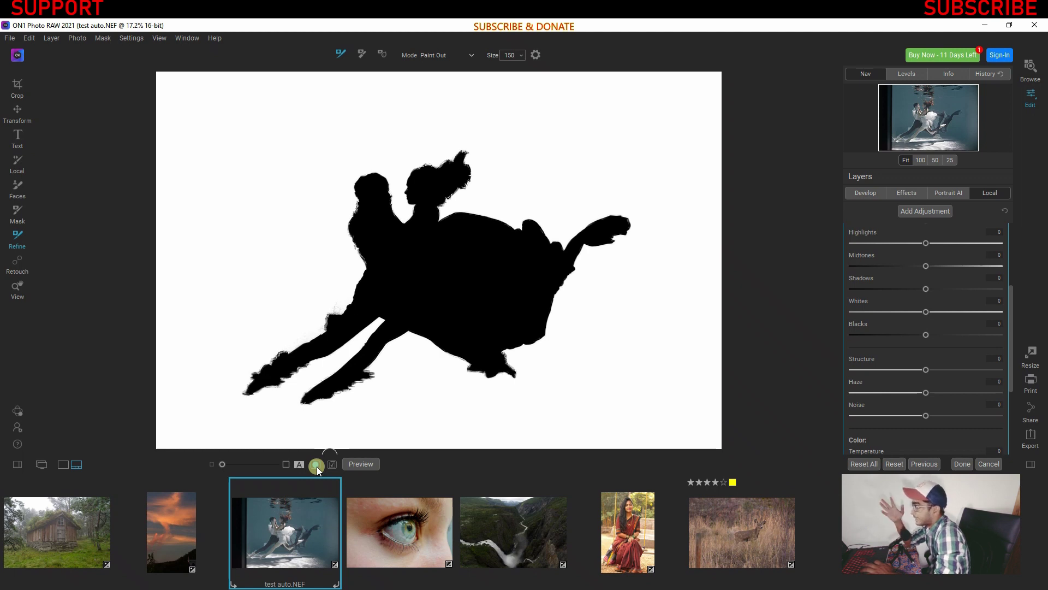
Switch to the Chisel tool with a brush size of 150, check its modes, and keep it on Remove.
left_click(364, 52)
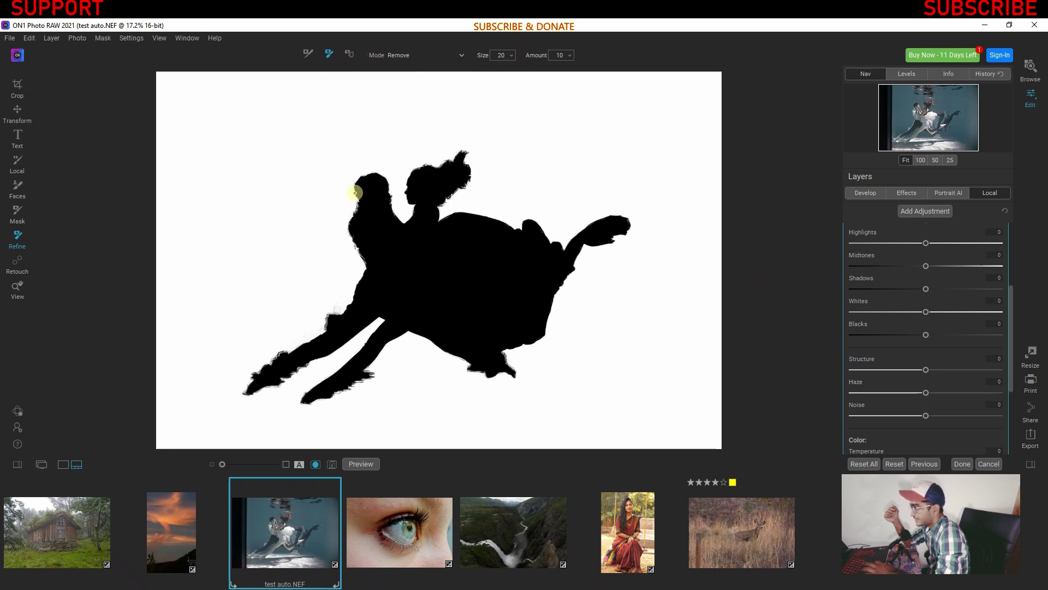
left_click(512, 53)
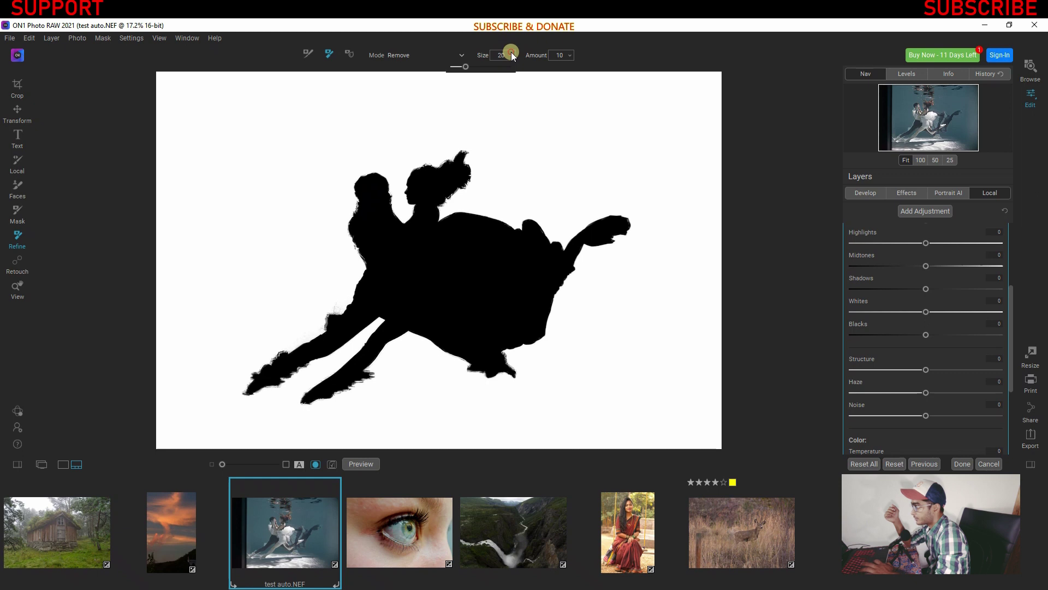
left_click(443, 55)
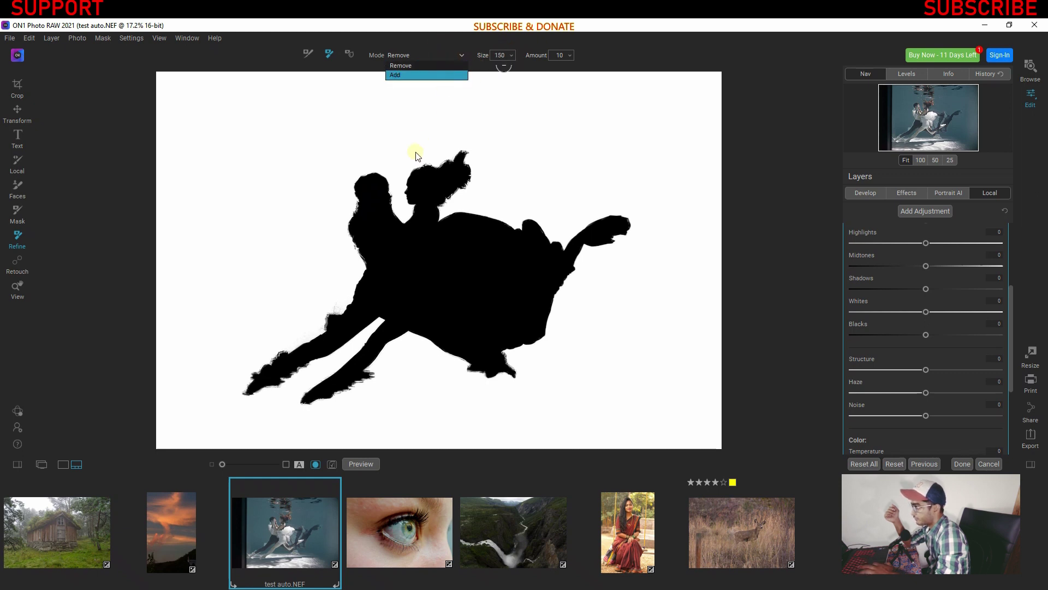
left_click(395, 66)
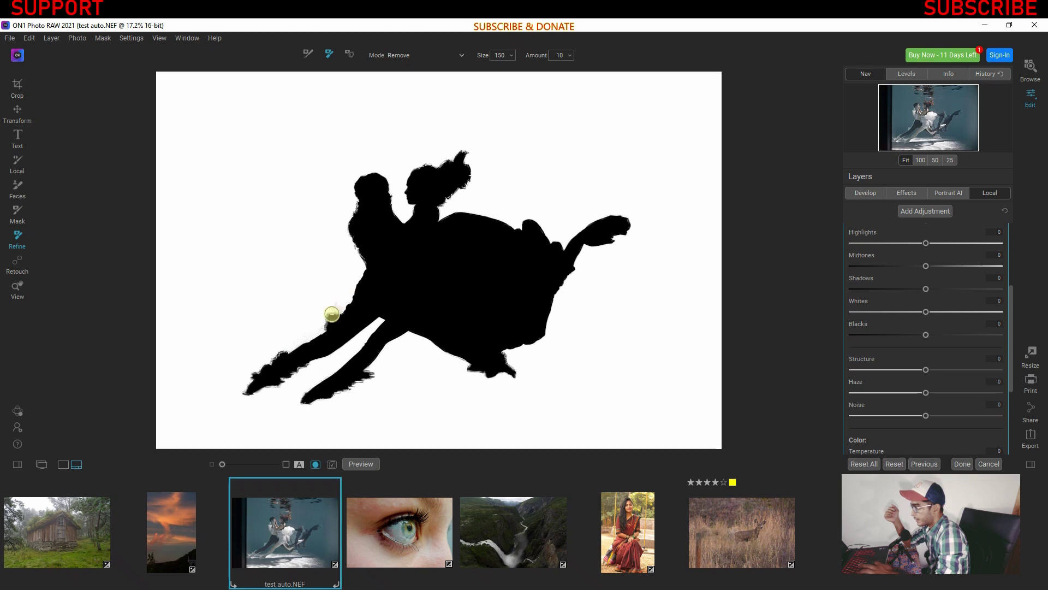
Soften the mask edge along the man's trailing lower leg with the Blur tool, and return to the normal photo view.
left_click(348, 54)
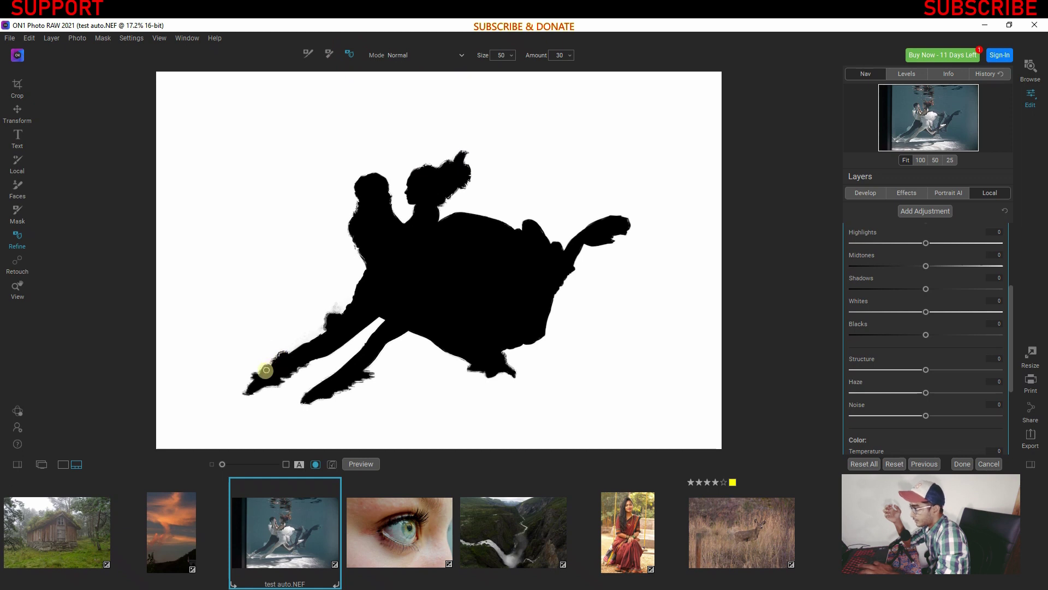
left_click_drag(264, 368, 305, 343)
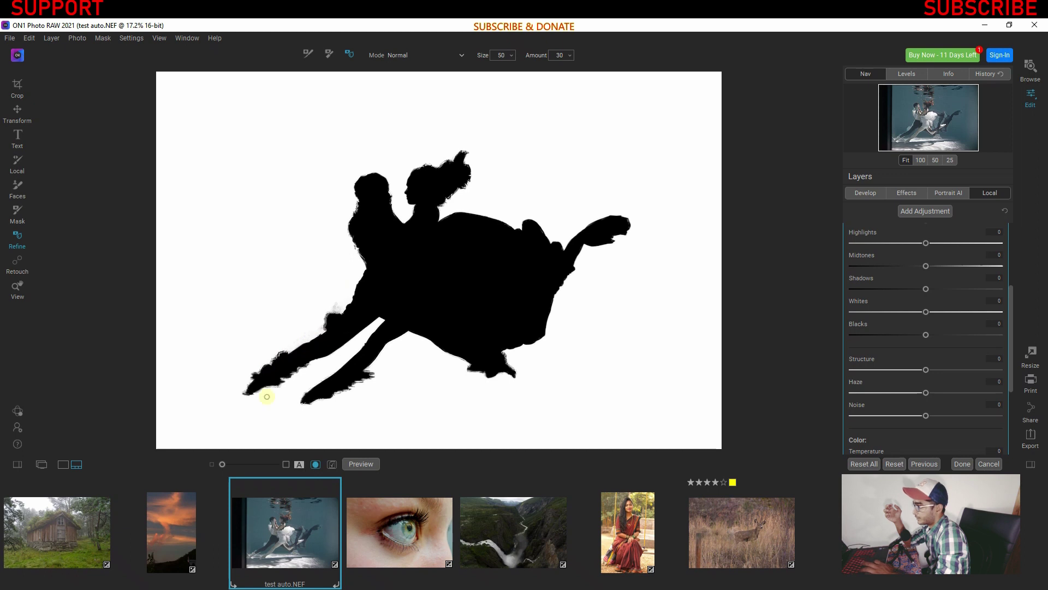
left_click(316, 465)
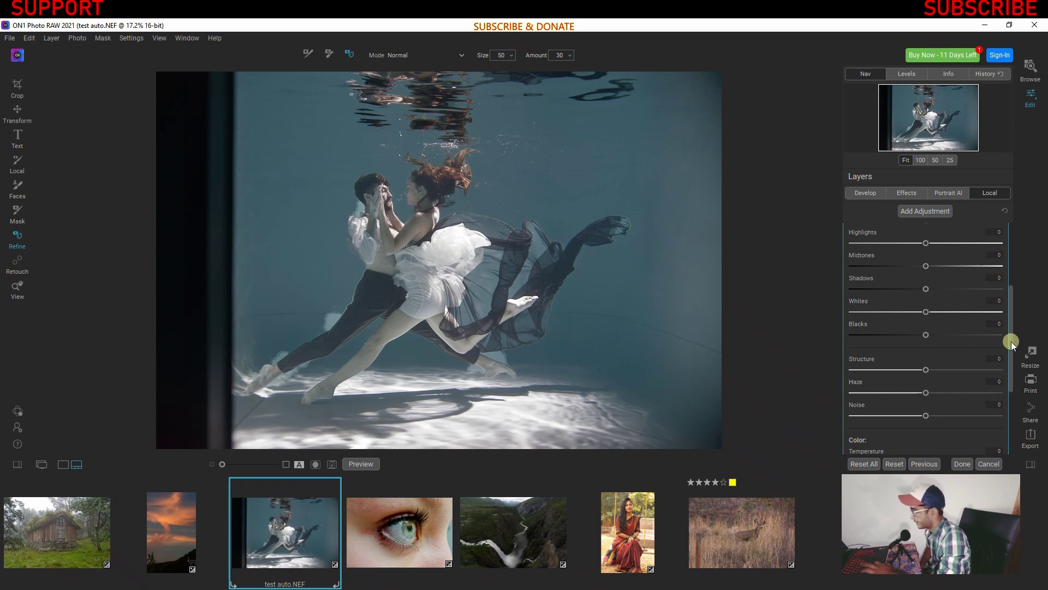
Open the adjustment's mask options, invert the mask, inspect it in mask view, and invert it back.
left_click_drag(1011, 342, 1008, 254)
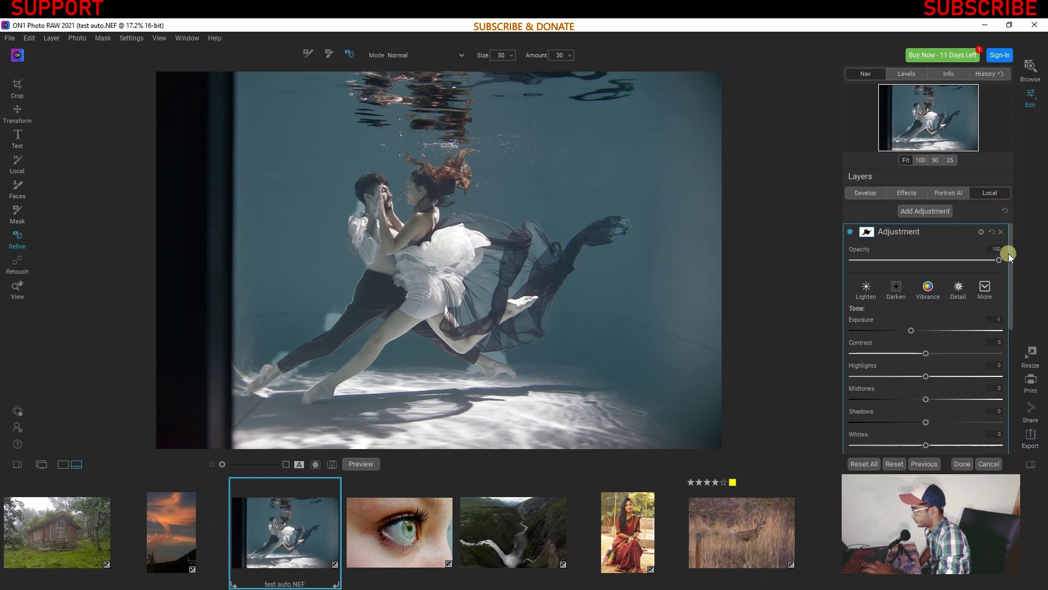
left_click(868, 233)
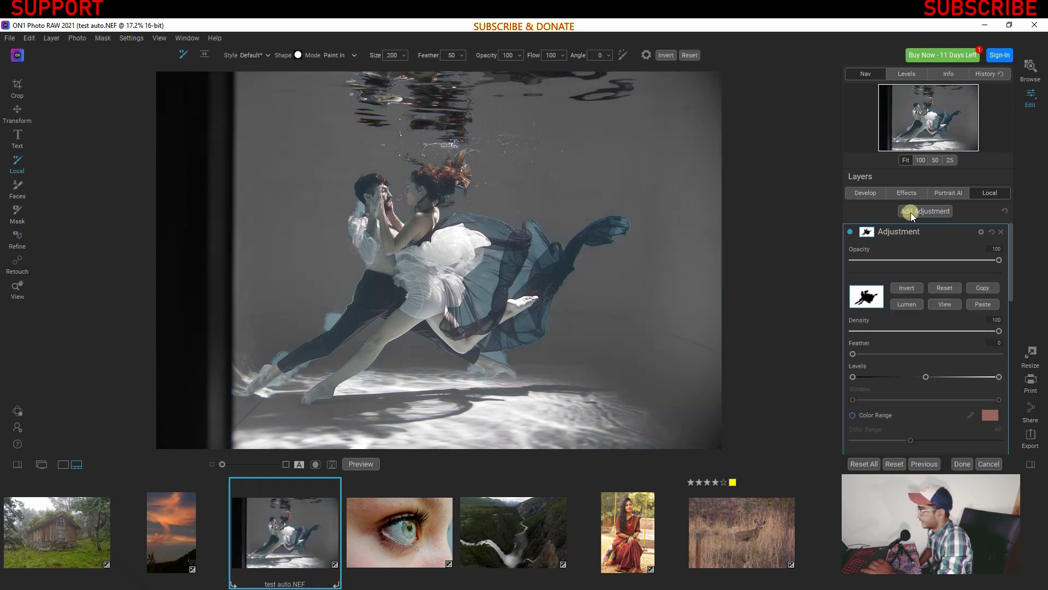
left_click(907, 287)
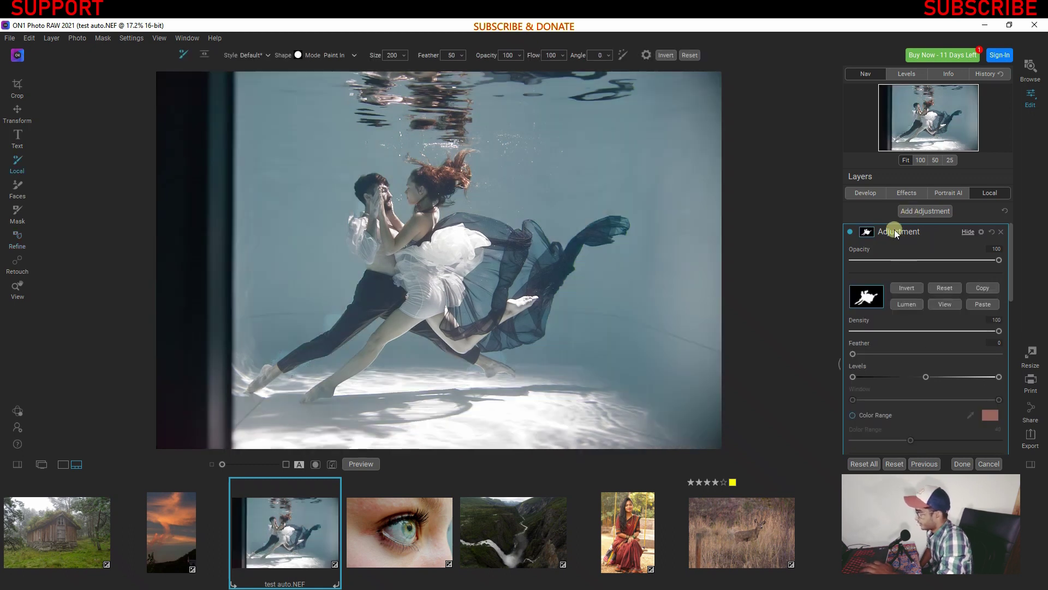
left_click(945, 303)
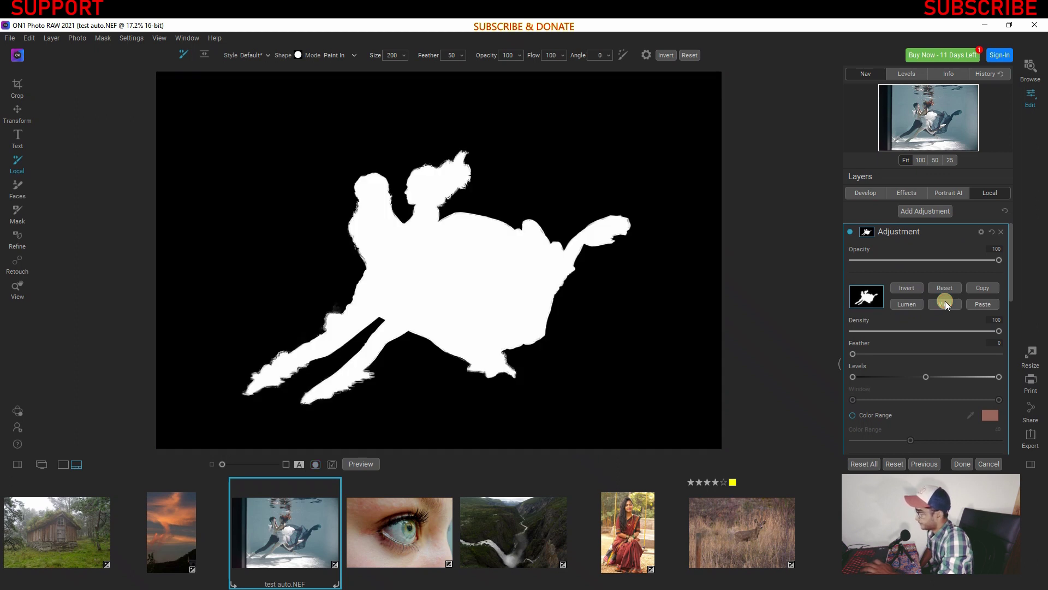
left_click(945, 302)
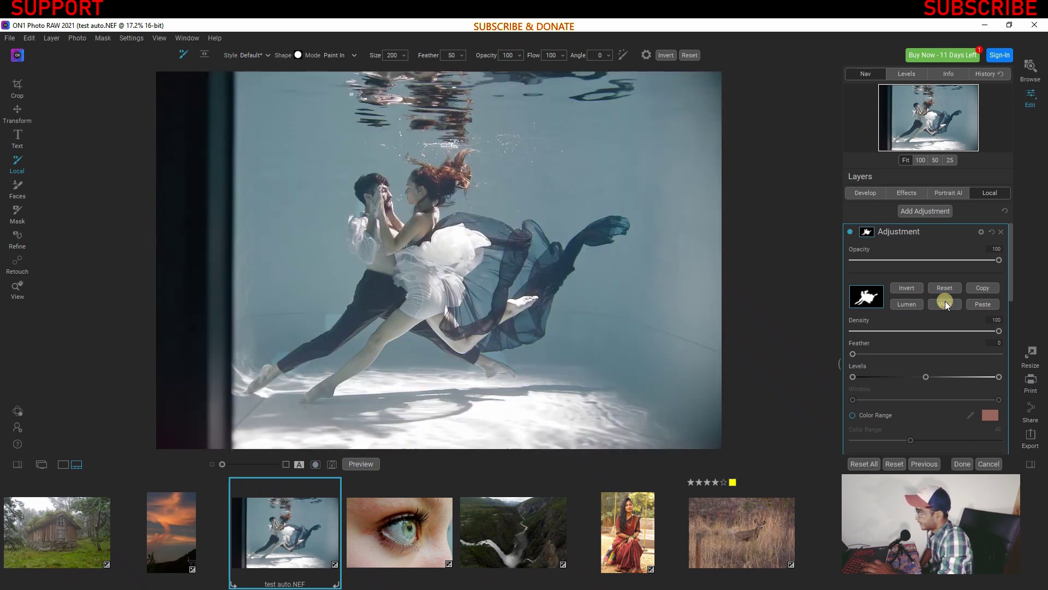
left_click(910, 288)
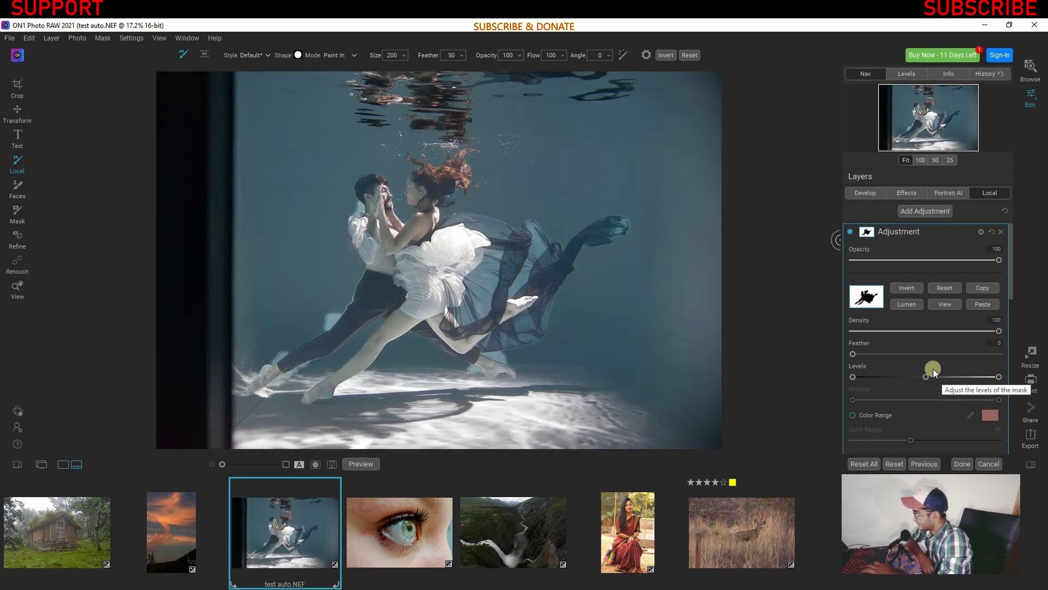
Turn off the first adjustment and modify the second adjustment's mask levels, lowering the midpoint and the white point.
left_click(849, 228)
key("z")
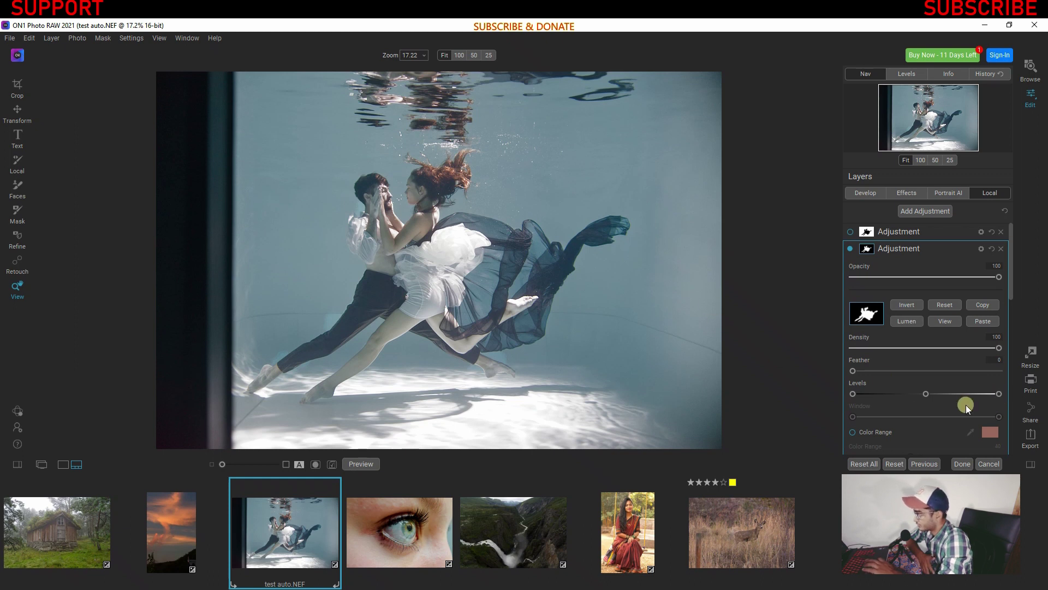
left_click(927, 394)
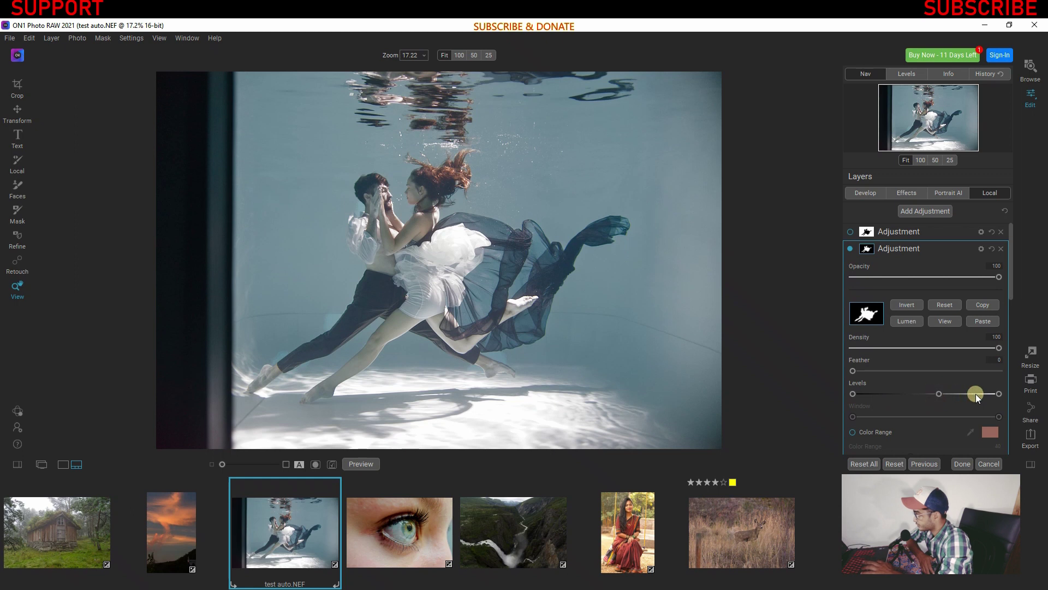
left_click_drag(972, 392, 887, 394)
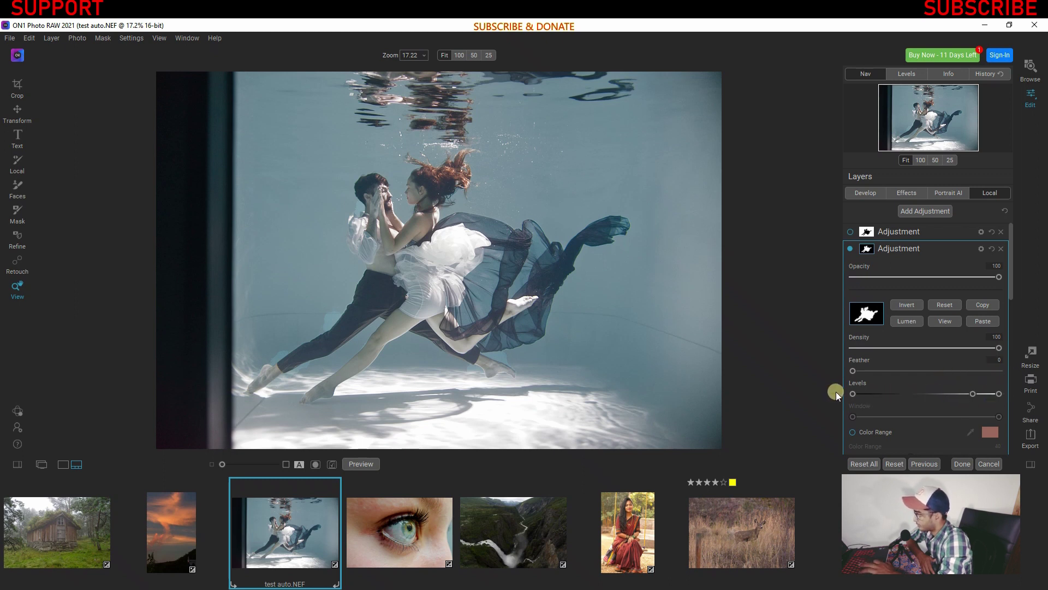
left_click_drag(972, 394, 890, 394)
left_click_drag(994, 394, 960, 395)
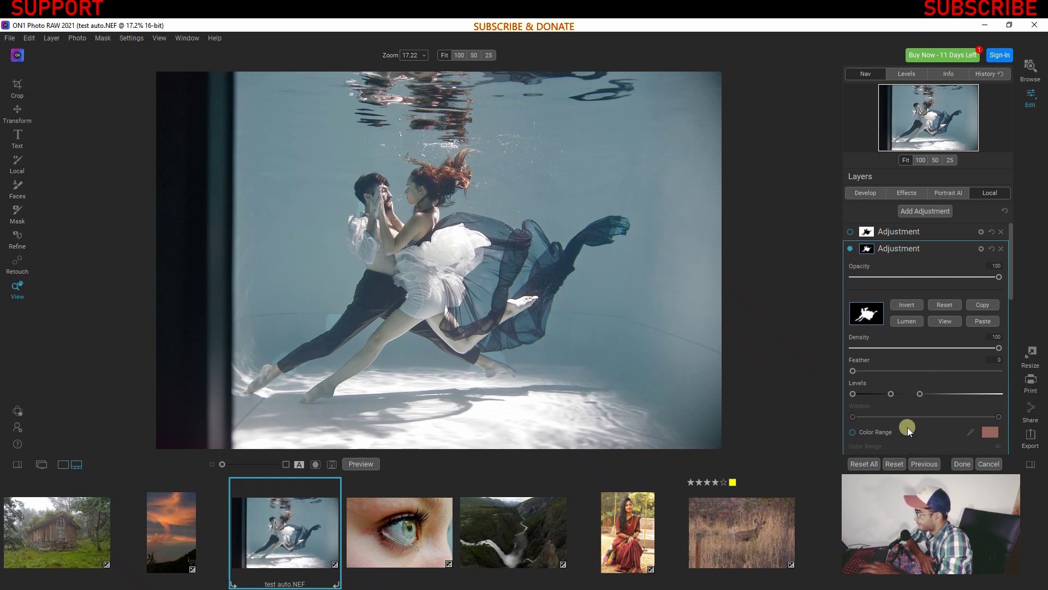
Enable Color Range on the second adjustment's mask and sample the white of the woman's dress.
scroll(905, 431, "down", 3)
left_click(853, 310)
left_click(971, 310)
left_click(447, 242)
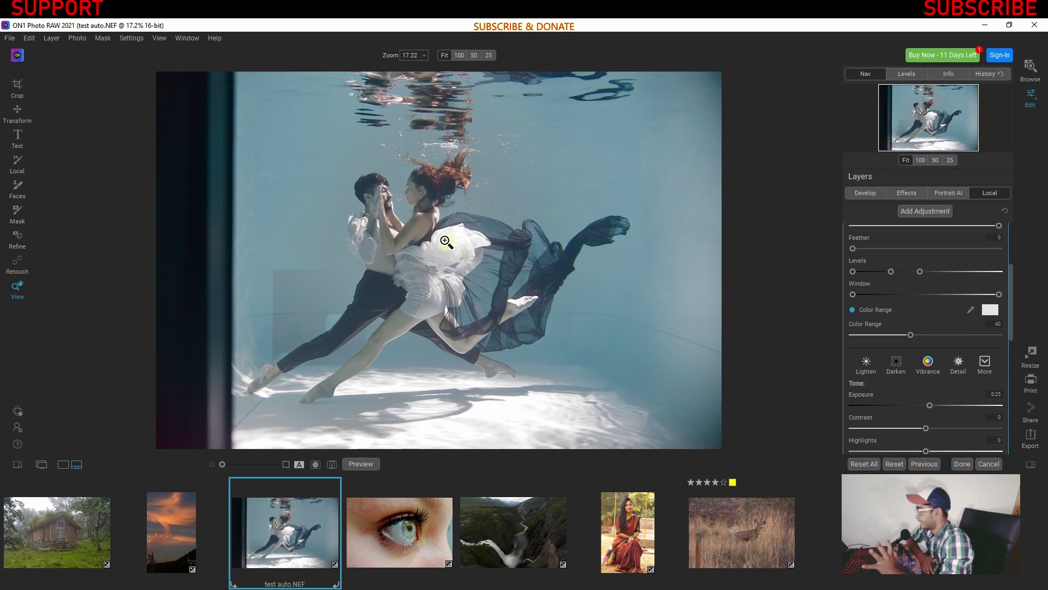
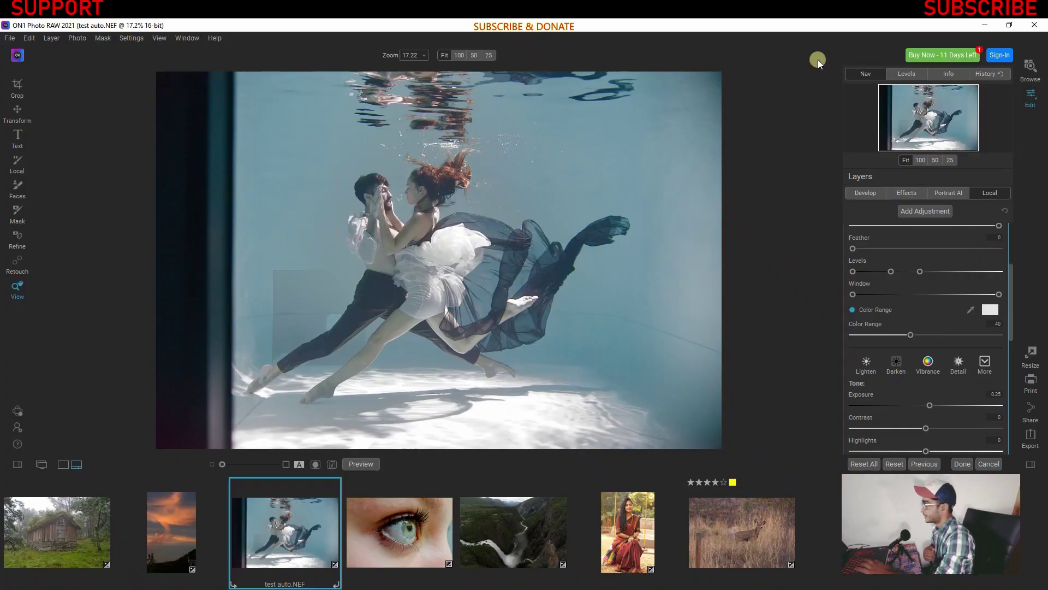
Show the Effects filters available for the underwater photo and close the list without adding one.
left_click(906, 193)
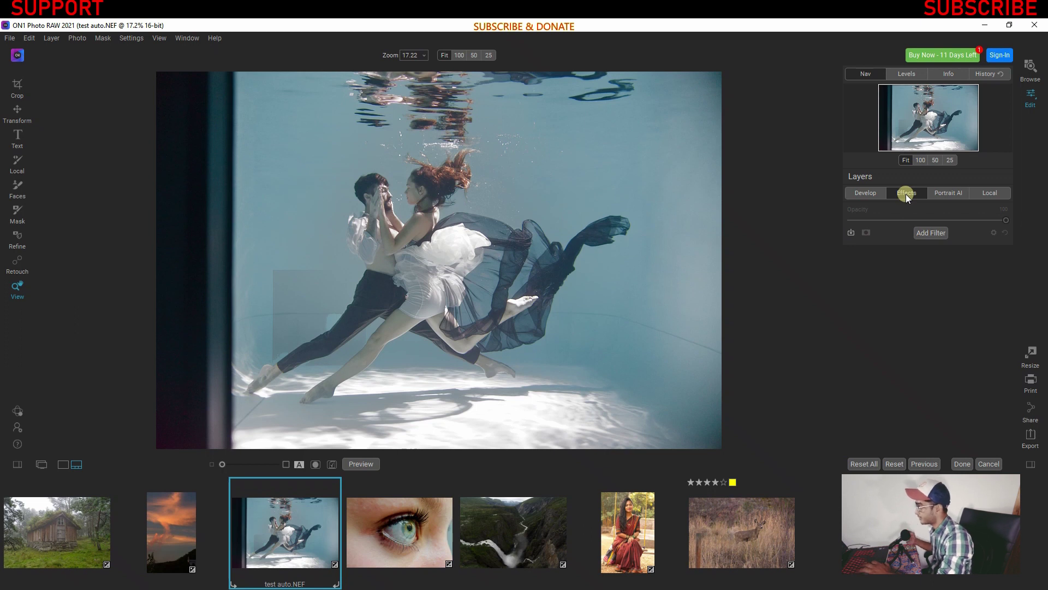
left_click(919, 233)
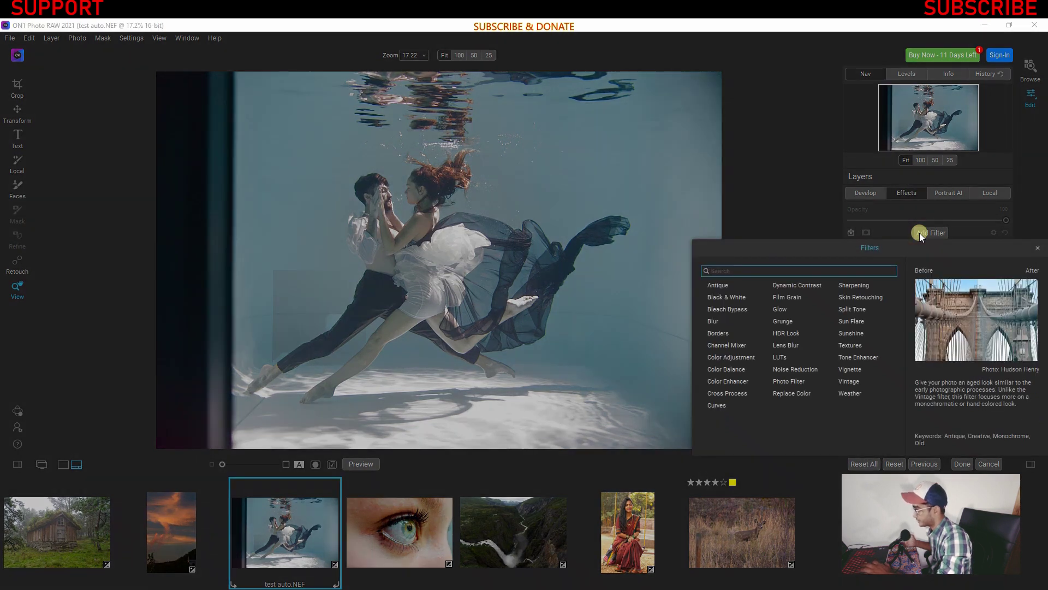
left_click(57, 533)
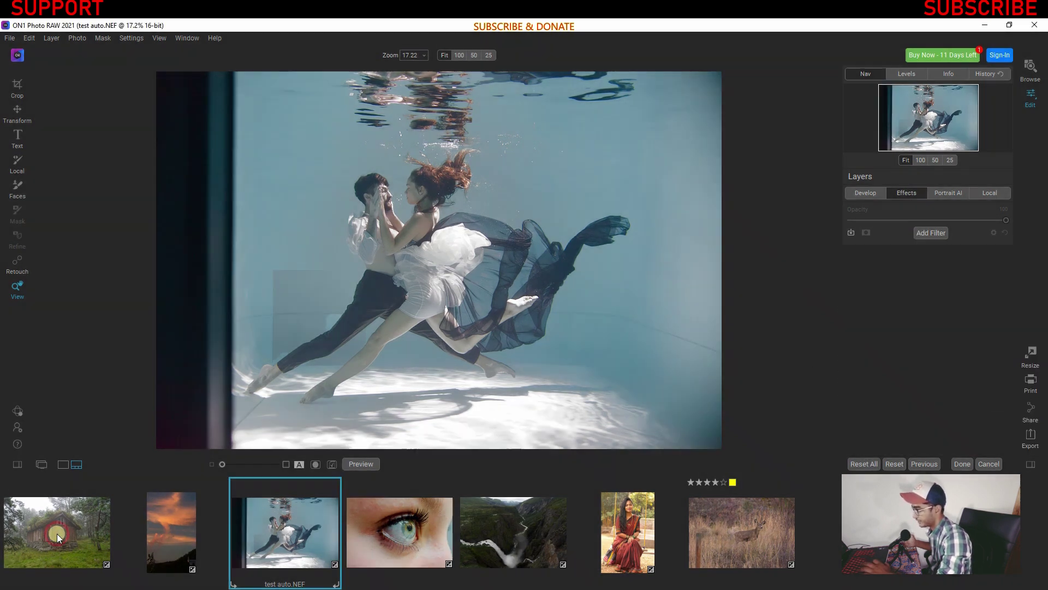
Open test landscape.ARW and apply the Auto tone correction in its Develop settings.
left_click(494, 551)
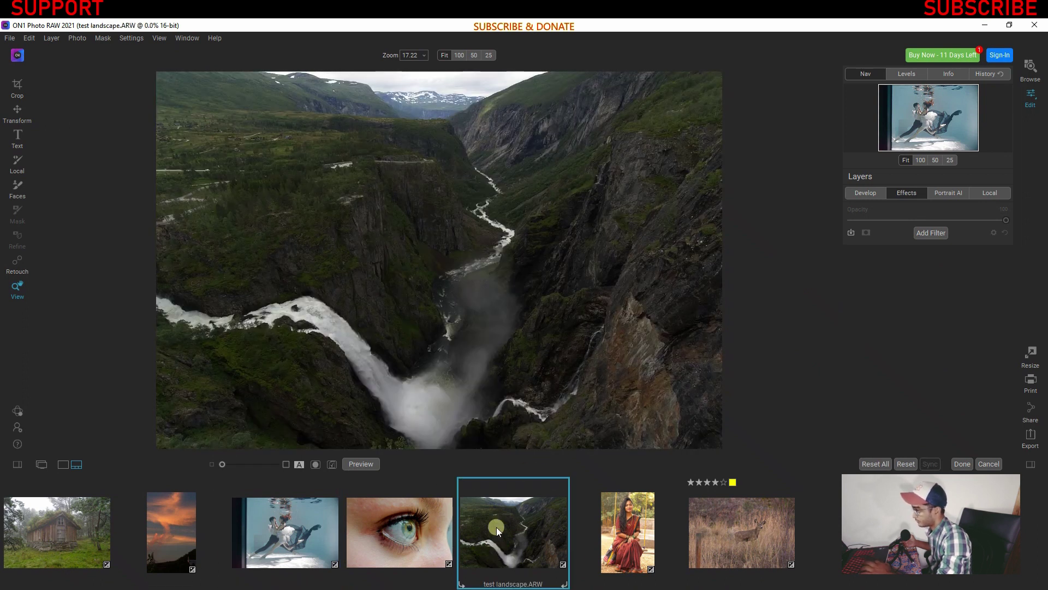
left_click(858, 194)
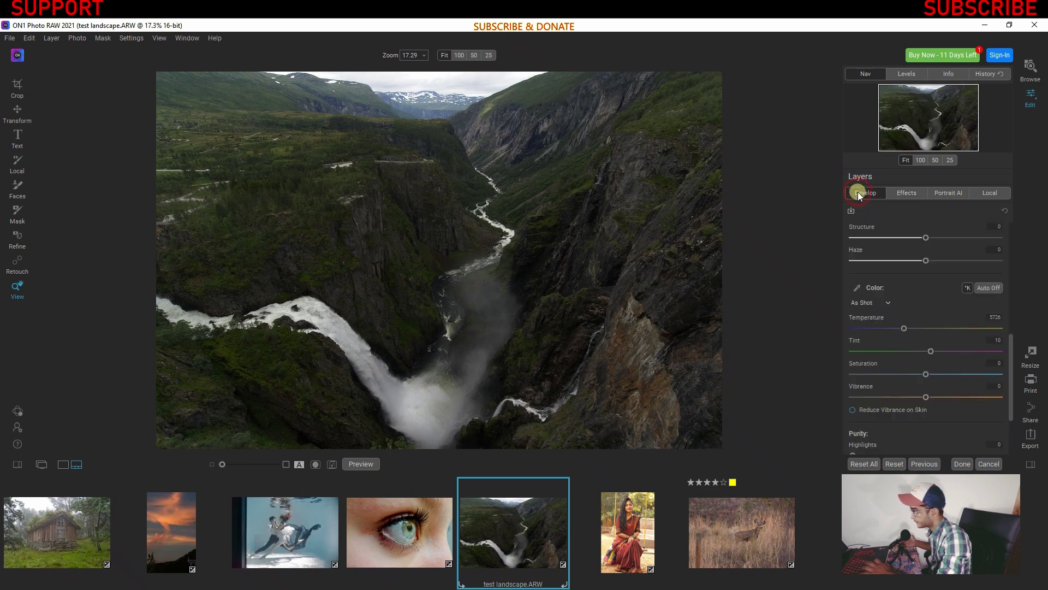
scroll(971, 290, "up", 5)
left_click(981, 285)
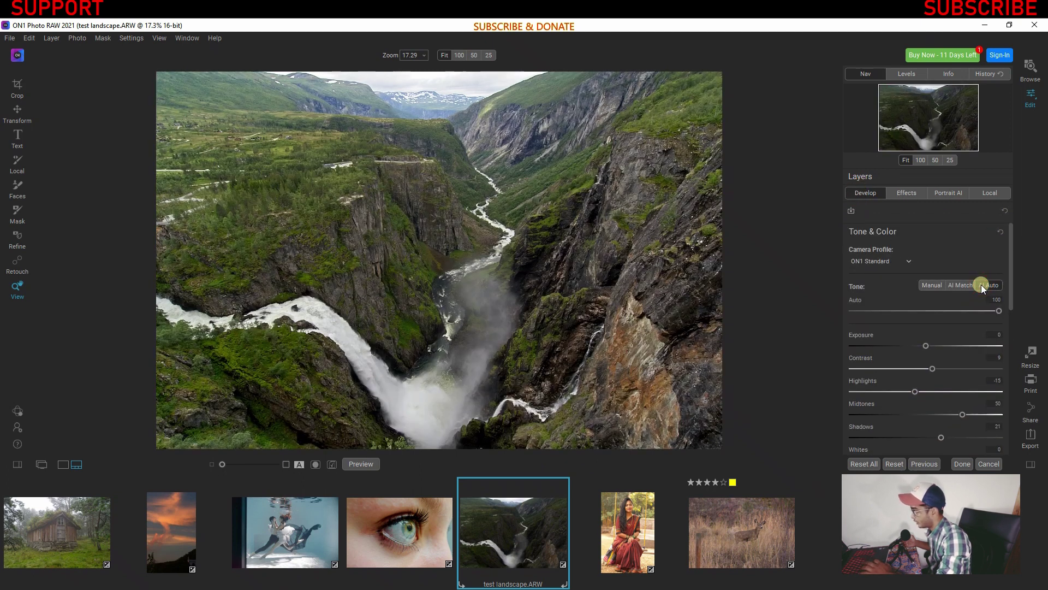
Add an HDR Look filter to the landscape, try its Surreal preset, and apply the Glow preset.
left_click(896, 196)
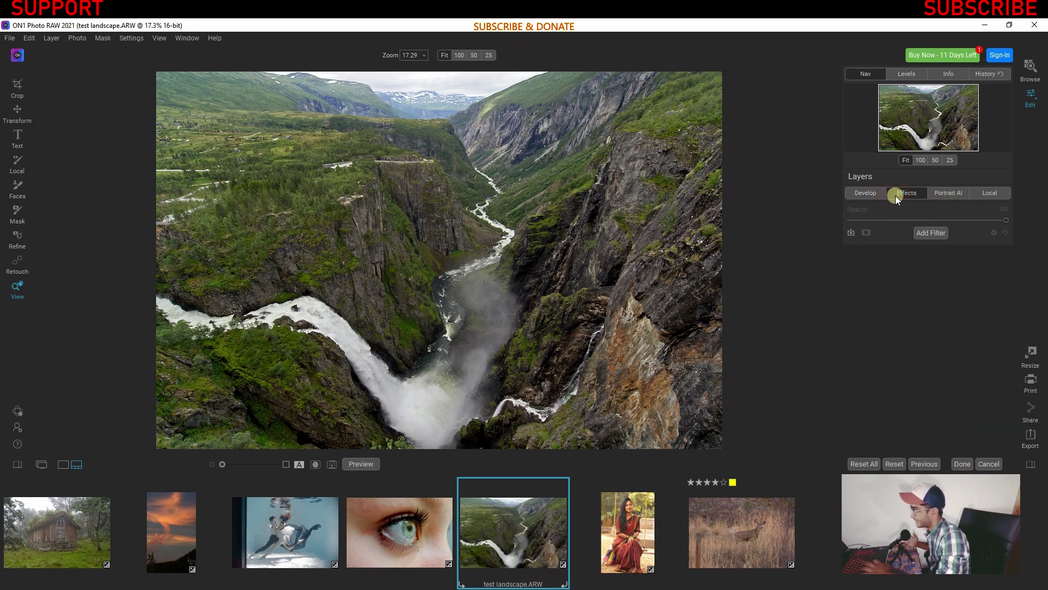
left_click(926, 232)
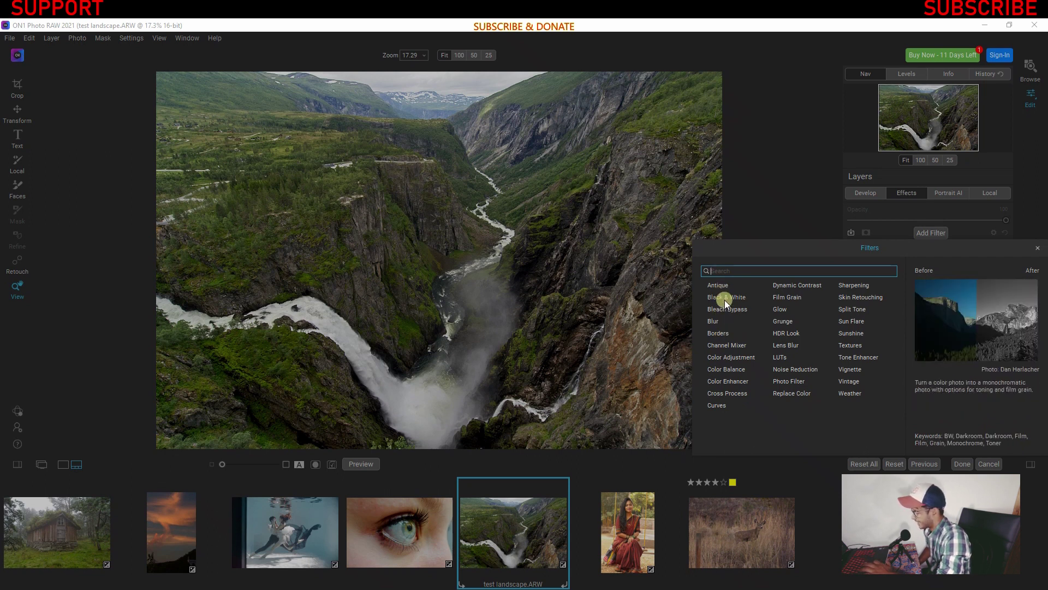
left_click(782, 334)
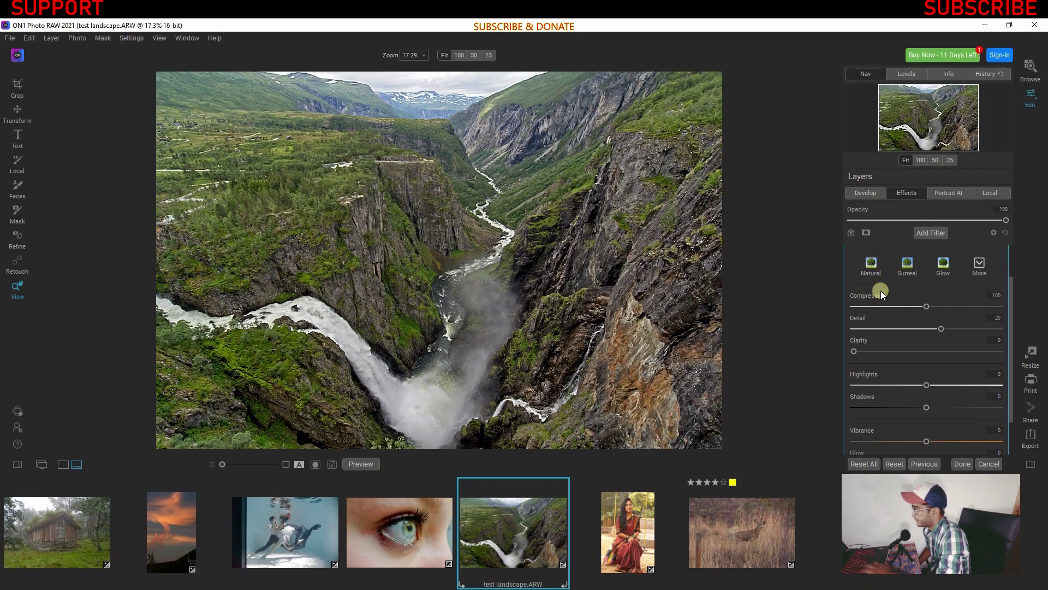
left_click(906, 268)
left_click(945, 268)
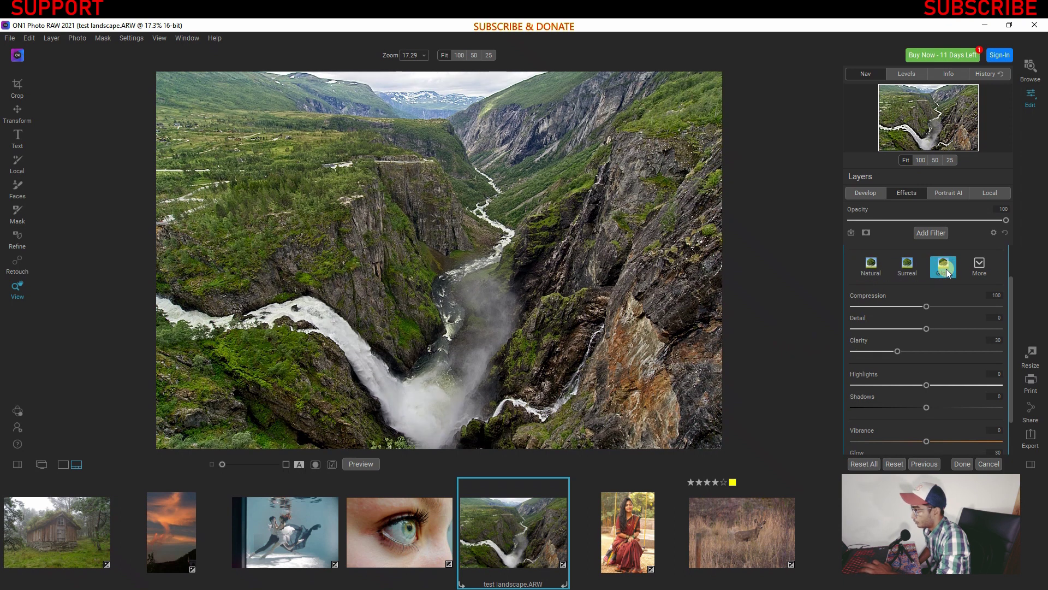
Show the Effects blending options and examine the Apply To choices, leaving All selected.
left_click(992, 232)
left_click(915, 283)
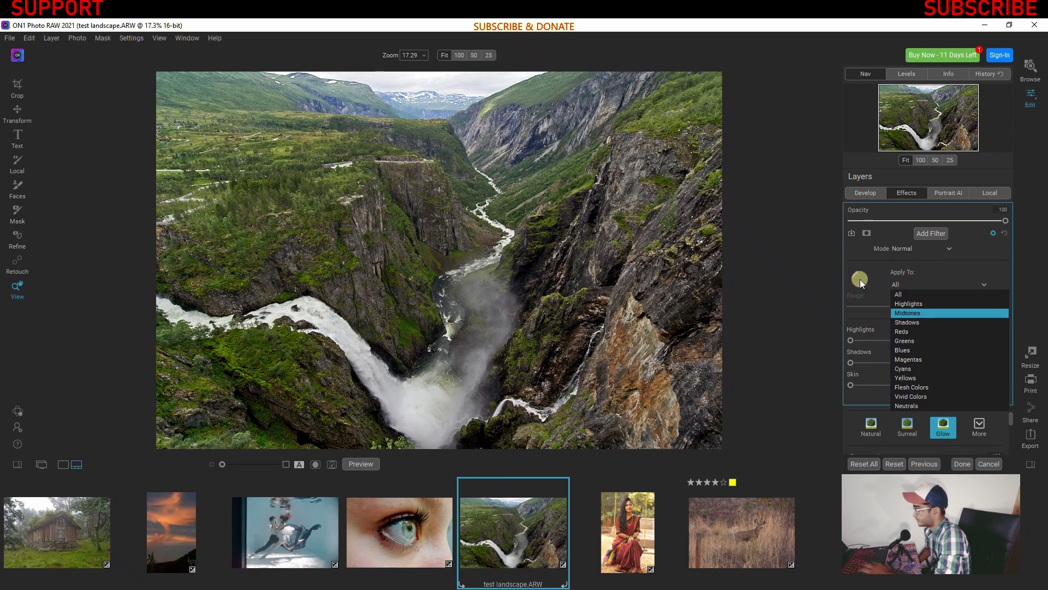
left_click(960, 257)
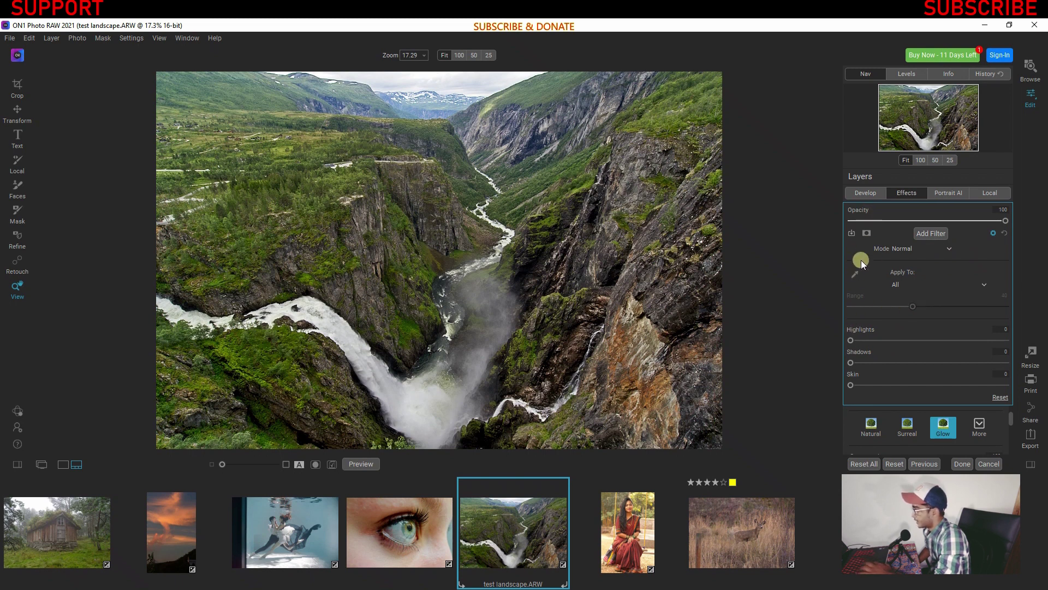
Add a Color Balance filter to the landscape photo.
left_click(923, 235)
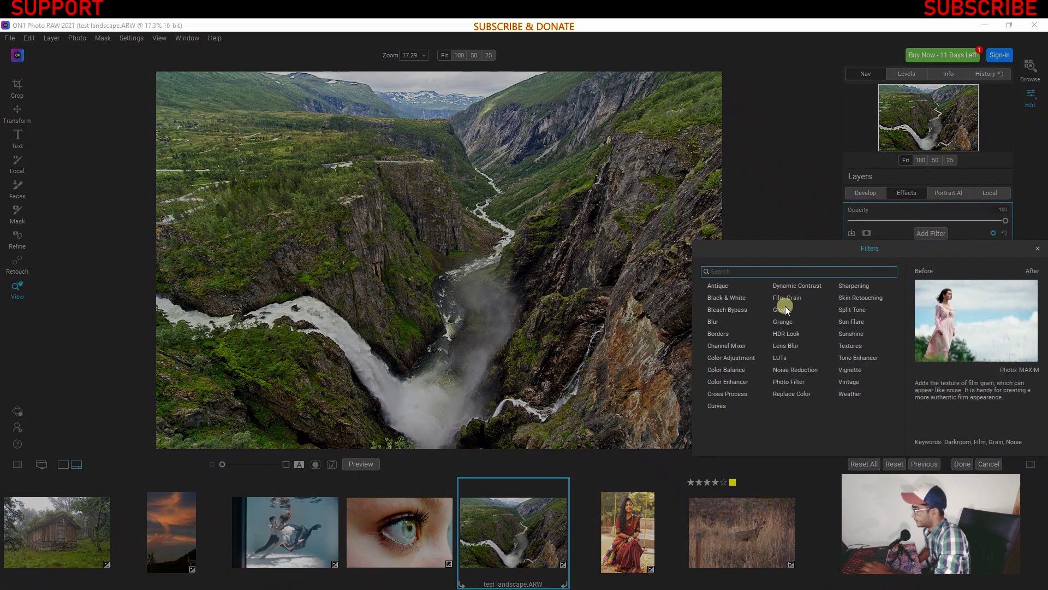
left_click(719, 368)
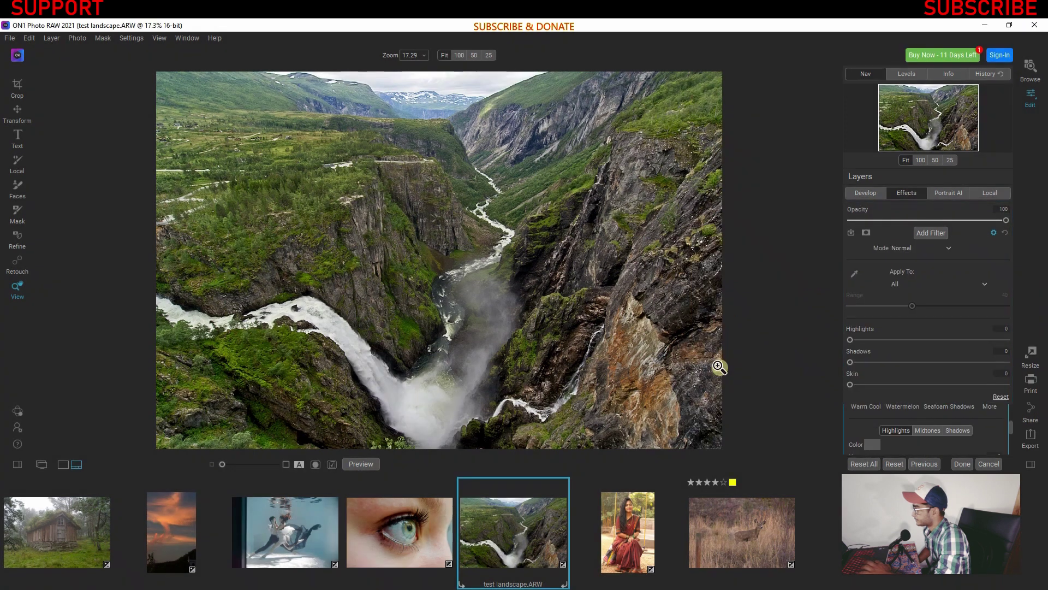
Hide the overall Effects blending options and set the Color Balance highlights amount to 87.
scroll(900, 417, "down", 5)
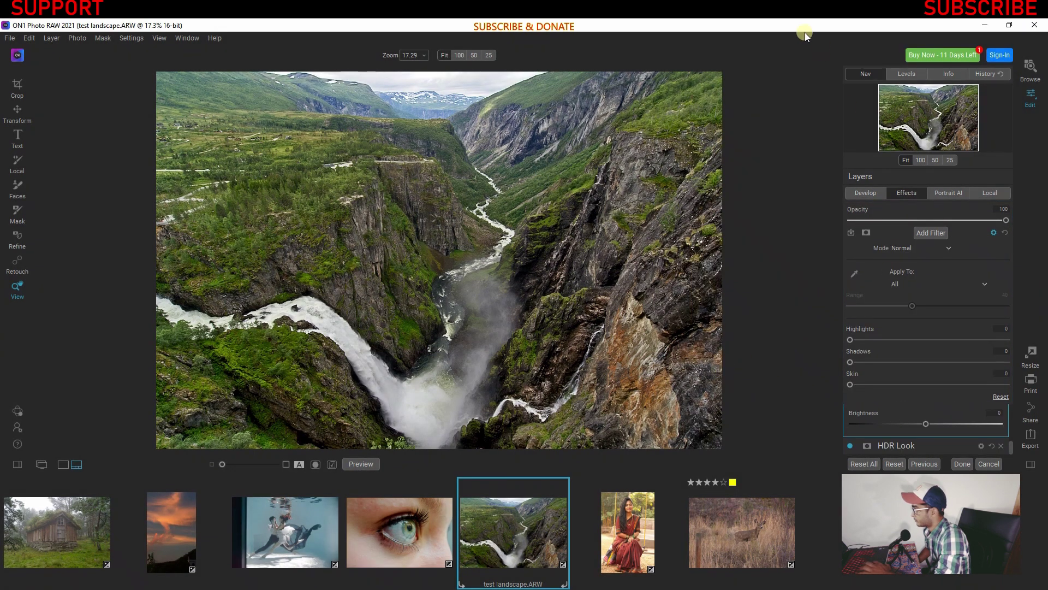
left_click(995, 232)
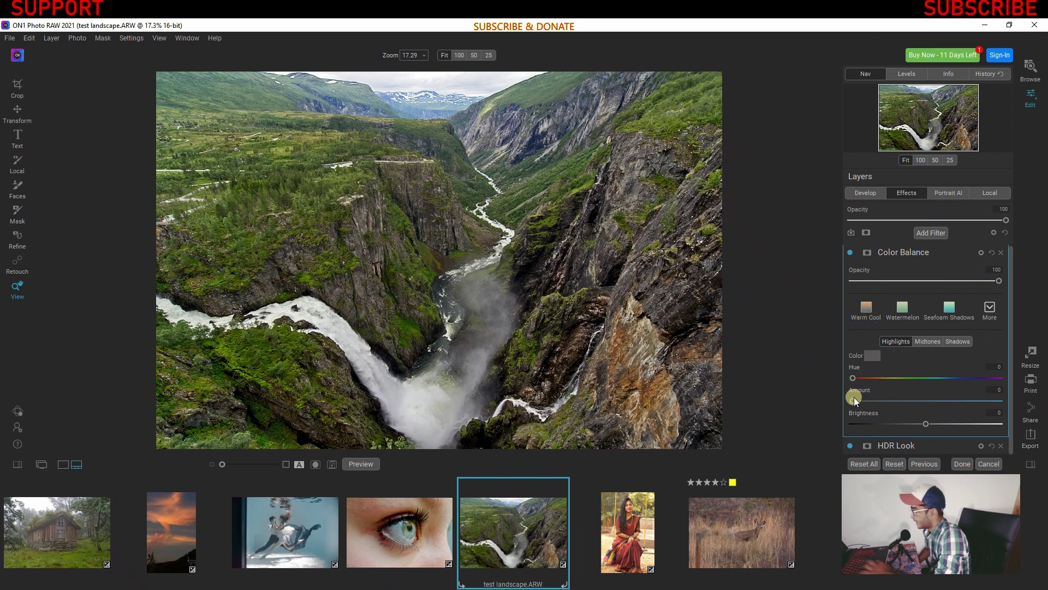
left_click_drag(854, 402, 979, 393)
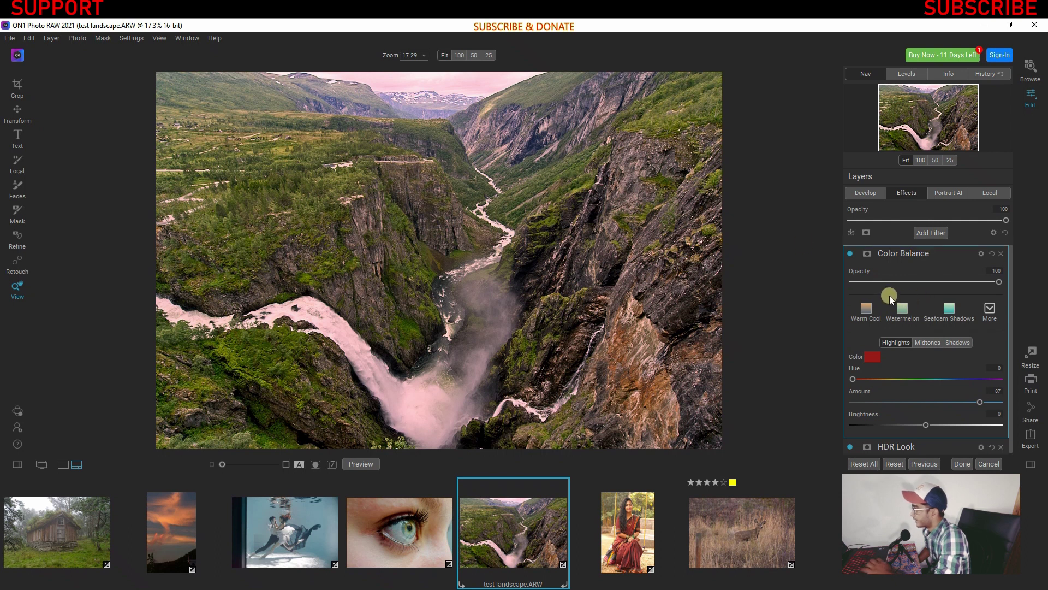
Show Color Balance's own blending options, limit it to Greens, and sample the orange rock as a custom target color.
left_click(982, 253)
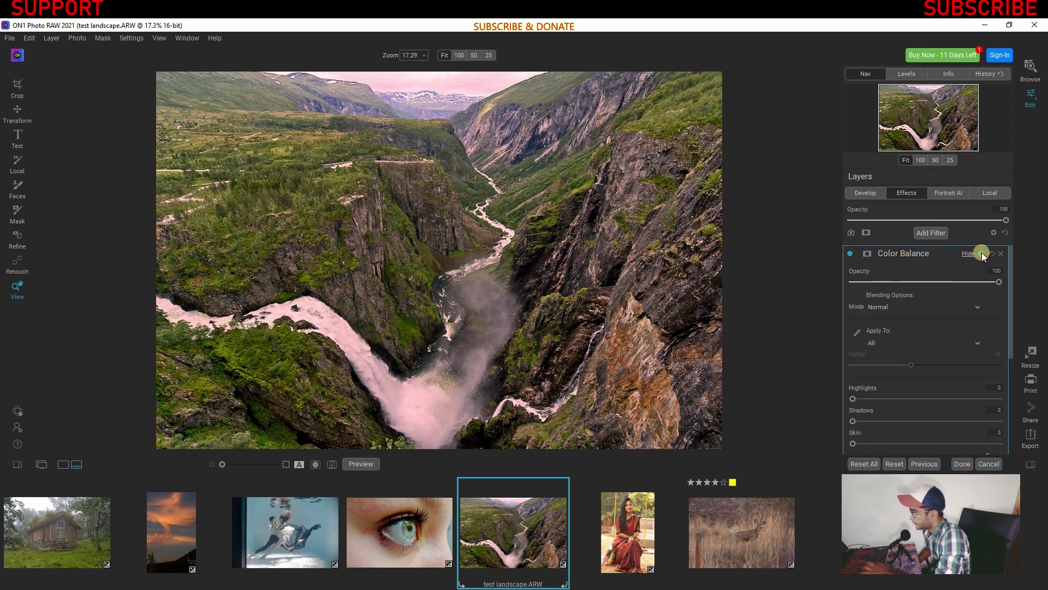
left_click(888, 346)
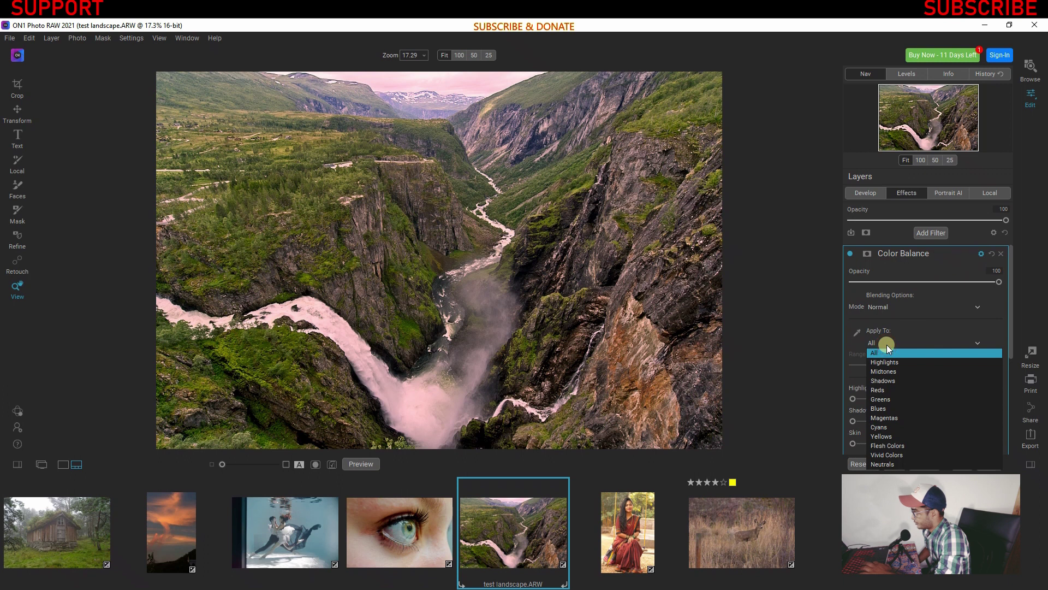
left_click(879, 401)
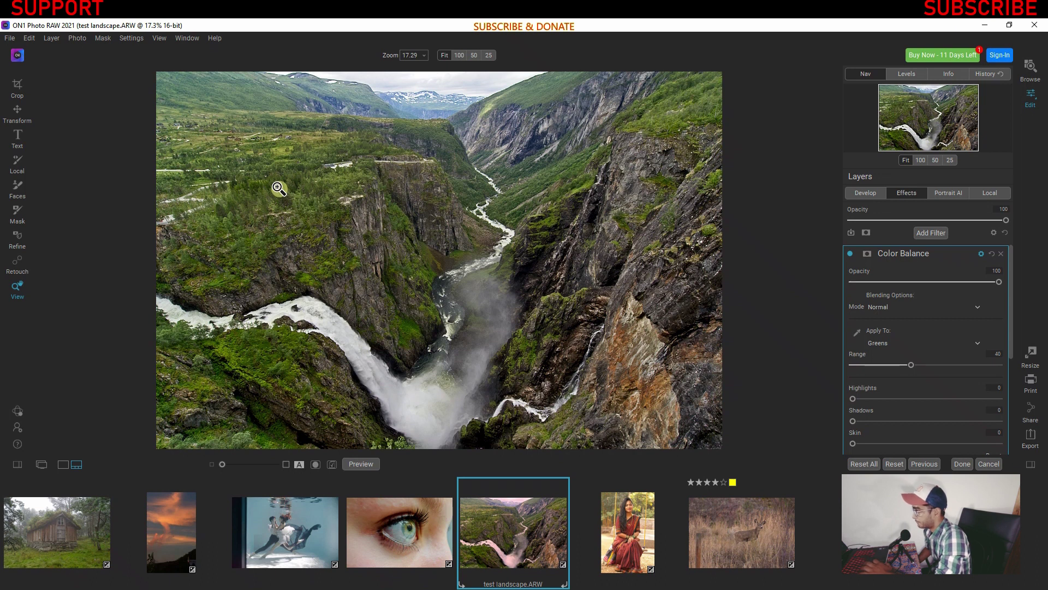
left_click(855, 334)
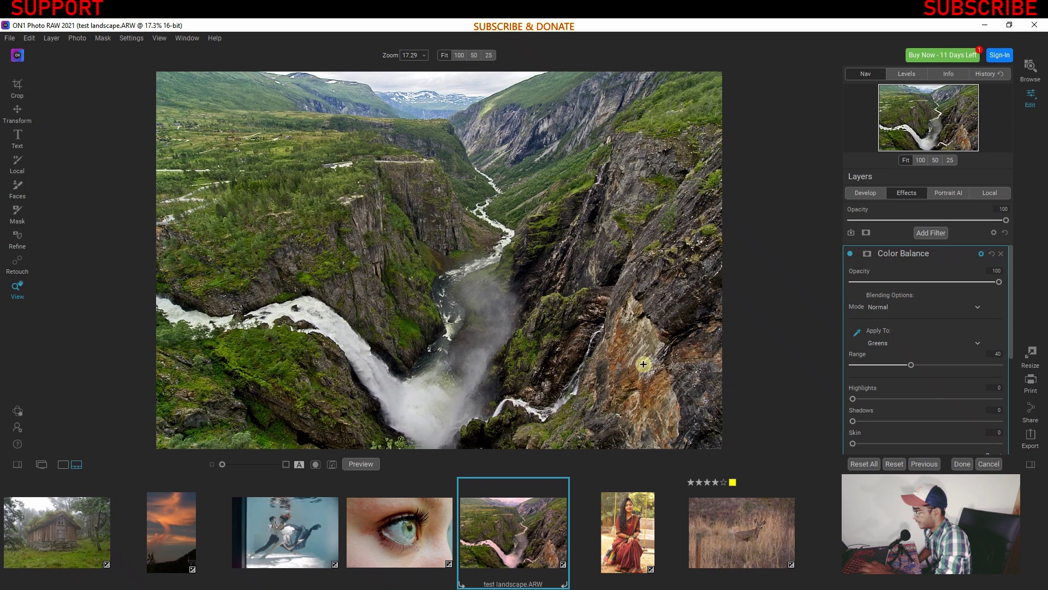
left_click(621, 360)
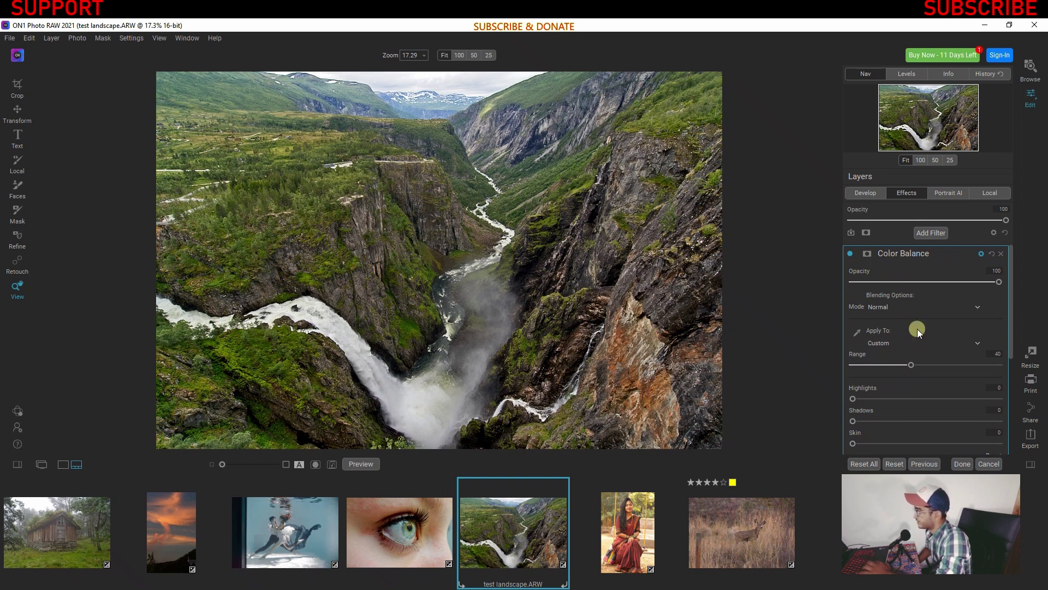
Try the Warm Cool, Watermelon and Seafoam Shadows presets on the Color Balance filter.
scroll(935, 391, "down", 3)
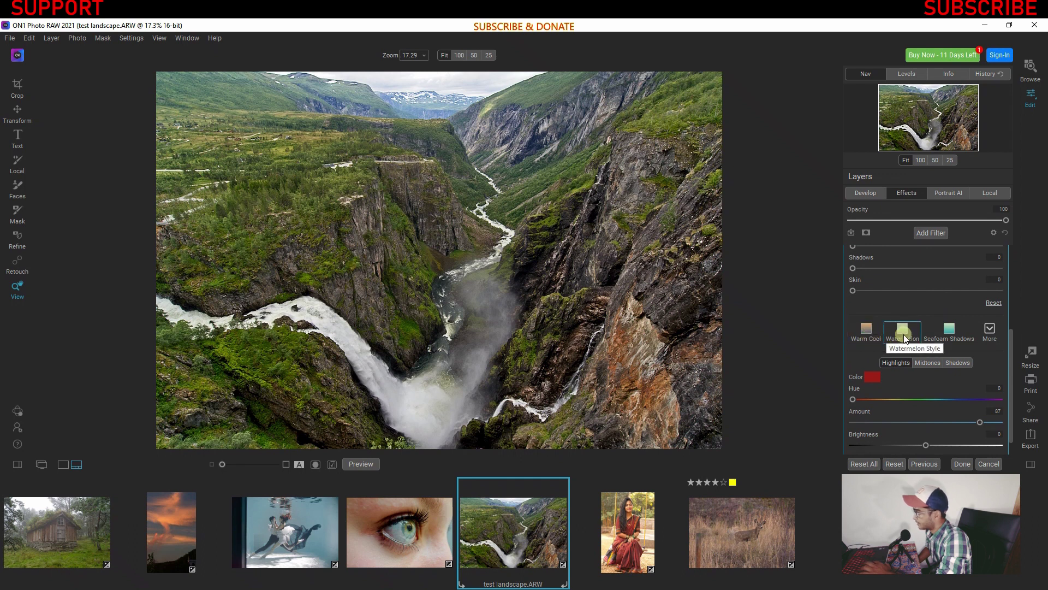
left_click(867, 335)
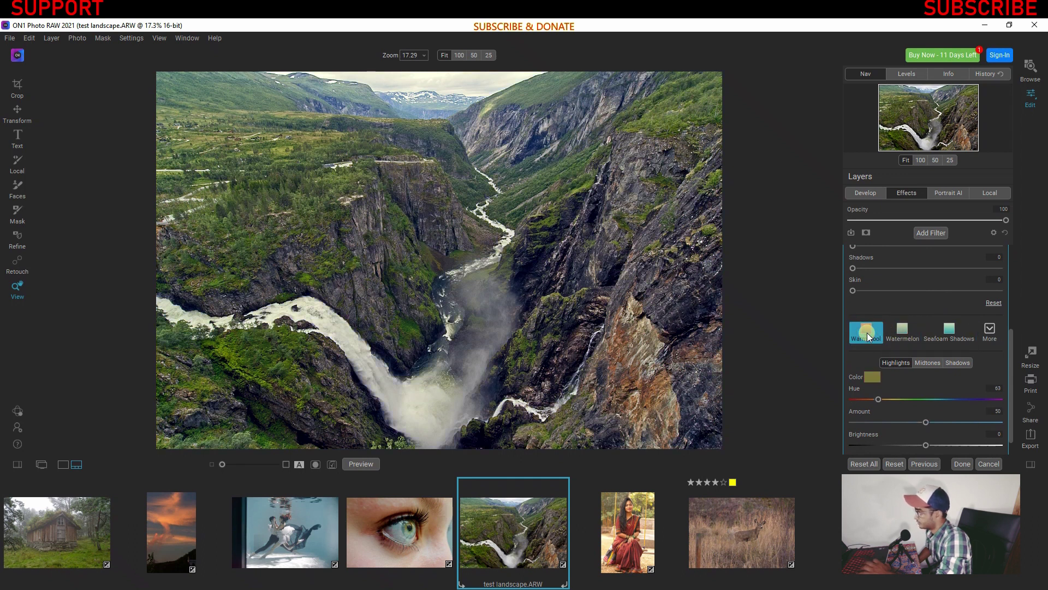
left_click(901, 333)
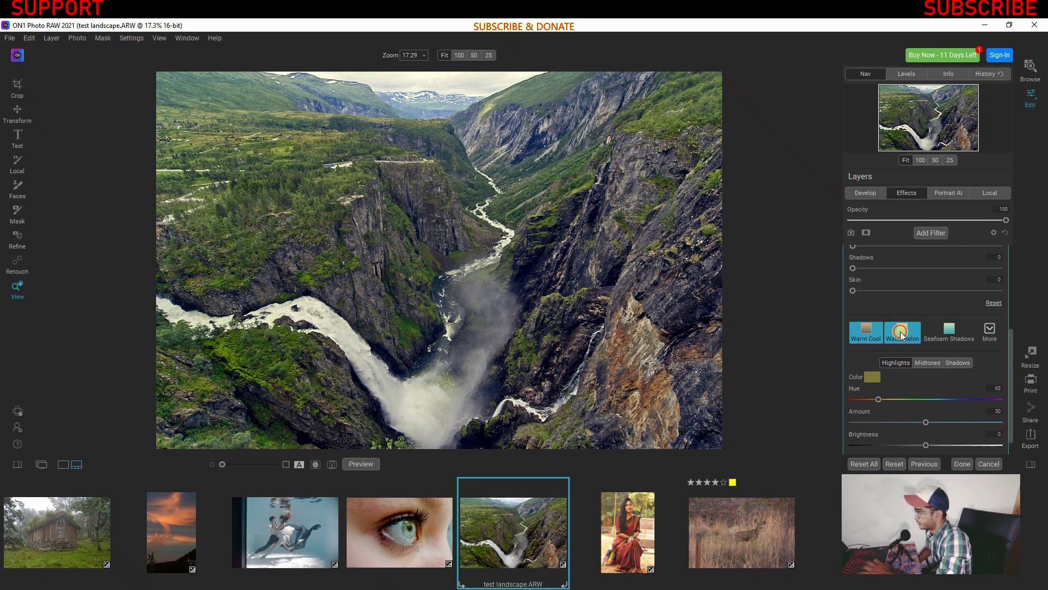
left_click(949, 334)
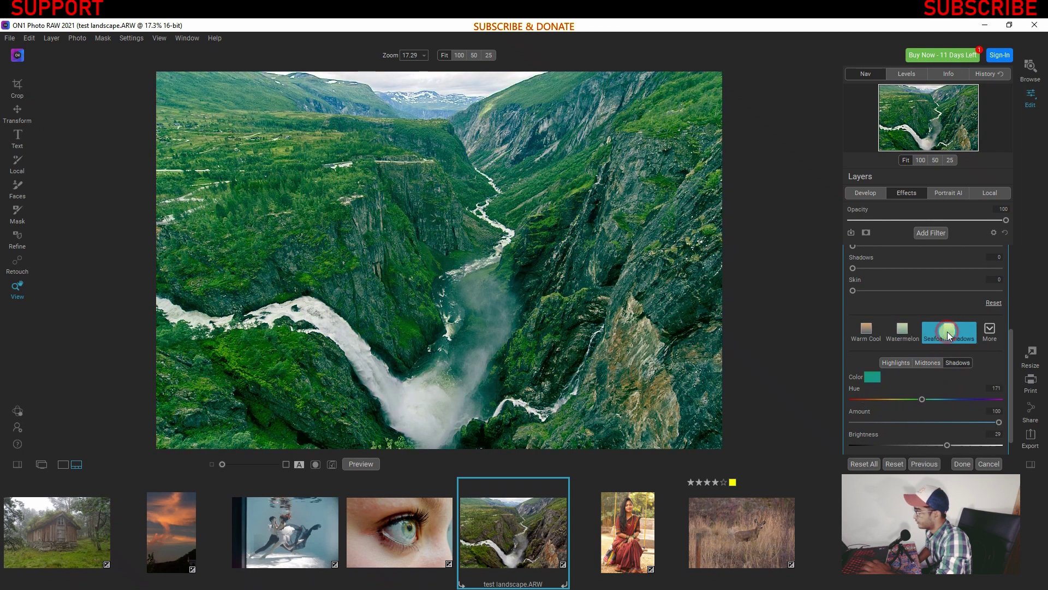
Preview the additional Color Balance presets, including Gold, without applying one, and reset the Effects to remove all filters.
left_click(990, 330)
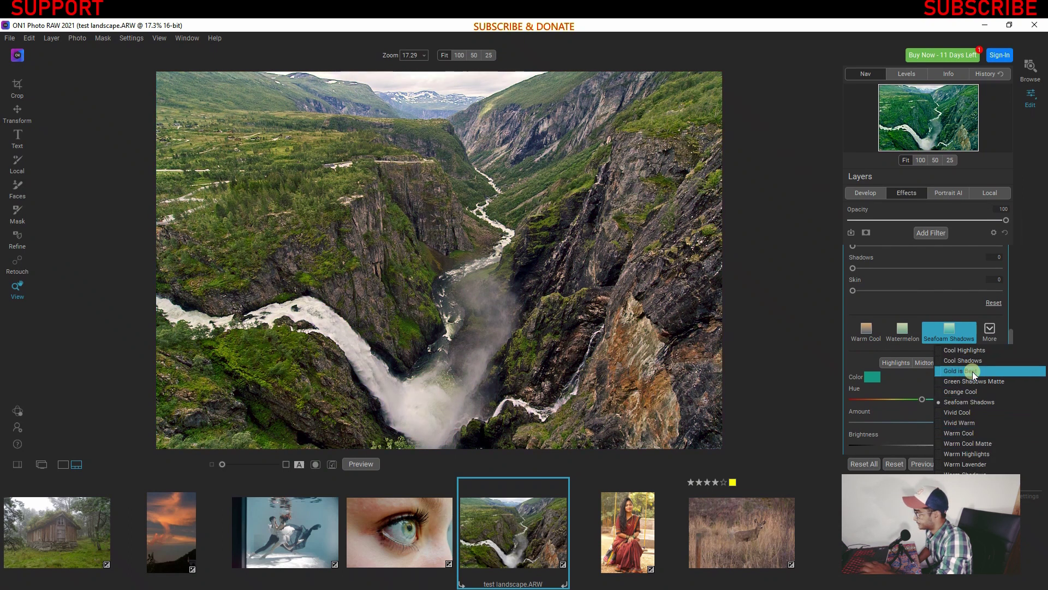
left_click(986, 328)
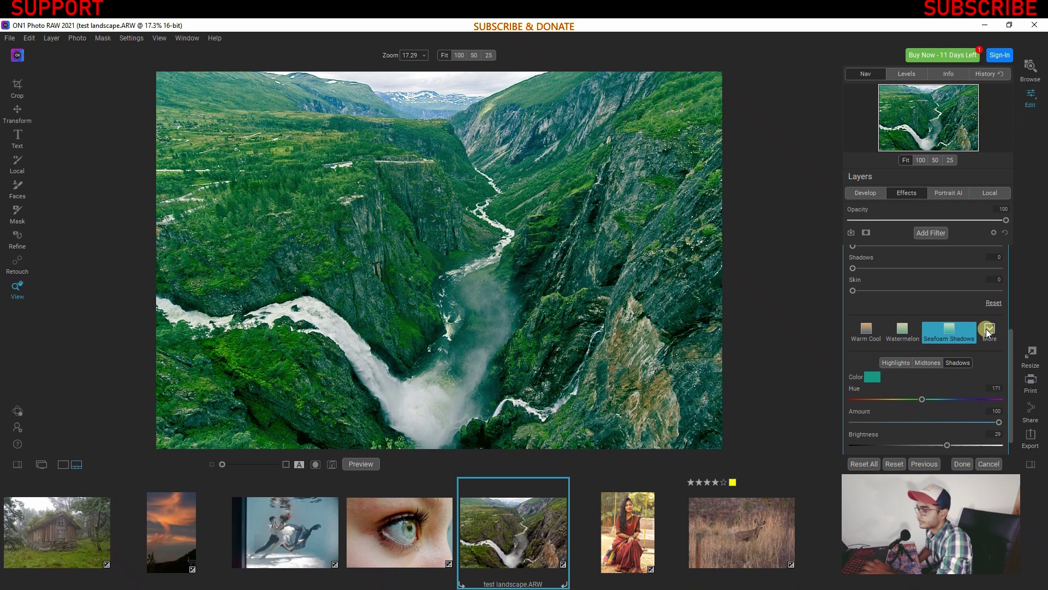
scroll(987, 329, "down", 1)
left_click(1003, 230)
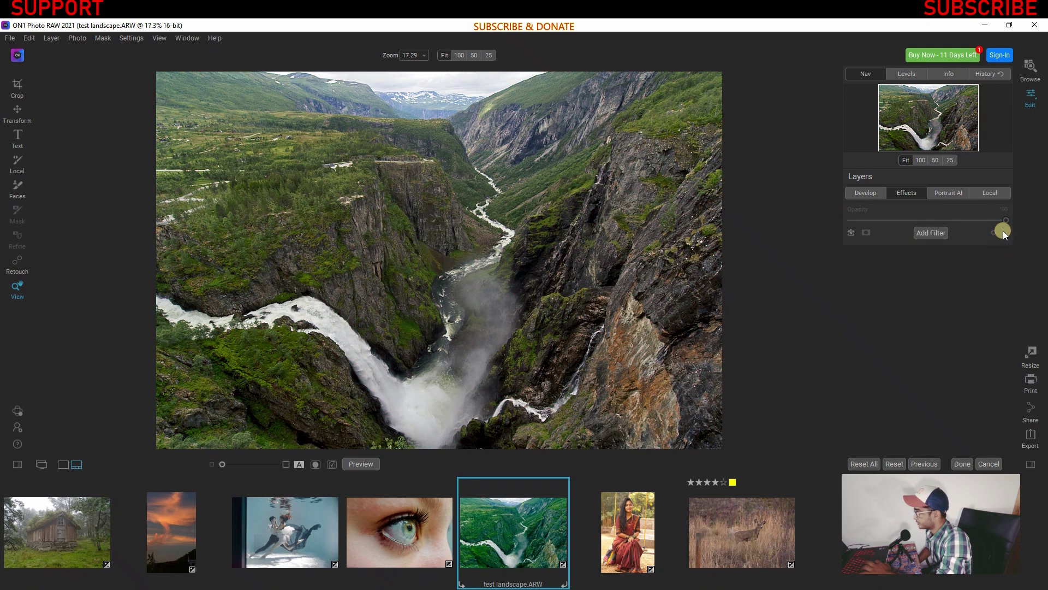
Add a Curves filter and shape a contrast S-curve, raising input 176 to 207 and lowering input 49 to 37.
left_click(923, 233)
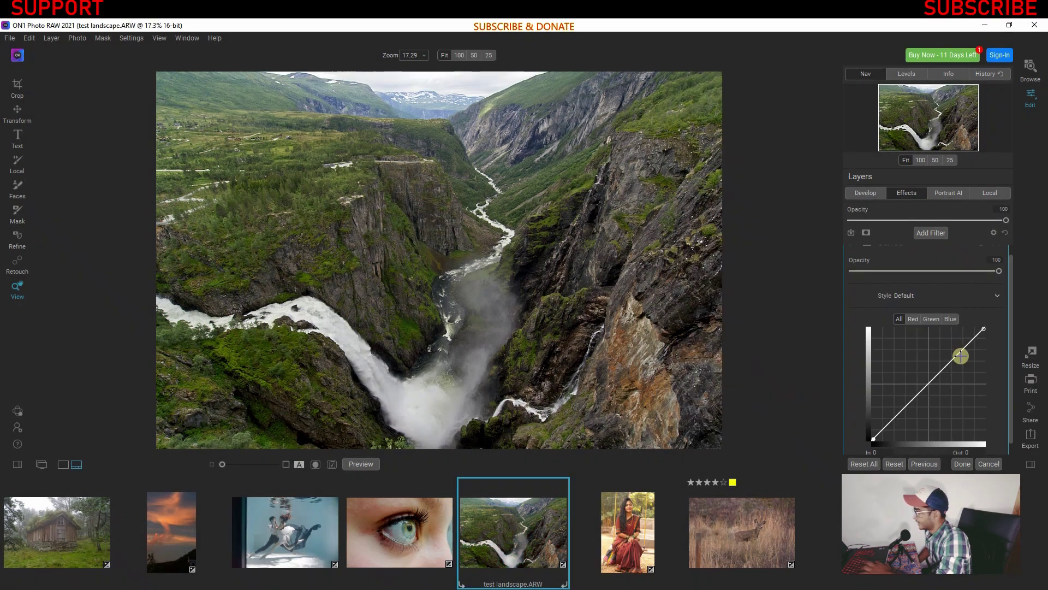
left_click(719, 339)
left_click_drag(956, 354, 950, 348)
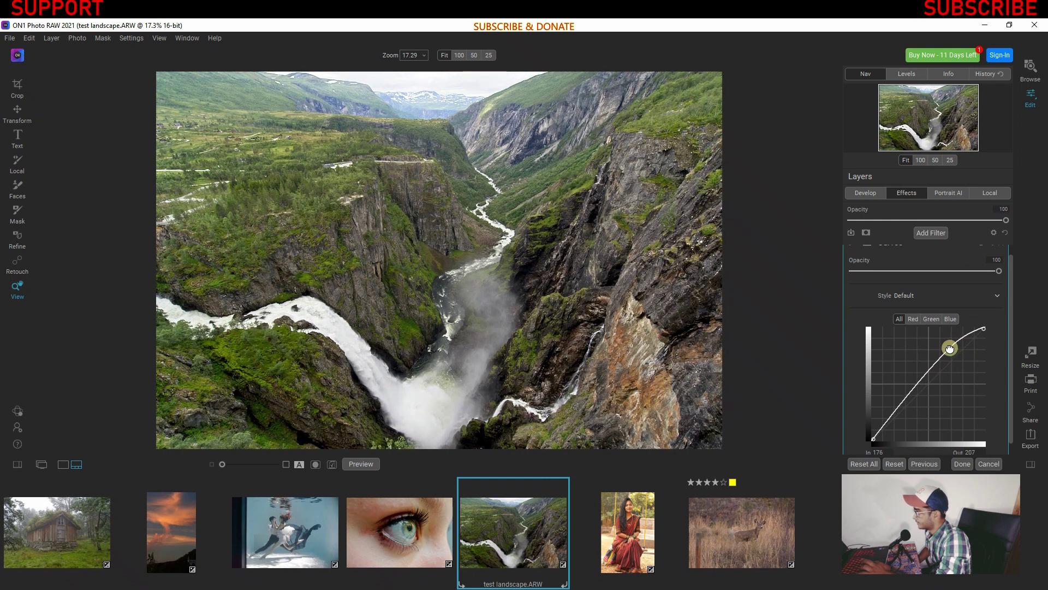
left_click_drag(890, 417, 893, 425)
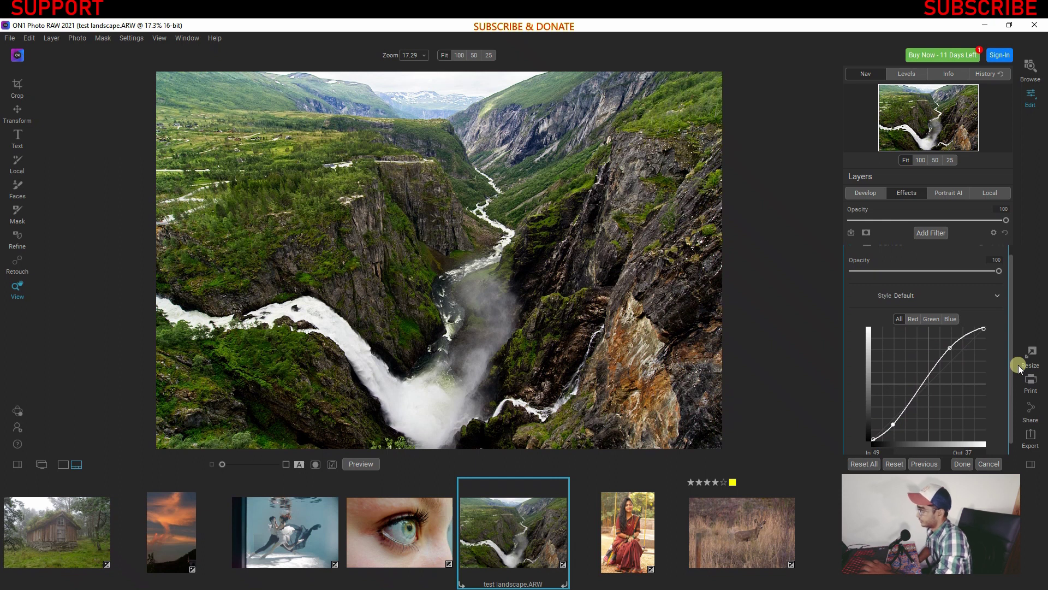
Add a Noise Reduction filter to the landscape and apply its Strong preset.
left_click(934, 232)
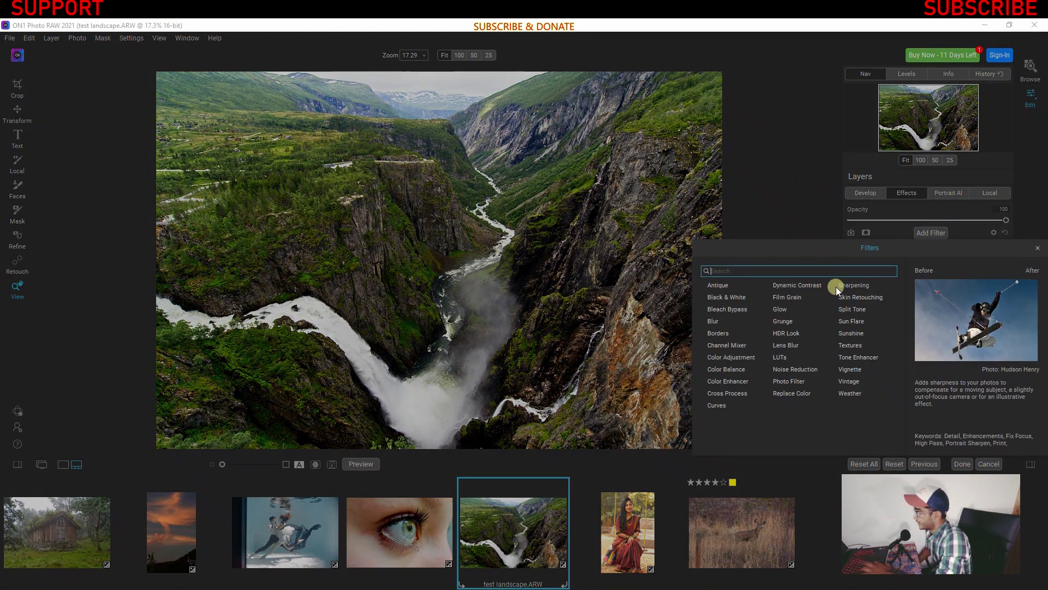
left_click(779, 369)
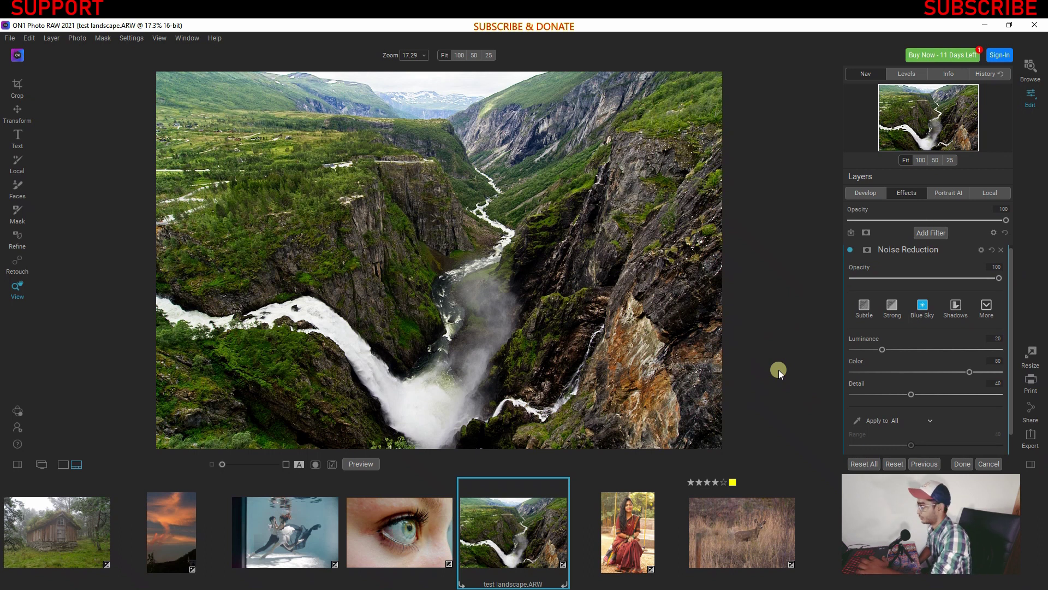
left_click(893, 310)
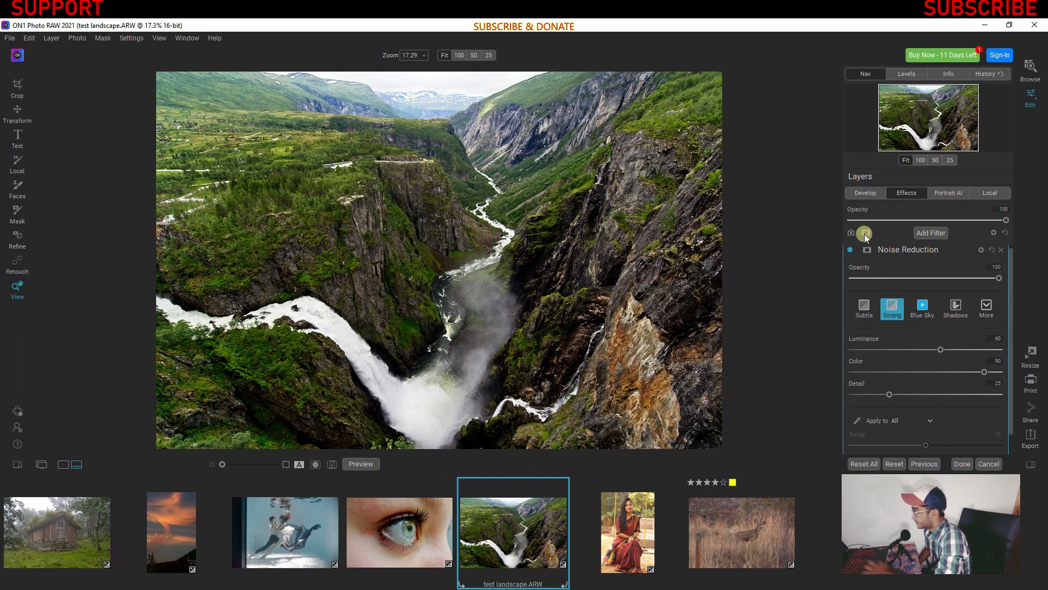
Invert the Noise Reduction mask to black and brush the effect in along the river and nearby cliffs in Paint In mode.
left_click(868, 248)
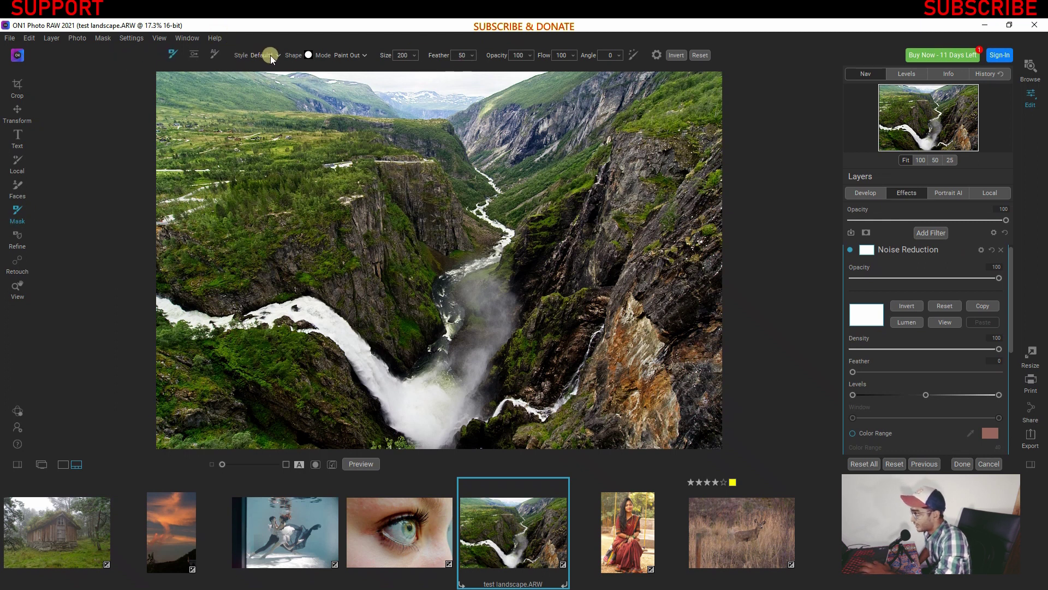
left_click(346, 55)
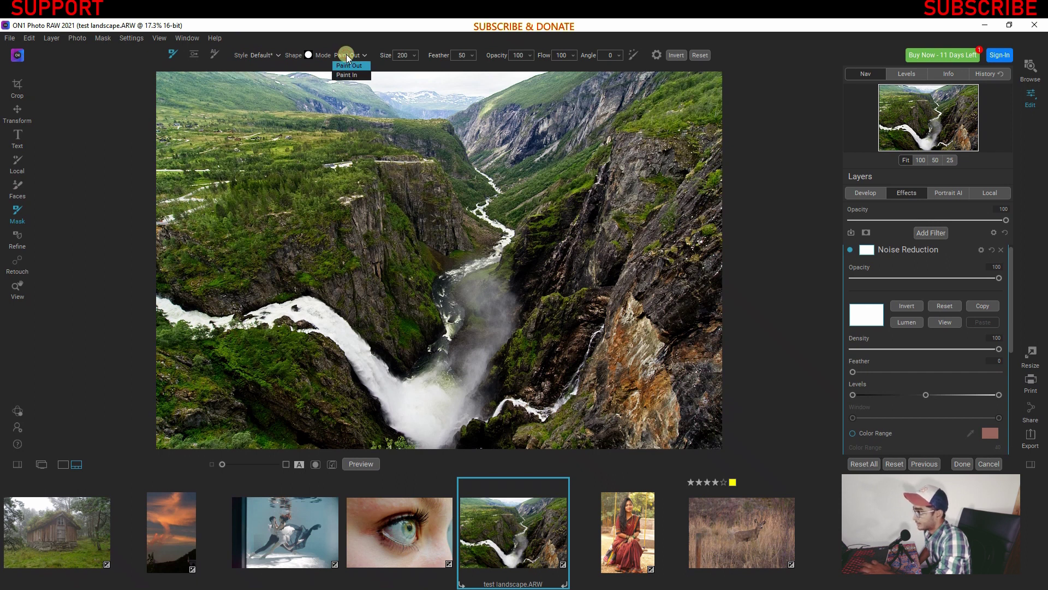
left_click(907, 307)
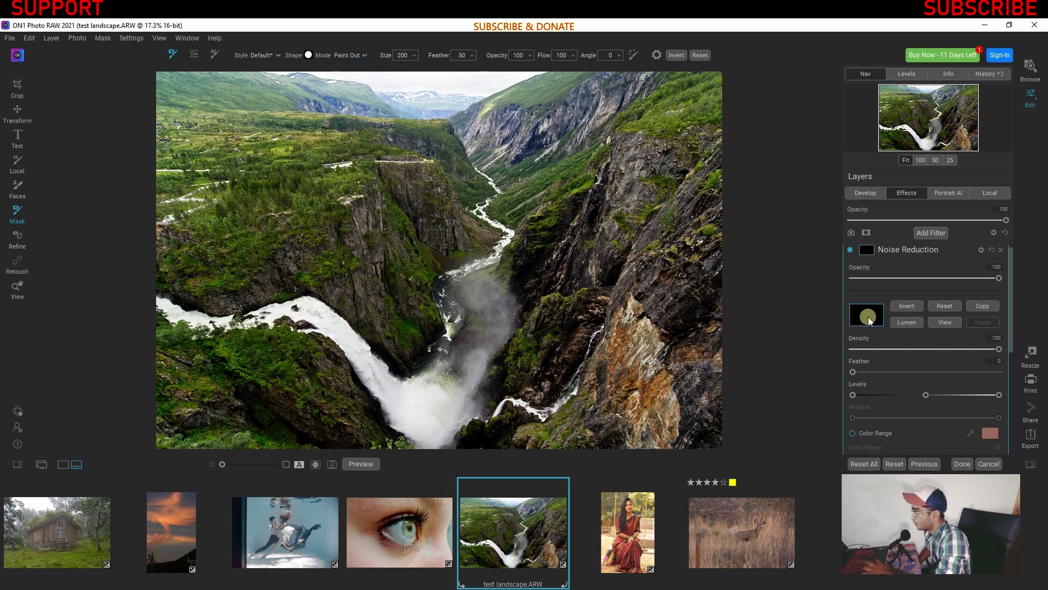
left_click(359, 60)
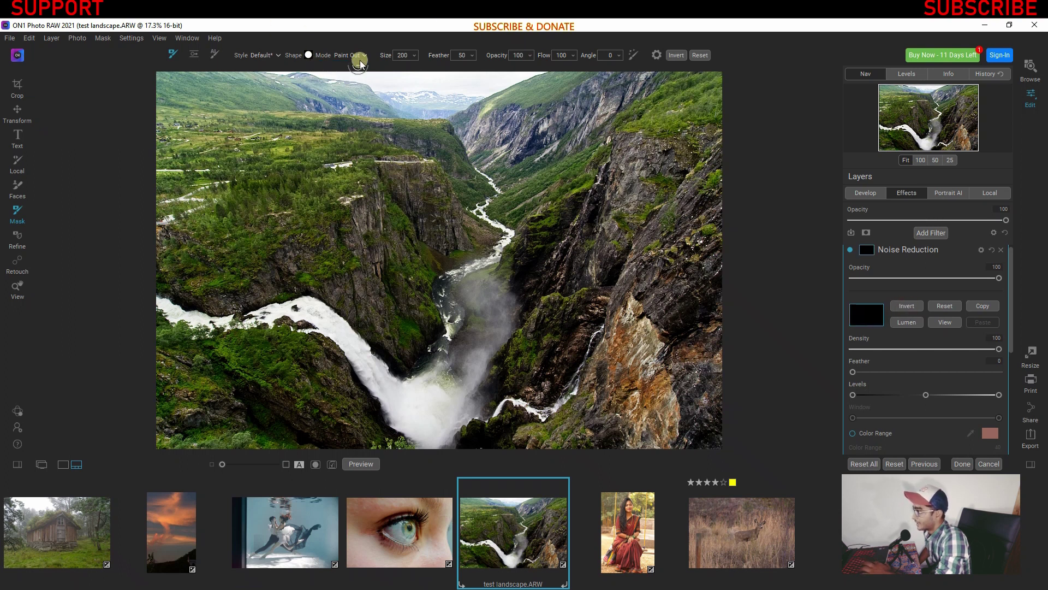
left_click(352, 74)
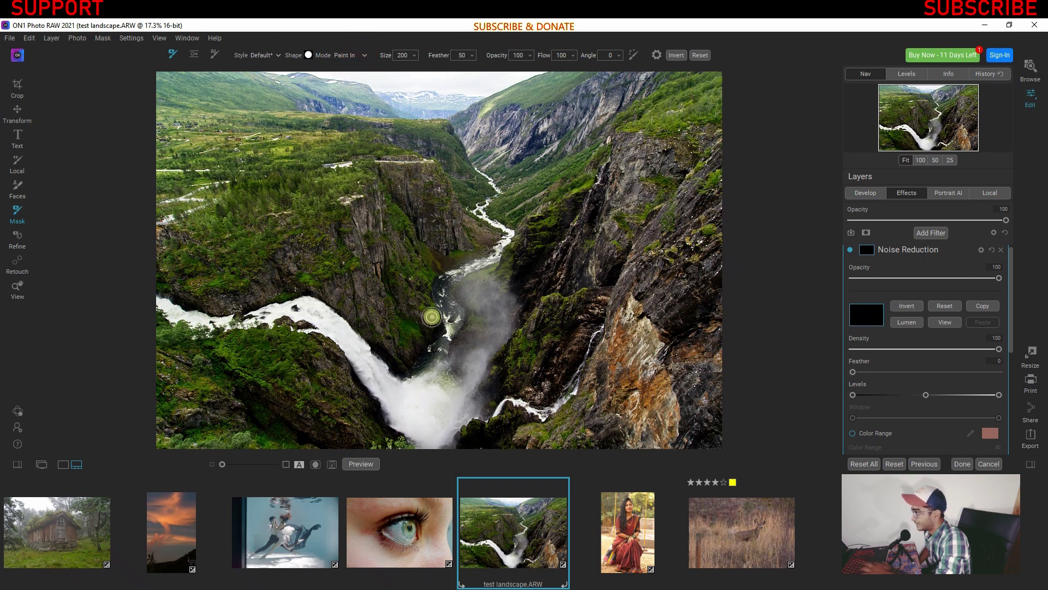
mouse_move(432, 317)
left_mouse_down()
mouse_move(417, 353)
mouse_move(398, 365)
mouse_move(370, 344)
mouse_move(433, 322)
mouse_move(459, 265)
mouse_move(481, 253)
left_mouse_up()
mouse_move(544, 282)
left_mouse_down()
mouse_move(549, 253)
mouse_move(521, 290)
mouse_move(545, 304)
left_mouse_up()
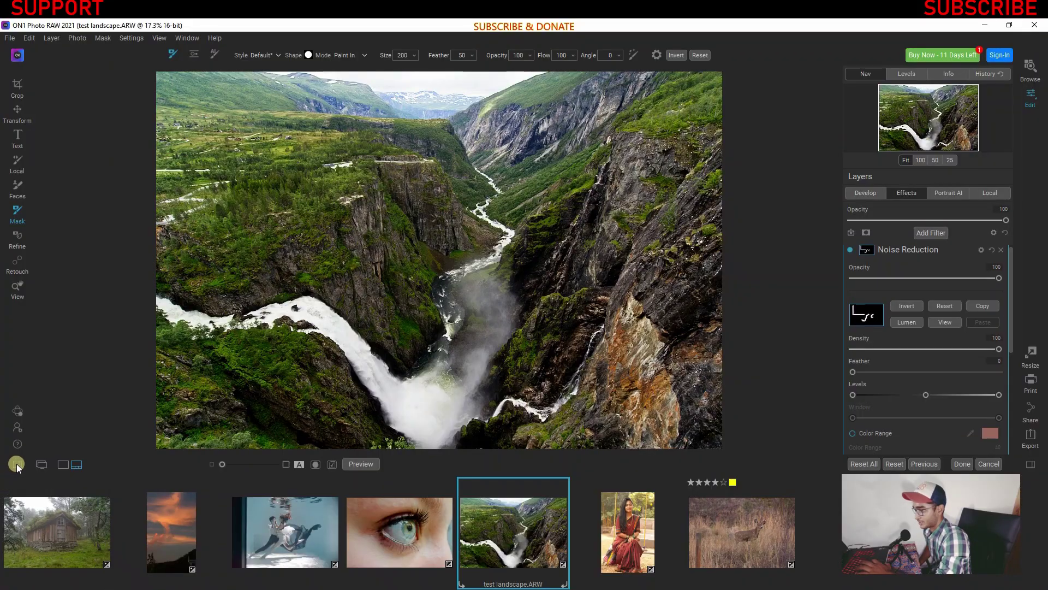
Show the presets browser briefly, switch to Browse in grid view, and open New folder inside the Focus Stacking folder.
left_click(17, 464)
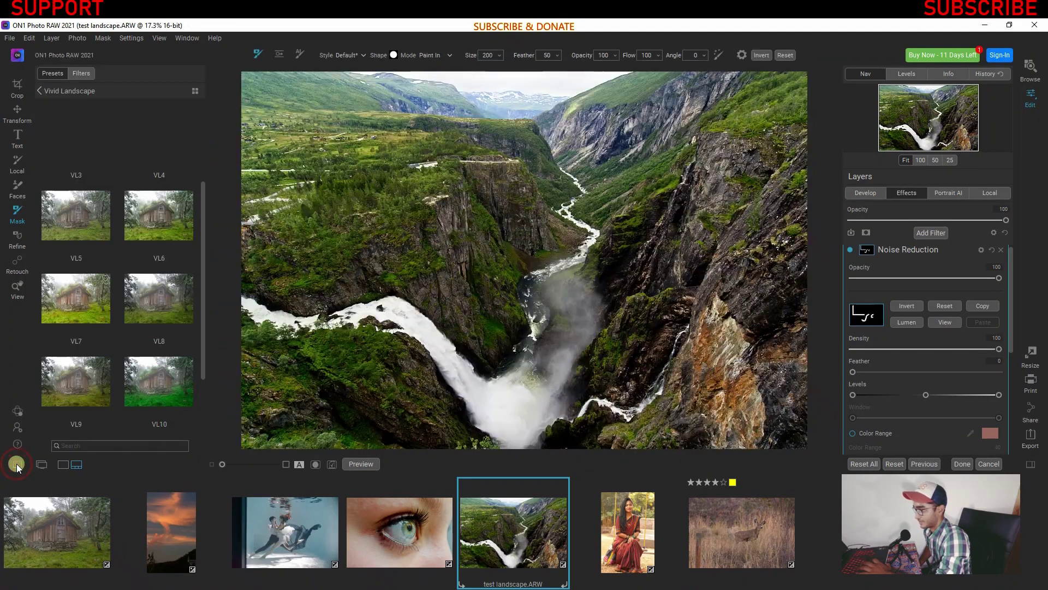
left_click(1029, 69)
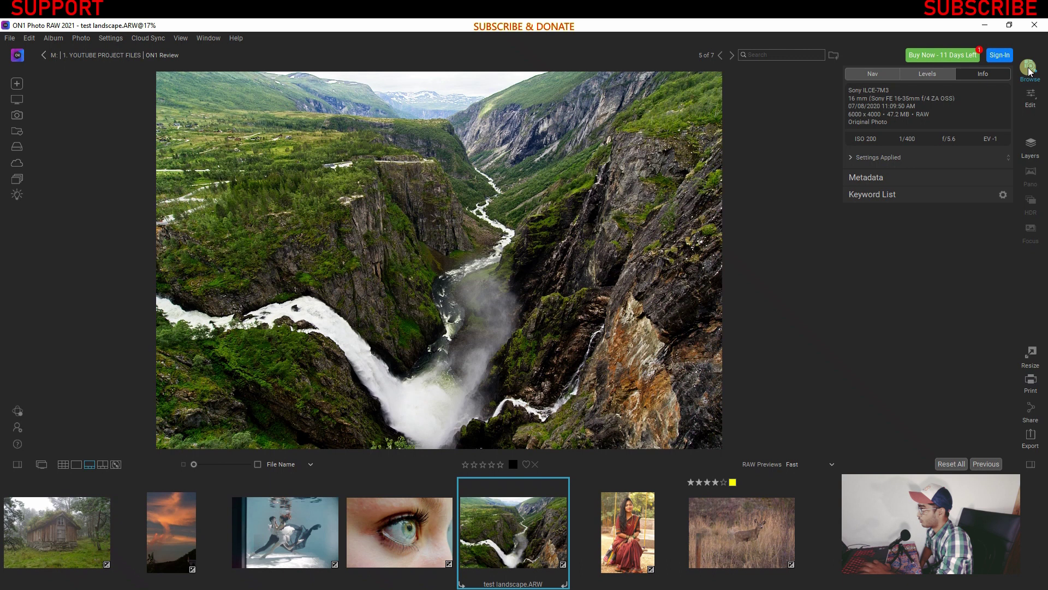
left_click(65, 464)
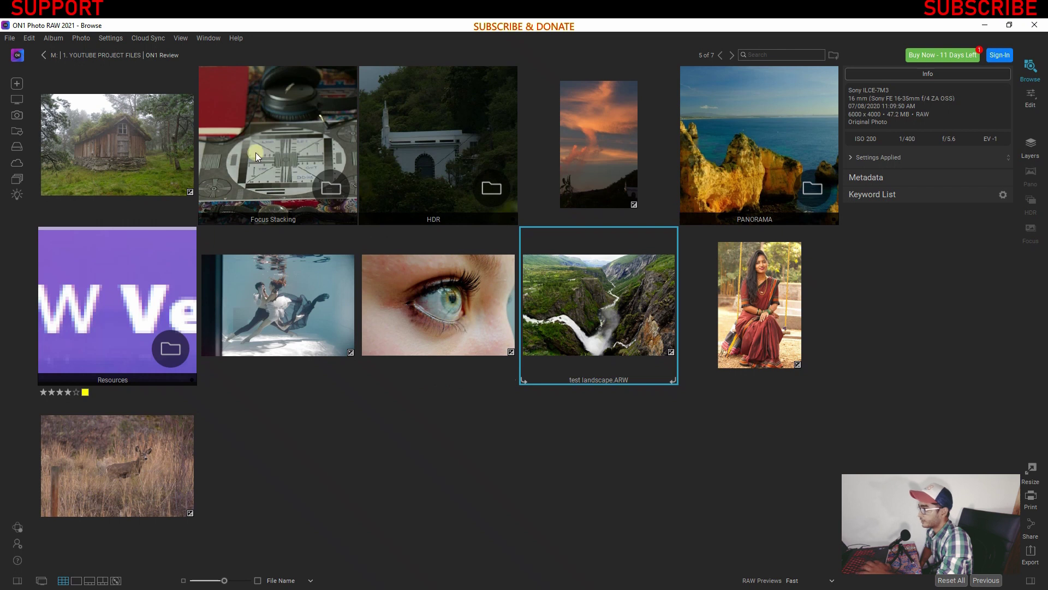
double_click(268, 161)
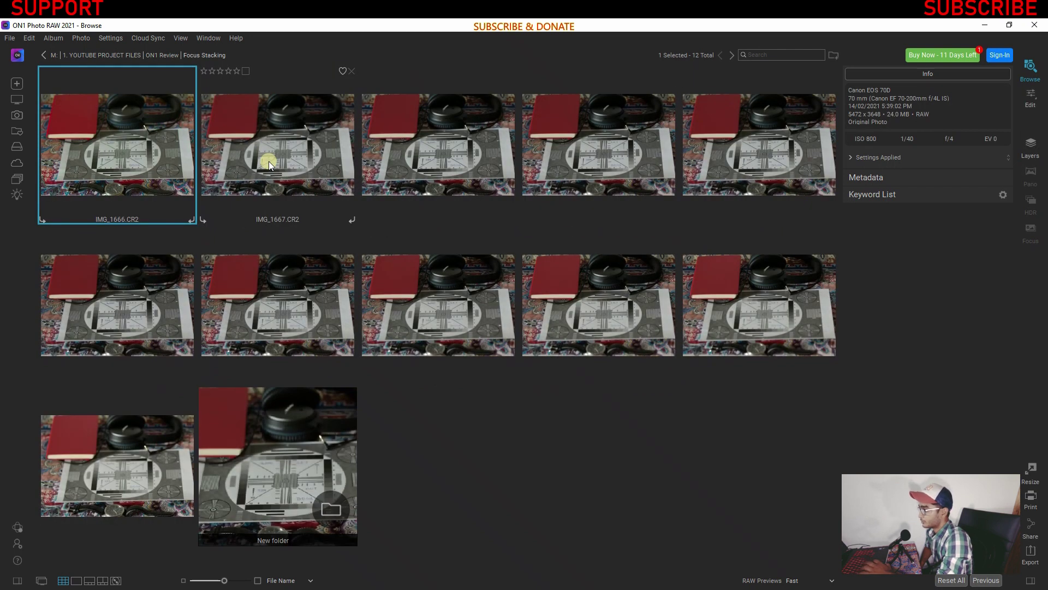
double_click(237, 433)
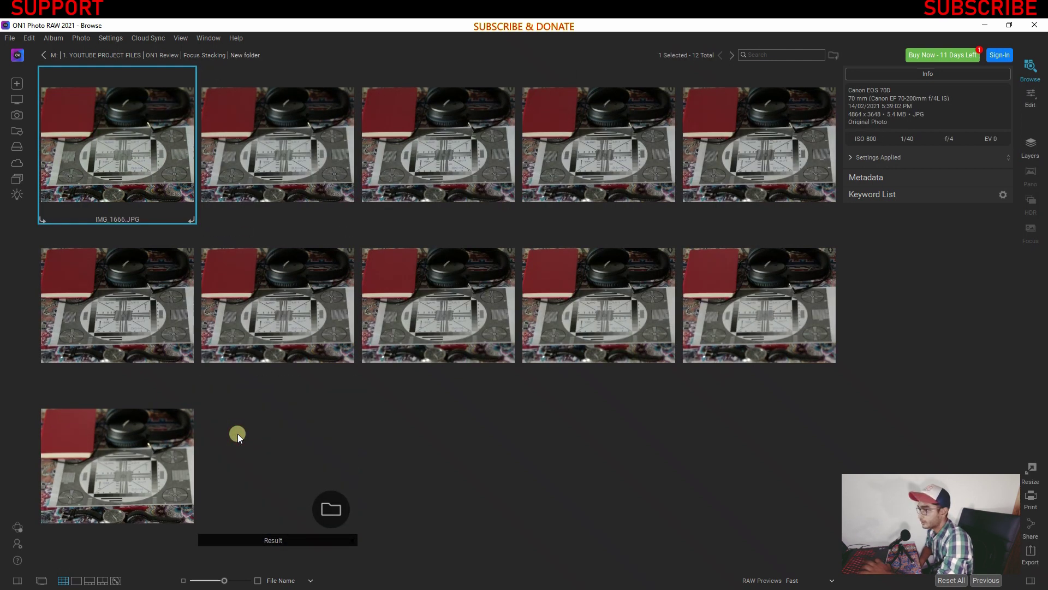
View IMG_1666.JPG on its own and page through to IMG_1671.JPG to compare where each shot is in focus.
left_click(77, 580)
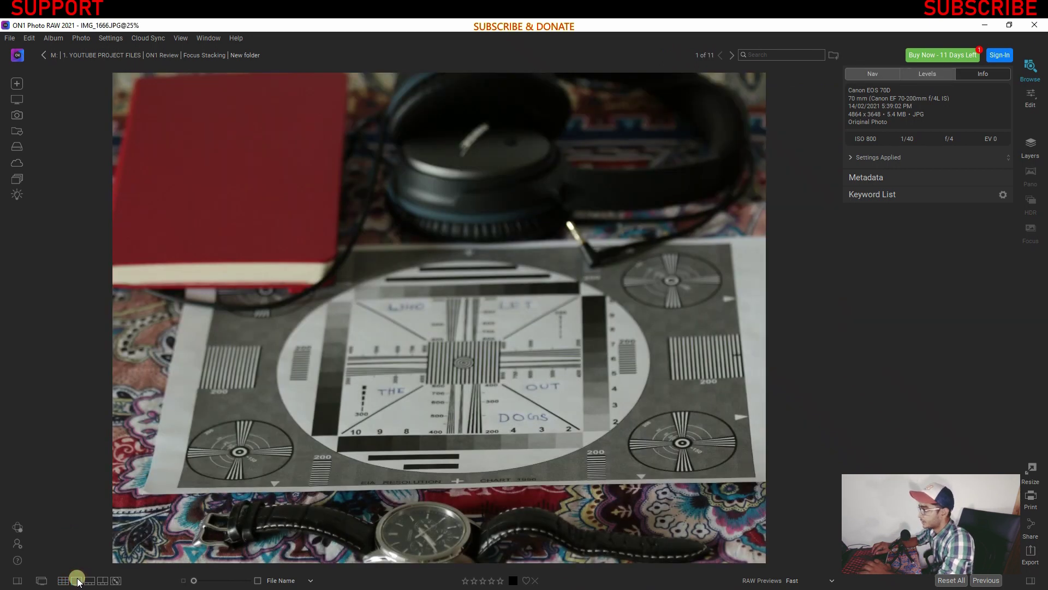
left_click(397, 455)
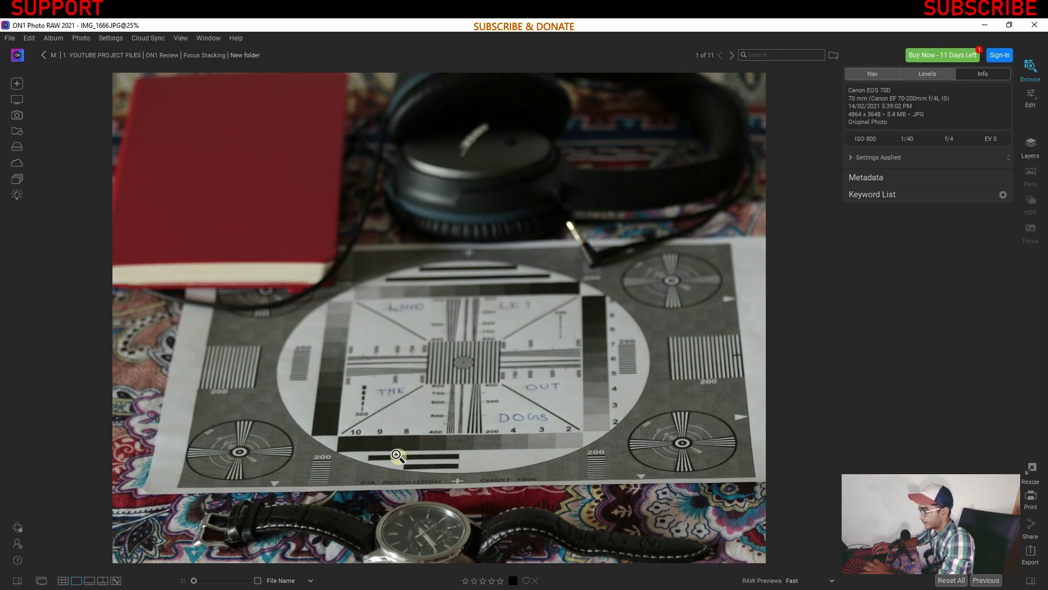
key("Right")
key("Right")
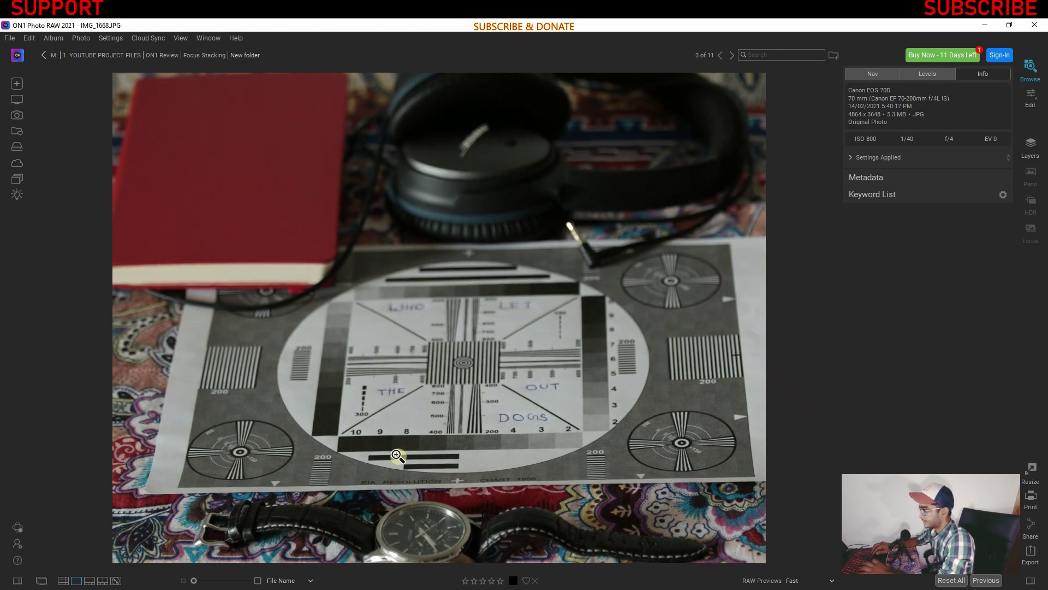
key("Right")
key("Right")
key("Right")
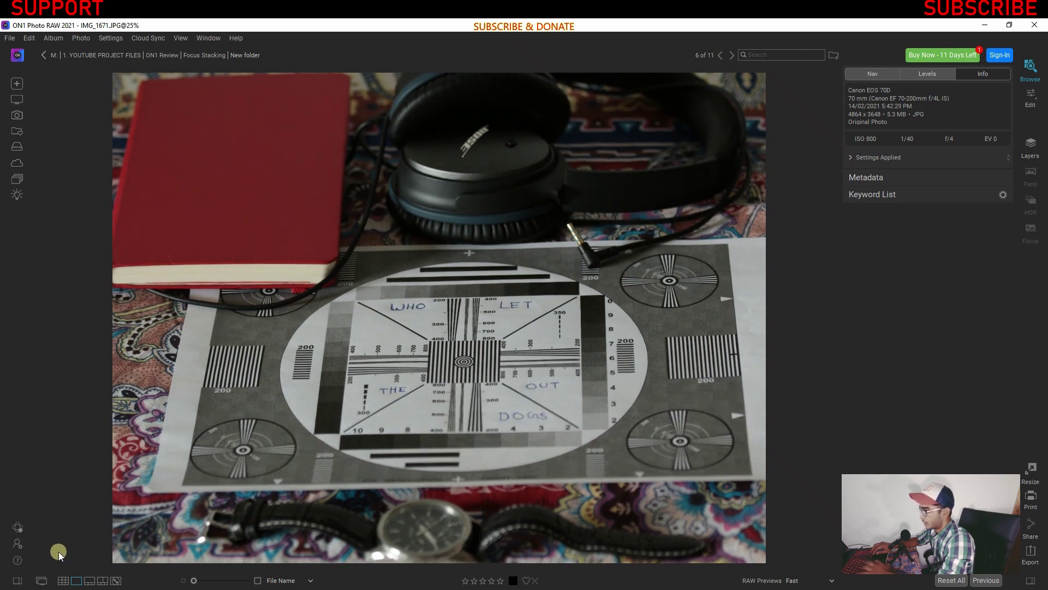
Preview a focus stack of all photos in the folder from the thumbnail grid, and close it without saving.
left_click(67, 581)
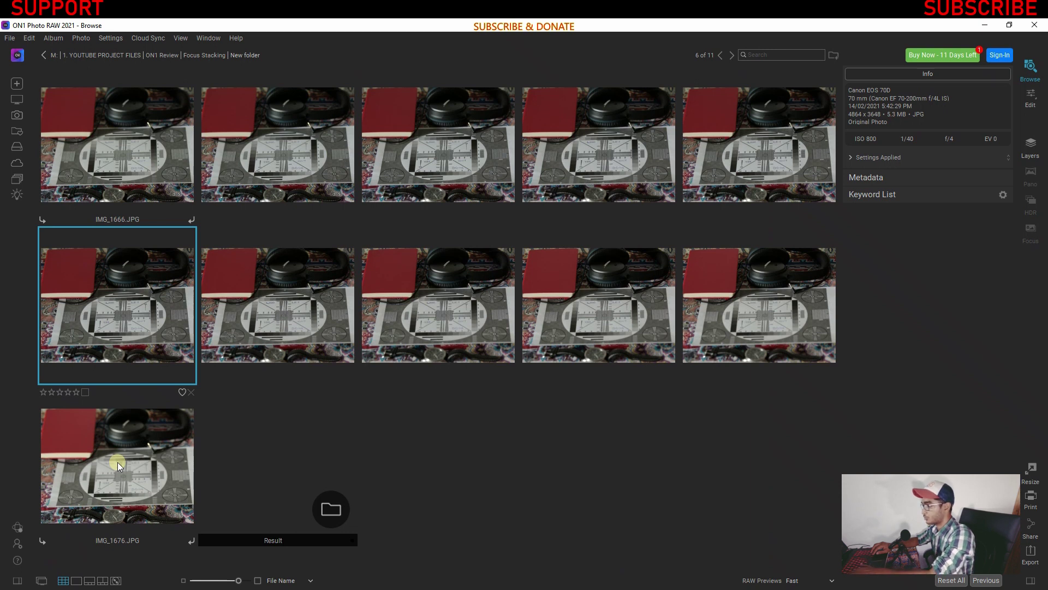
key("ctrl+a")
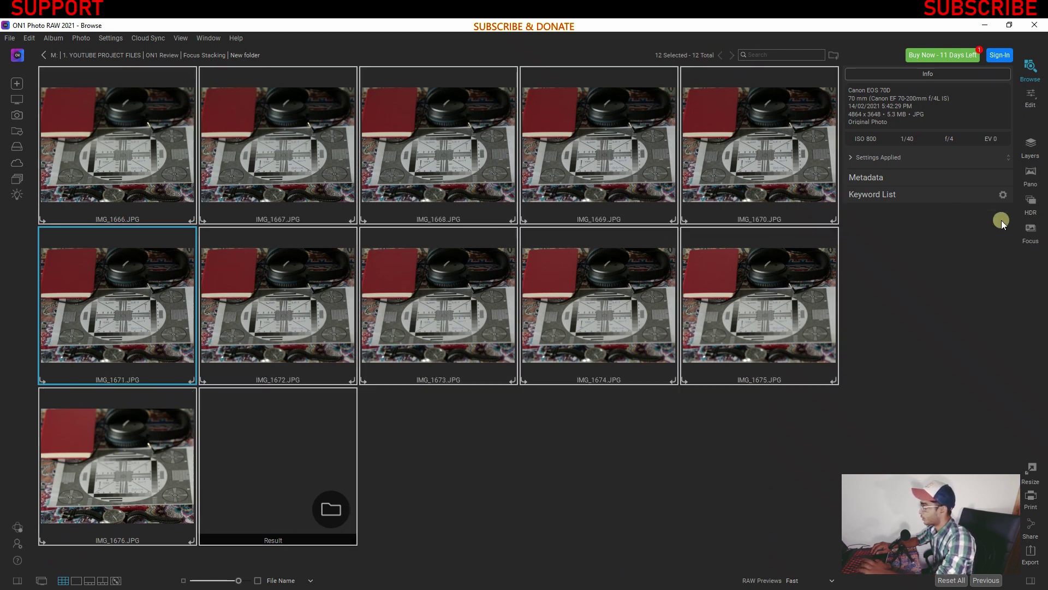
left_click(1031, 230)
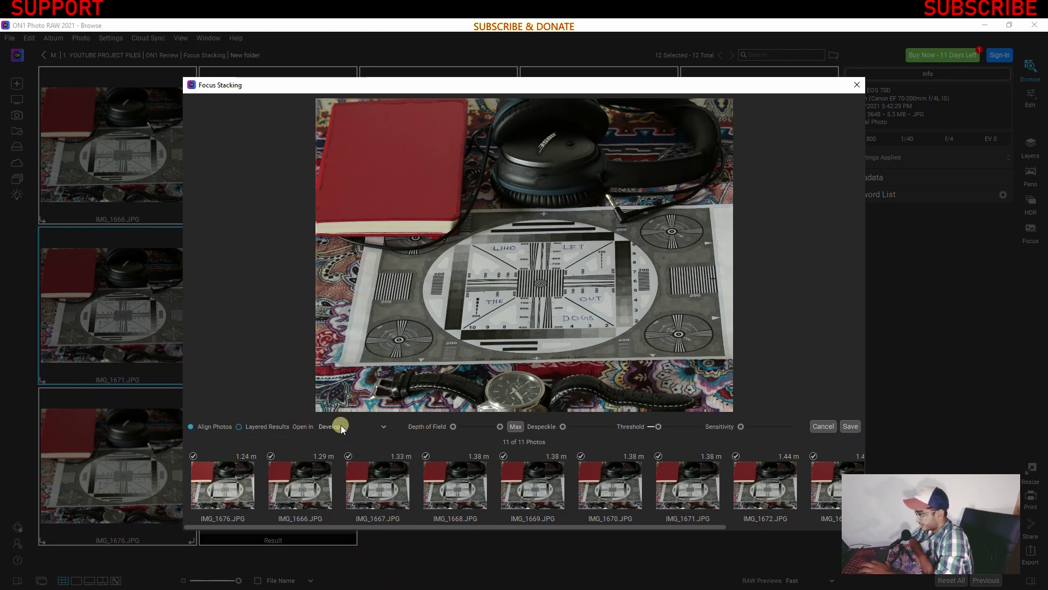
mouse_move(453, 429)
left_mouse_down()
mouse_move(489, 427)
mouse_move(460, 429)
left_mouse_up()
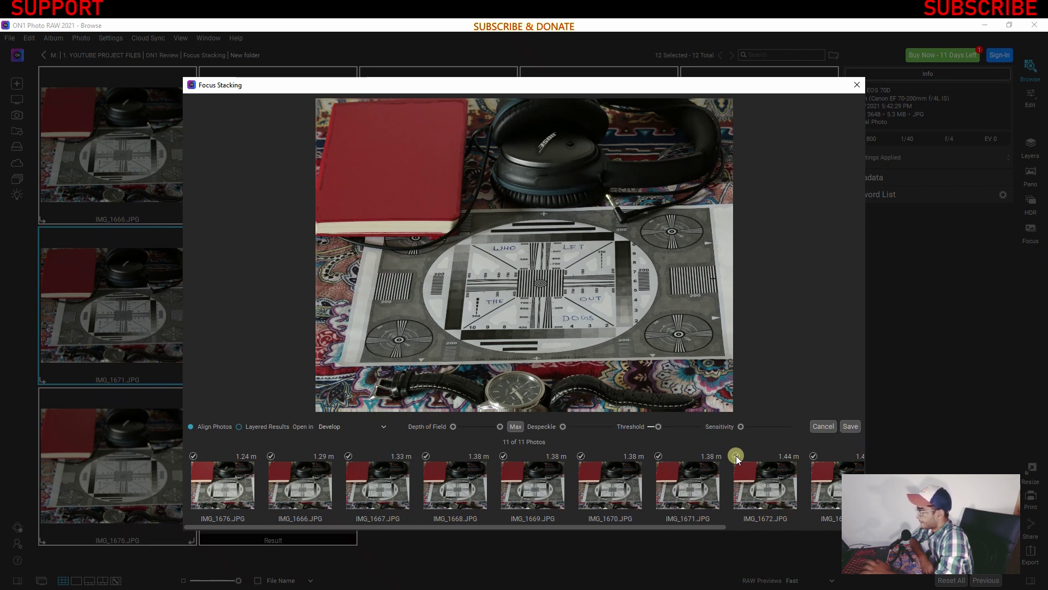
left_click(850, 426)
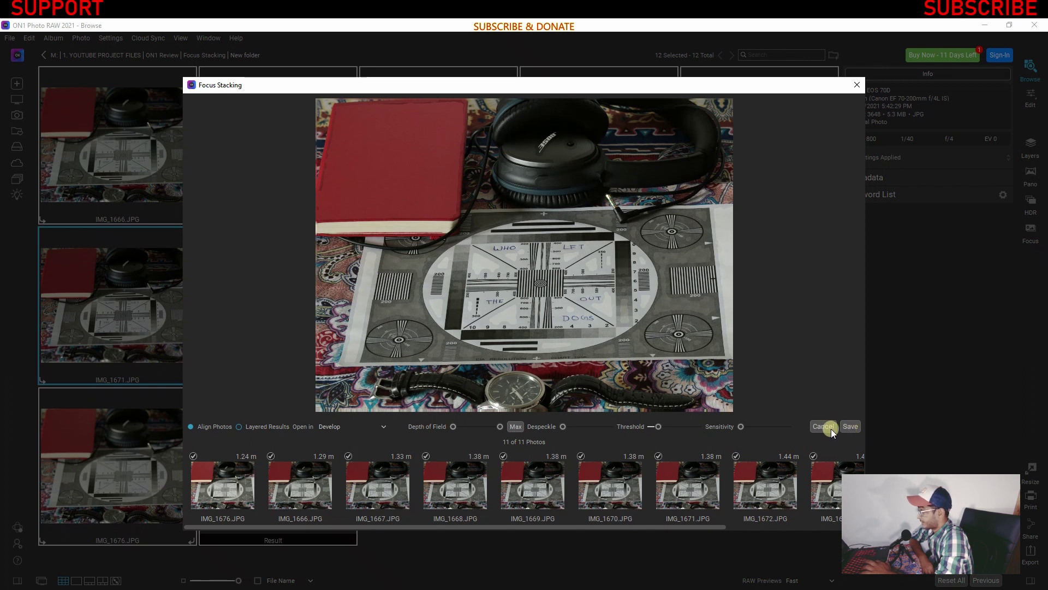
left_click(830, 428)
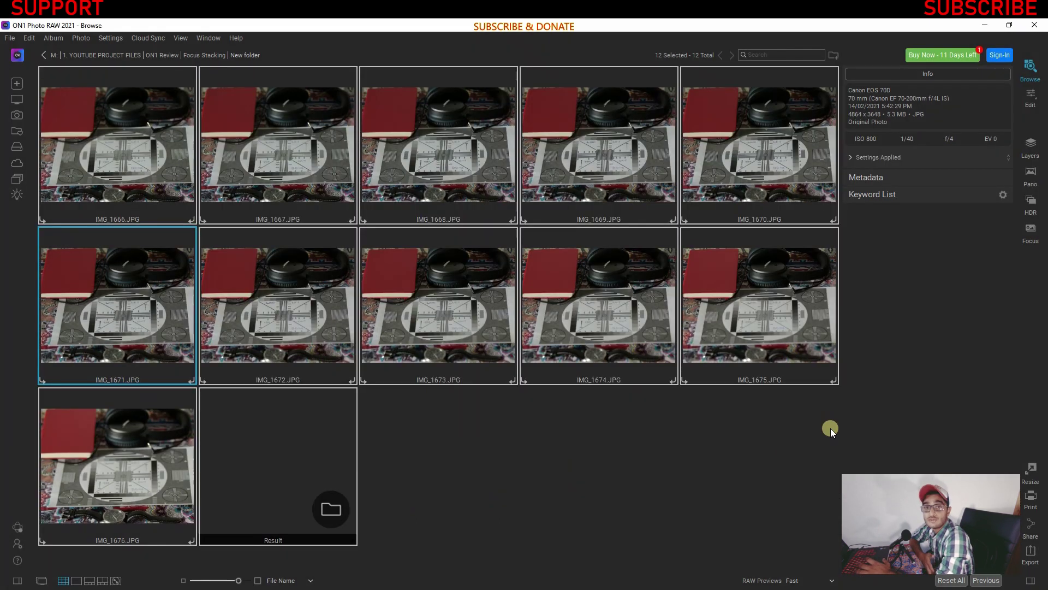
Open the PANORAMA folder and start a panorama from TRIP3851.JPG through TRIP3854.JPG.
left_click(43, 55)
double_click(772, 146)
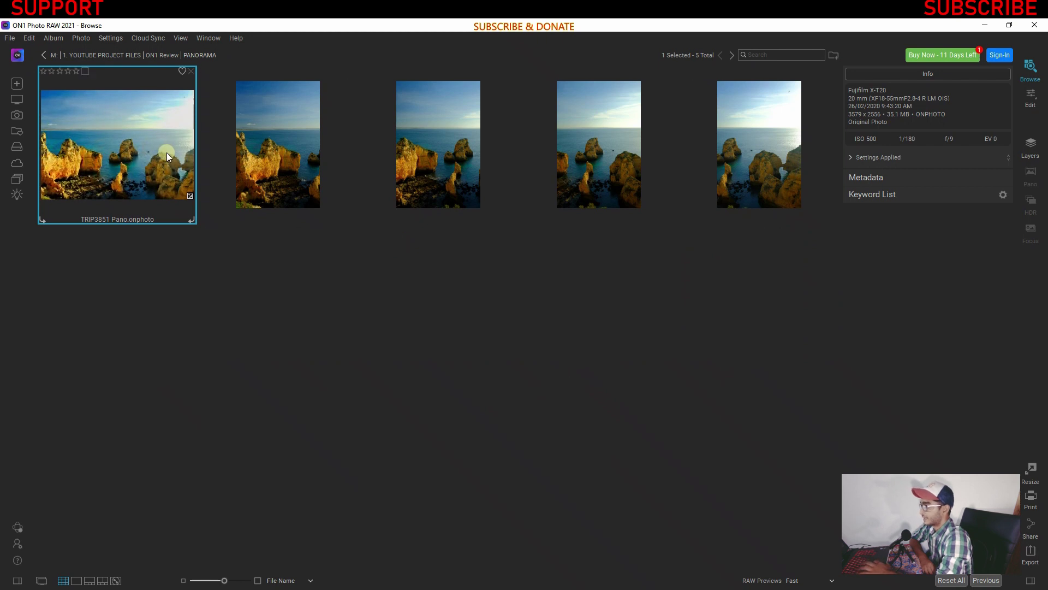
left_click(273, 166)
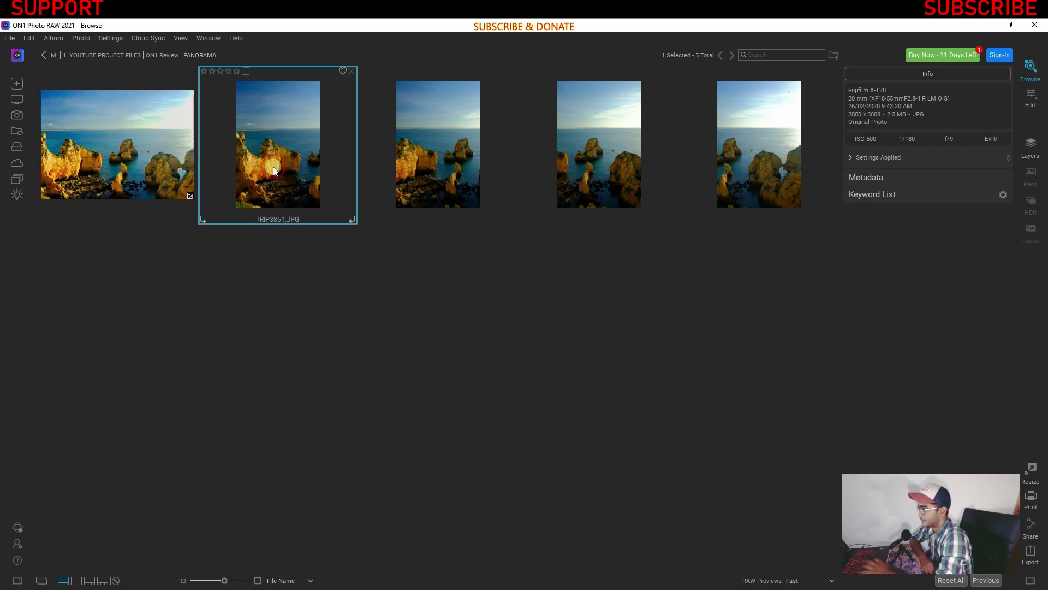
left_click(775, 166, "shift")
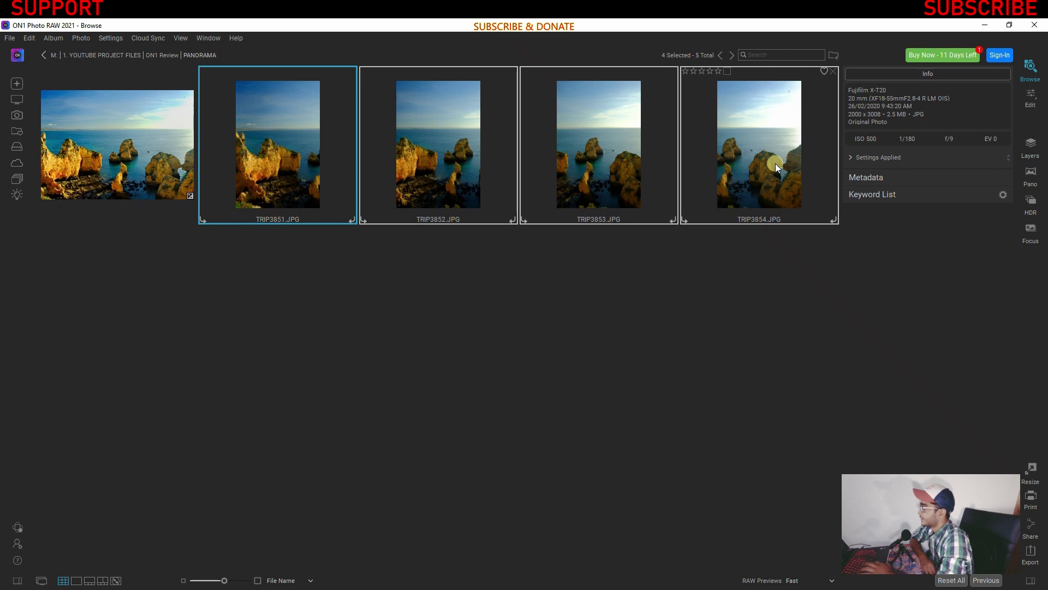
left_click(1029, 180)
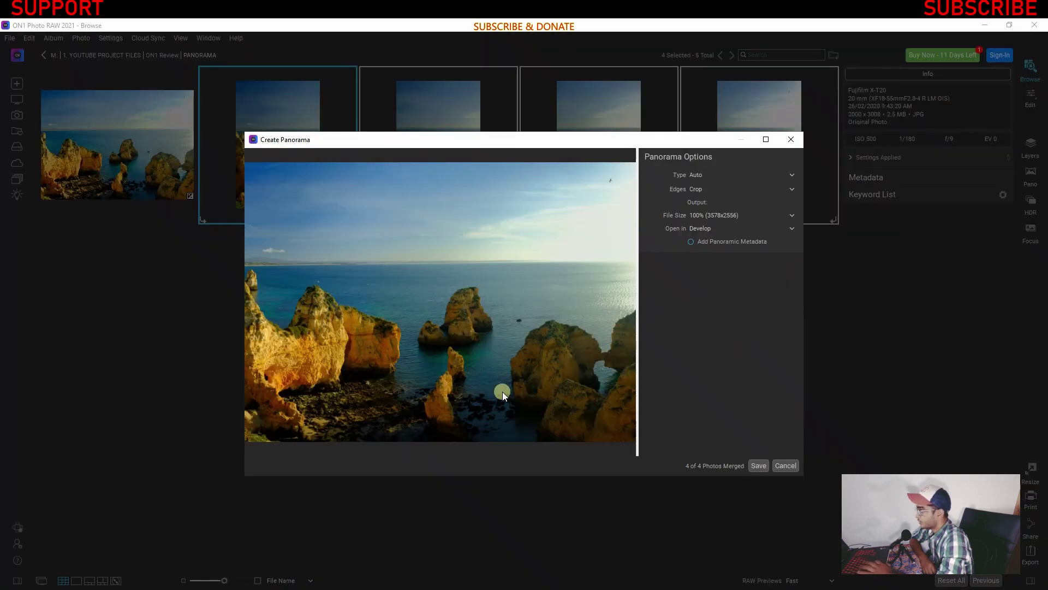
Keep the panorama type on Auto, try Warp to Fill for its edges, and cancel the panorama.
left_click(699, 175)
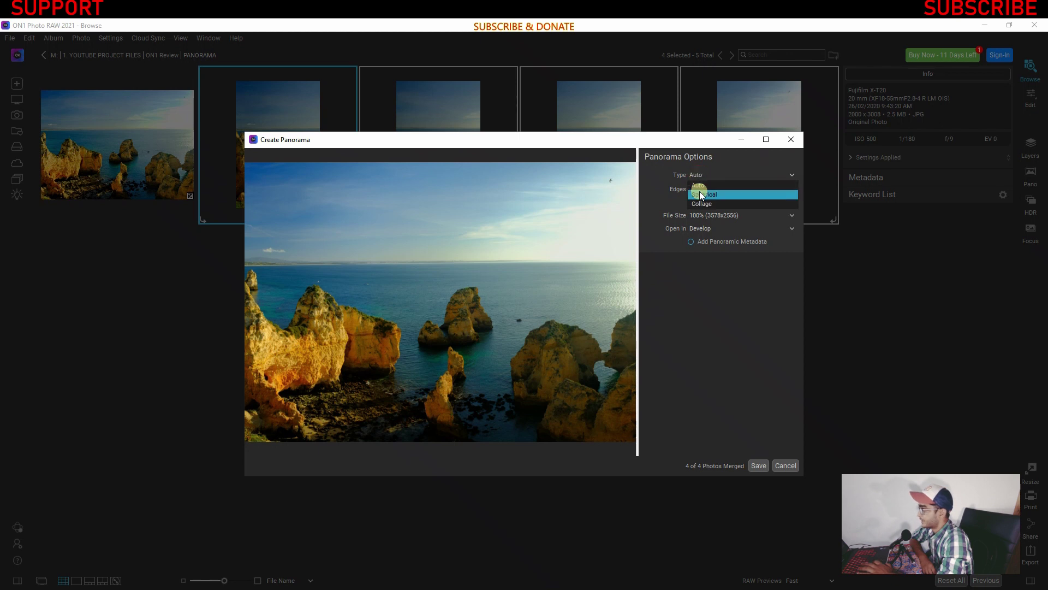
left_click(699, 185)
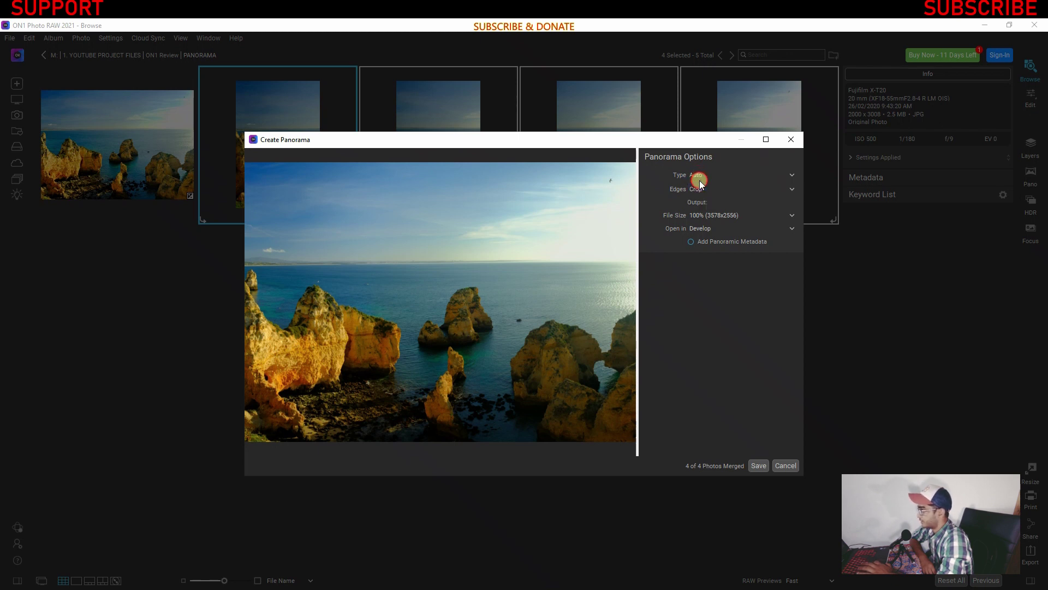
left_click(707, 188)
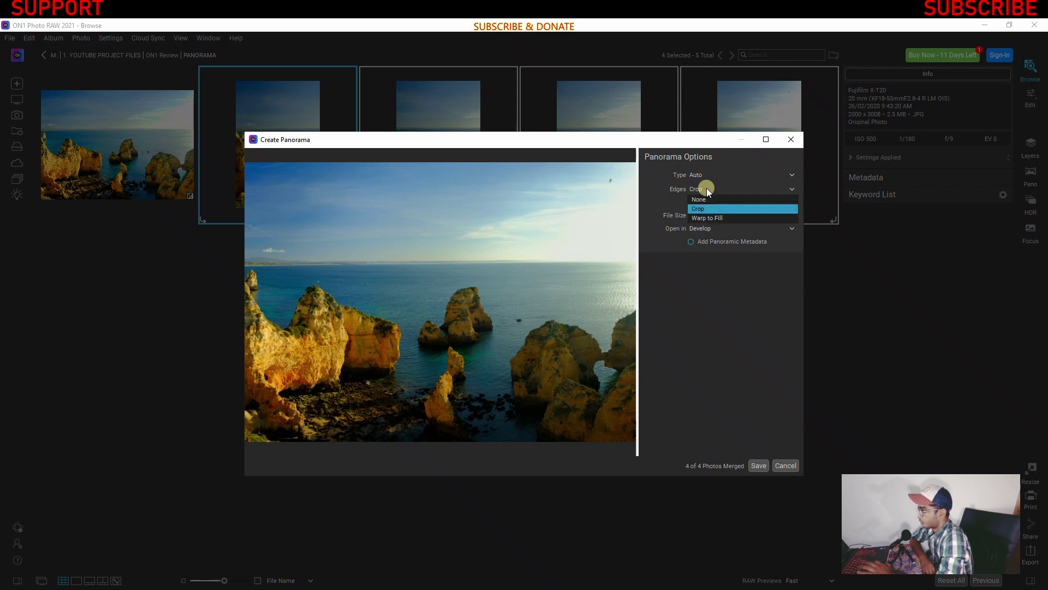
left_click(706, 218)
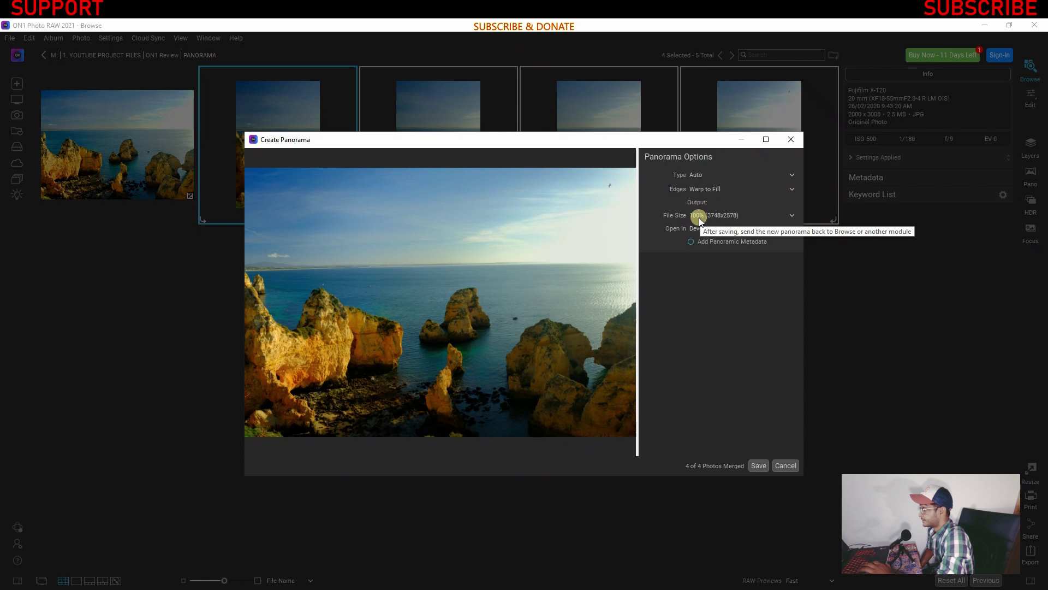
left_click(785, 466)
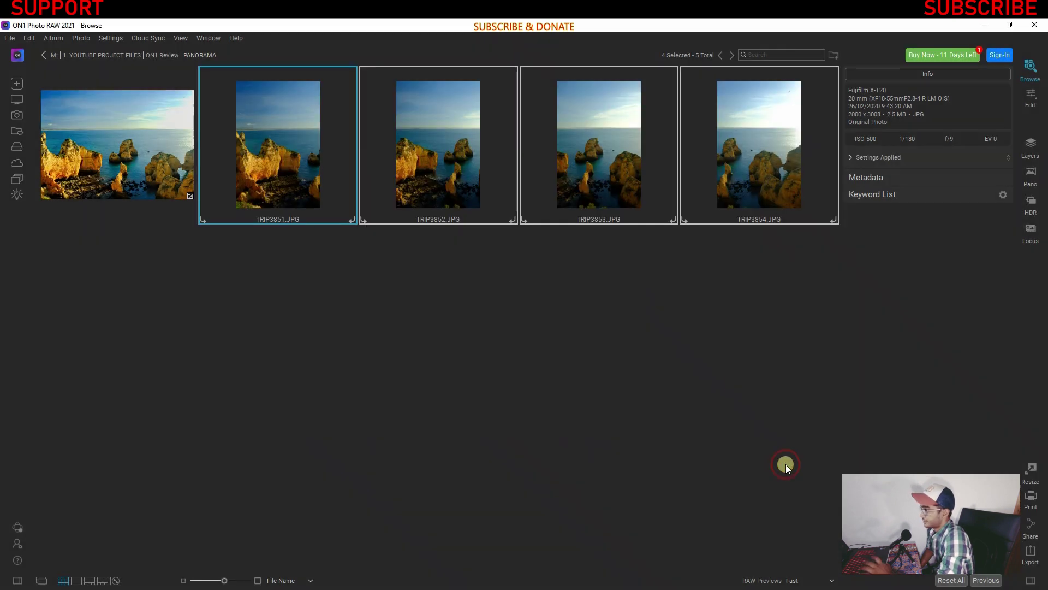
Go back to the ON1 Review folder and open New folder inside the HDR folder.
left_click(43, 54)
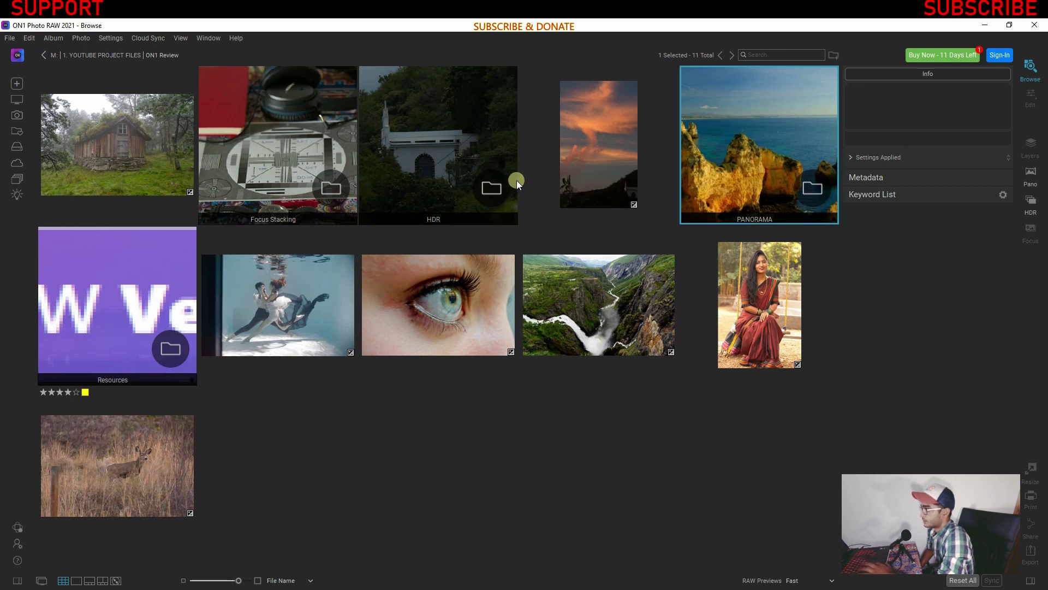
double_click(448, 165)
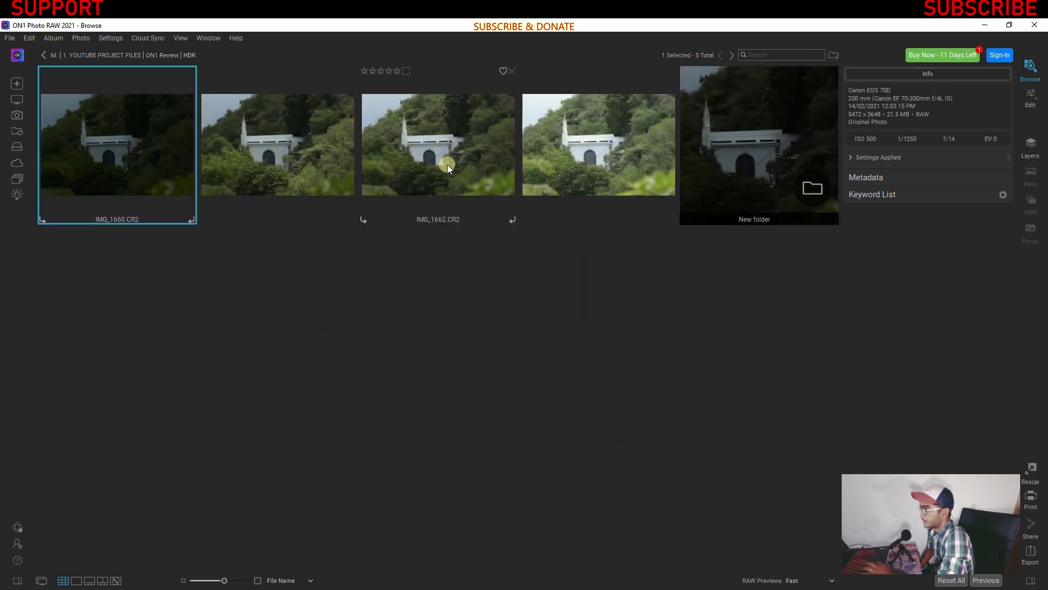
left_click(775, 166)
double_click(774, 165)
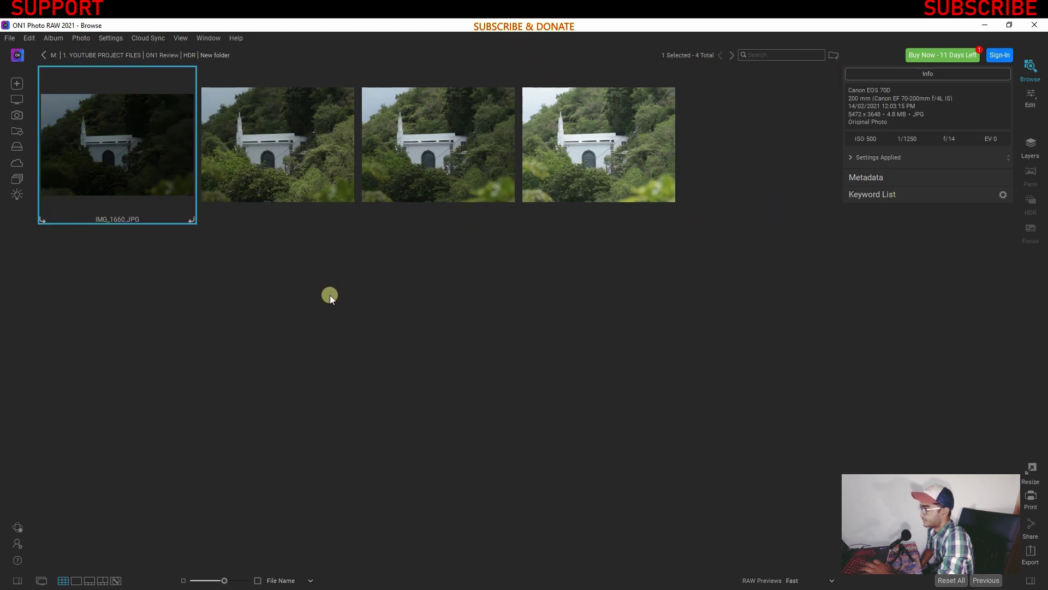
Try to create an HDR from all four JPG photos, choosing Natural Auto as the default look.
key("ctrl+a")
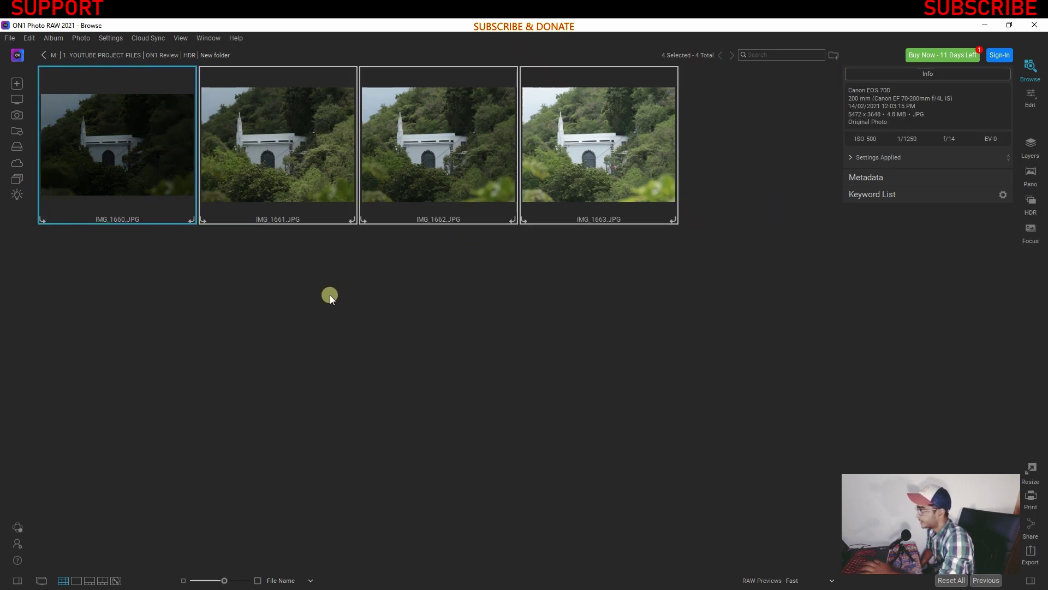
left_click(1032, 202)
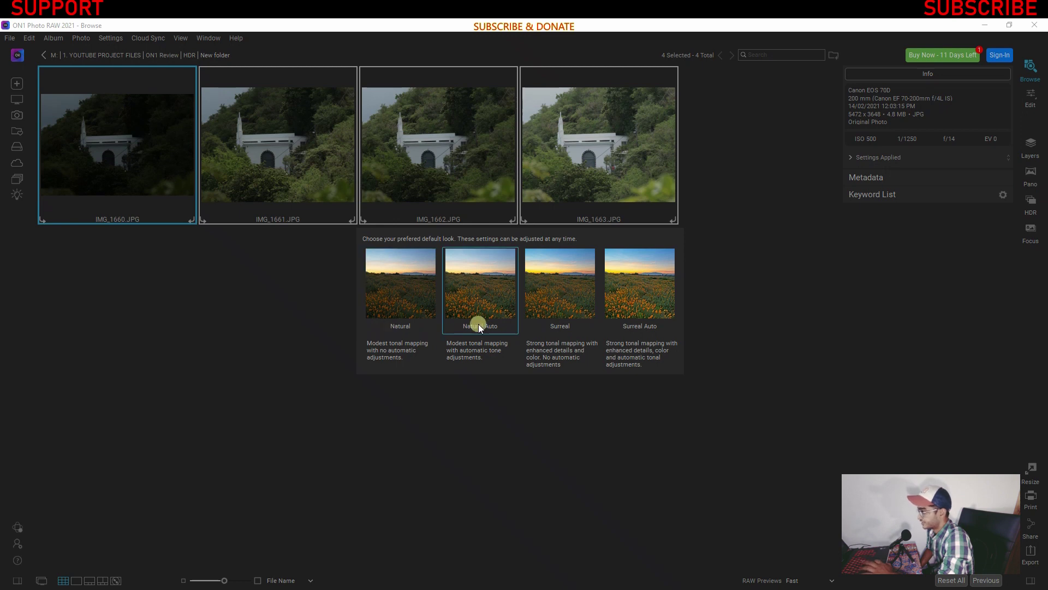
left_click(459, 303)
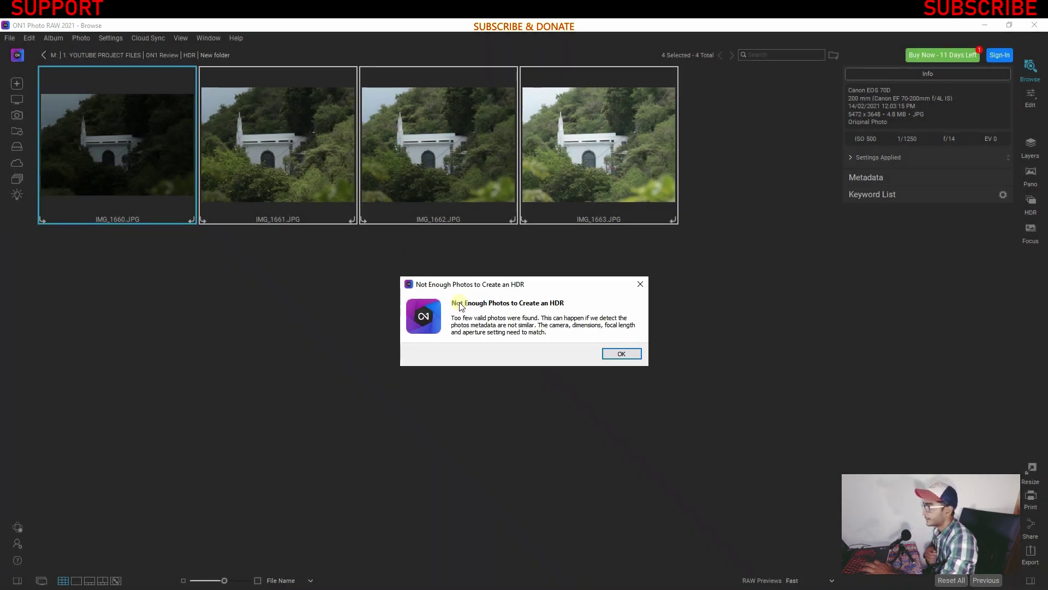
left_click(619, 355)
Return to the HDR folder and create an HDR from the raw photos IMG_1660.CR2 through IMG_1663.CR2.
left_click(43, 55)
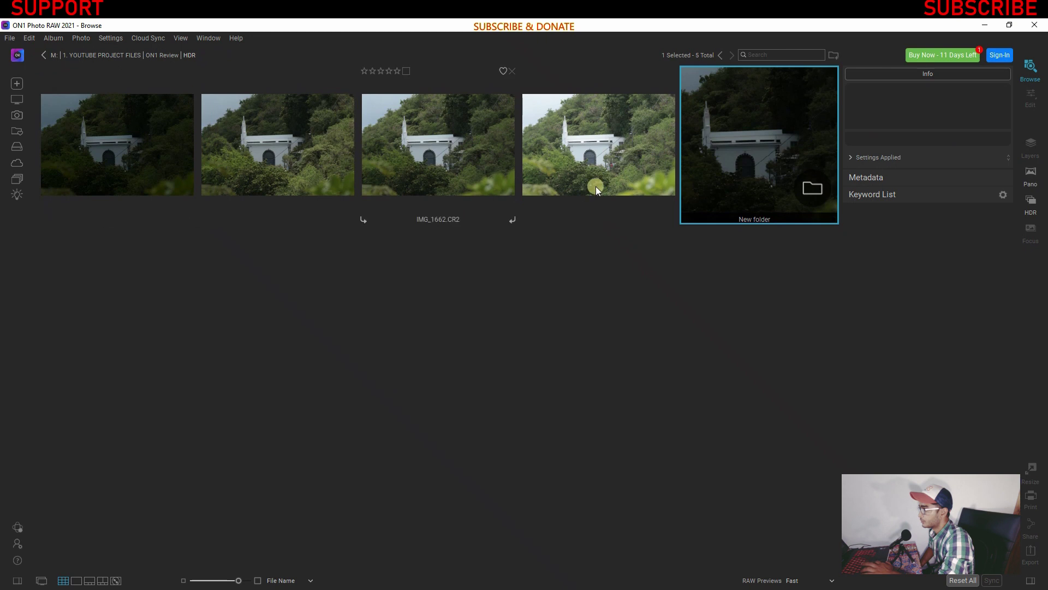
left_click(575, 158)
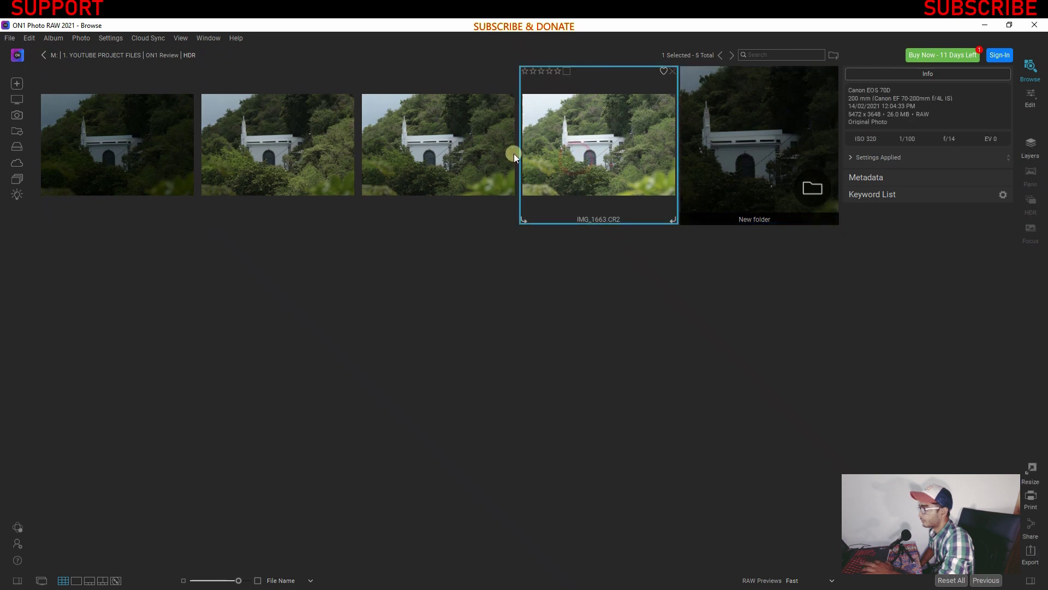
left_click(126, 118, "shift")
left_click(1030, 209)
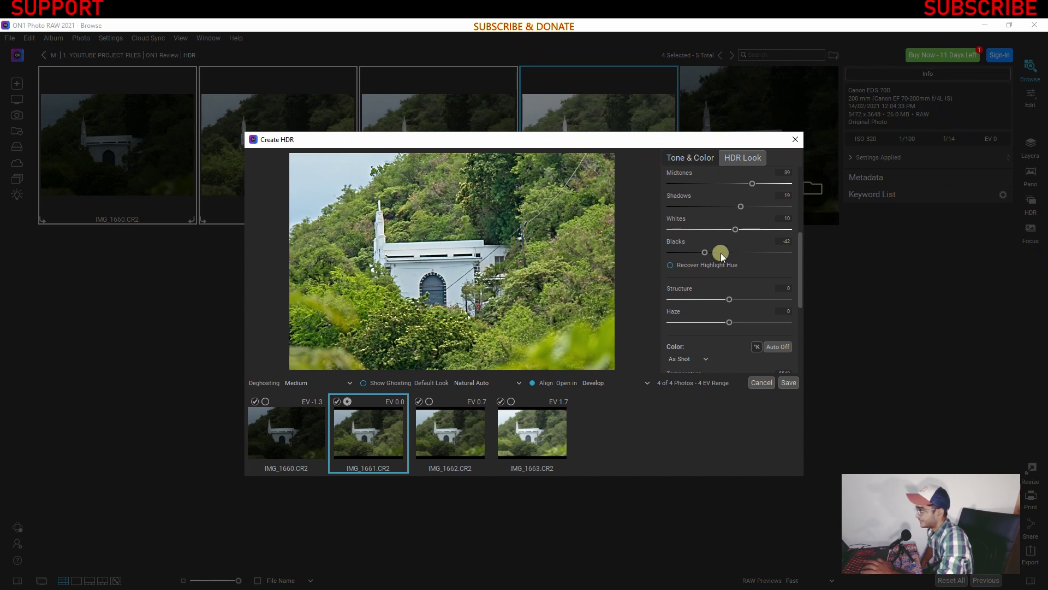
Try the ON1 Landscape camera profile on the HDR image and go back to ON1 Standard.
scroll(754, 213, "up", 4)
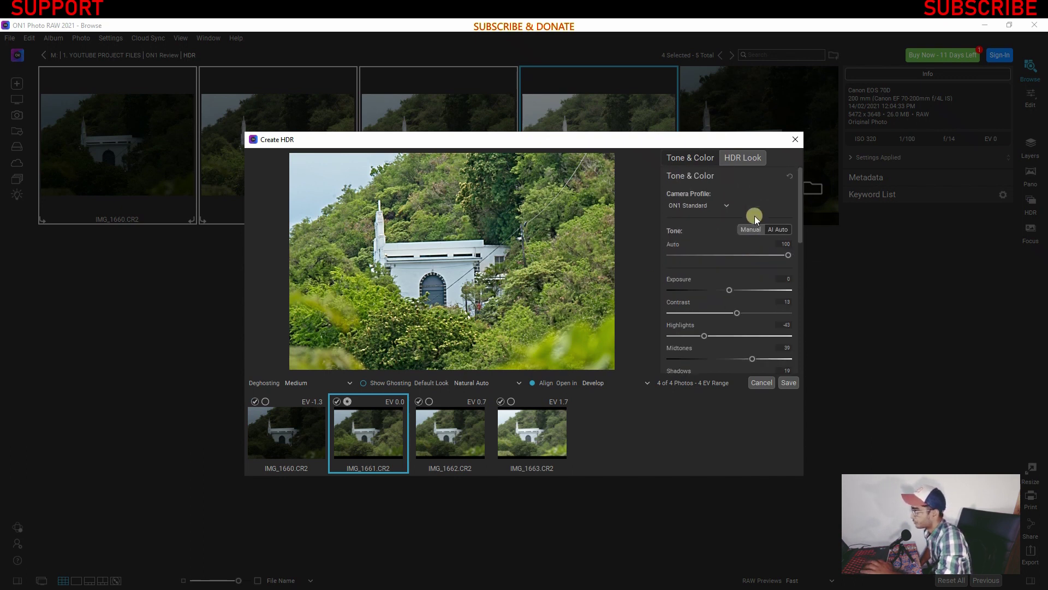
left_click(698, 206)
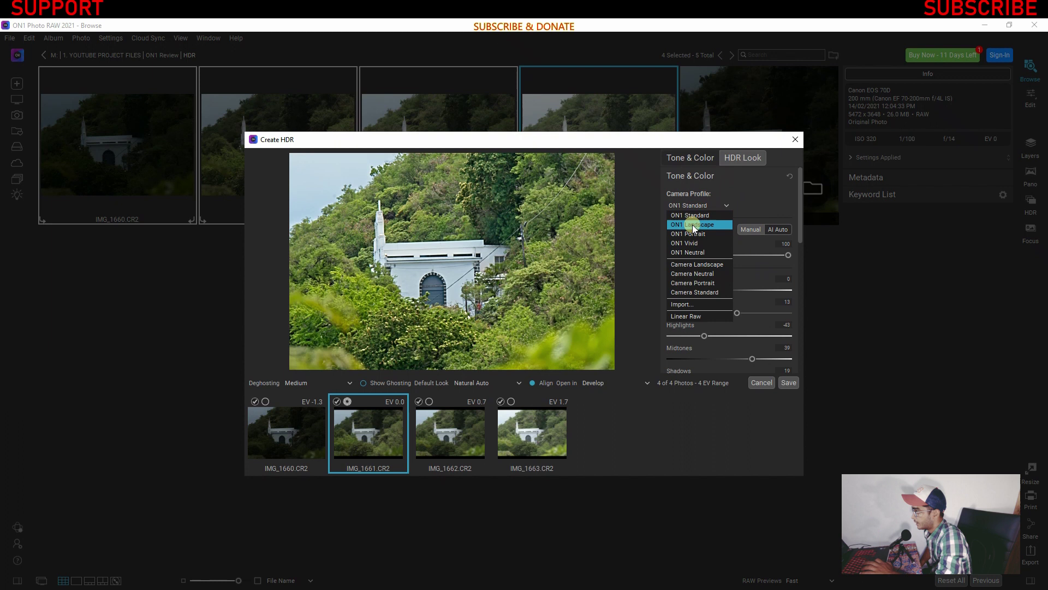
left_click(693, 225)
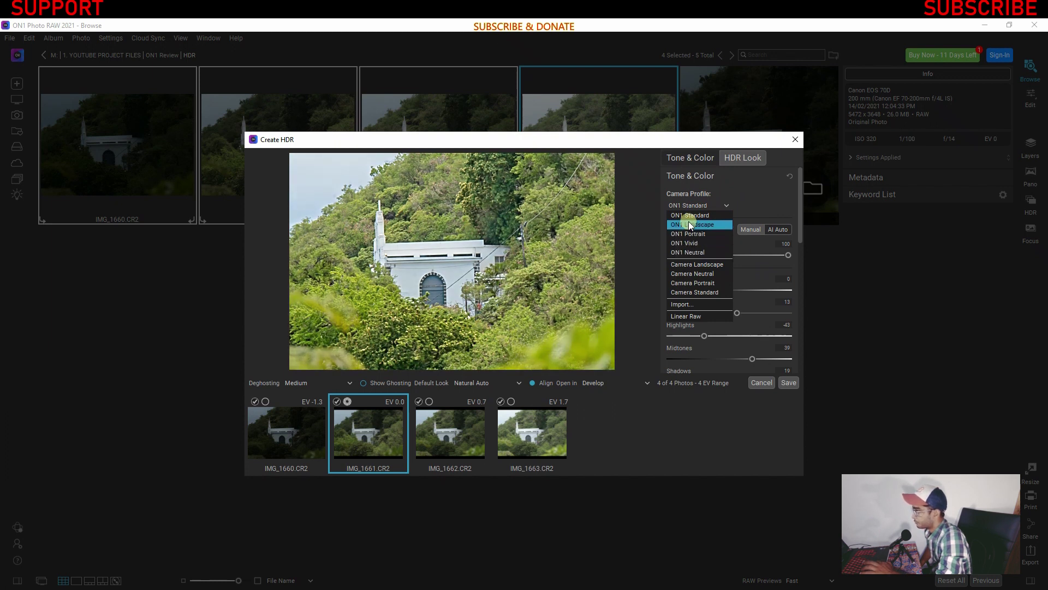
left_click(689, 215)
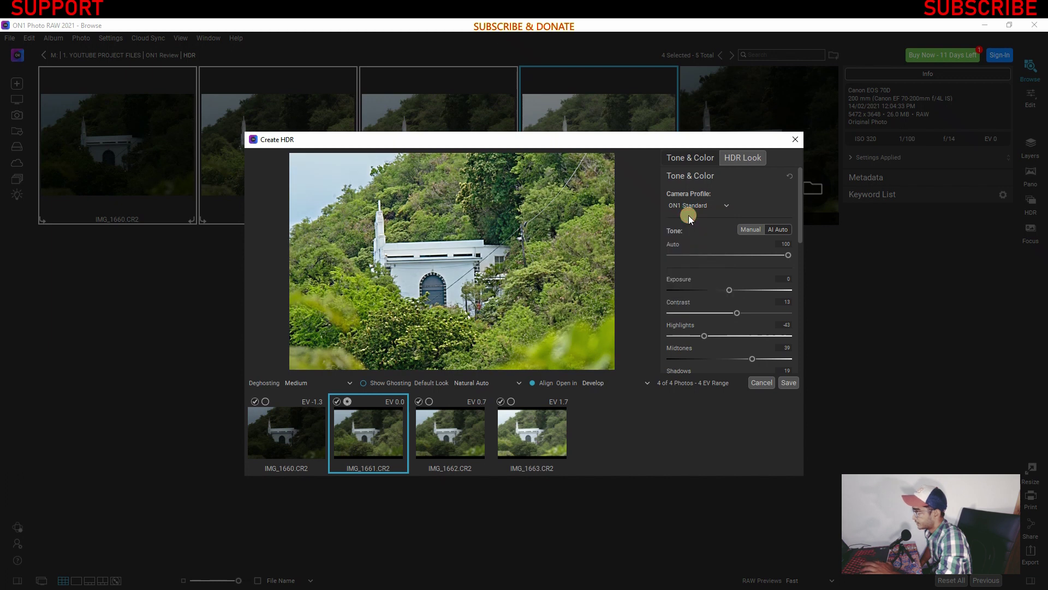
Set the HDR image's Contrast to 20 and Blacks to -17.
scroll(718, 320, "down", 2)
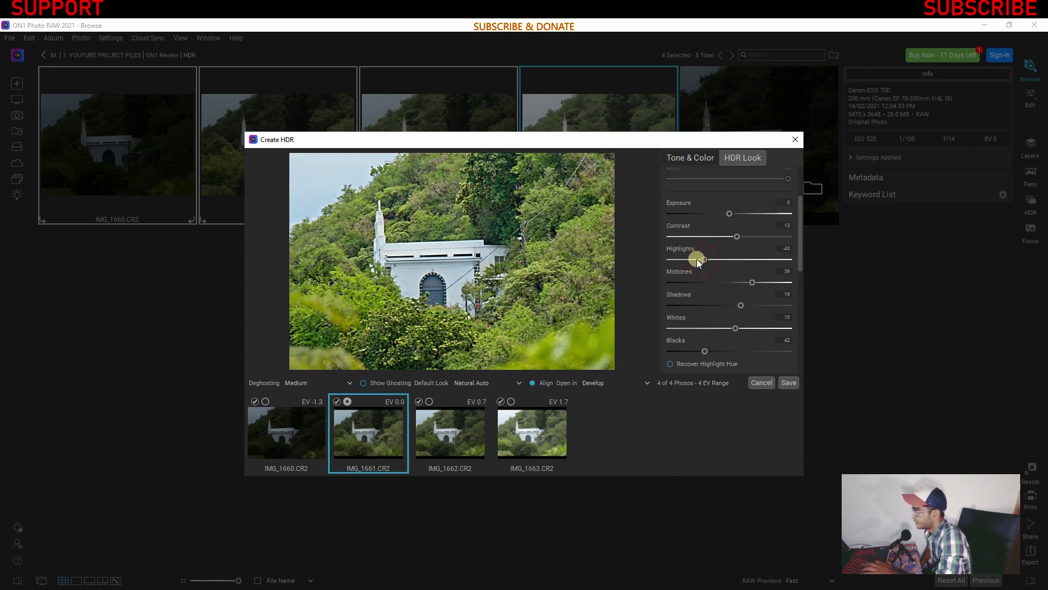
left_click_drag(736, 236, 739, 237)
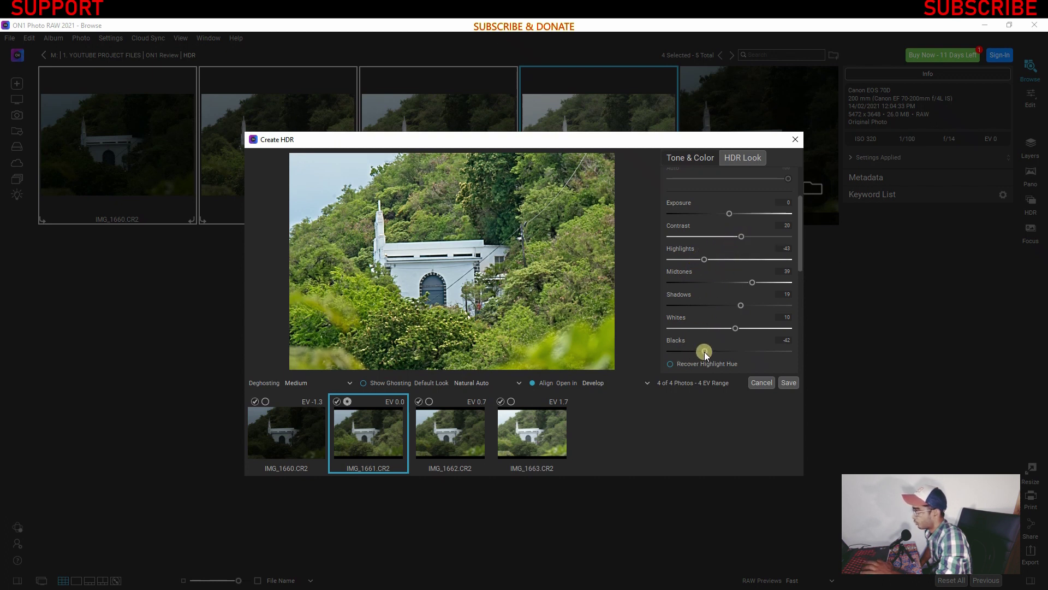
left_click_drag(717, 352, 724, 352)
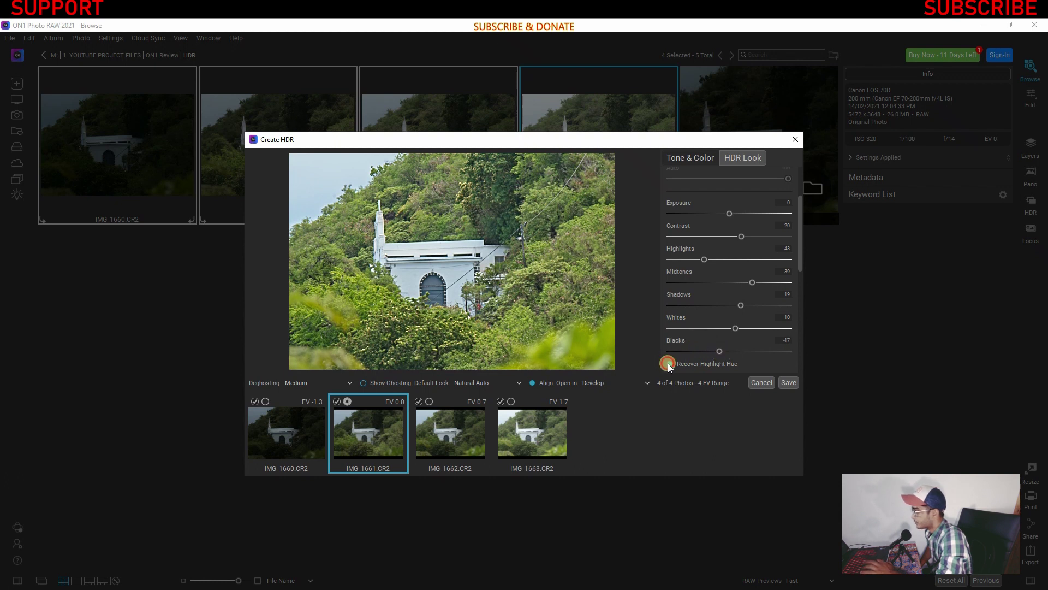
Try warming the HDR image's colour by raising Temperature to 6038.
scroll(687, 342, "down", 2)
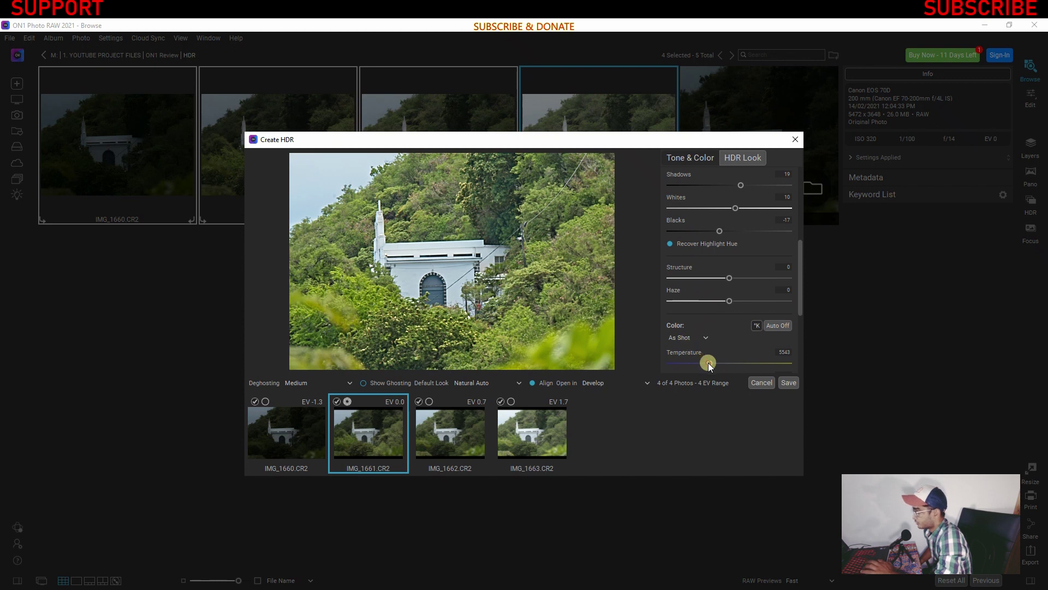
left_click_drag(714, 363, 716, 362)
scroll(726, 338, "down", 2)
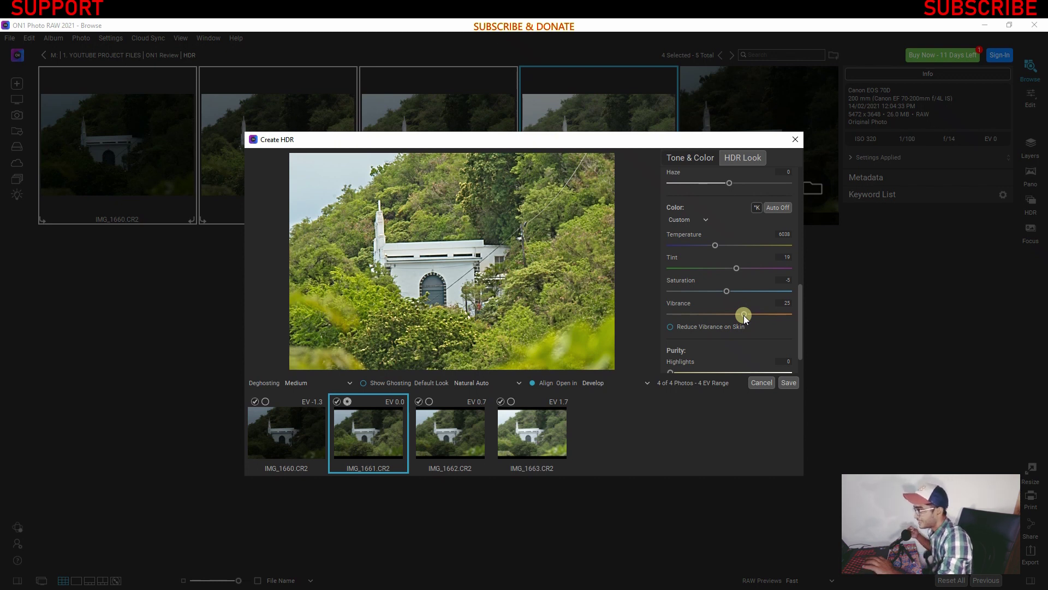
Try the Surreal and Glow HDR looks on the image, then cancel the HDR creation.
left_click(746, 157)
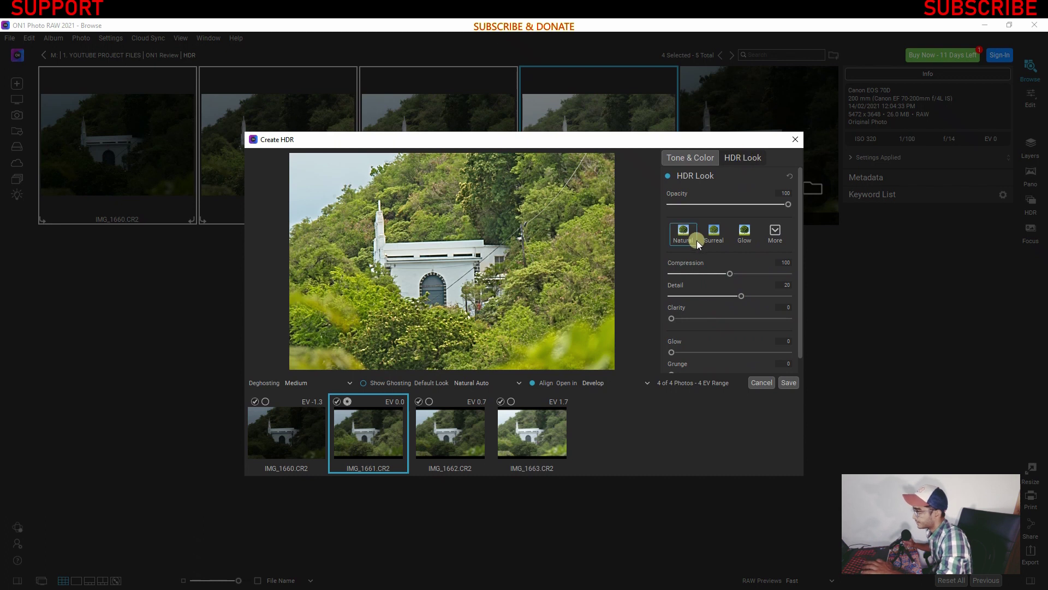
left_click(719, 236)
left_click(745, 240)
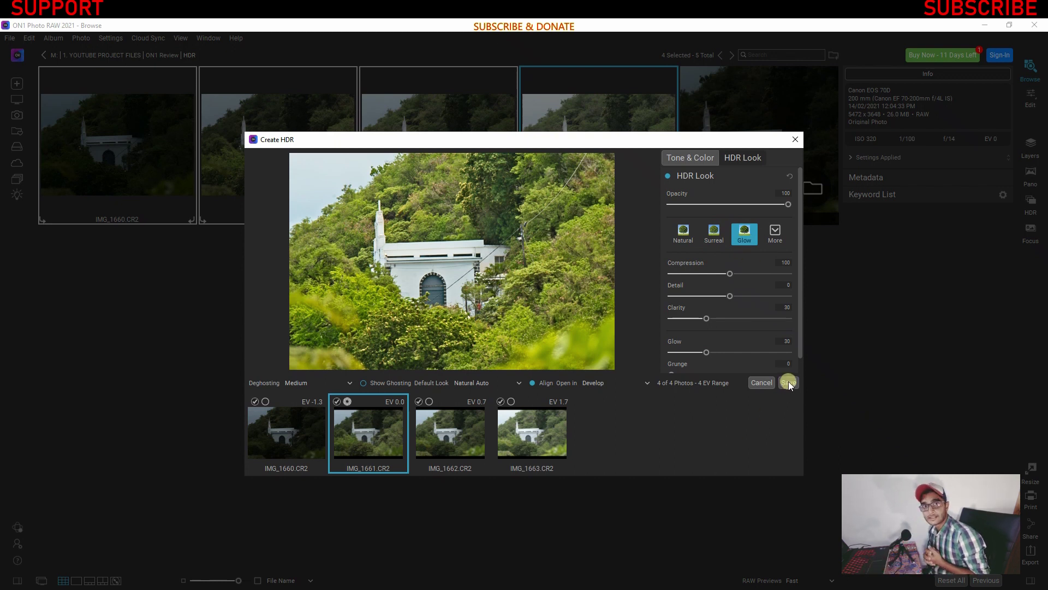
left_click(764, 385)
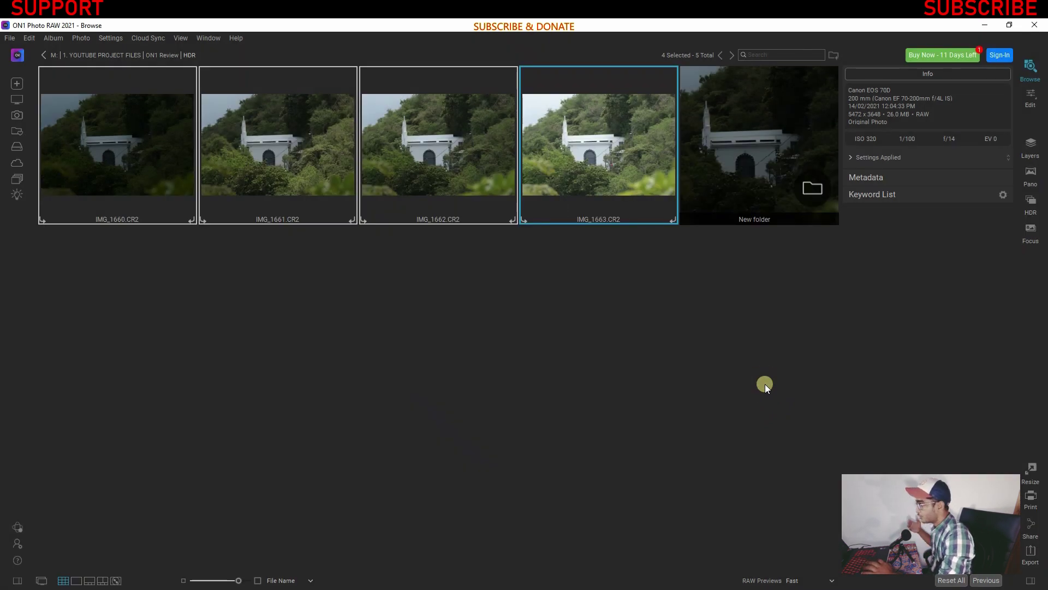
Open the export settings for the four selected raw photos and enable the watermark with its logo file options.
left_click(1030, 555)
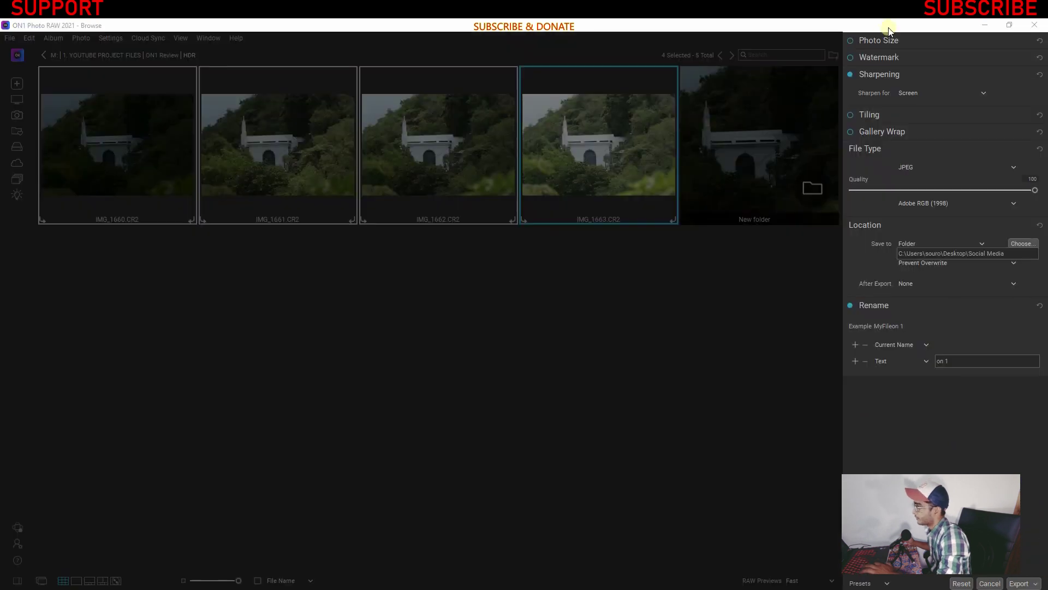
left_click(865, 58)
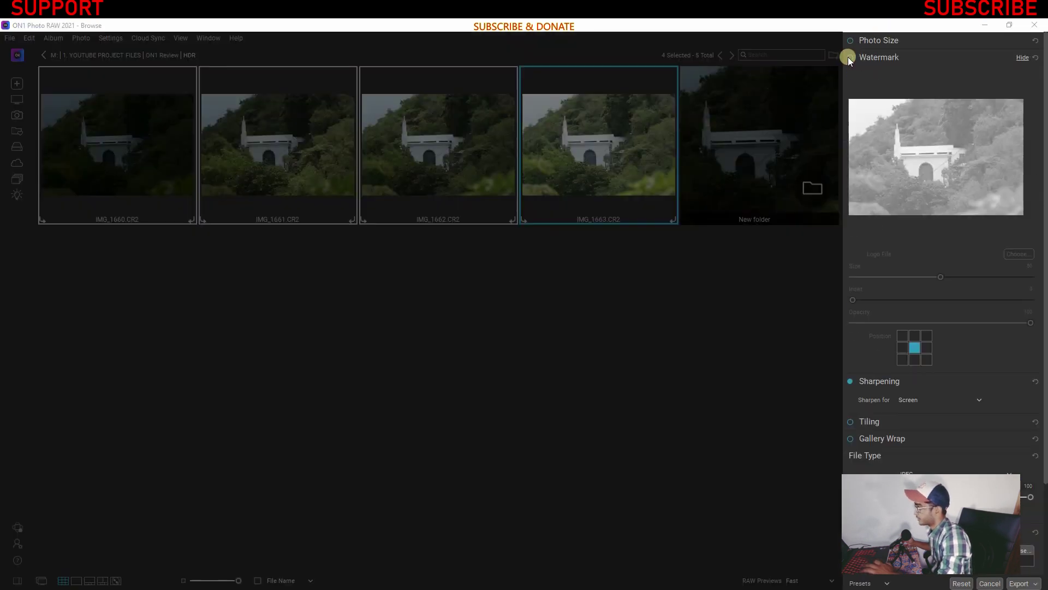
left_click(849, 57)
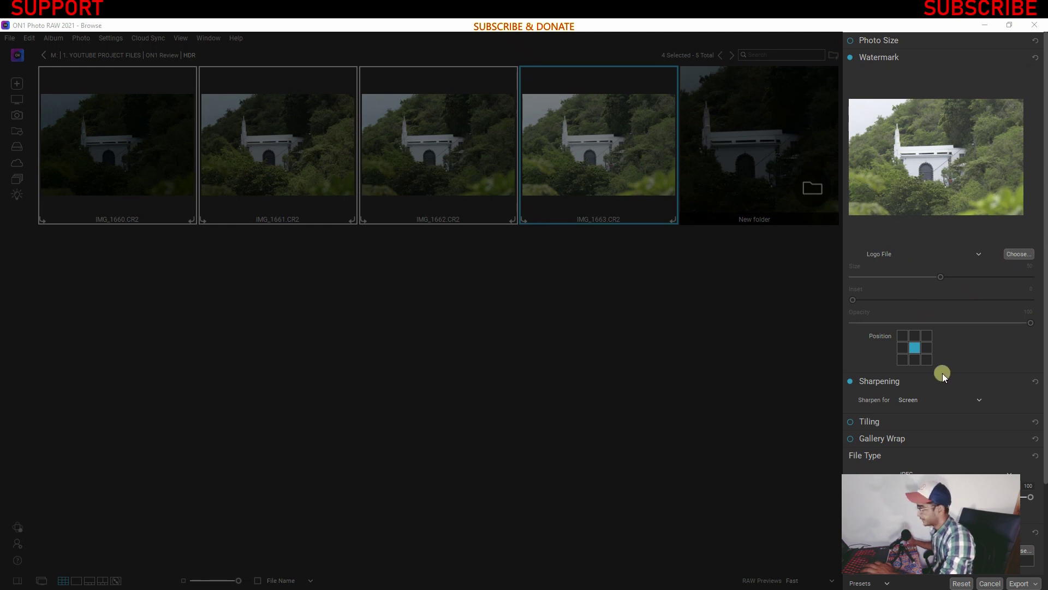
Examine the output sharpening choices for the export, leaving Sharpen for on Screen.
left_click(911, 401)
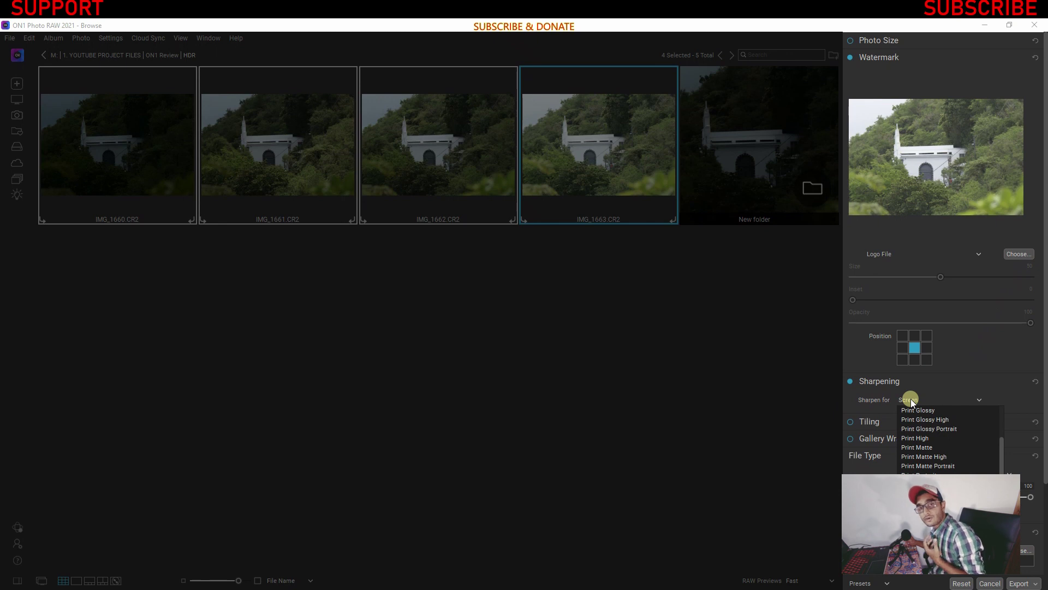
left_click(911, 398)
left_click(910, 398)
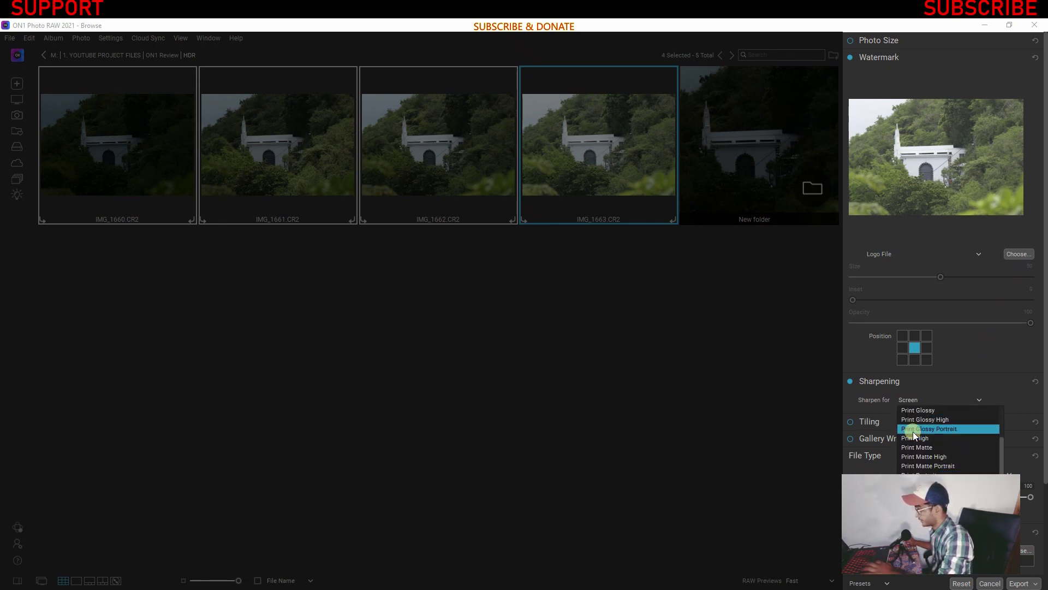
left_click(918, 398)
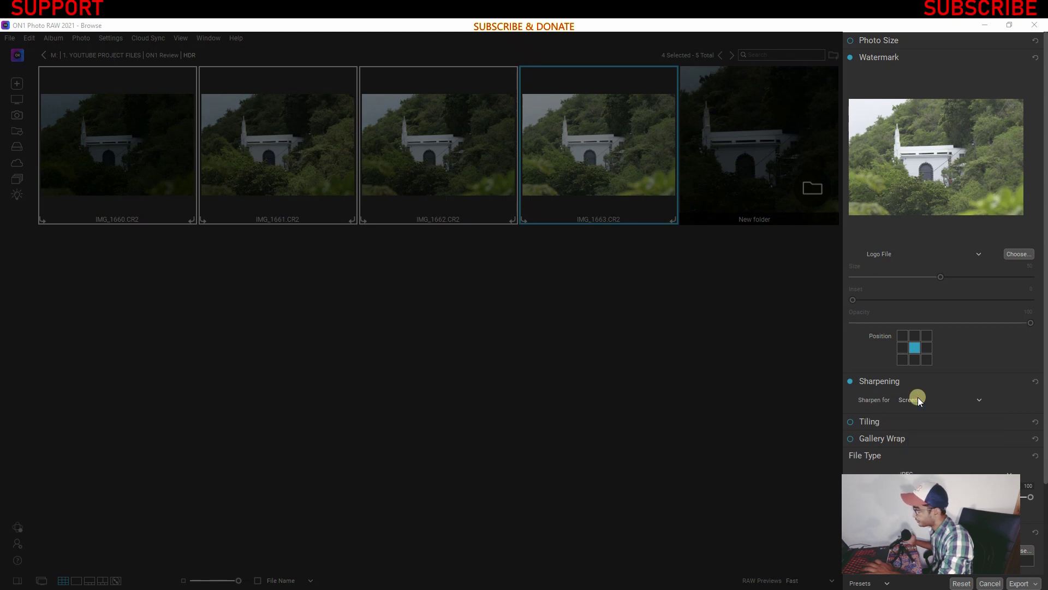
Examine the remaining export options, including the destination folder, presets and file types, without changing them.
scroll(1008, 445, "down", 2)
left_click(1018, 442)
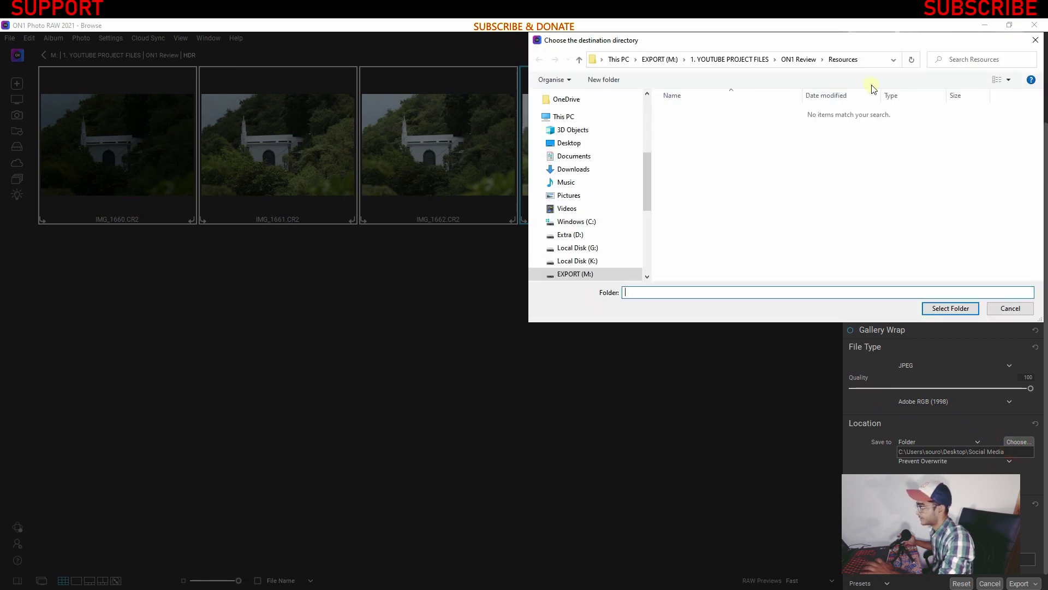
key("Escape")
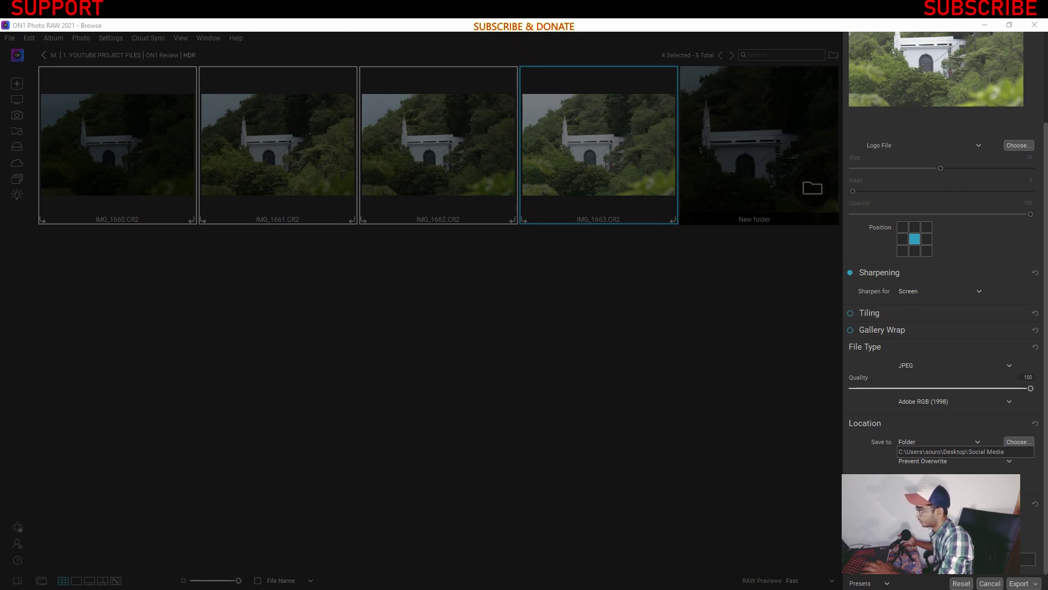
scroll(944, 300, "up", 1)
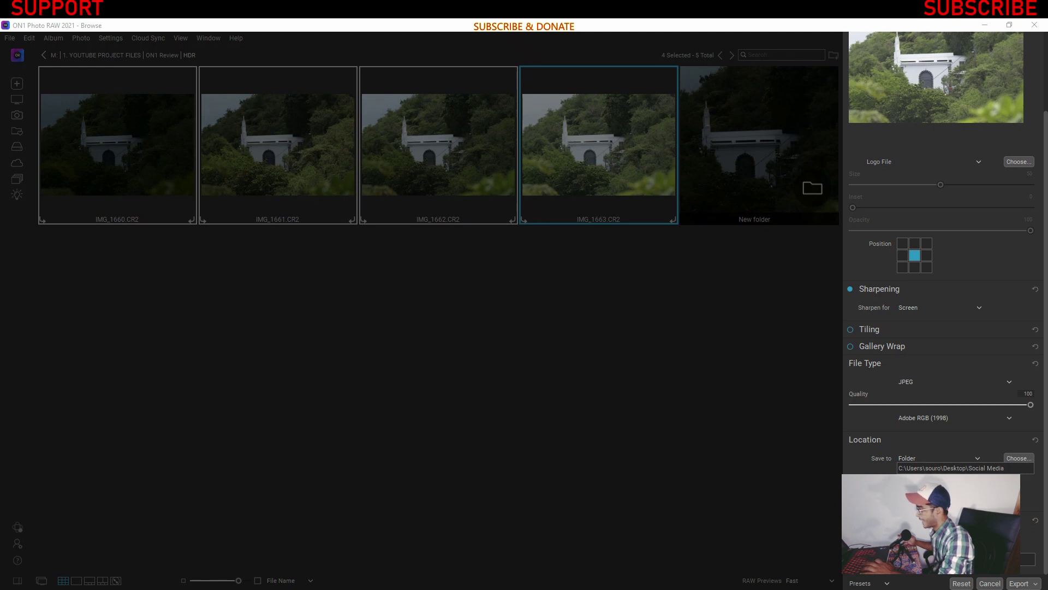
scroll(944, 300, "down", 1)
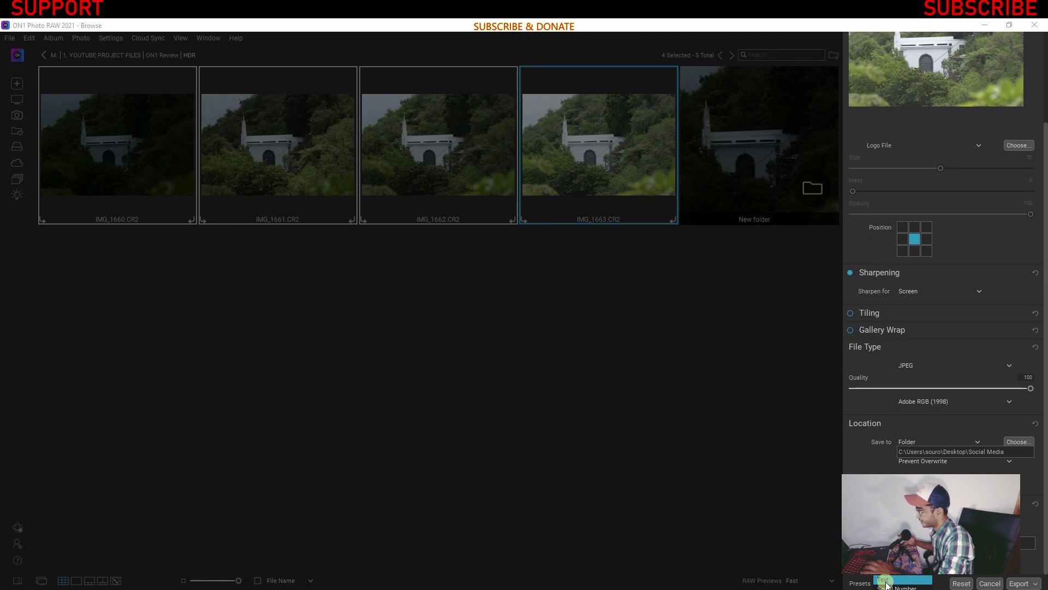
left_click(887, 587)
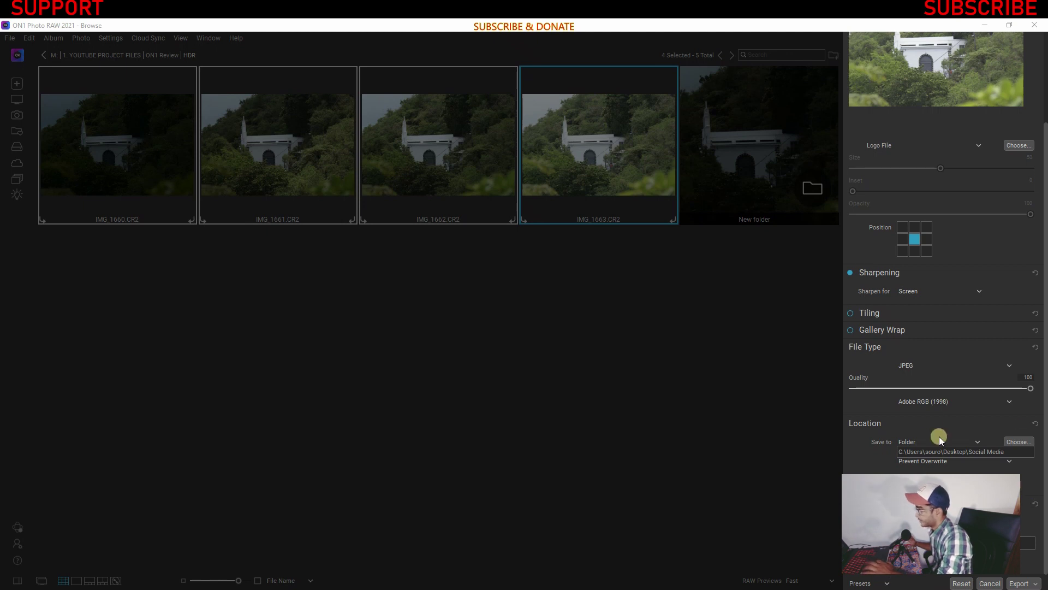
left_click(915, 370)
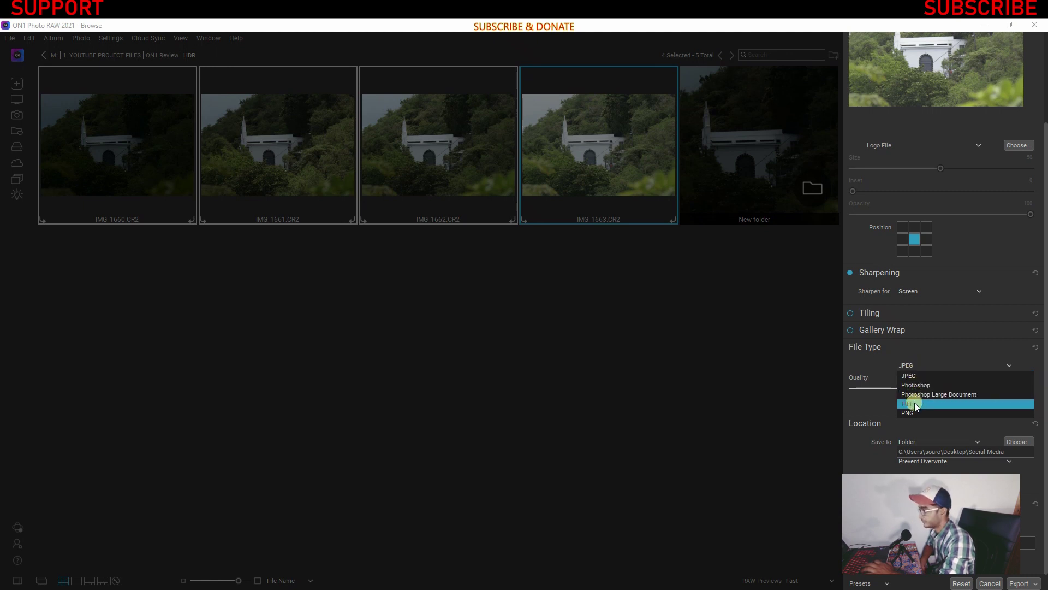
left_click(859, 365)
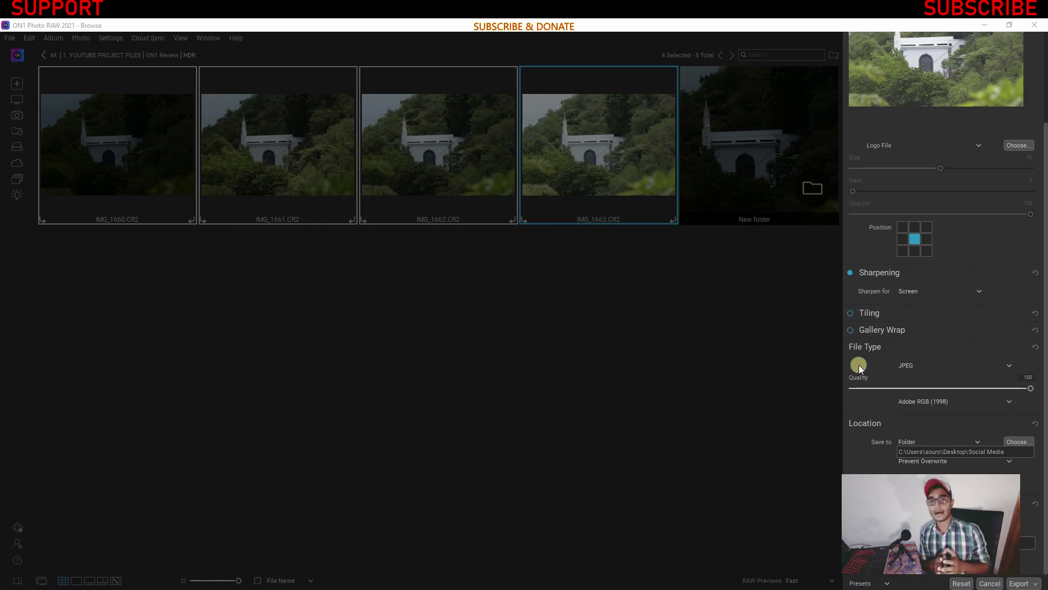